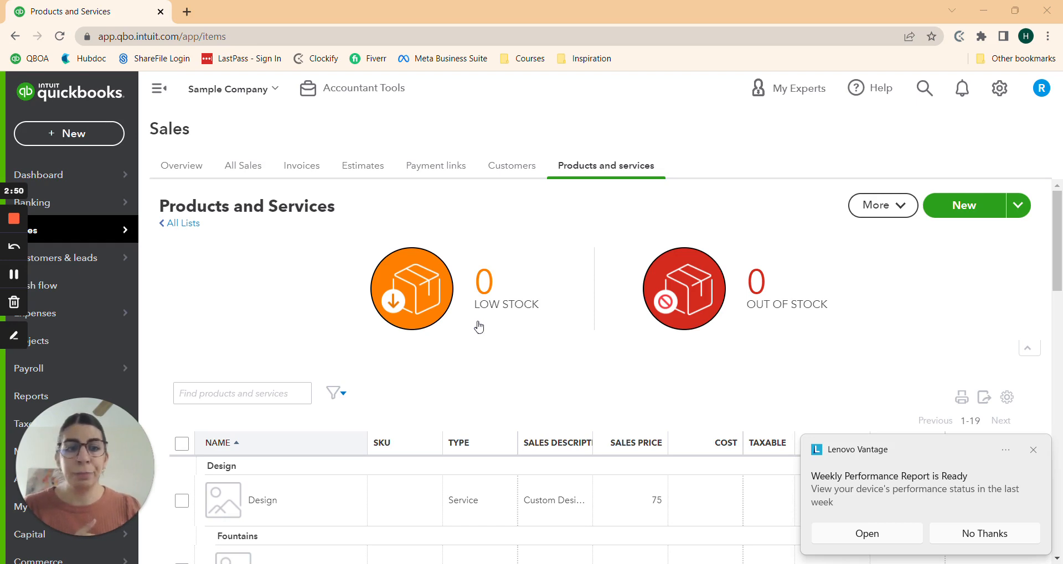
# Step: Dismiss the notification, start a new invoice and add the typed customer name as a new customer
pyautogui.click(1035, 451)
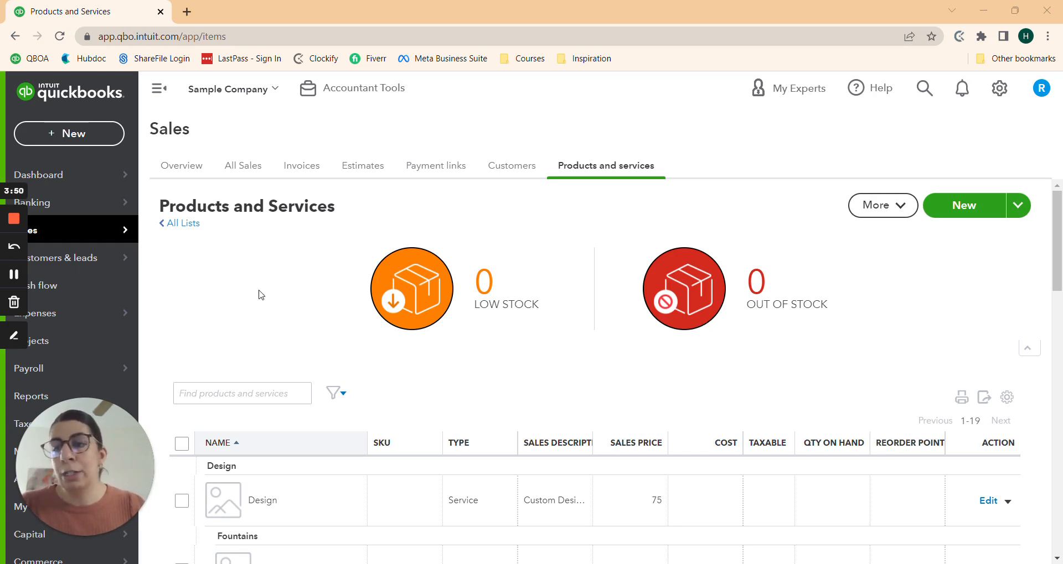
pyautogui.click(86, 138)
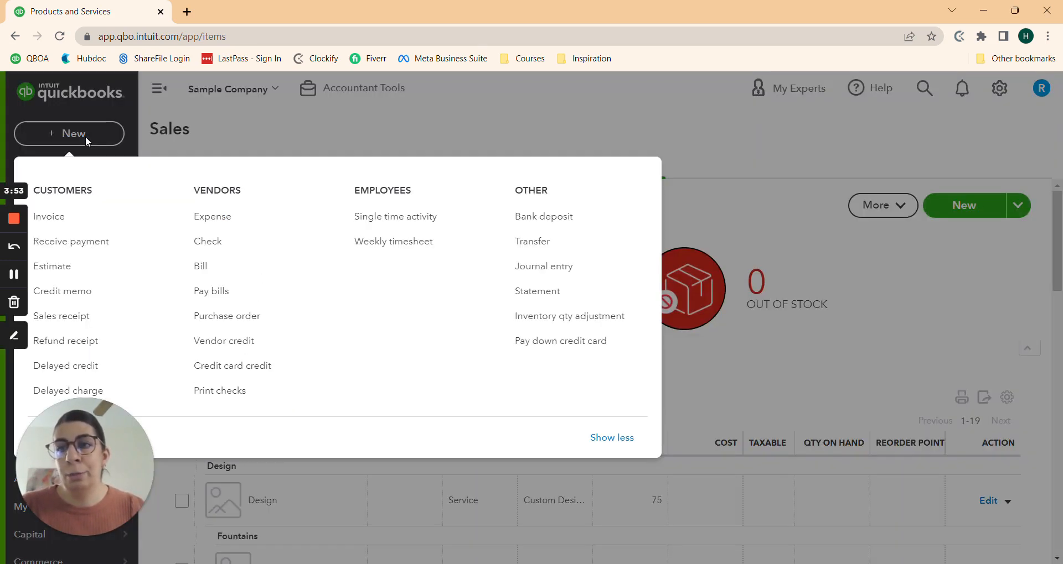
pyautogui.click(58, 218)
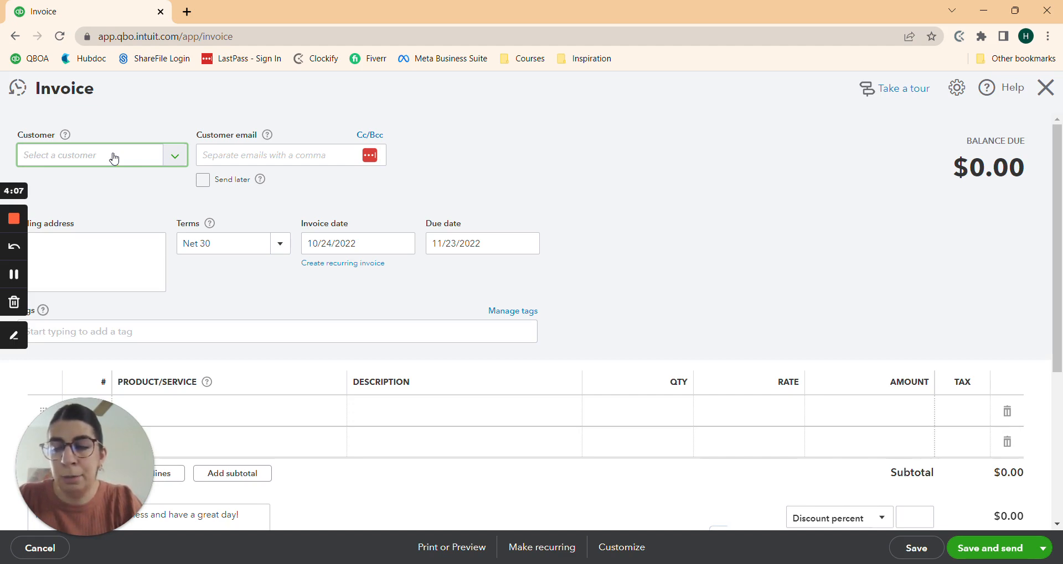
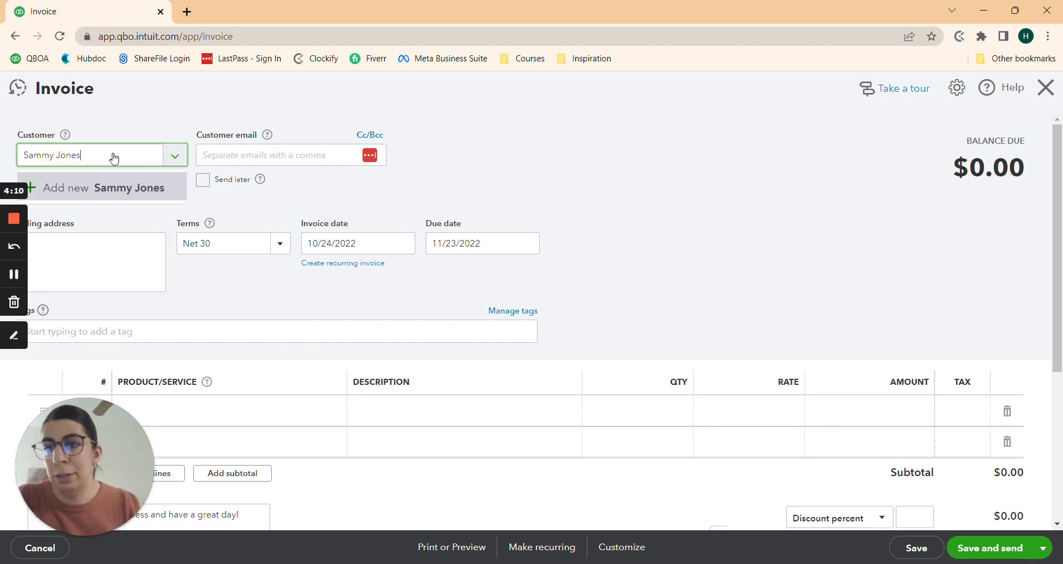
pyautogui.click(123, 194)
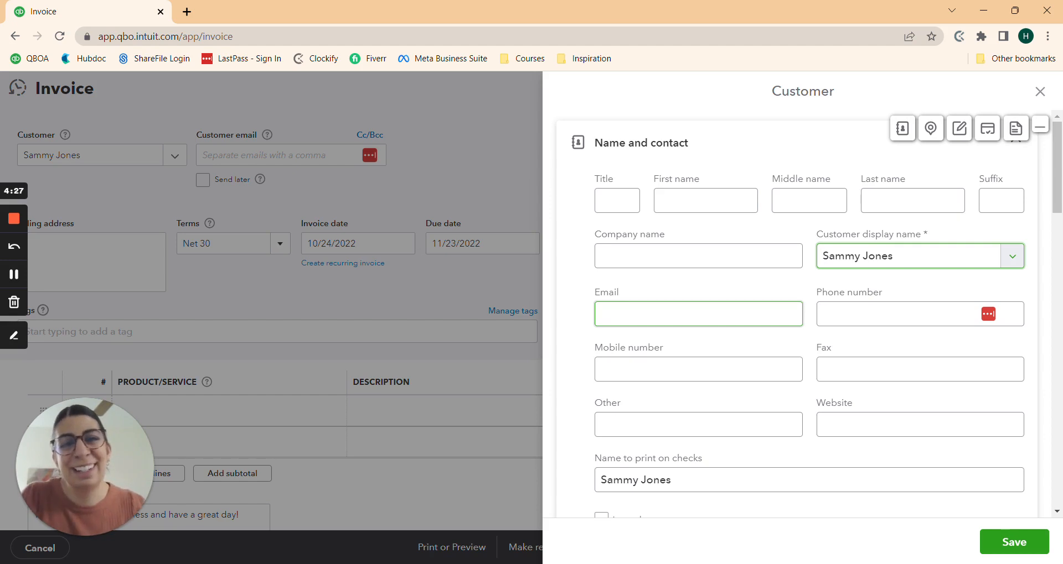
# Step: Enter the new customer's e-mail address in the Customer form
pyautogui.click(600, 314)
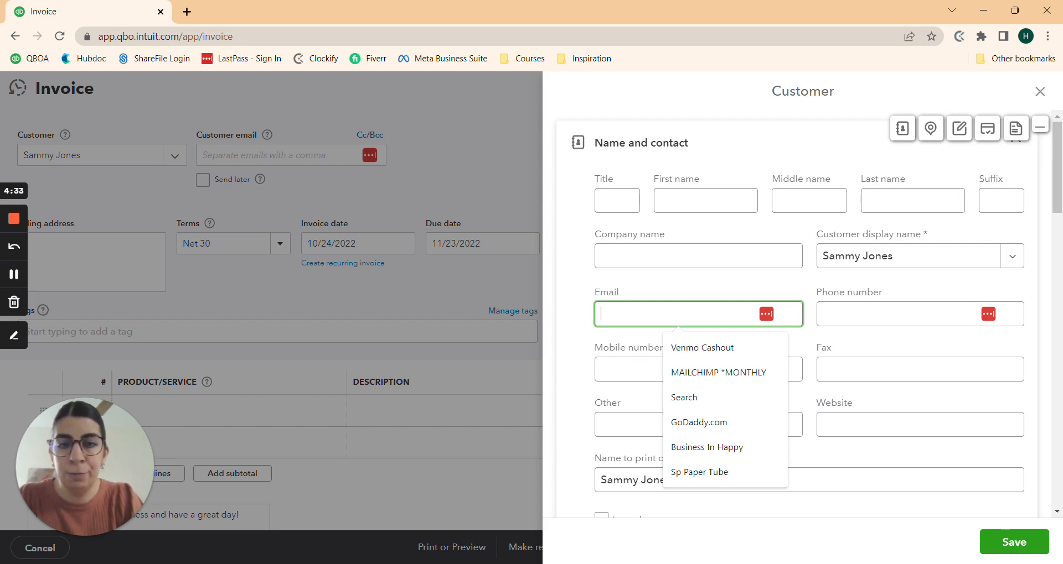
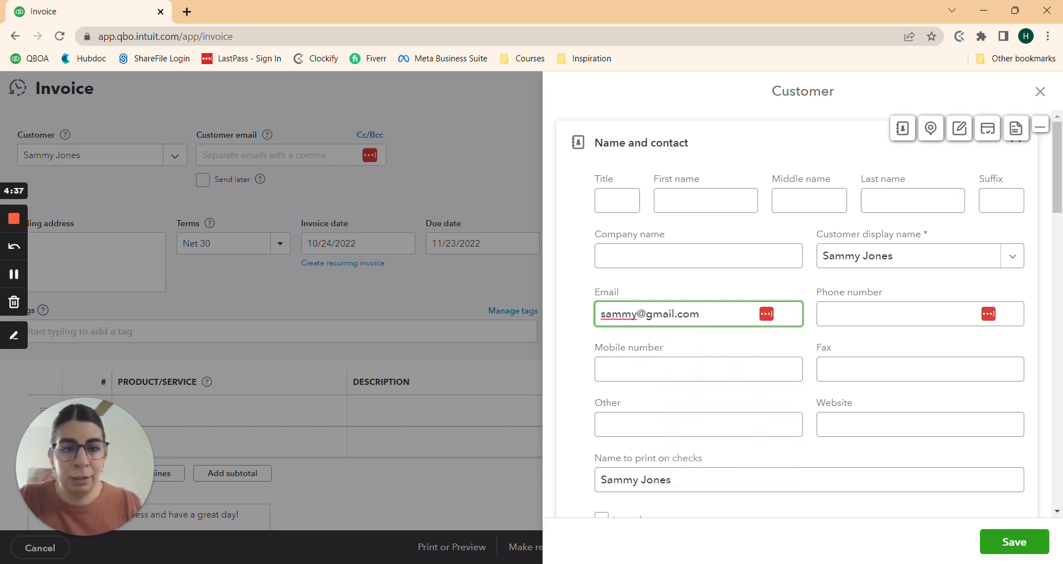
pyautogui.click(767, 367)
pyautogui.scroll(-2, 701, 327)
pyautogui.click(702, 327)
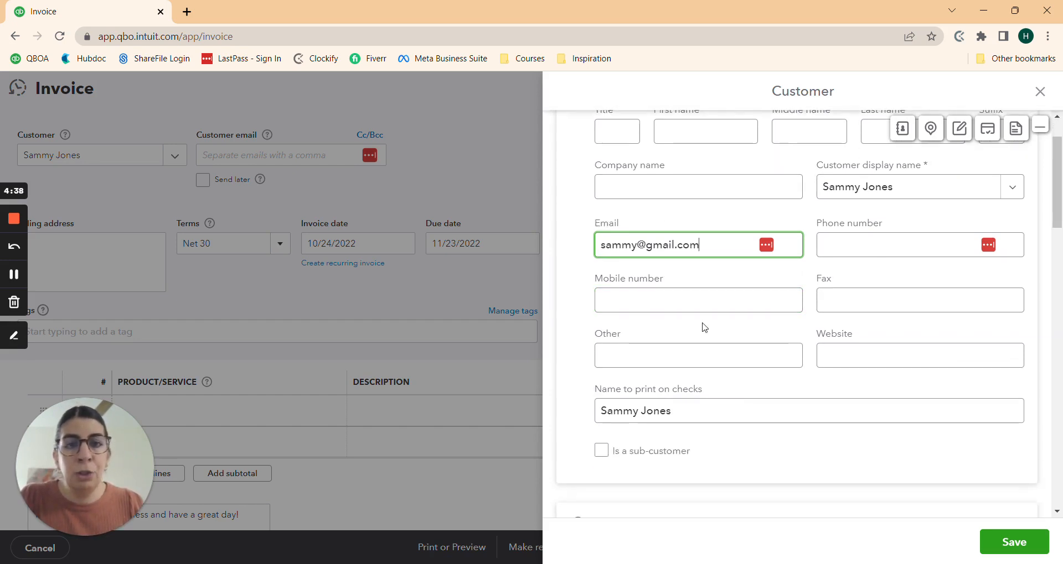
pyautogui.scroll(2, 651, 268)
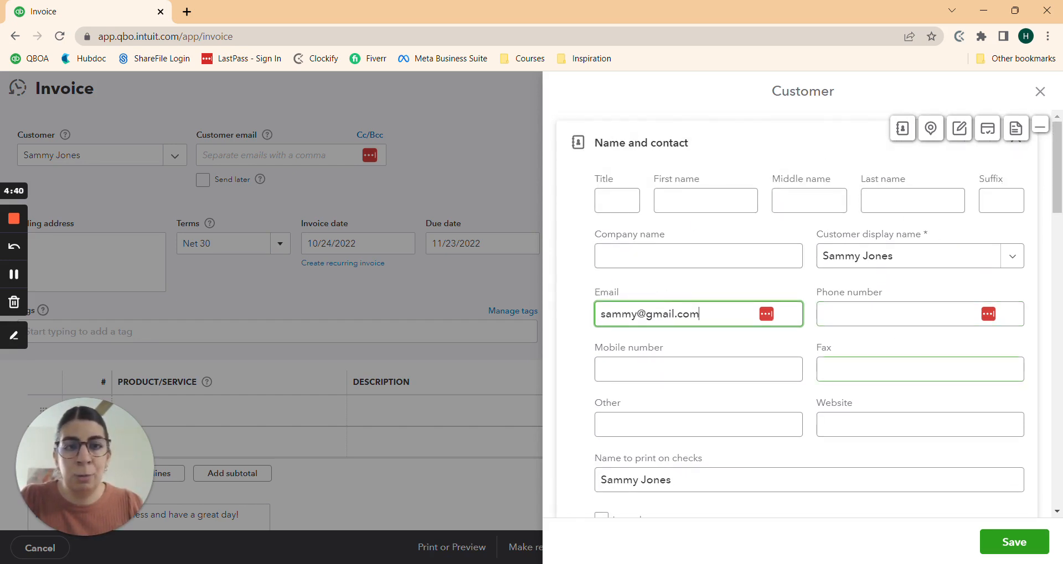
pyautogui.scroll(-1, 745, 339)
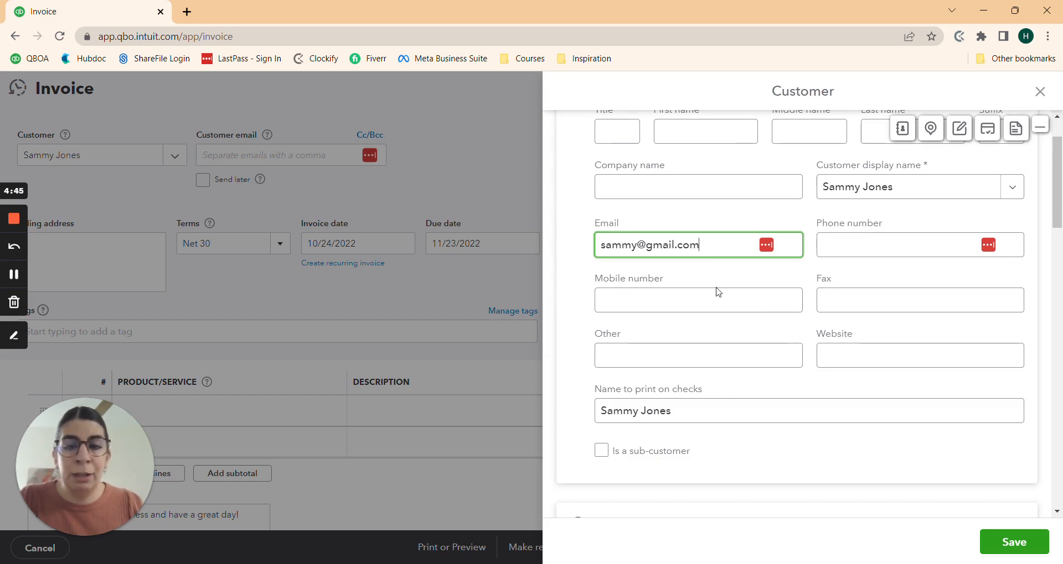
pyautogui.scroll(-2, 718, 293)
pyautogui.scroll(-3, 727, 330)
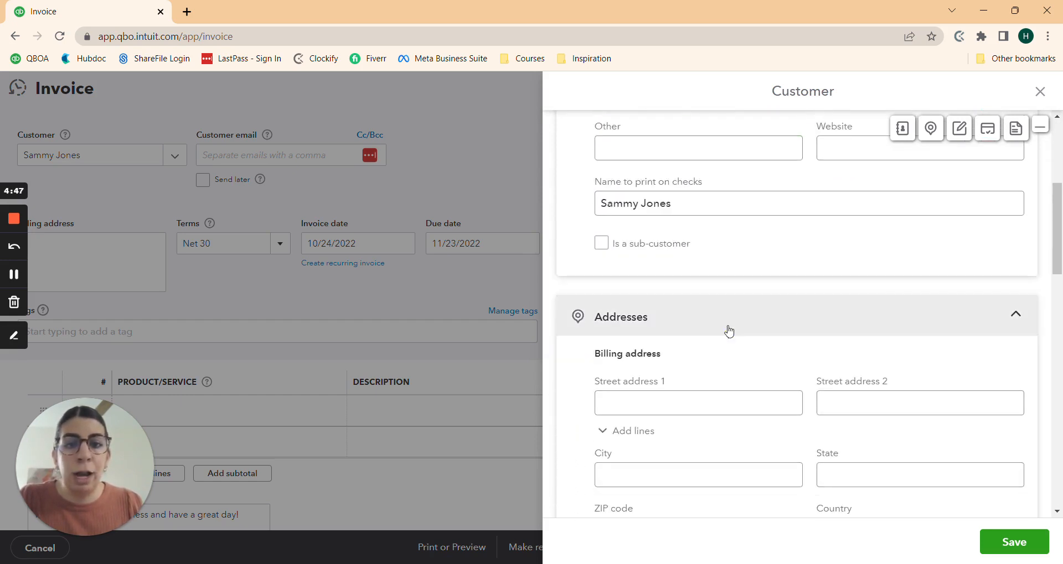
# Step: Fill in the customer's billing street, city, state and ZIP code, then save the customer
pyautogui.click(699, 265)
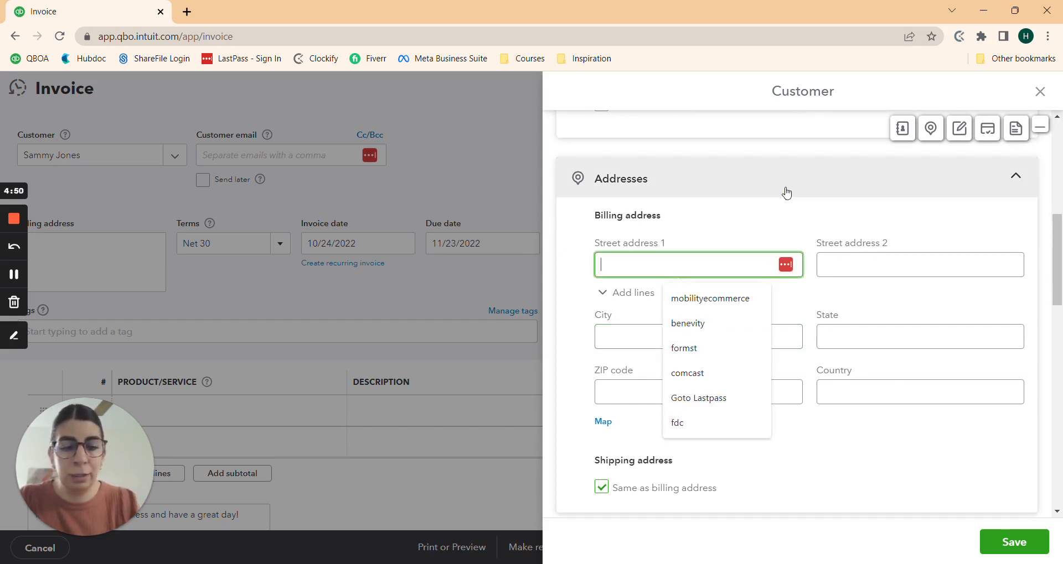
pyautogui.write('1234')
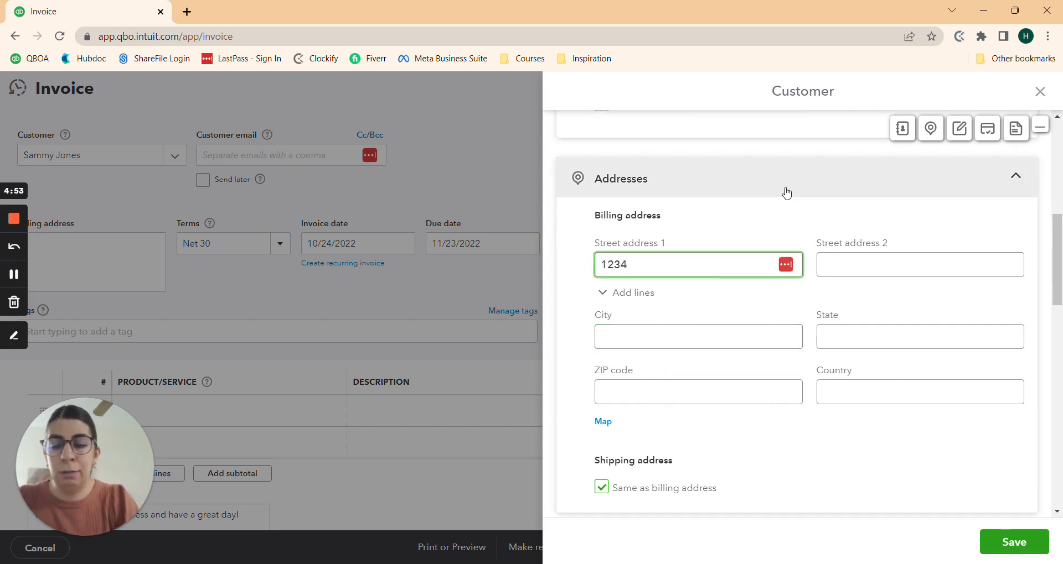
pyautogui.write(' Main Street')
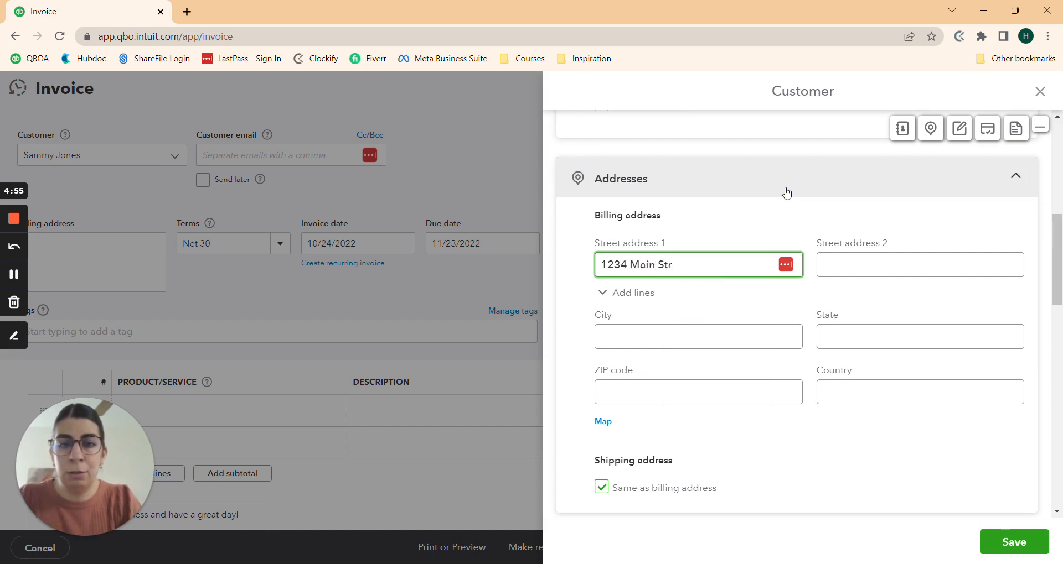
pyautogui.press('Tab')
pyautogui.press('Tab')
pyautogui.press('Tab')
pyautogui.write('Princeton')
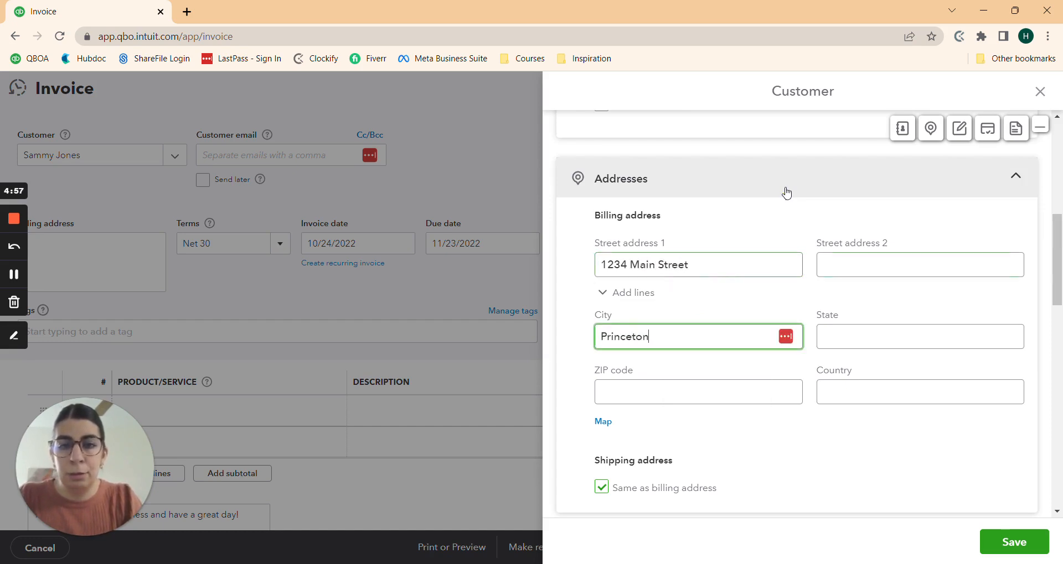
pyautogui.press('Tab')
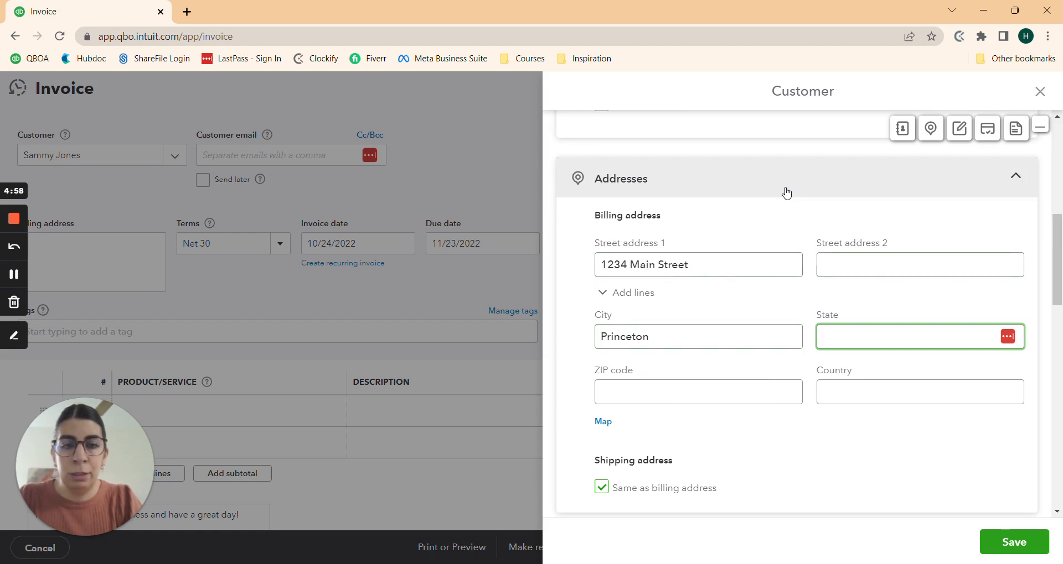
pyautogui.write('NJ')
pyautogui.press('Tab')
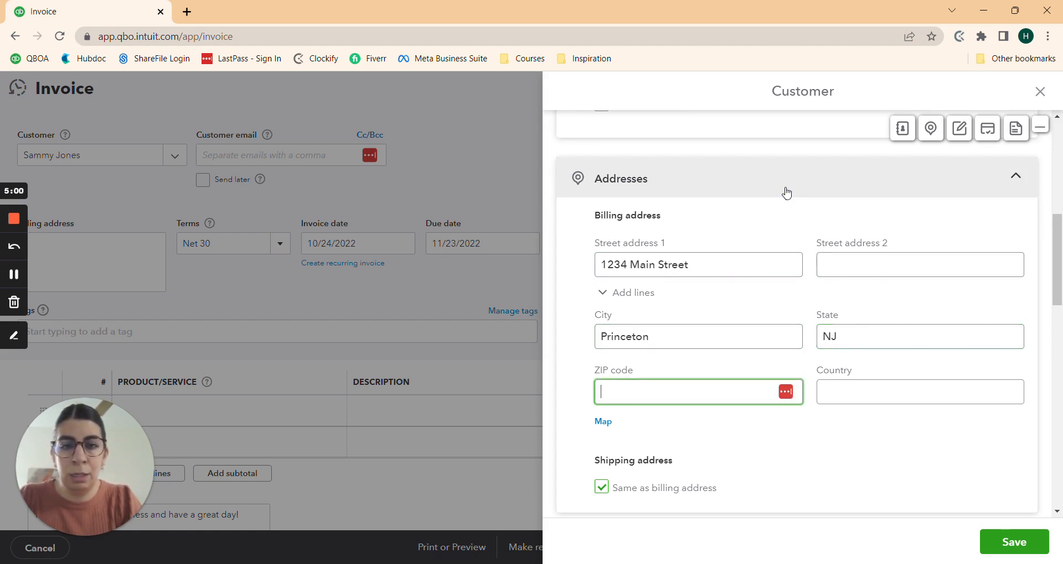
pyautogui.write('08540')
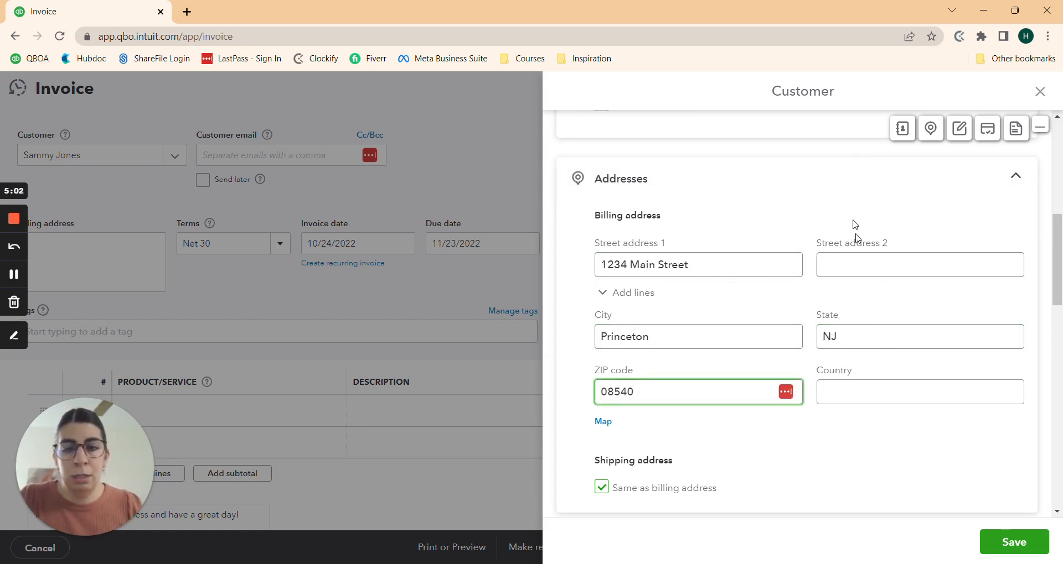
pyautogui.scroll(-8, 797, 318)
pyautogui.scroll(-3, 796, 320)
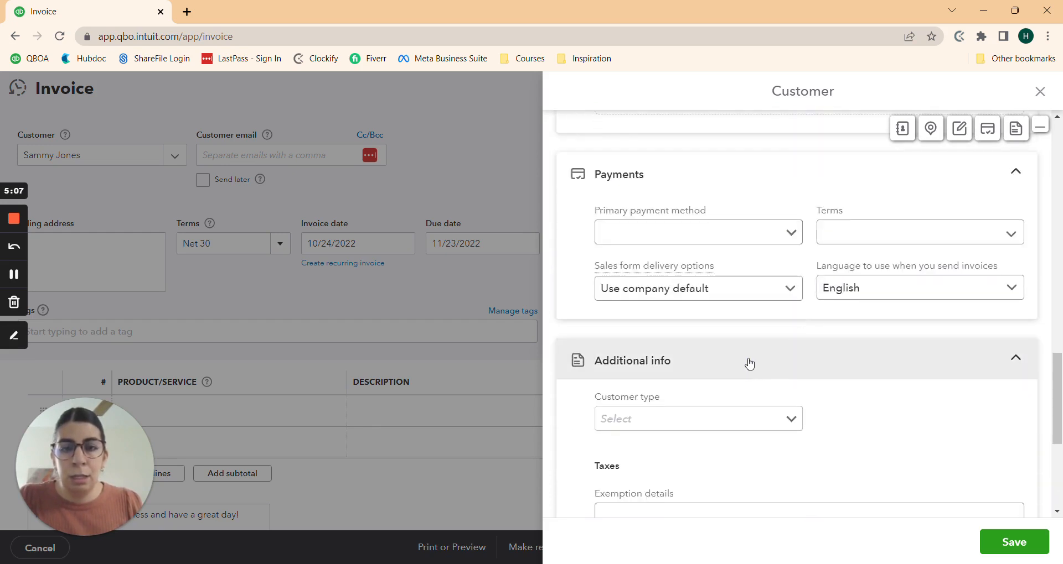
pyautogui.scroll(-4, 748, 365)
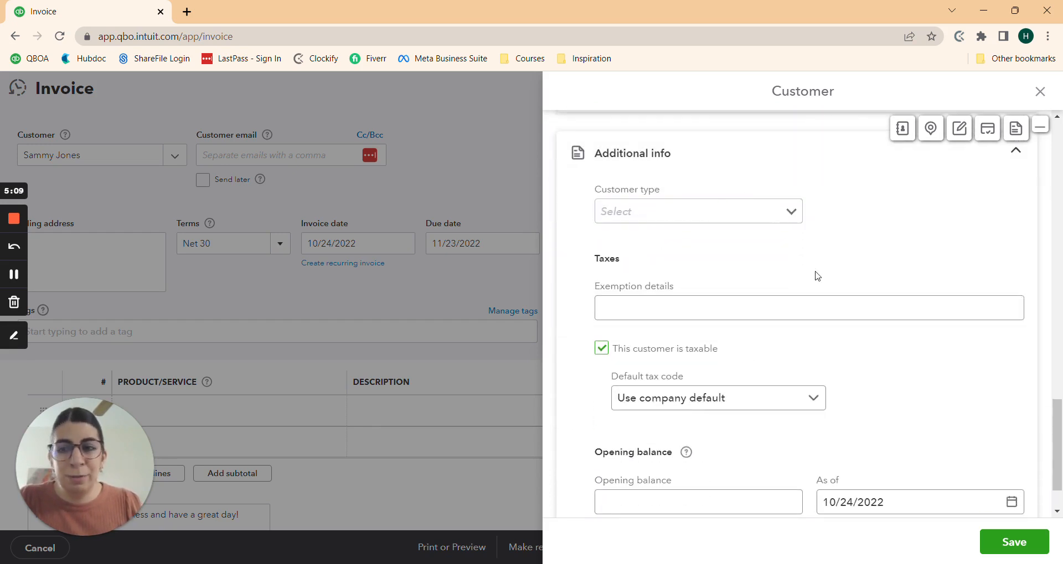
pyautogui.scroll(3, 922, 288)
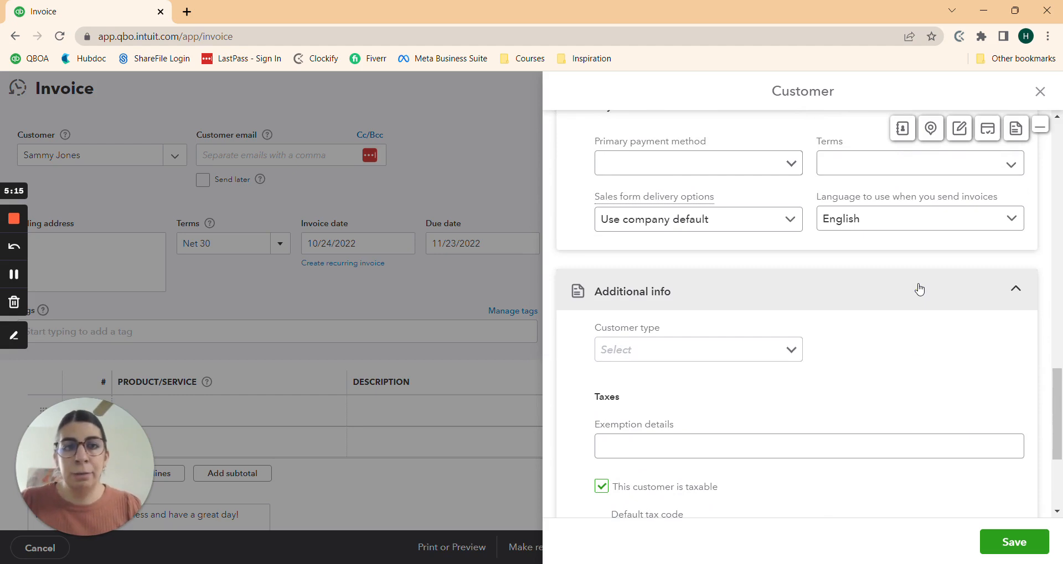
pyautogui.click(1013, 542)
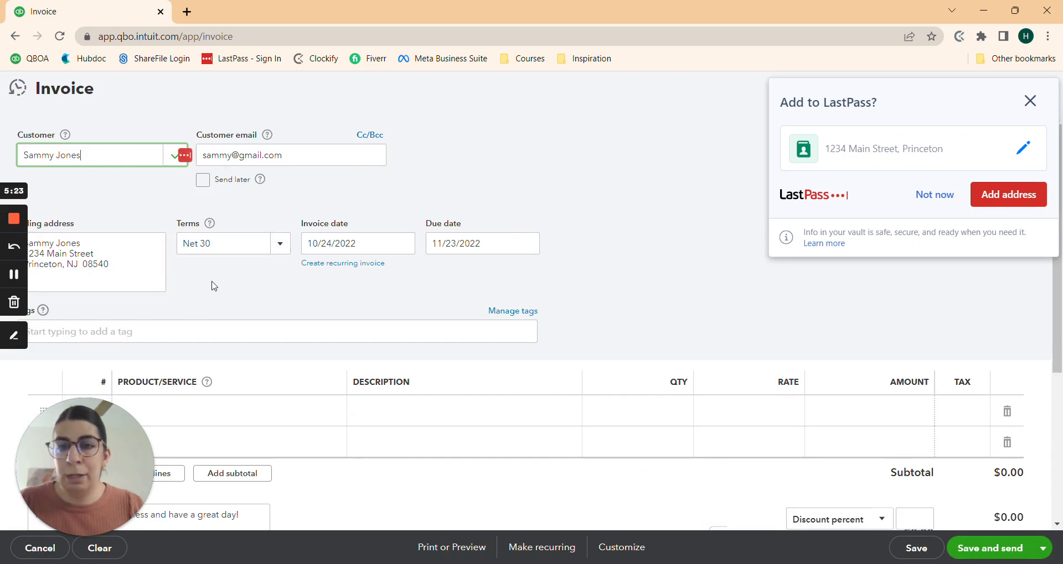
# Step: Set invoice line 1 to Retainer/Deposit/Prepayment and close the LastPass popup
pyautogui.scroll(-1, 262, 299)
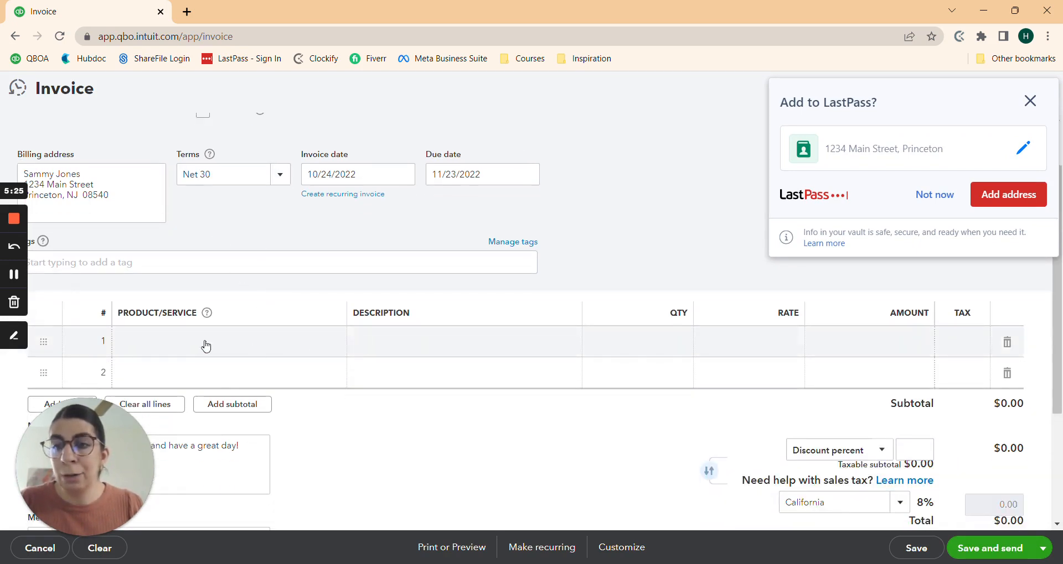
pyautogui.click(204, 347)
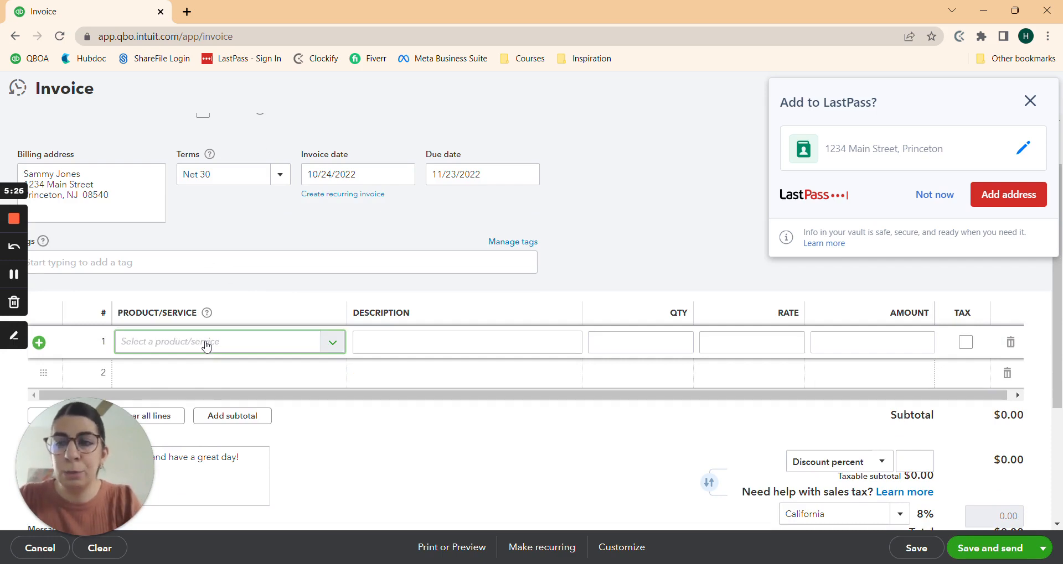
pyautogui.write('re')
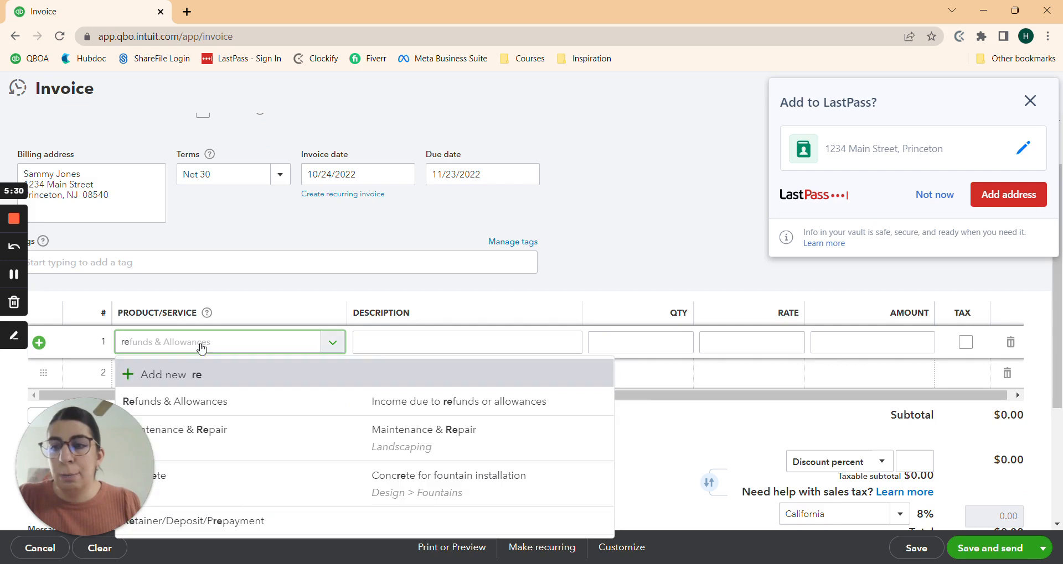
pyautogui.click(189, 527)
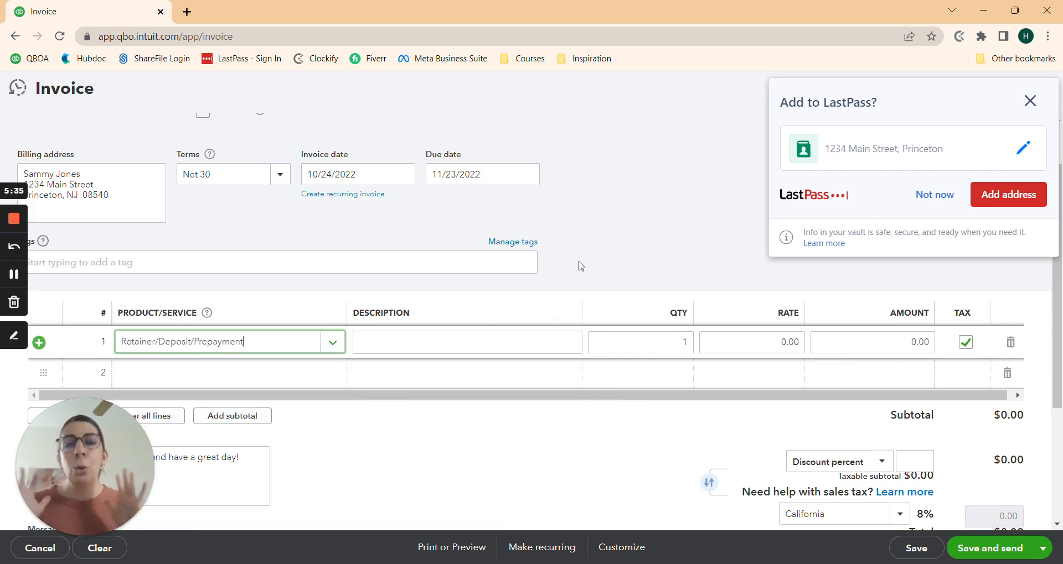
pyautogui.click(1028, 101)
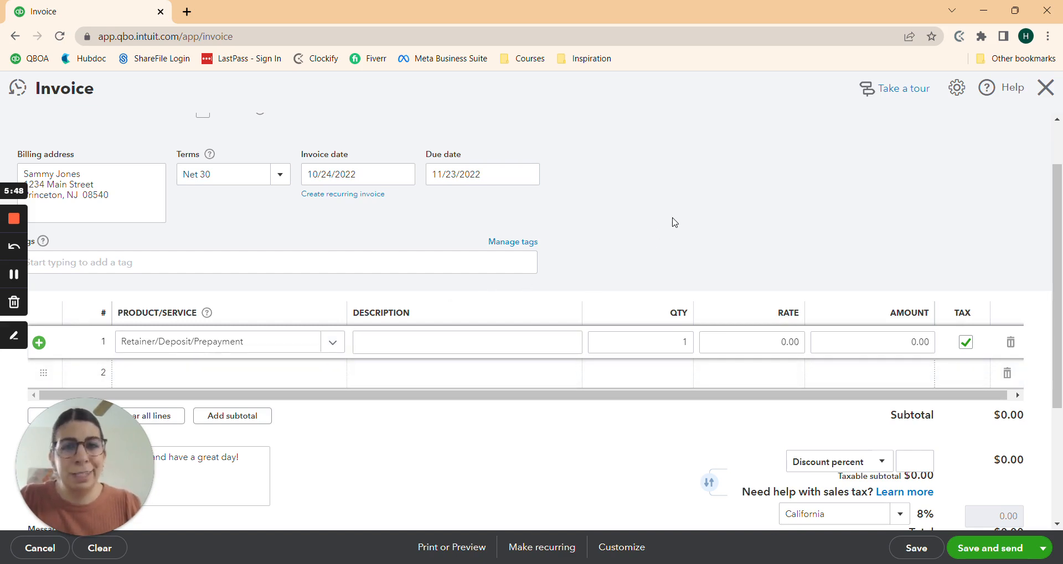
pyautogui.scroll(-1, 675, 222)
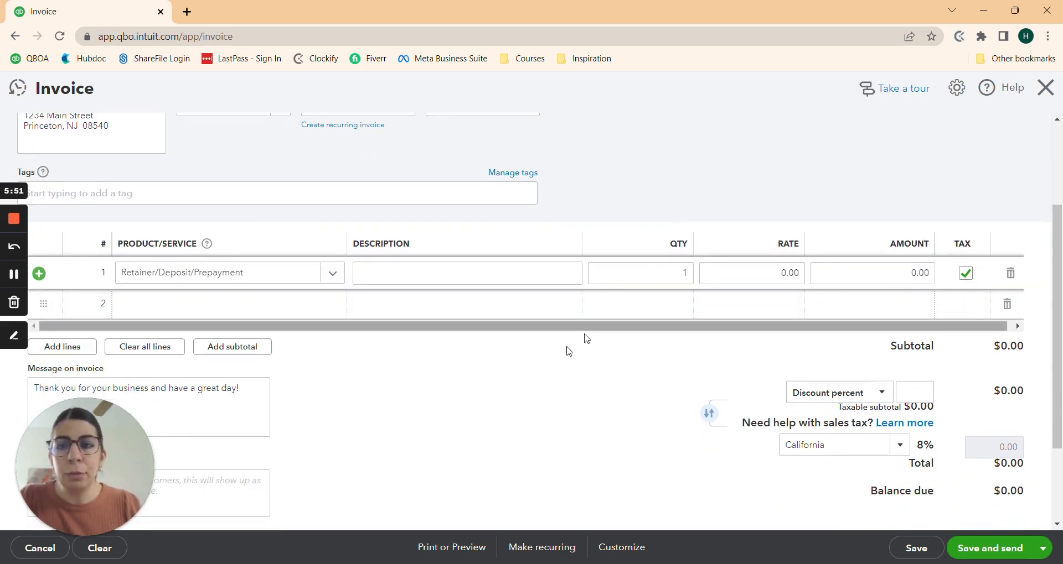
# Step: Toggle line 1's TAX checkbox off and back on so the retainer line is taxable
pyautogui.click(965, 274)
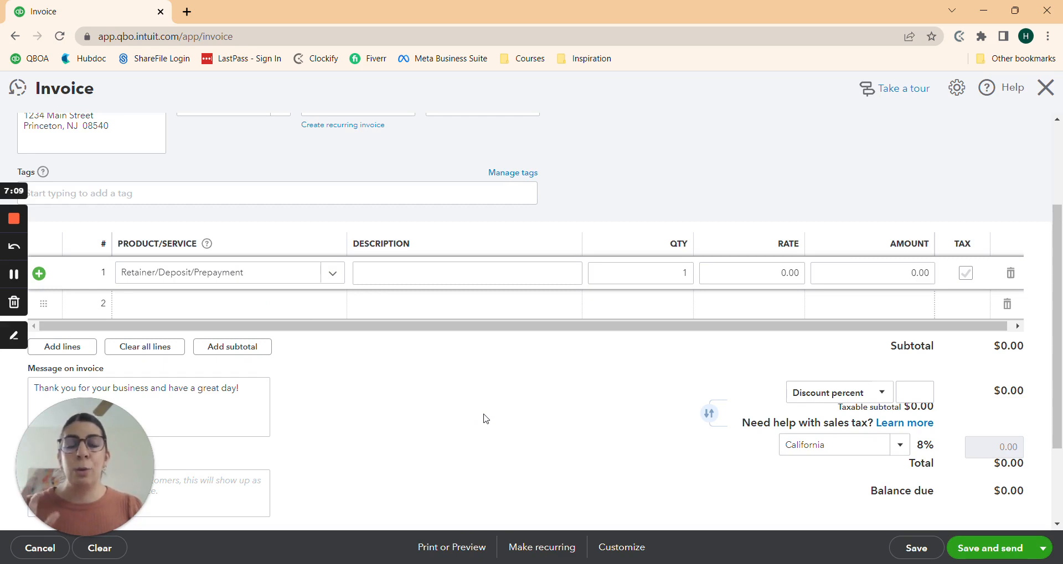
pyautogui.click(964, 274)
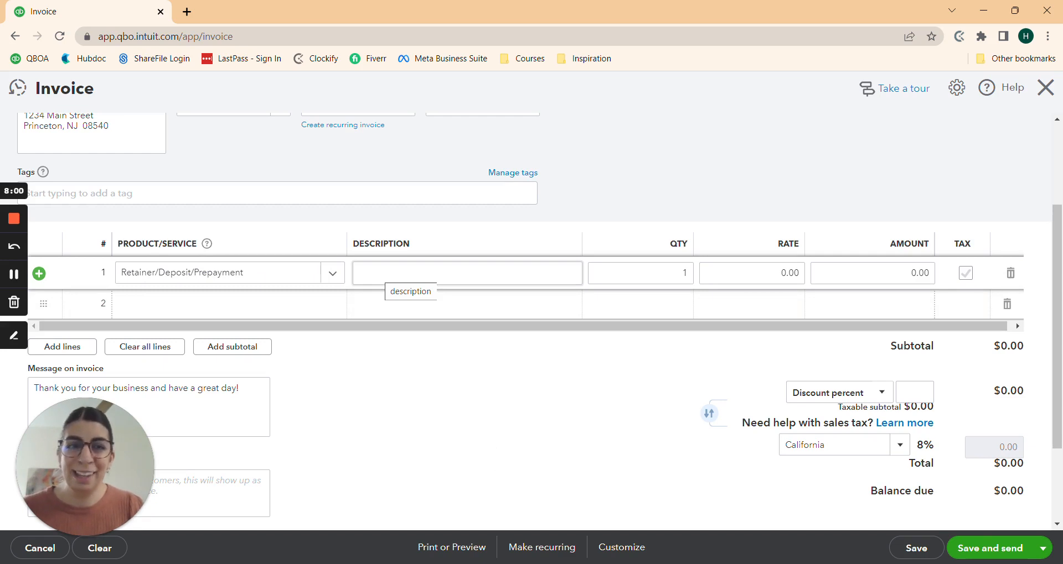
# Step: Describe line 1 as 'table - $1K plus 10% tax' with a 1,100 rate
pyautogui.click(410, 274)
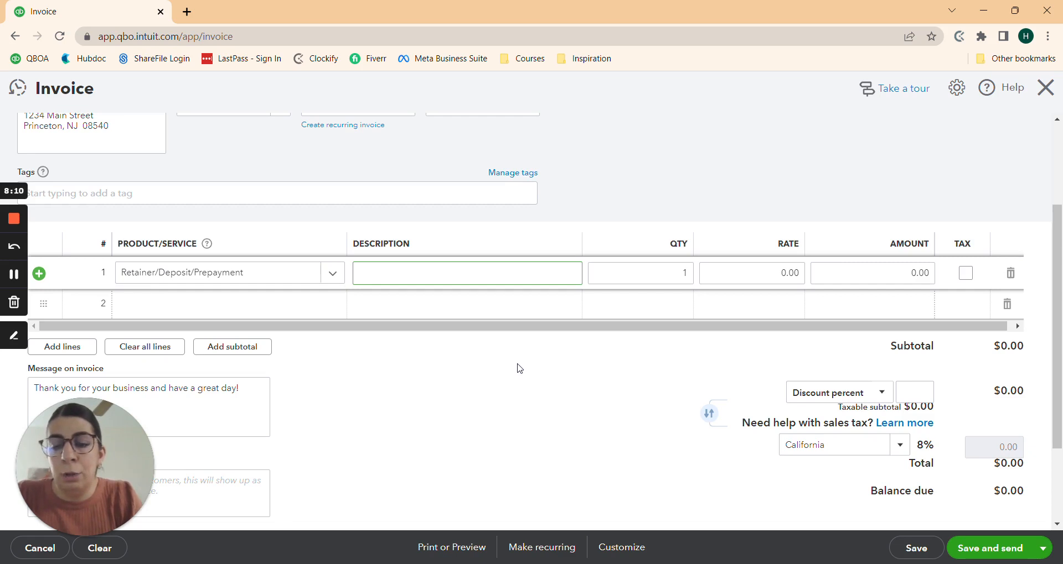
pyautogui.write('table')
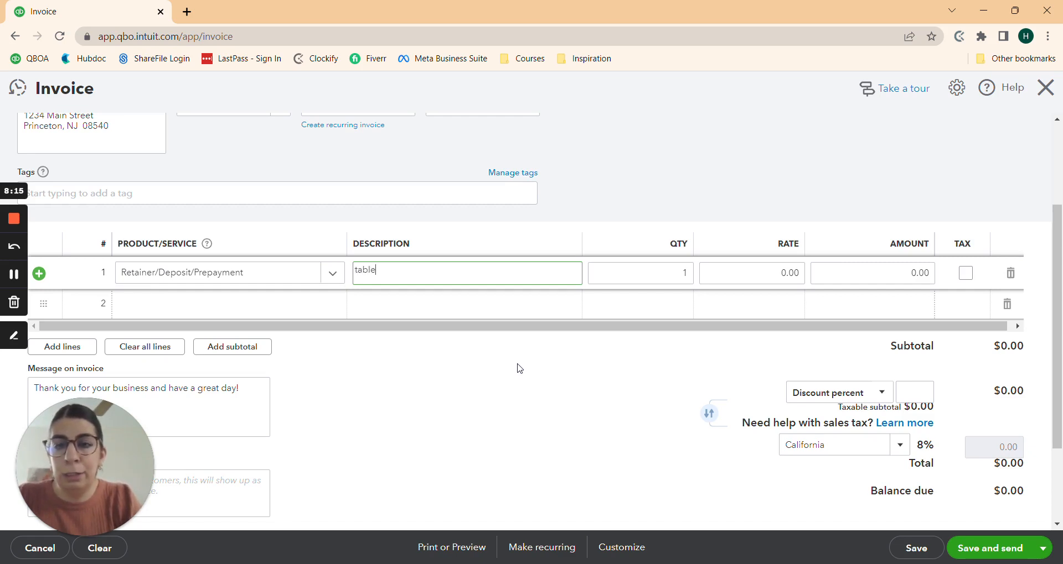
pyautogui.write(' - $')
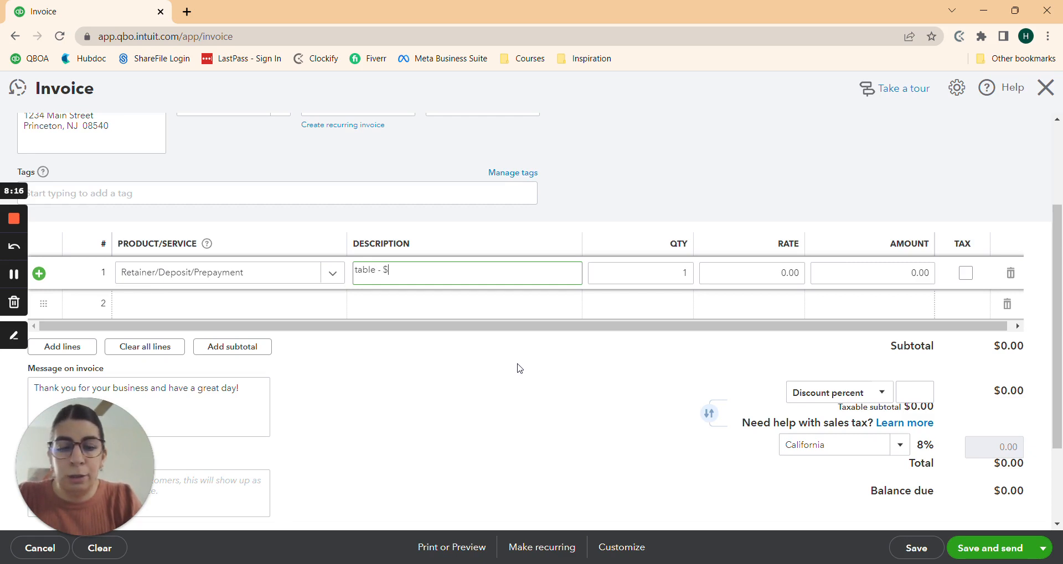
pyautogui.write('1K plus 10')
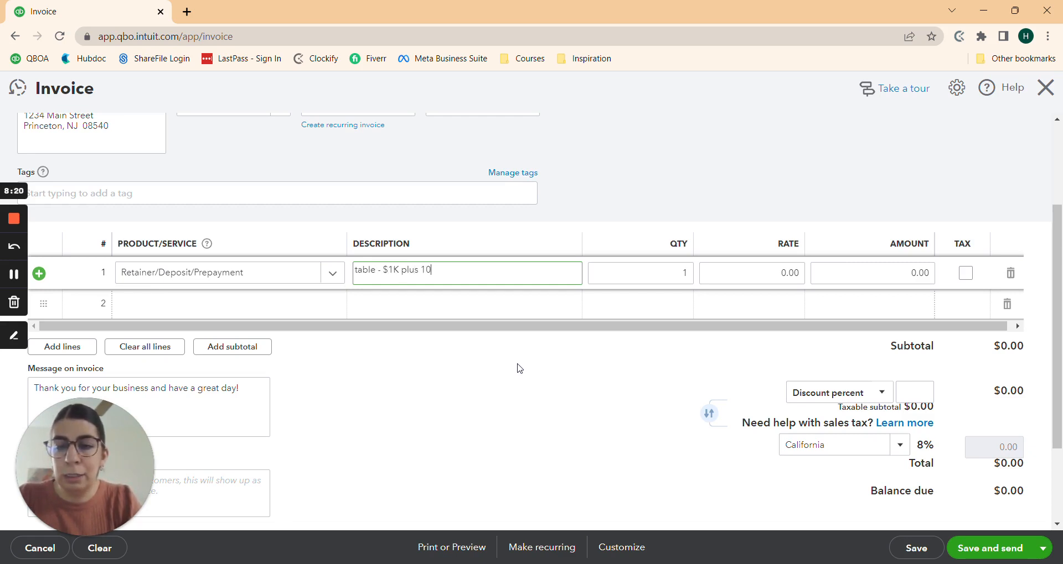
pyautogui.write('%')
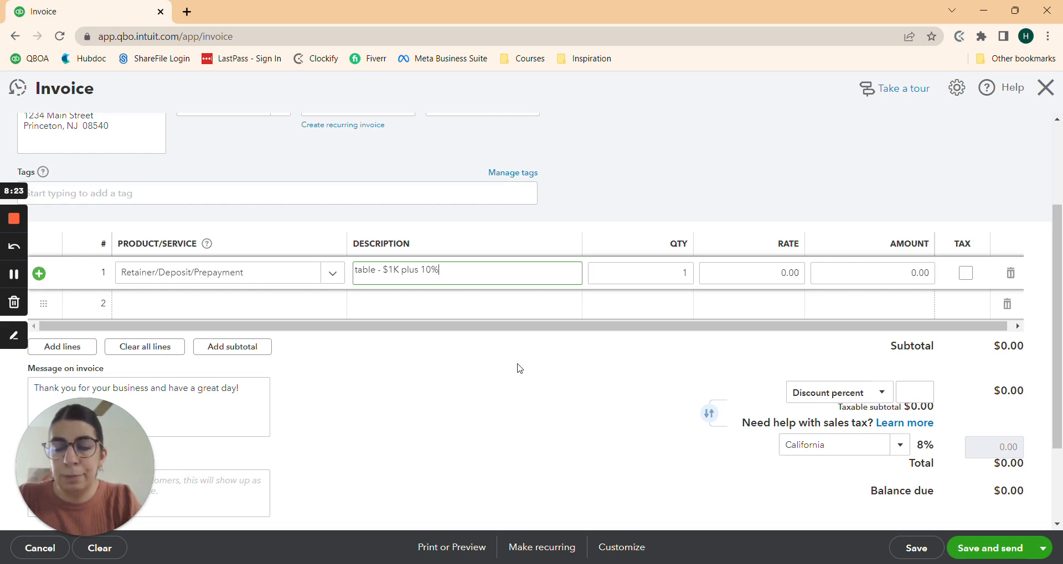
pyautogui.write(' tax')
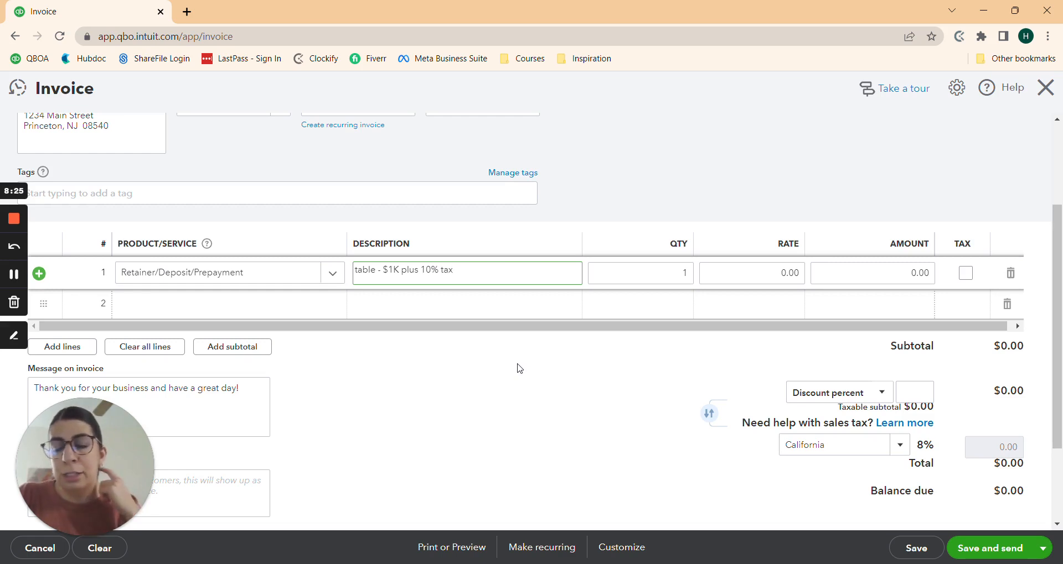
pyautogui.click(748, 273)
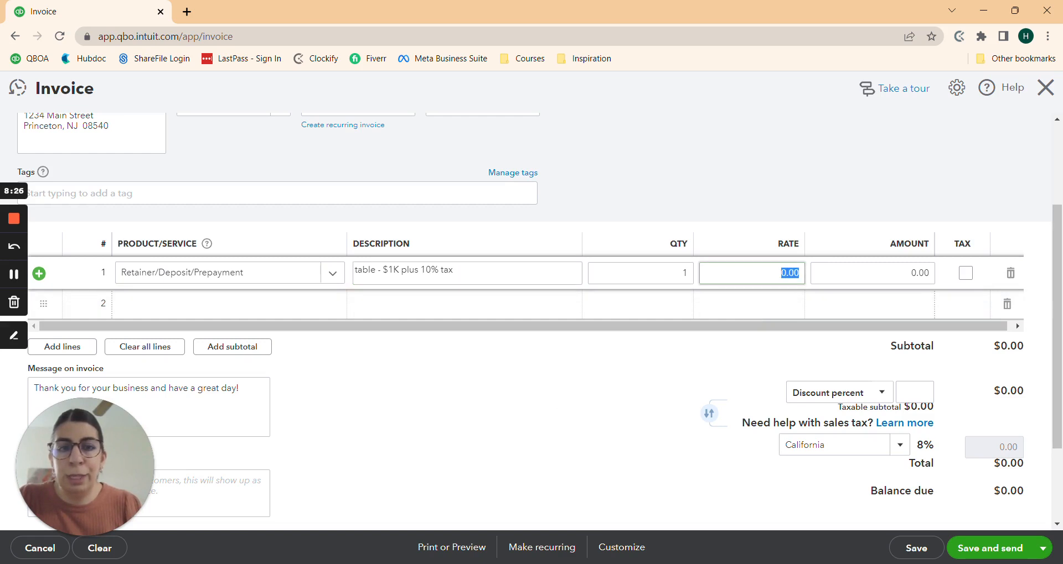
pyautogui.write('110')
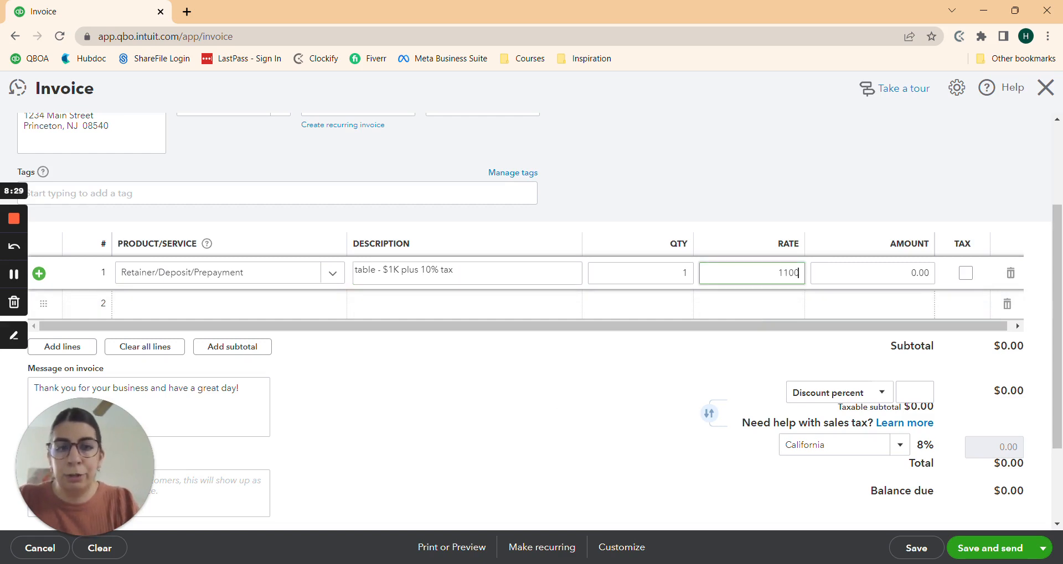
pyautogui.press('Tab')
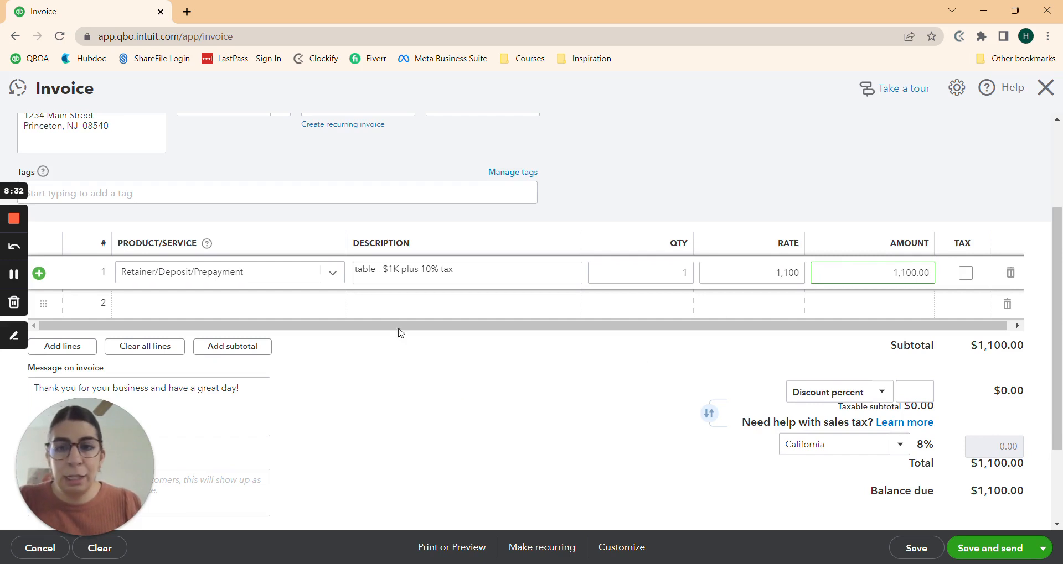
# Step: Add line 2 as Retainer/Deposit/Prepayment, 'light fixture - $1K plus 10% tax', rate 1,000
pyautogui.click(266, 308)
pyautogui.write('retainer')
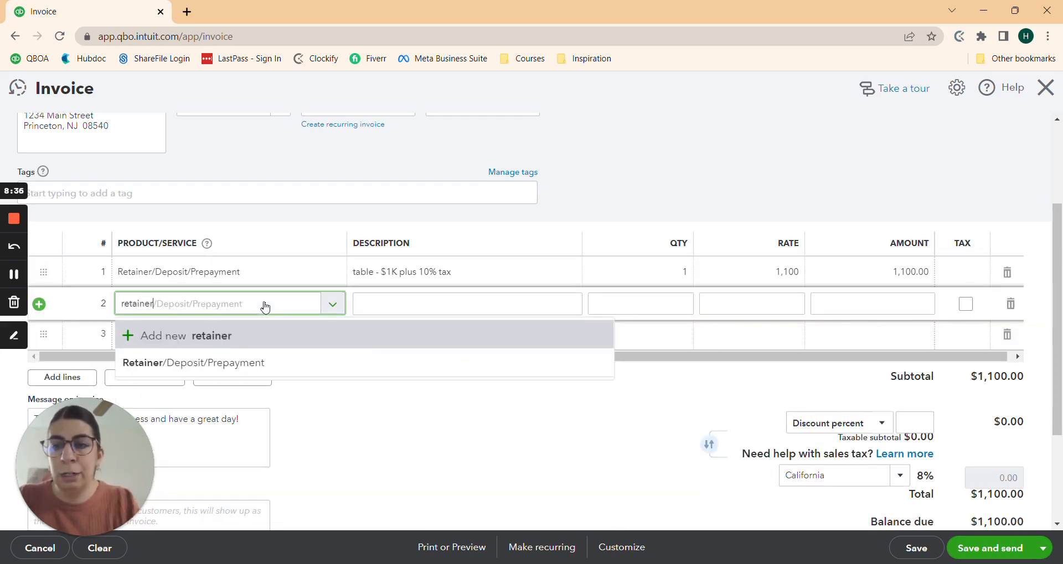
pyautogui.click(270, 365)
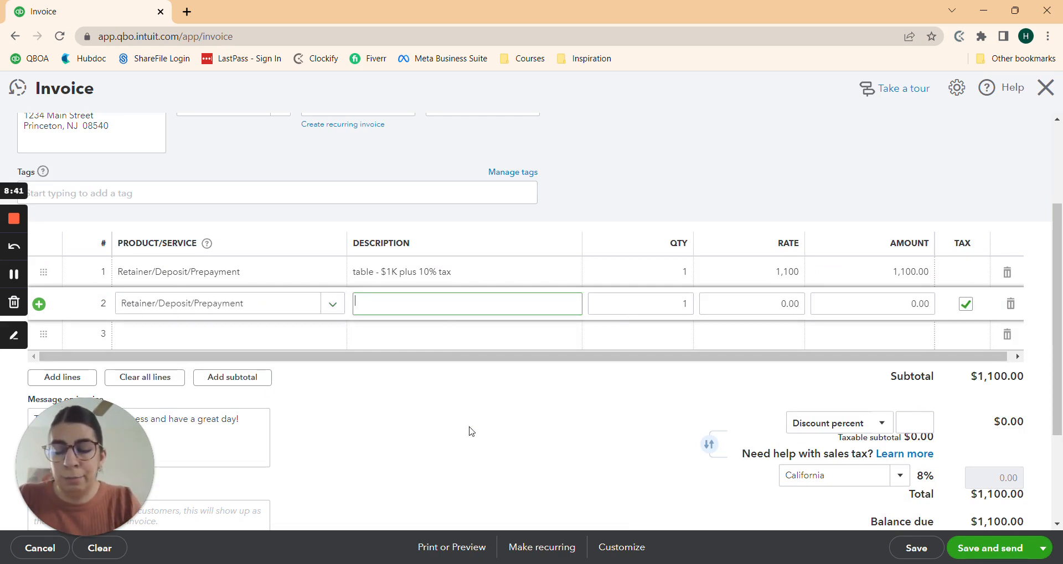
pyautogui.write('light fi')
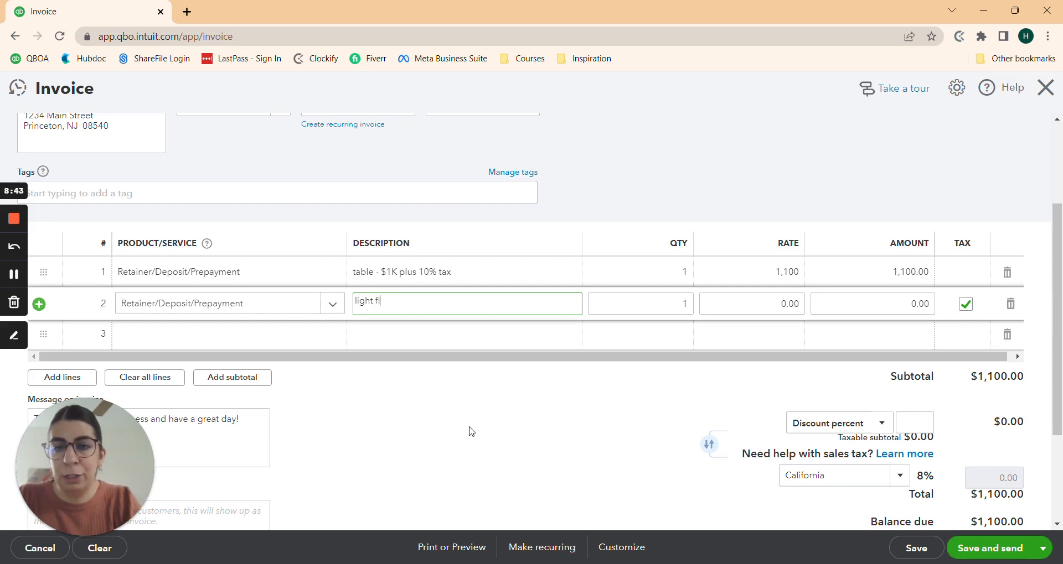
pyautogui.write('xture')
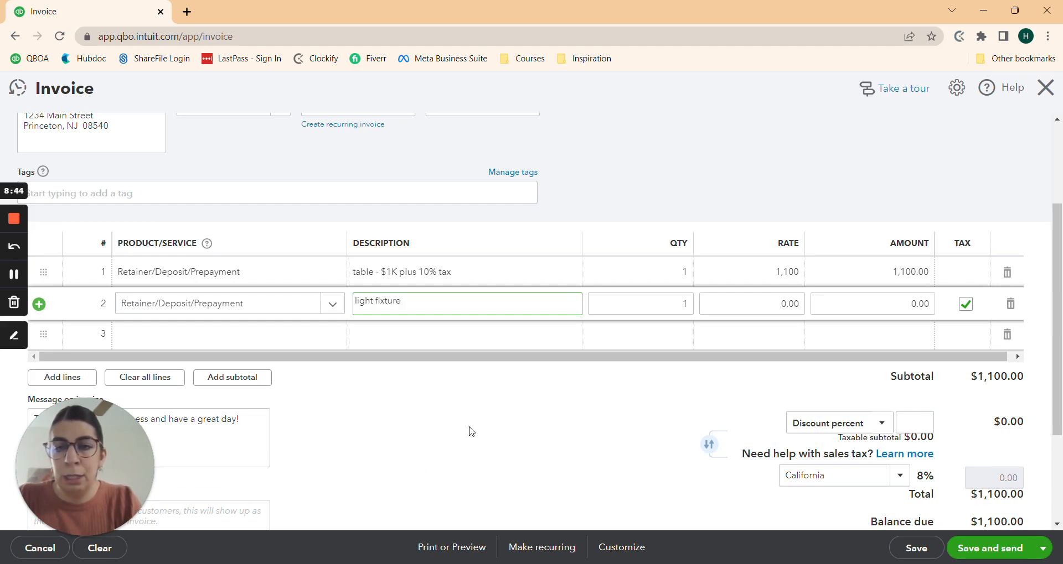
pyautogui.write(' - $1')
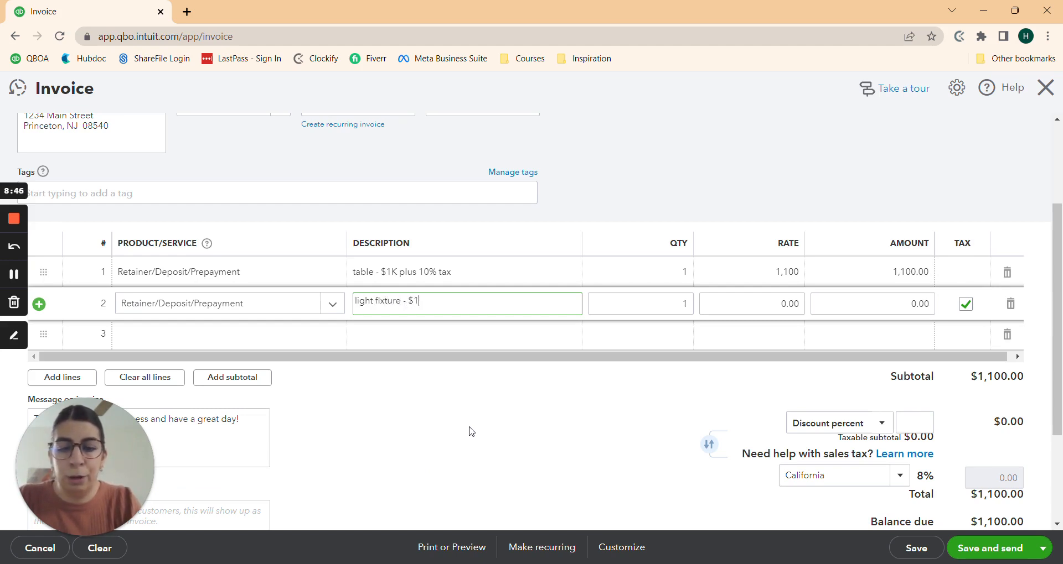
pyautogui.write('K plu')
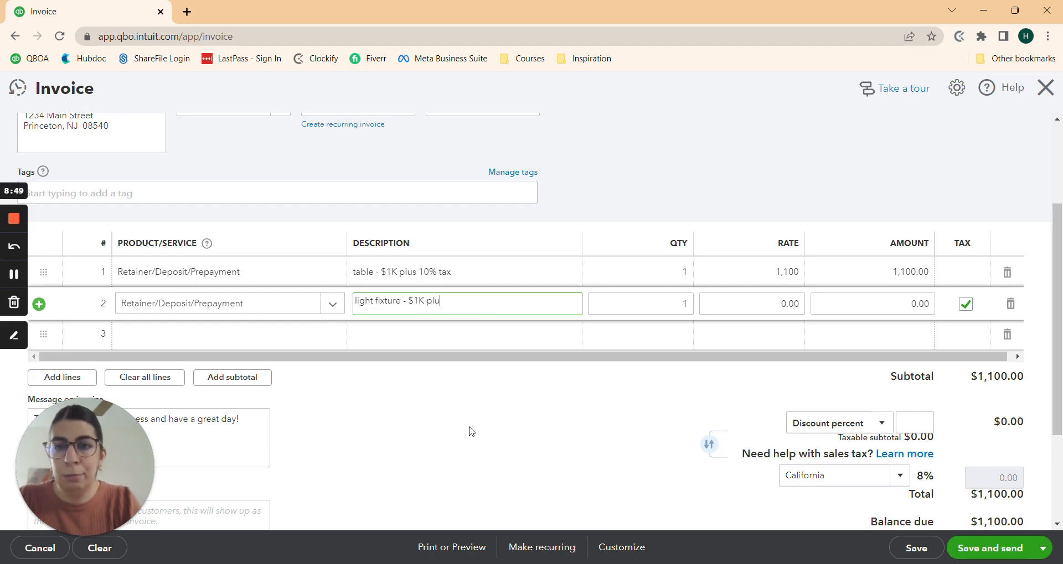
pyautogui.write('s 10')
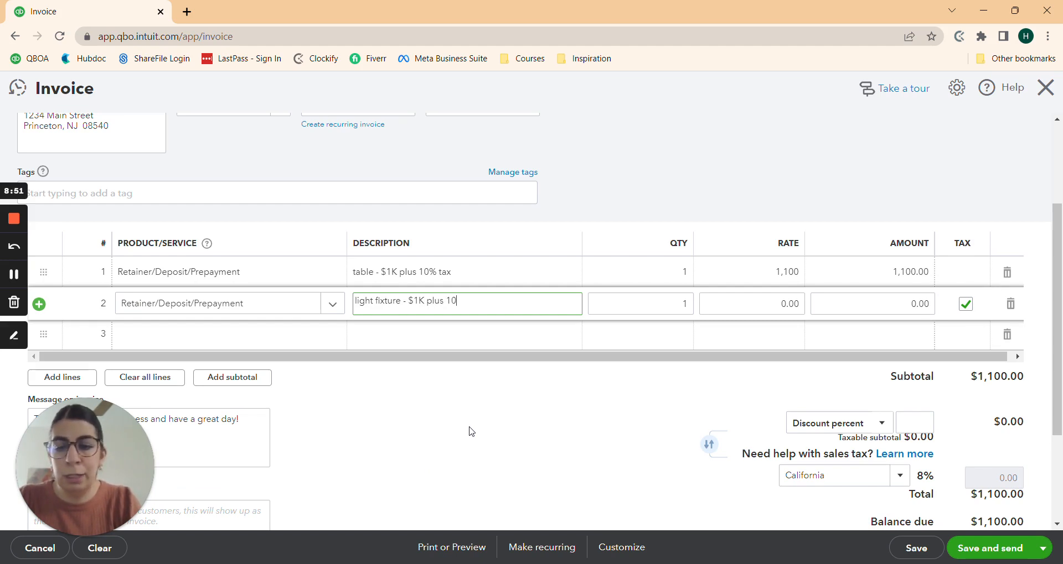
pyautogui.write('% tax')
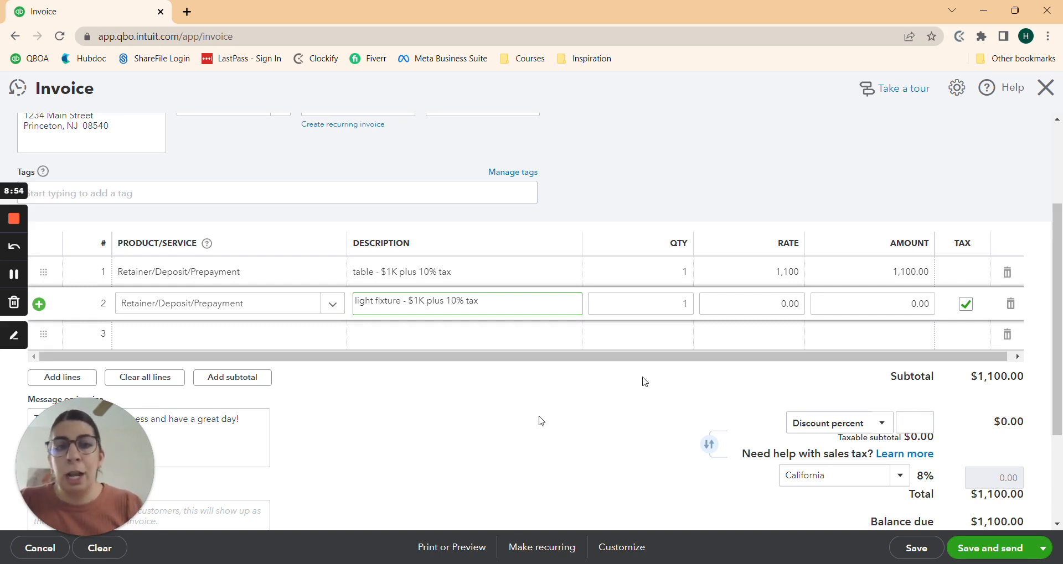
pyautogui.click(791, 304)
pyautogui.write('1000')
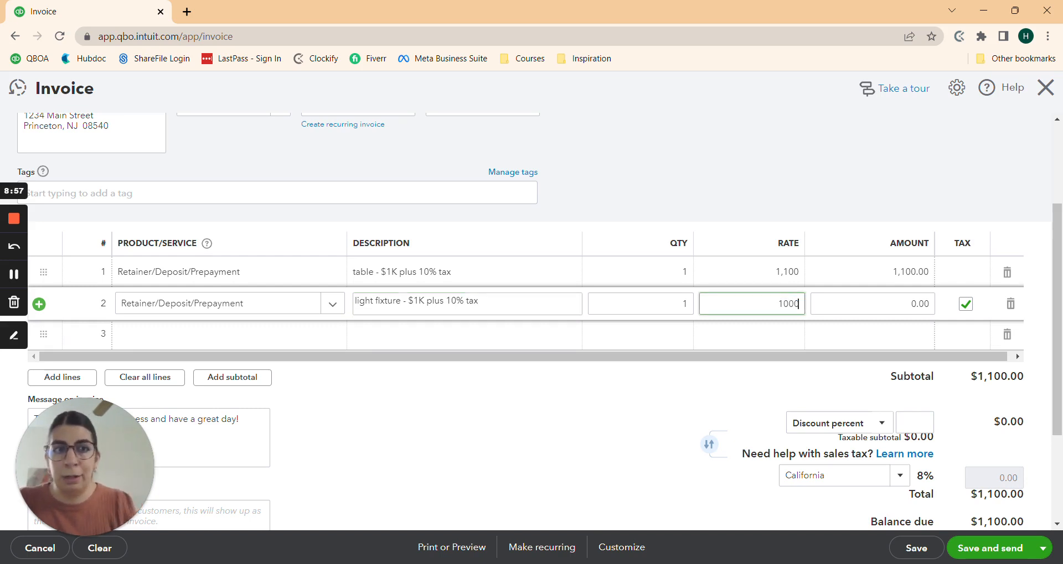
pyautogui.click(586, 391)
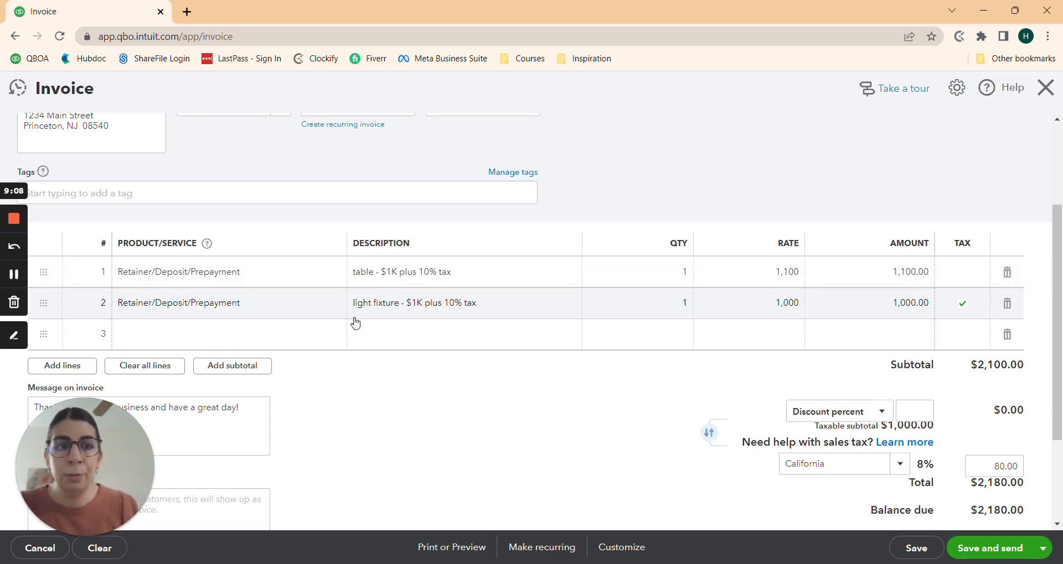
# Step: Make the light fixture line non-taxable and delete it, leaving only the table line
pyautogui.click(963, 306)
pyautogui.click(965, 306)
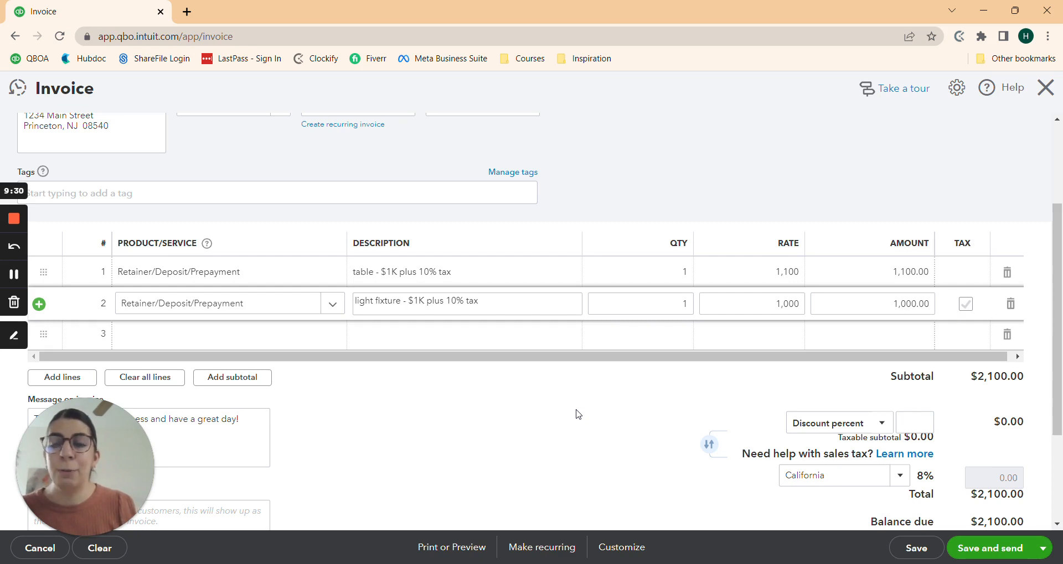
pyautogui.scroll(1, 444, 472)
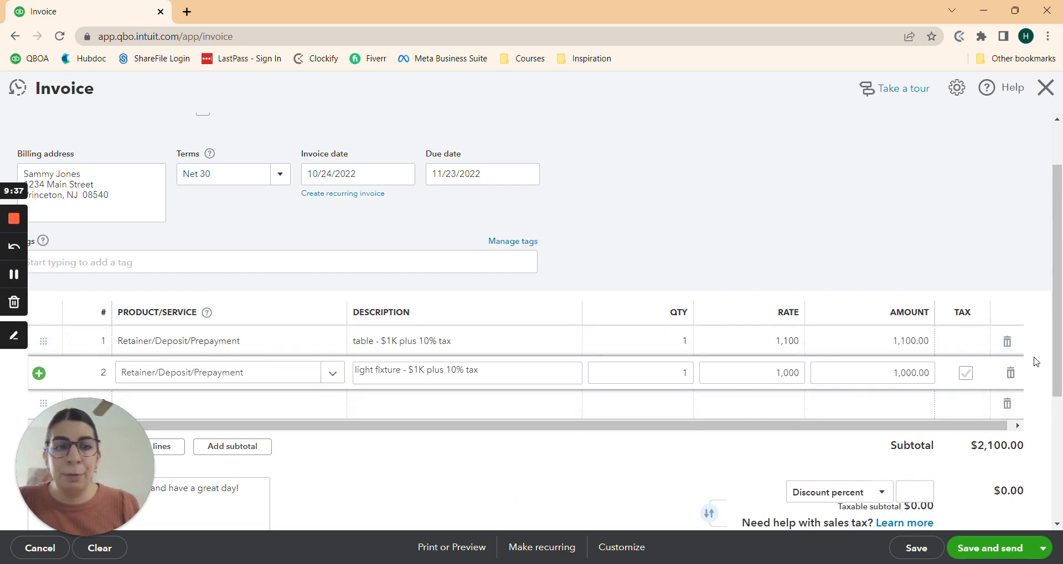
pyautogui.click(1010, 373)
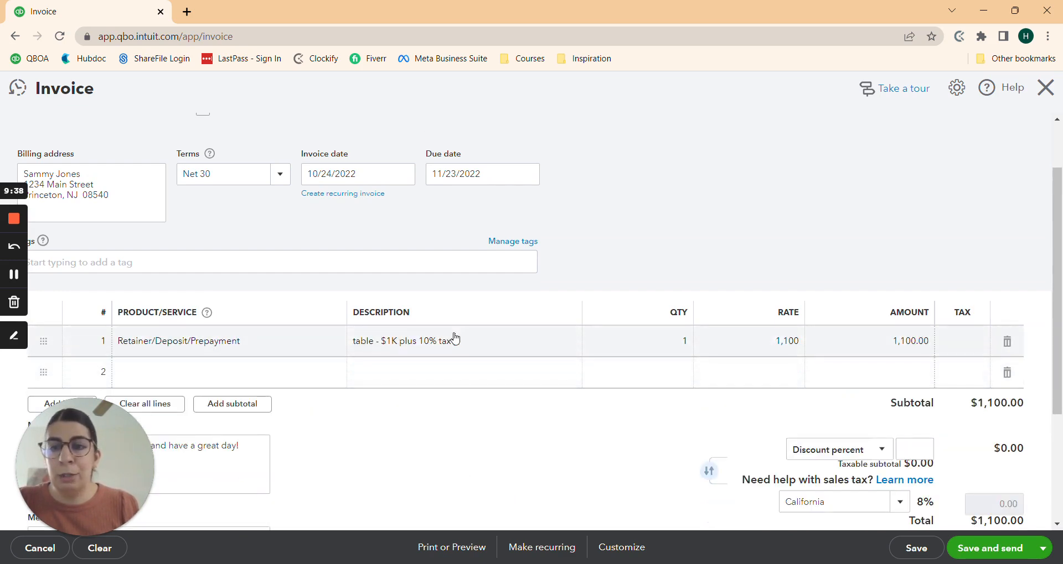
pyautogui.click(454, 339)
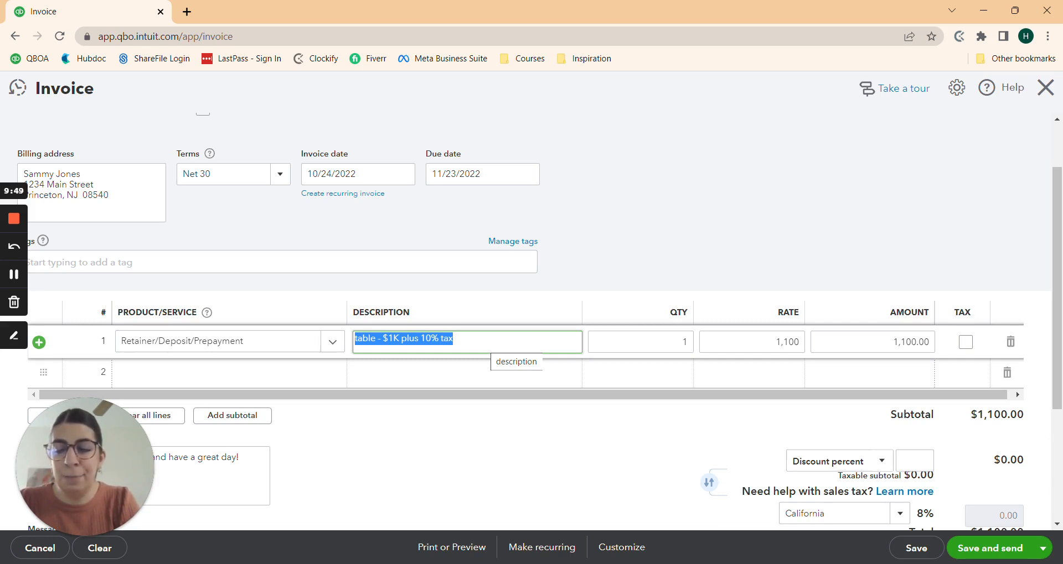
# Step: Describe line 1 as 'retainer for living room redesign' with a 10,000 rate
pyautogui.write('retainer')
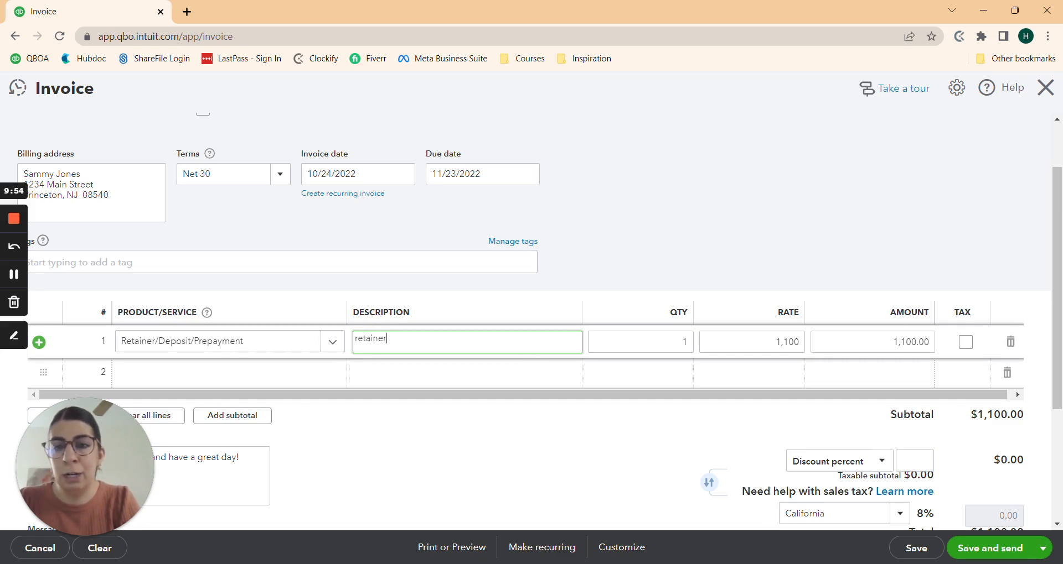
pyautogui.write('f')
pyautogui.press('BackSpace')
pyautogui.write('for')
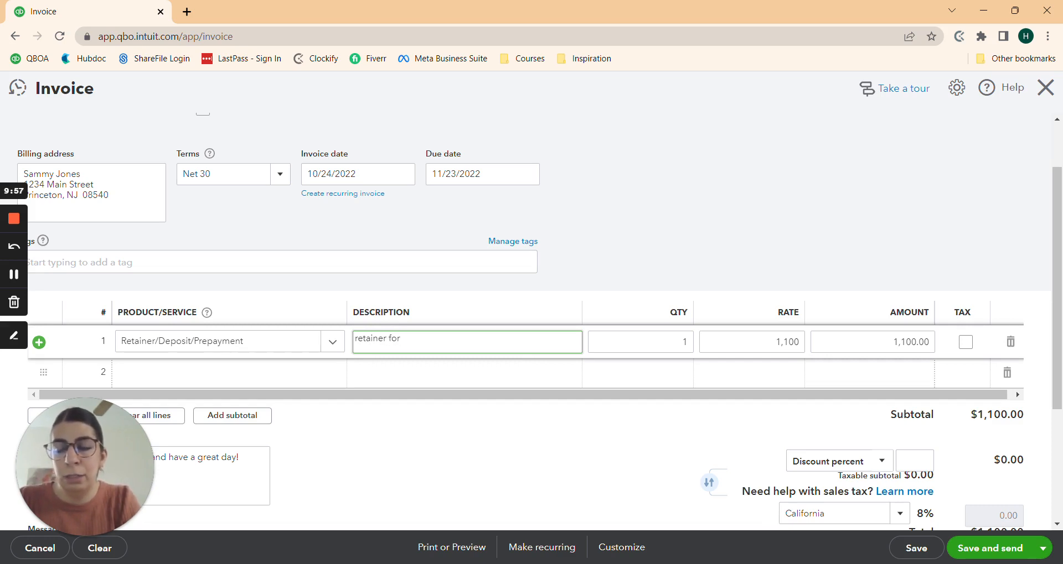
pyautogui.write(' l')
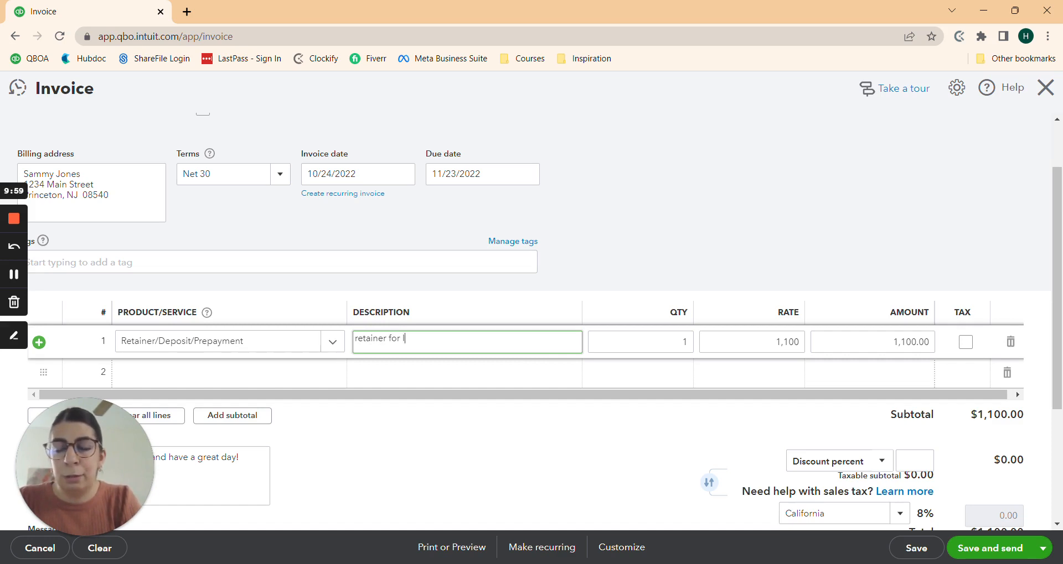
pyautogui.write('iving room add')
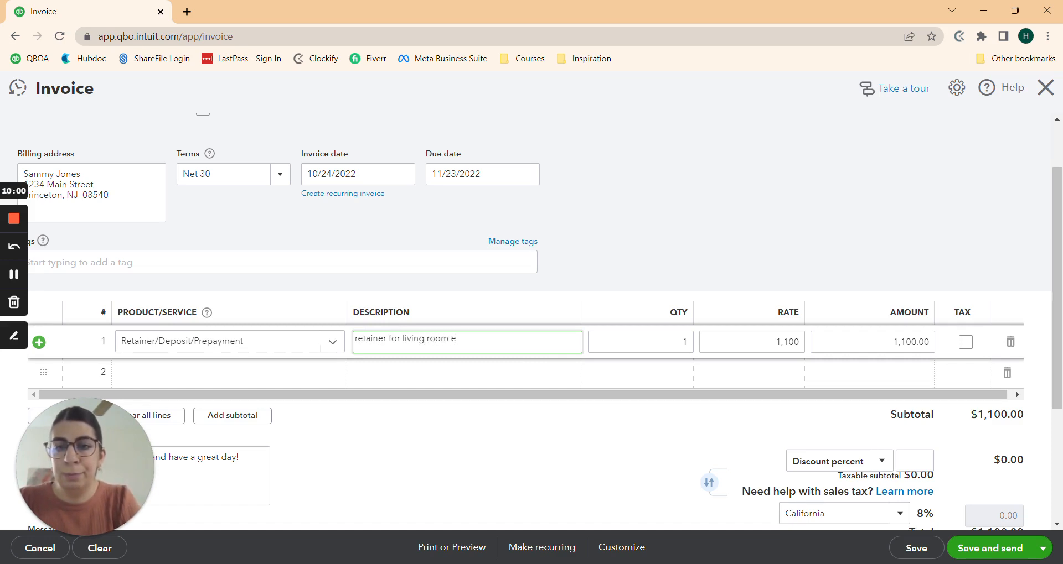
pyautogui.press('BackSpace')
pyautogui.press('BackSpace')
pyautogui.press('BackSpace')
pyautogui.press('BackSpace')
pyautogui.write('redesign')
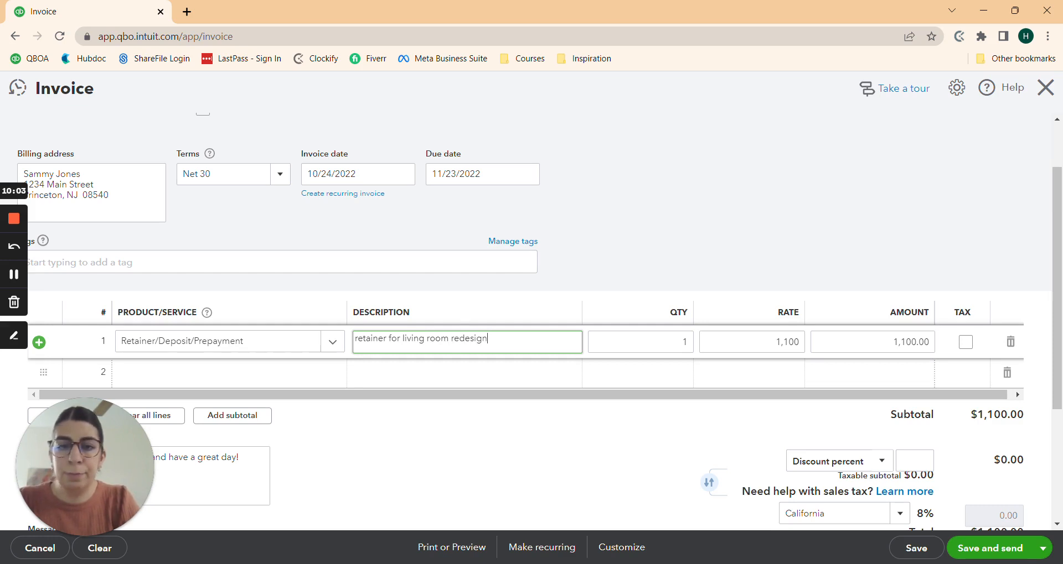
pyautogui.press('Tab')
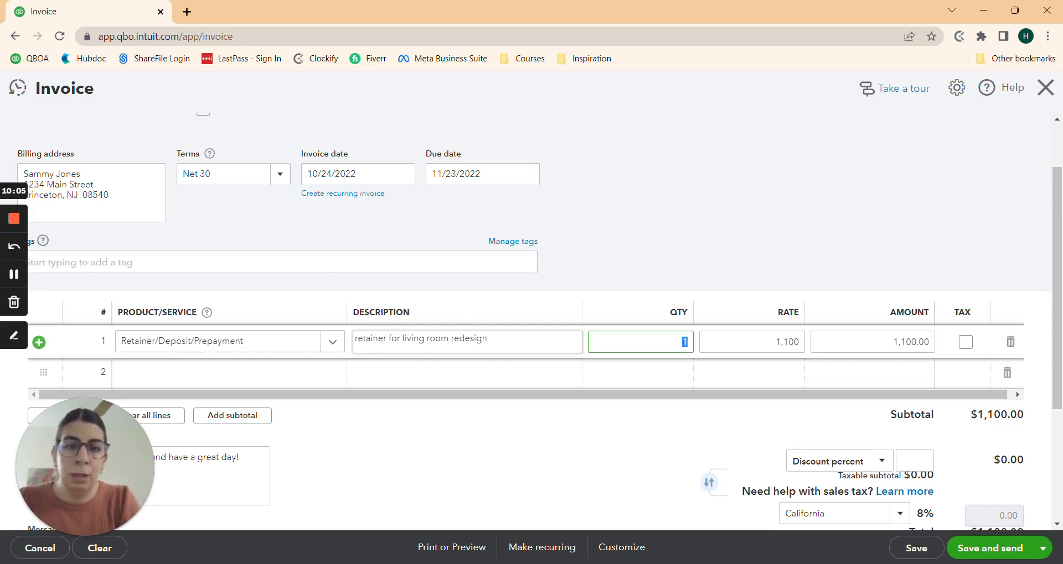
pyautogui.press('Tab')
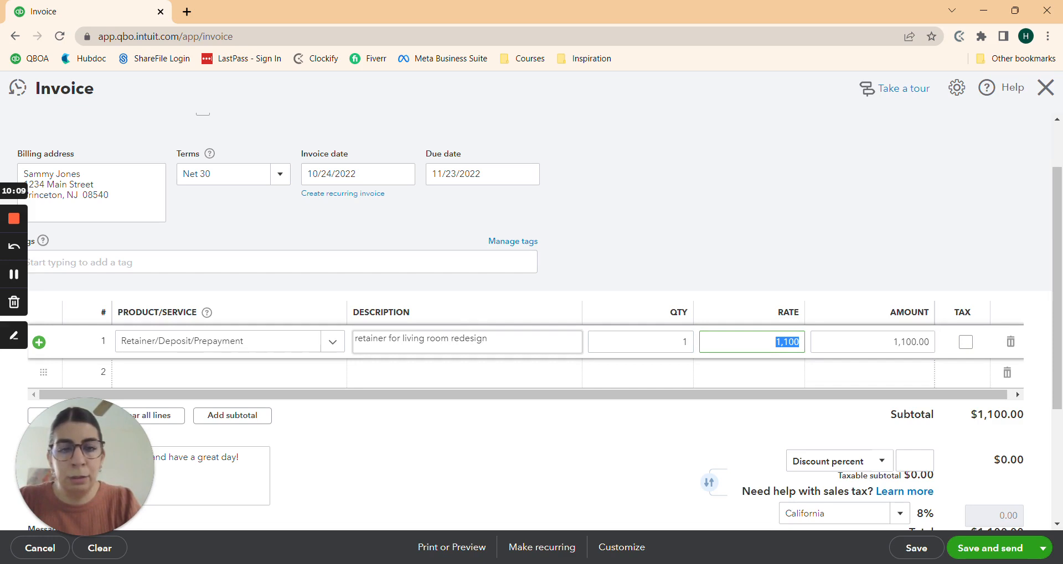
pyautogui.write('1')
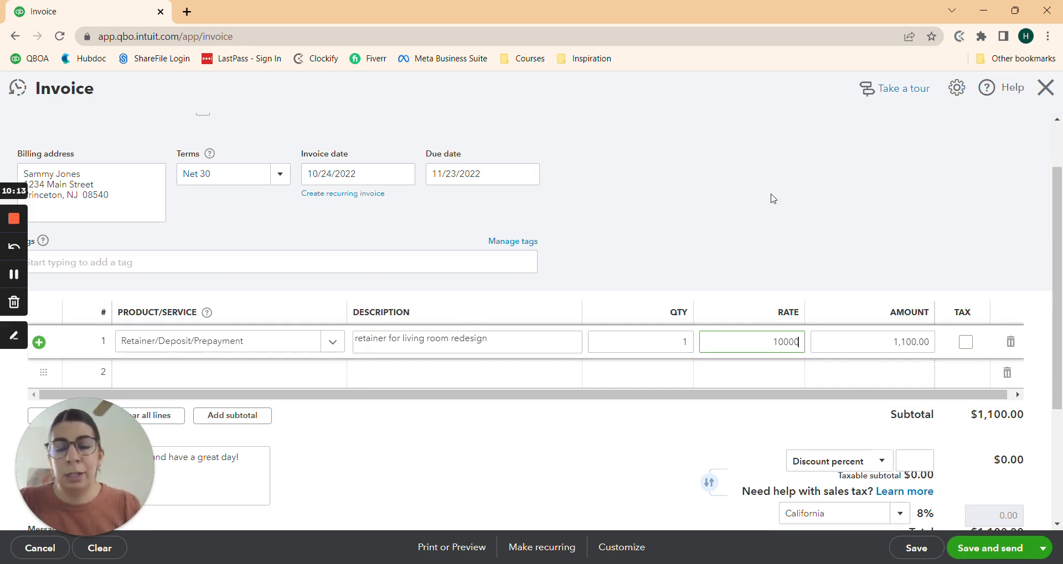
pyautogui.press('Tab')
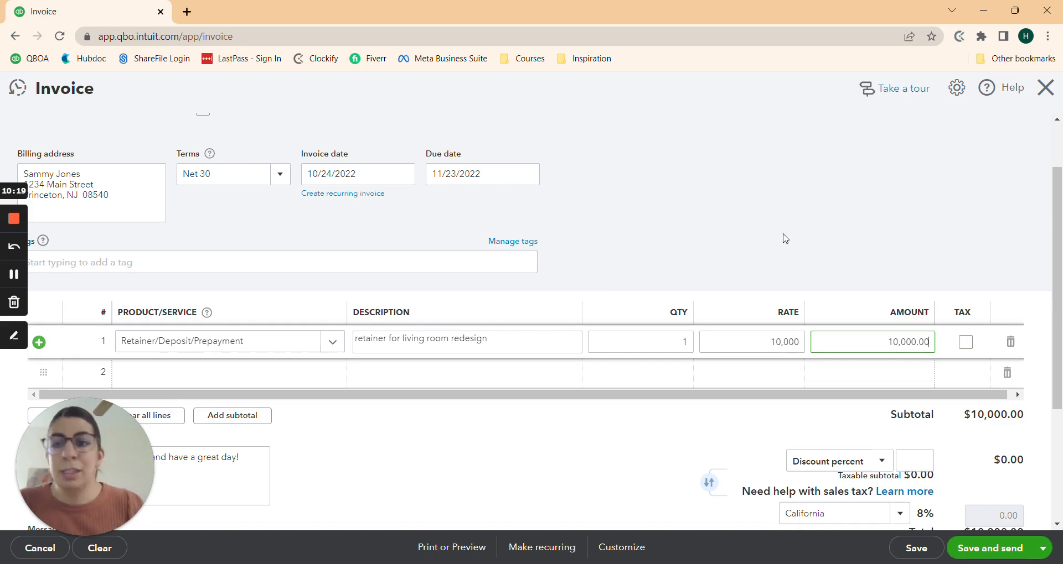
pyautogui.scroll(-3, 720, 249)
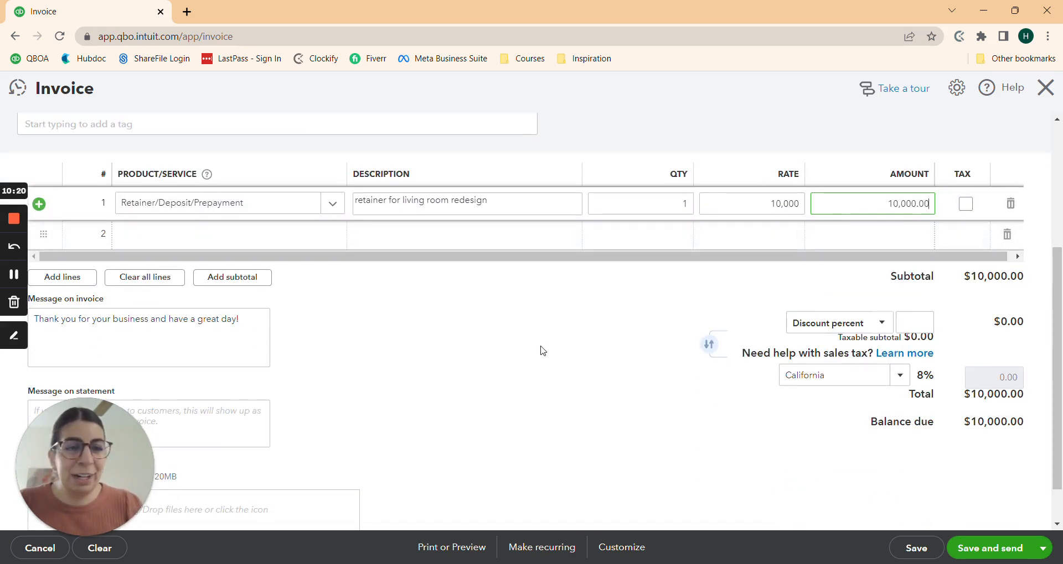
pyautogui.click(545, 348)
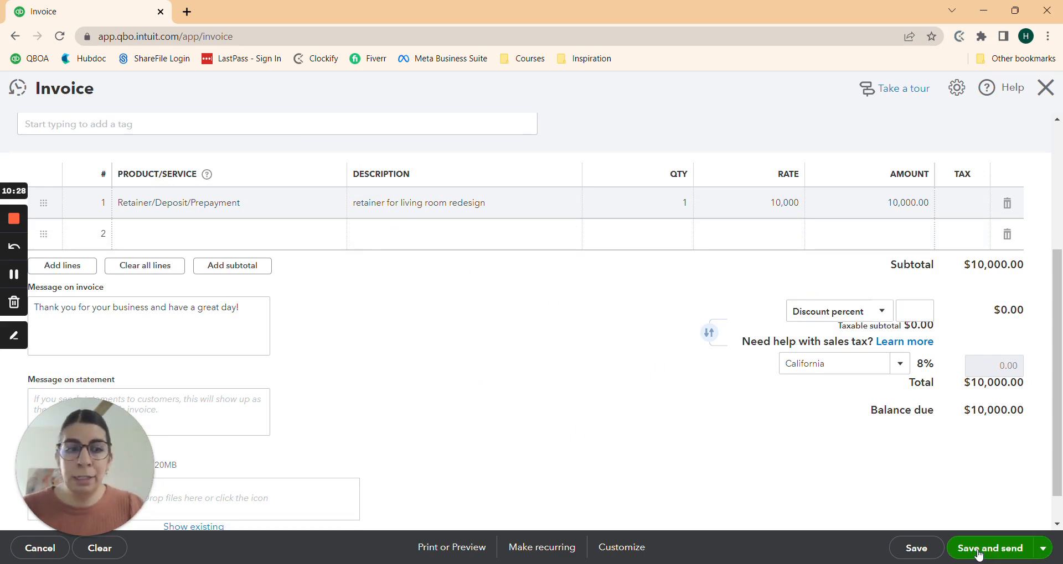
# Step: Save invoice #1038 for $10,000 and e-mail it to the customer
pyautogui.click(978, 551)
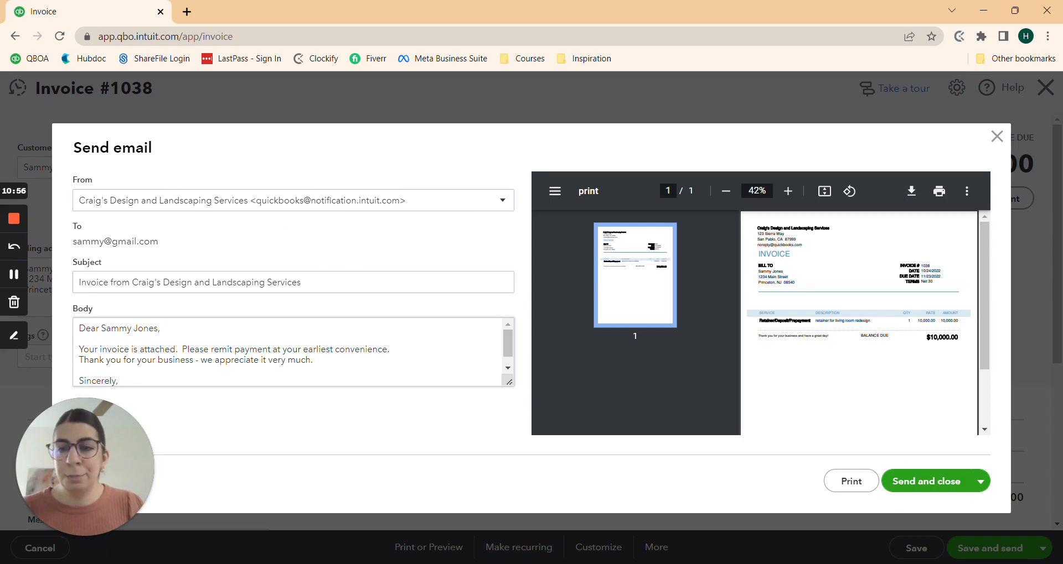
pyautogui.click(109, 360)
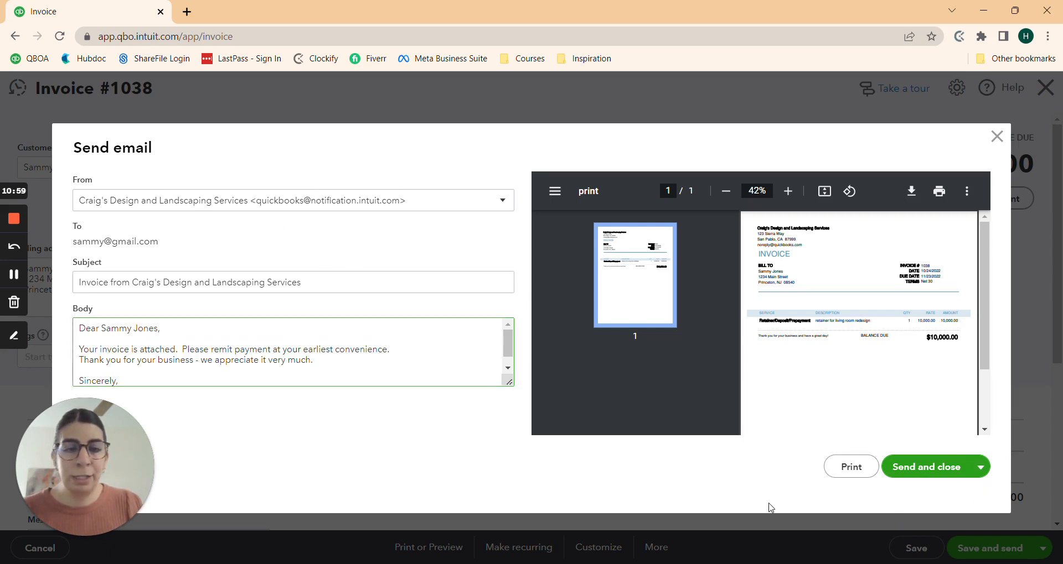
pyautogui.click(923, 473)
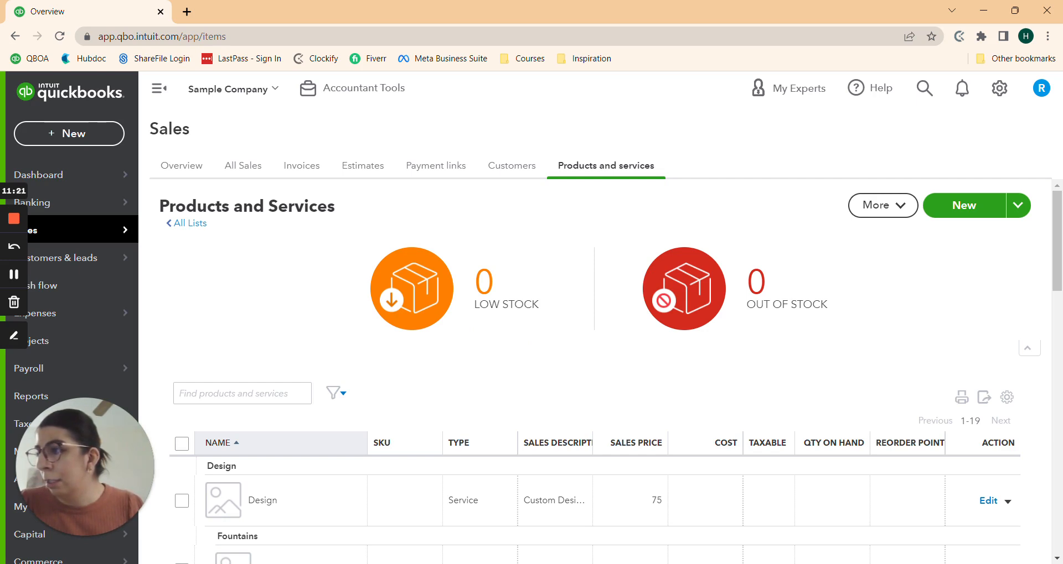
# Step: Open the Balance Sheet report and locate the 10,000.00 Client Retainer under Other Current Liabilities
pyautogui.scroll(-1, 37, 324)
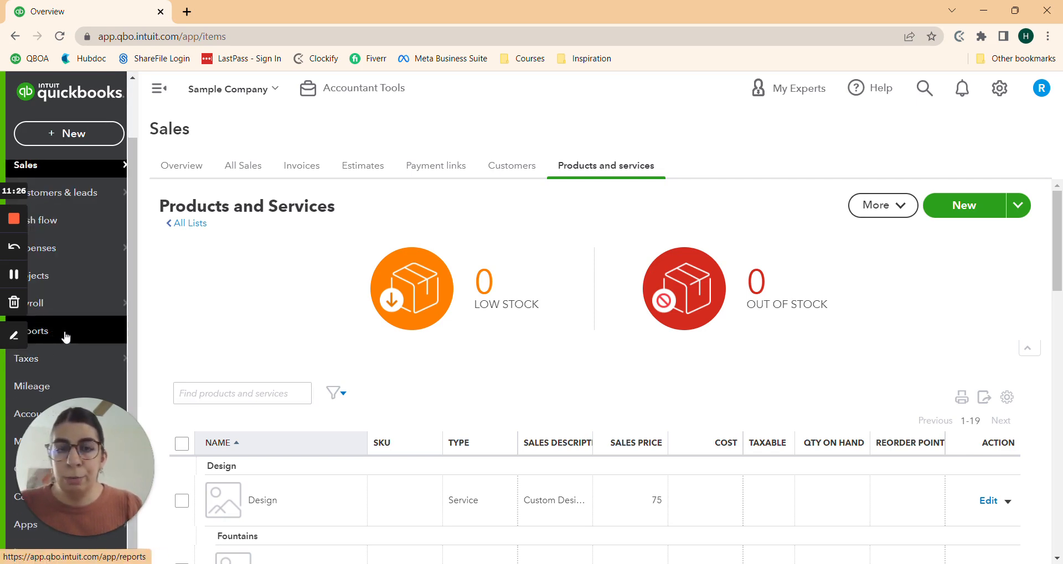
pyautogui.click(68, 336)
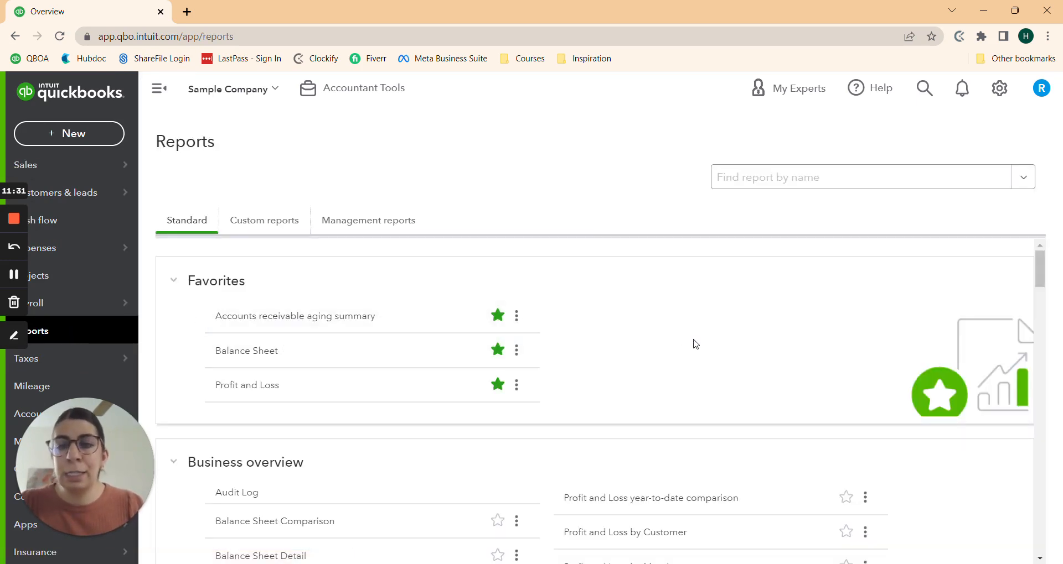
pyautogui.scroll(-2, 650, 346)
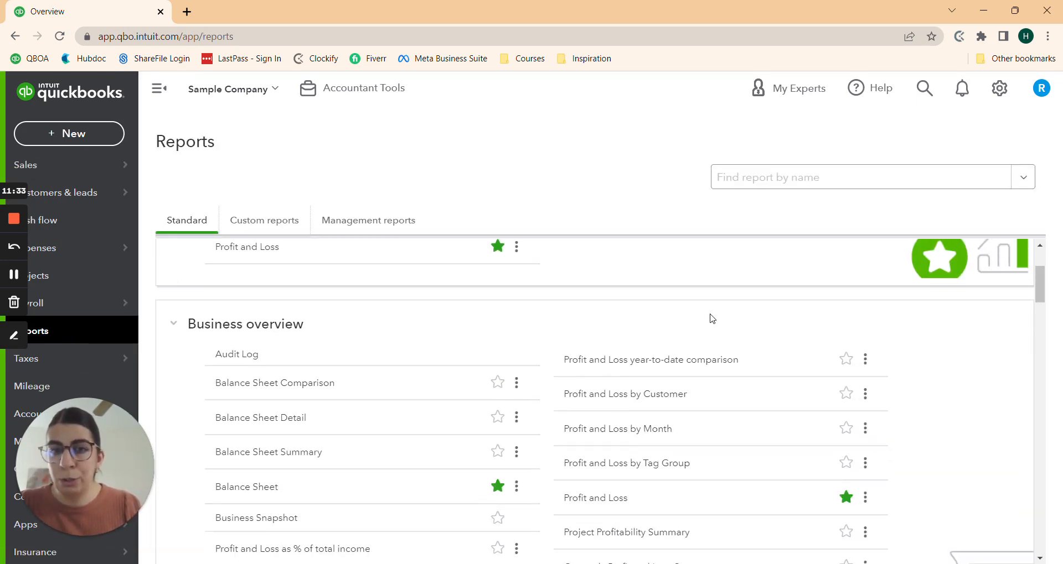
pyautogui.scroll(-2, 714, 319)
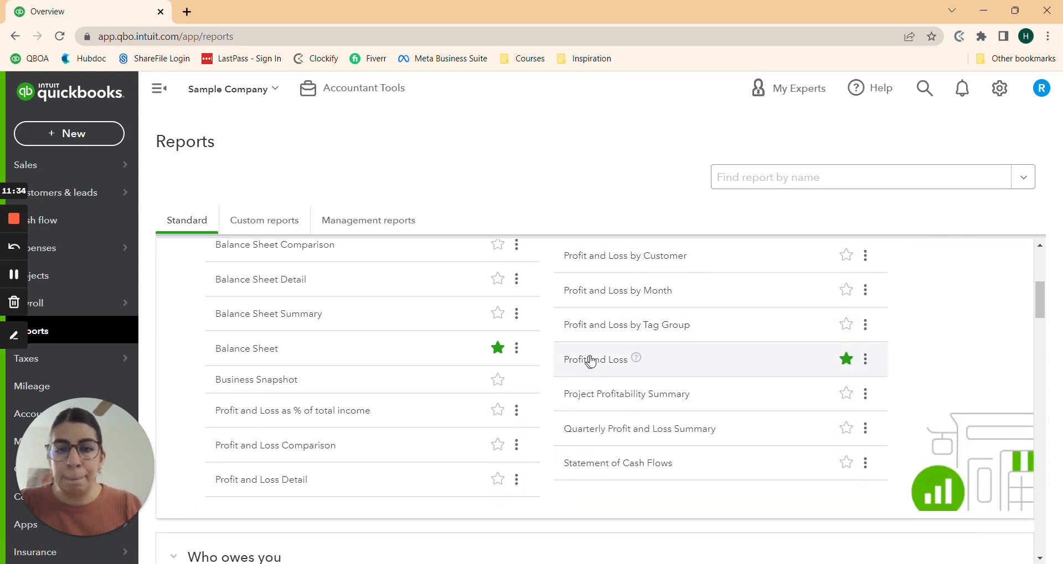
pyautogui.click(595, 360)
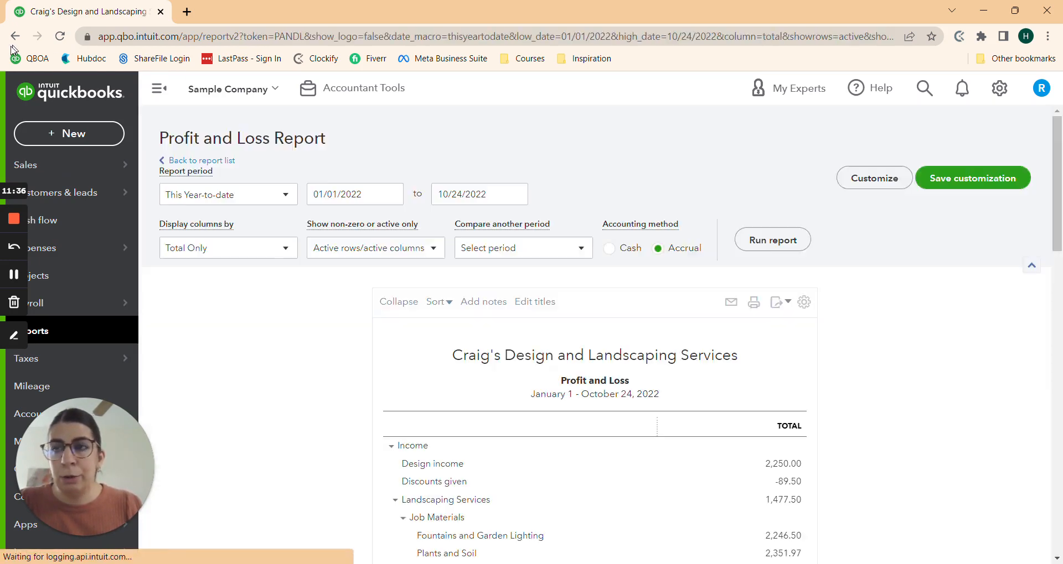
pyautogui.click(14, 37)
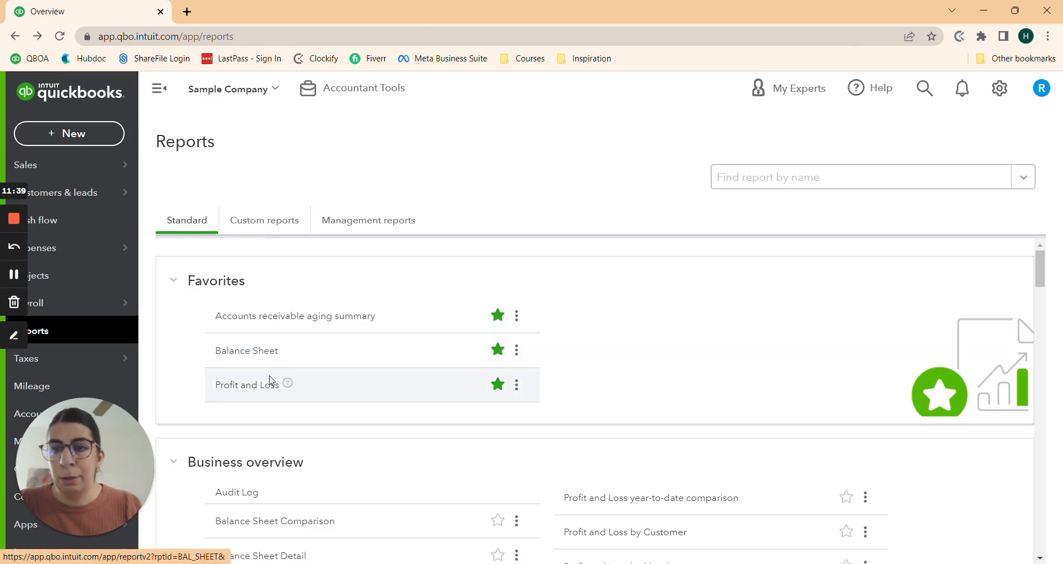
pyautogui.click(259, 355)
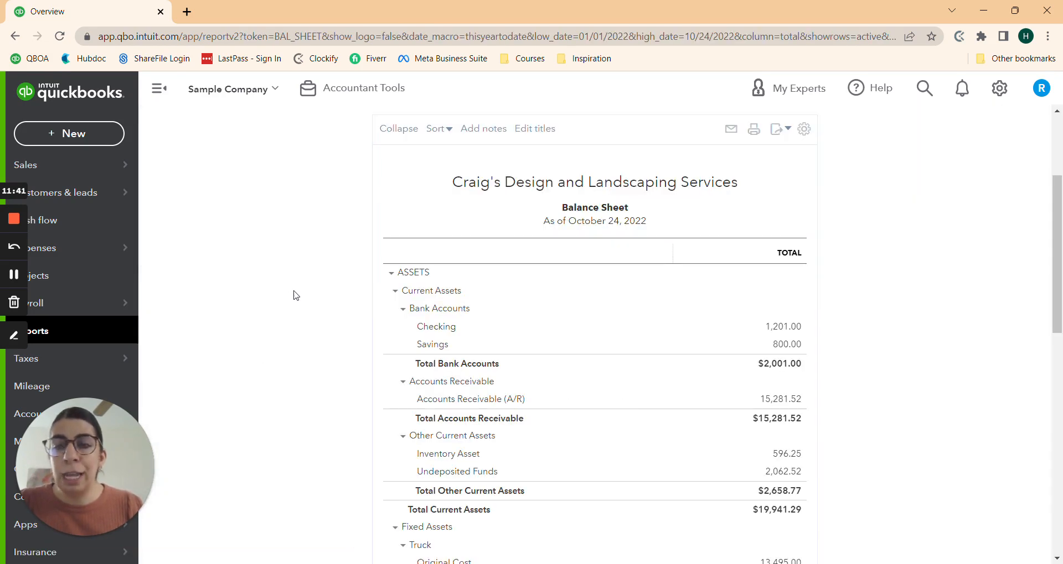
pyautogui.scroll(-13, 309, 302)
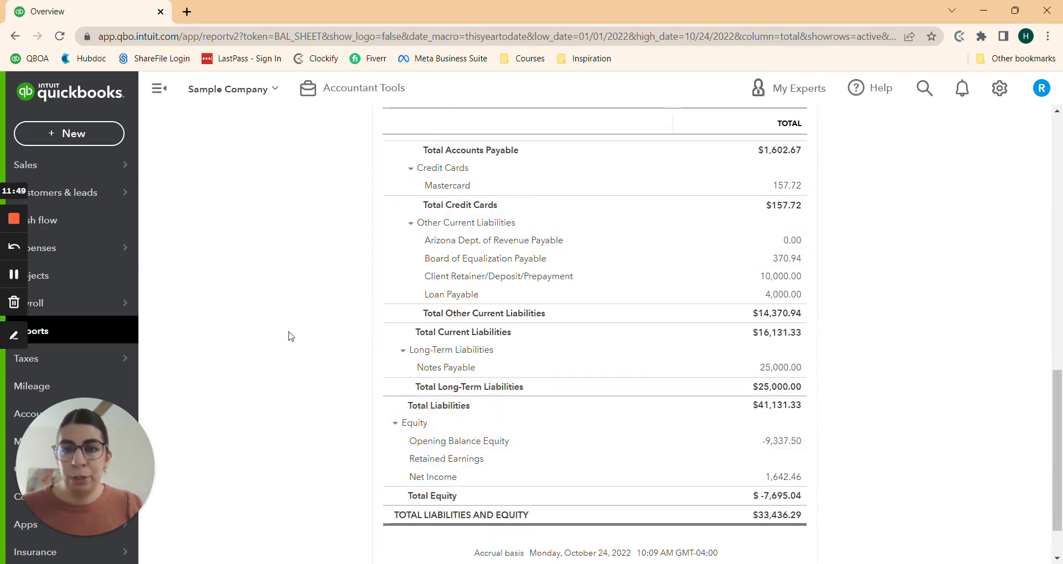
pyautogui.scroll(1, 740, 381)
# Step: Drill into the Client Retainer balance and rerun its transaction report grouped by Customer
pyautogui.click(777, 344)
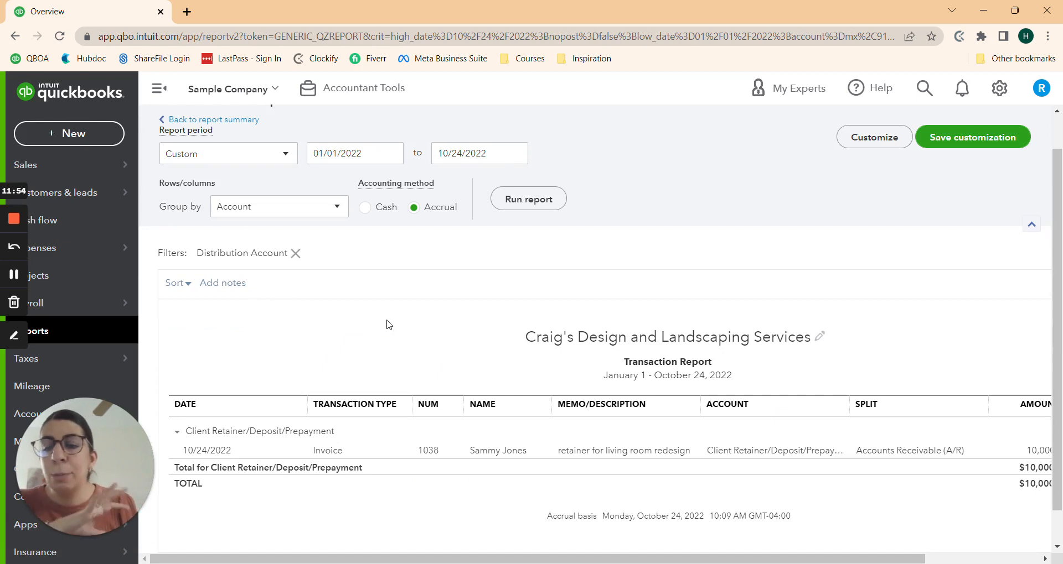
pyautogui.click(235, 210)
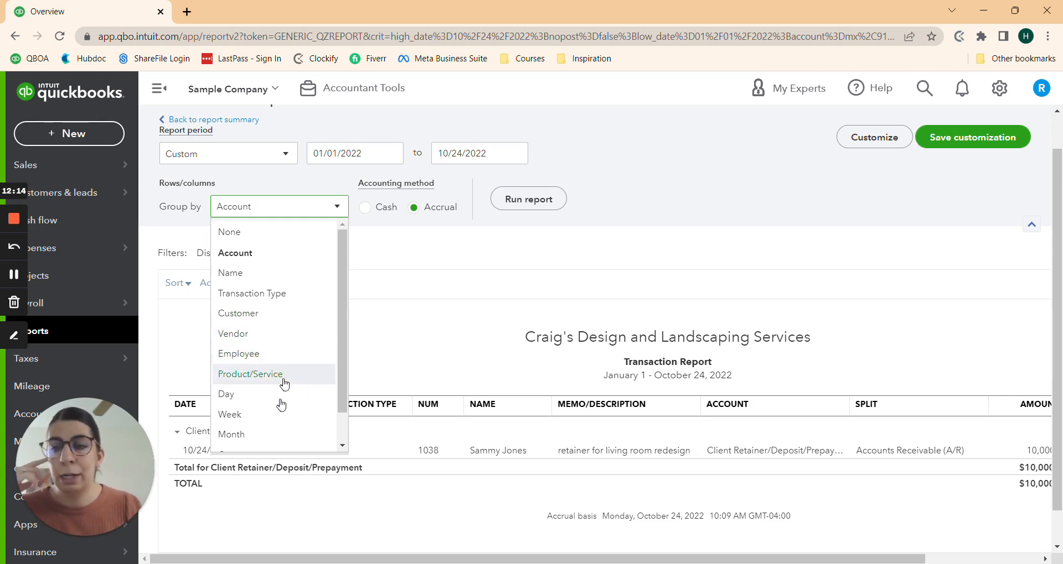
pyautogui.click(251, 314)
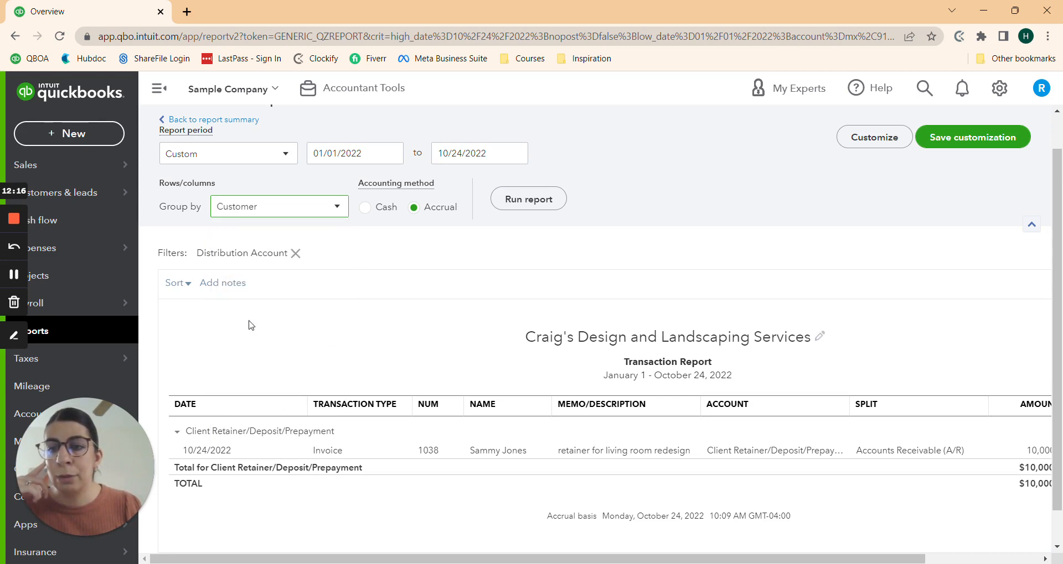
pyautogui.click(520, 200)
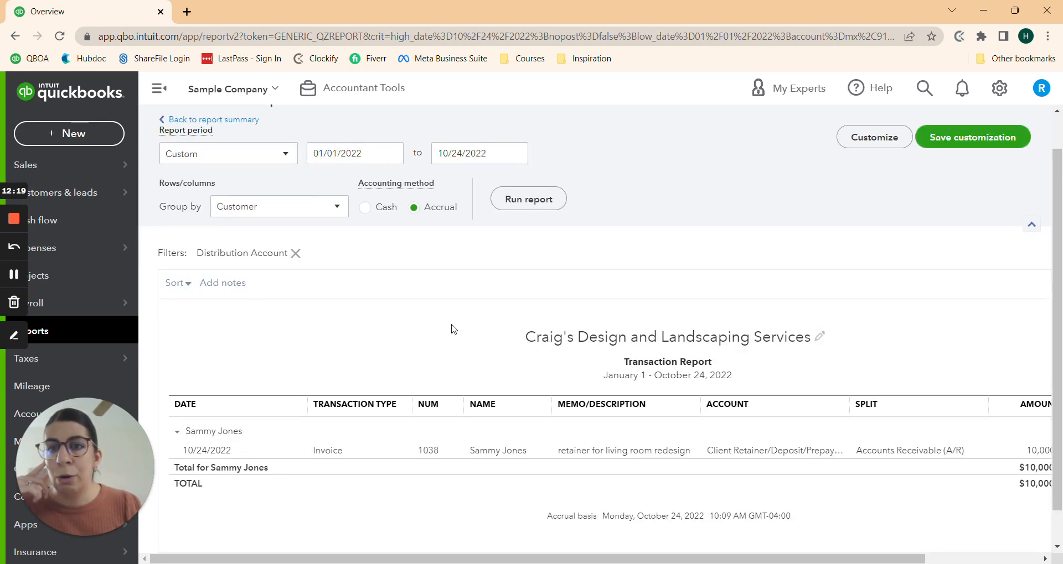
pyautogui.scroll(-1, 407, 316)
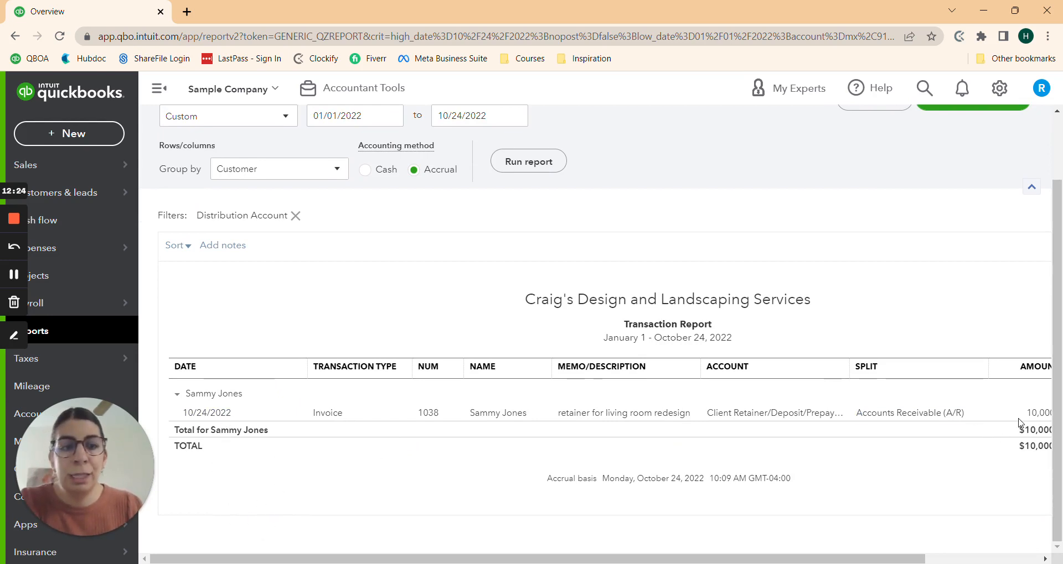
pyautogui.hscroll(3, 976, 454)
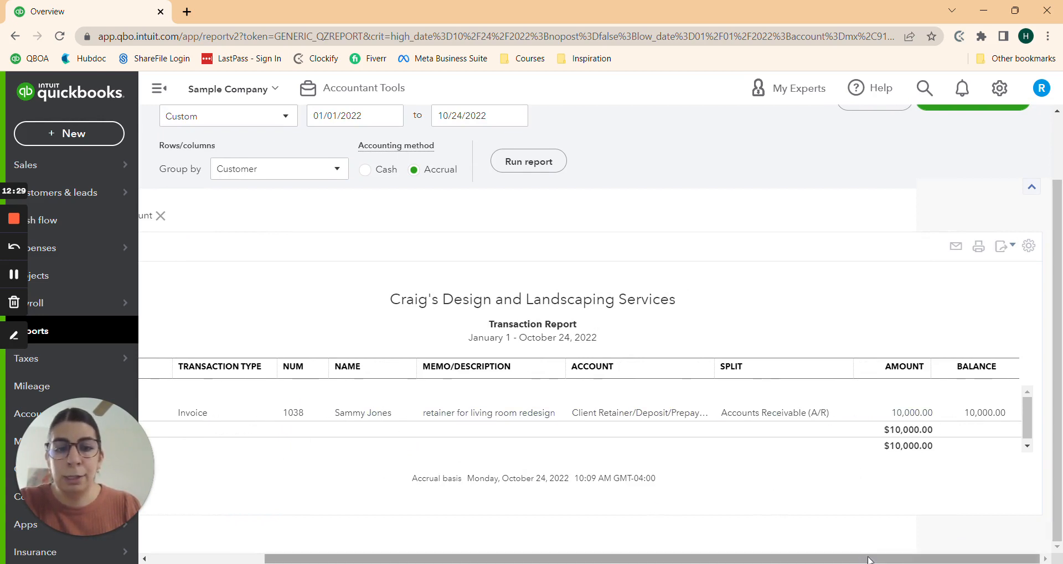
pyautogui.moveTo(856, 560); pyautogui.dragTo(742, 560)
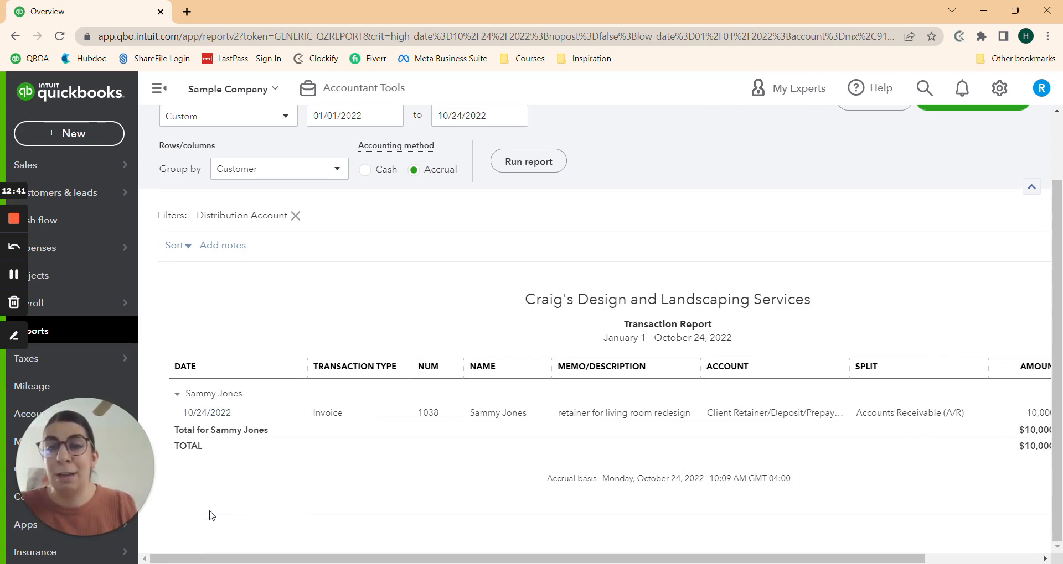
pyautogui.click(78, 135)
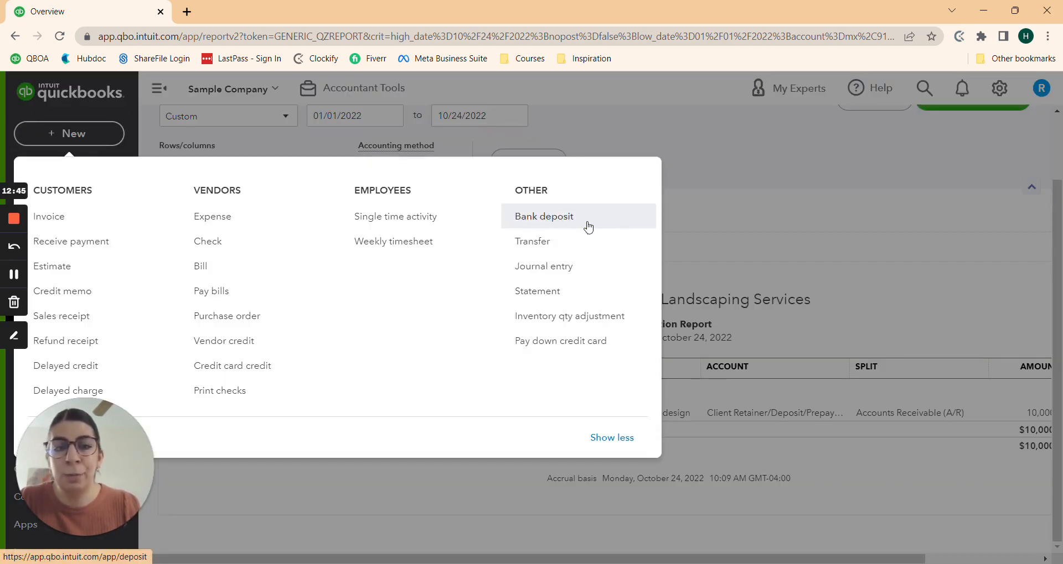
# Step: Start a new invoice and add the typed customer name as a new customer
pyautogui.click(130, 216)
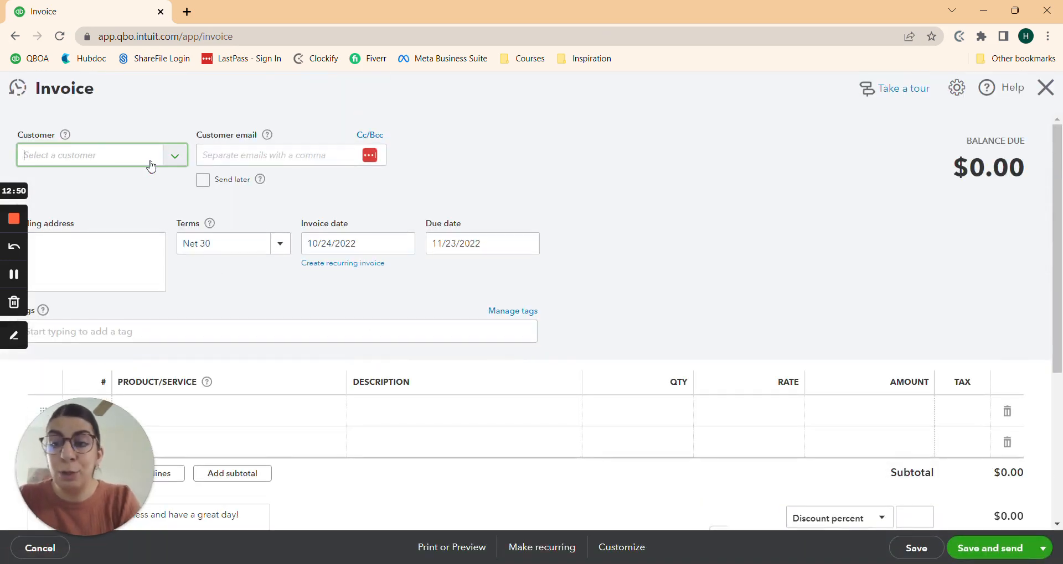
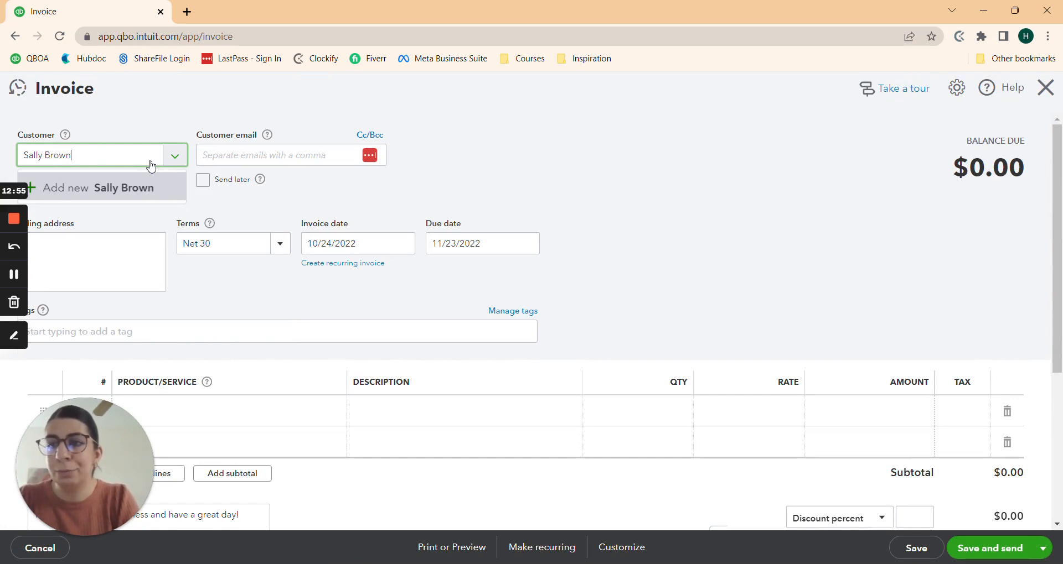
pyautogui.click(111, 188)
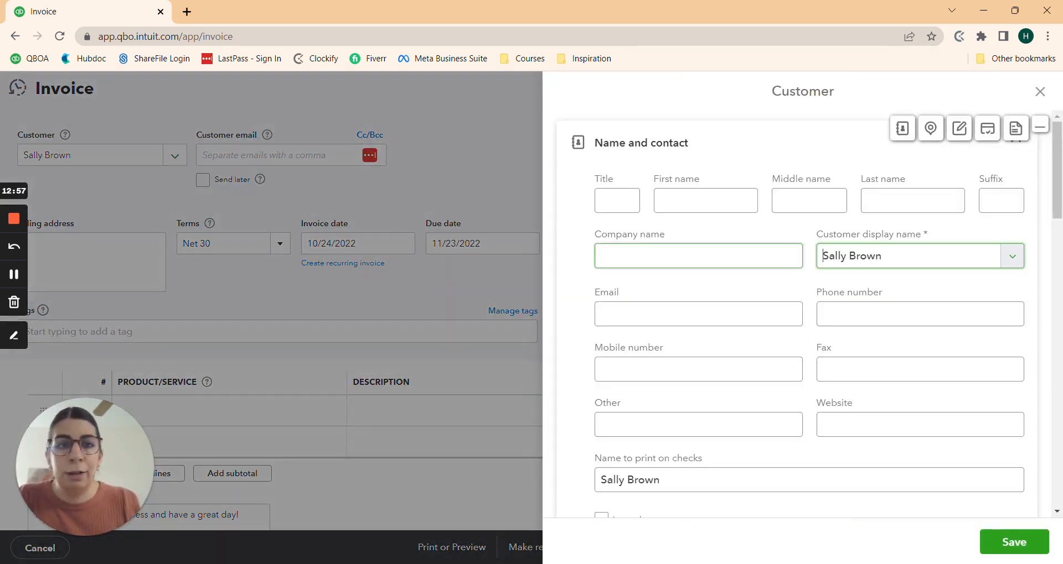
pyautogui.scroll(-1, 720, 310)
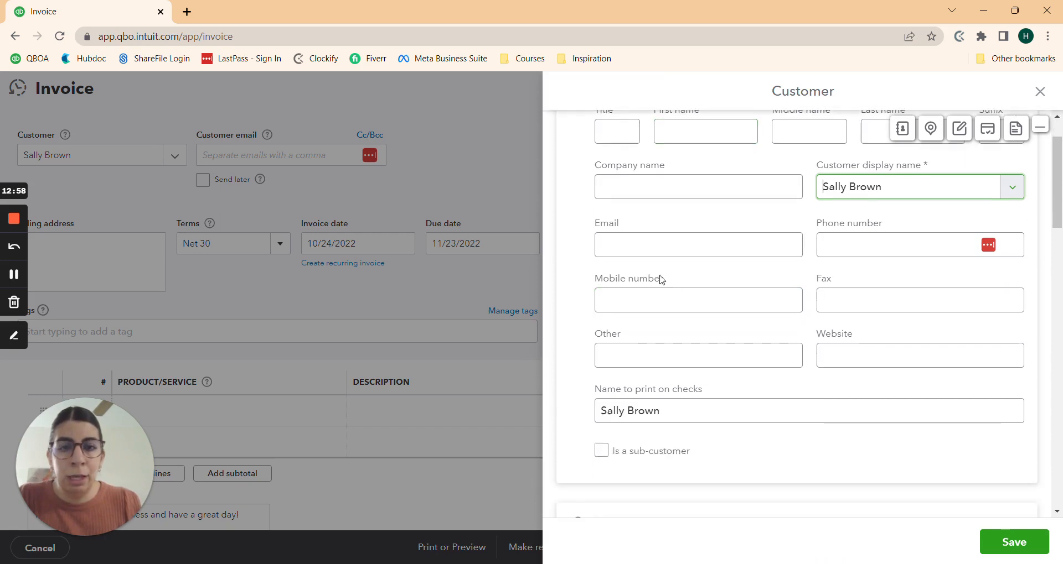
# Step: Fill in the new customer's e-mail address
pyautogui.click(678, 245)
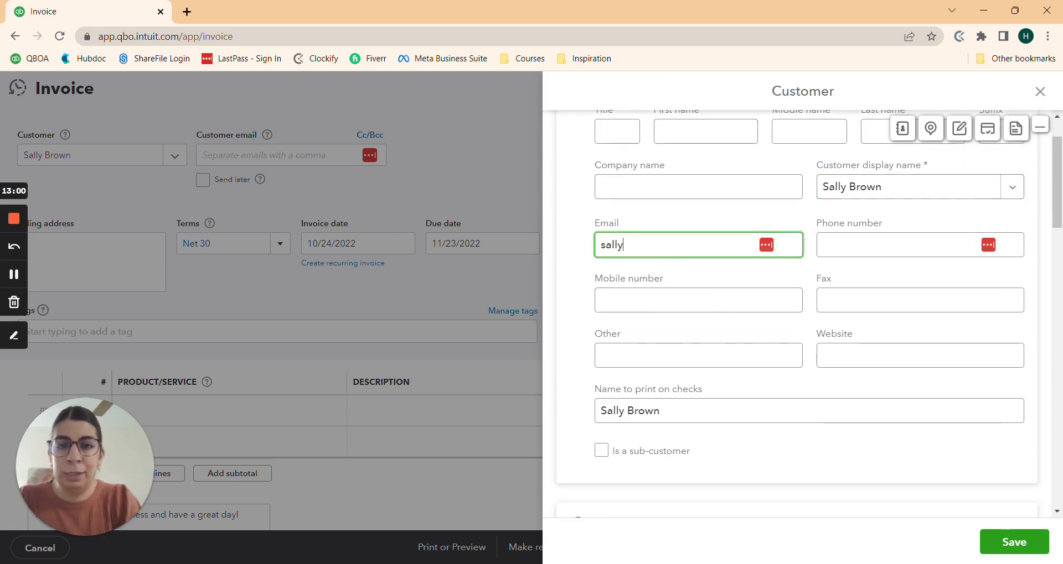
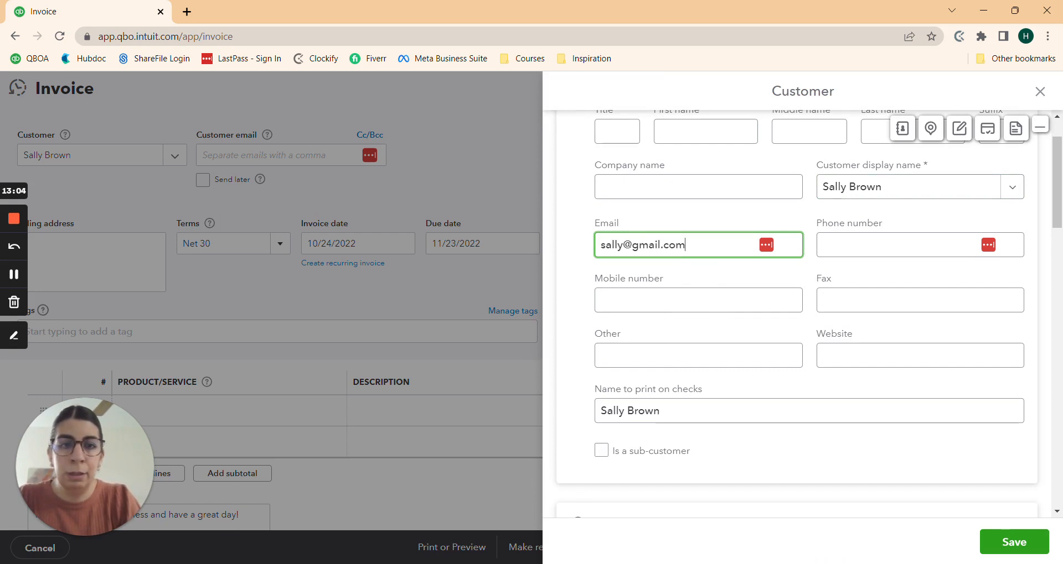
pyautogui.click(823, 244)
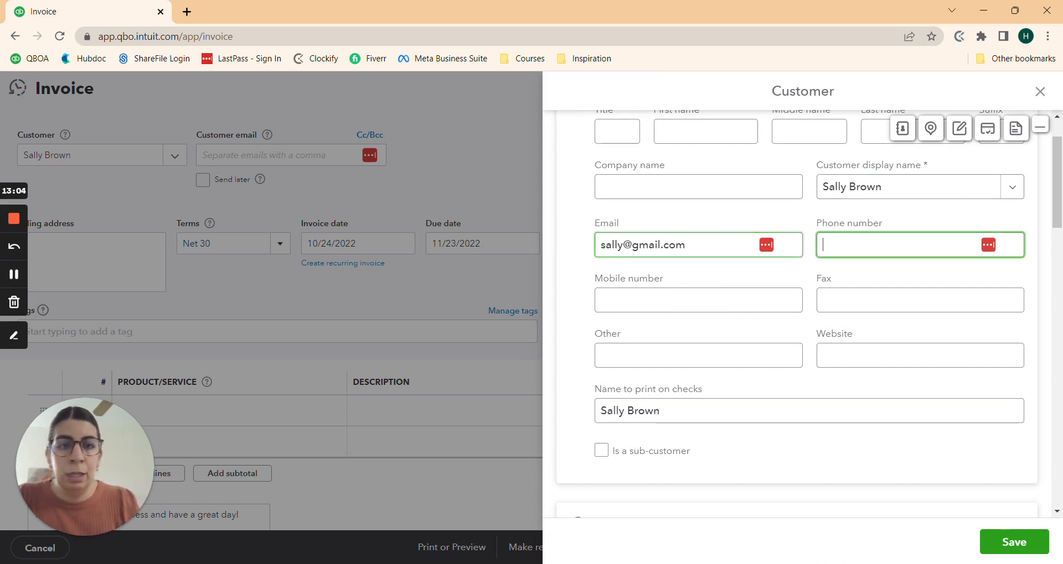
pyautogui.scroll(-6, 797, 310)
# Step: Enter the customer's billing street address, state and ZIP code, then save the customer
pyautogui.click(680, 264)
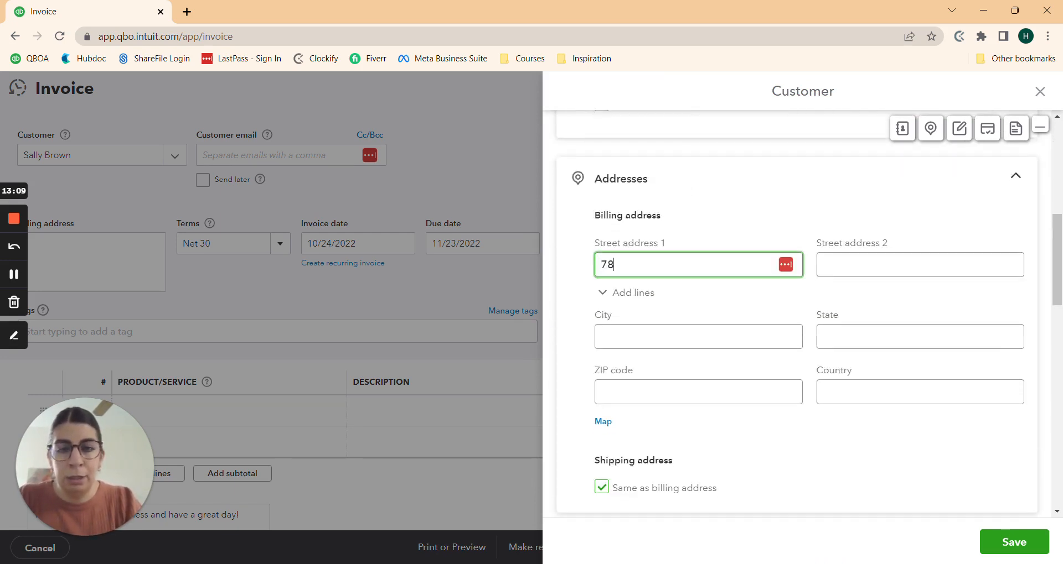
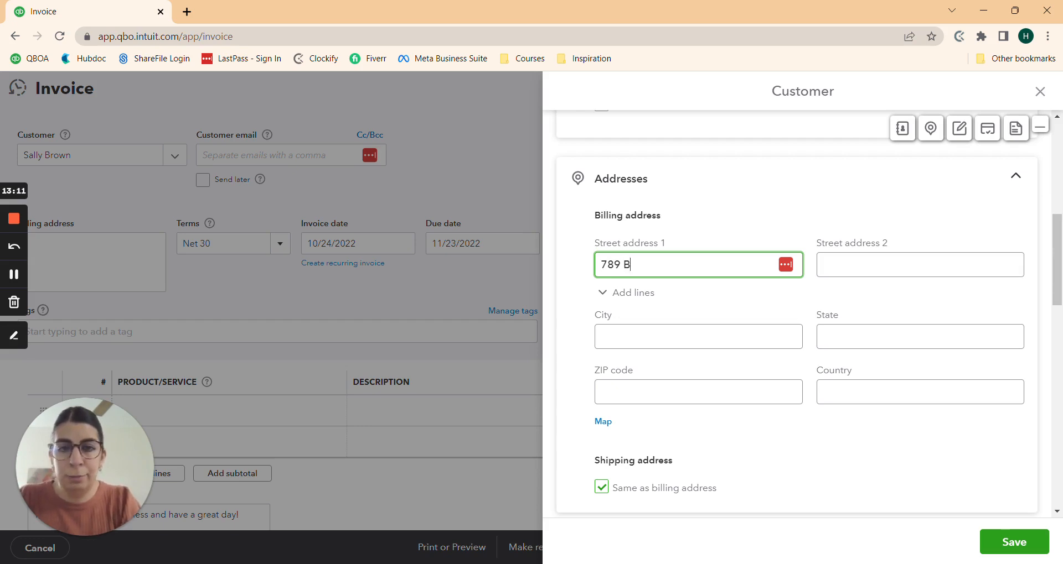
pyautogui.press('Tab')
pyautogui.press('Tab')
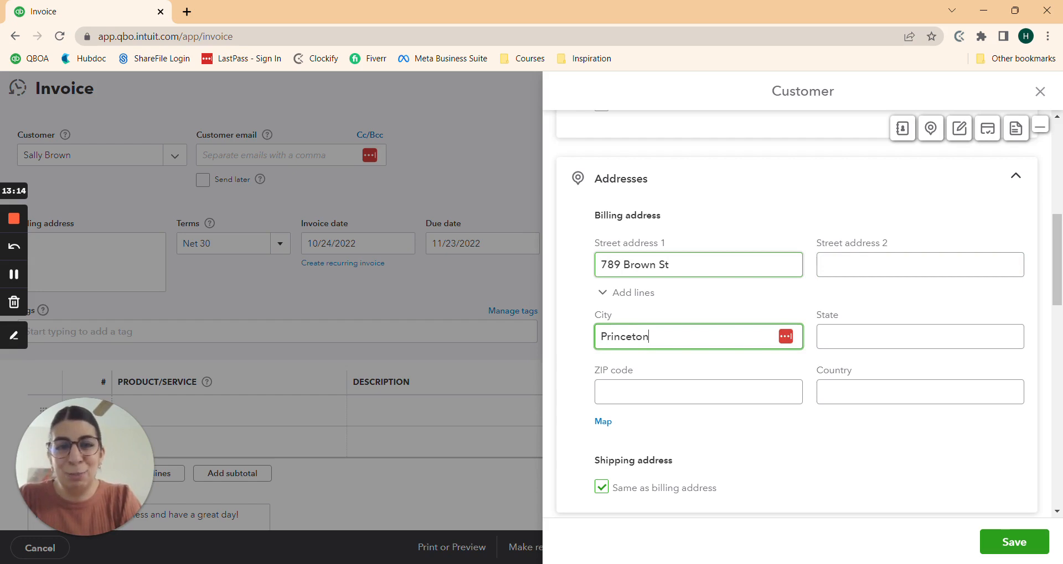
pyautogui.press('Tab')
pyautogui.write('NJ')
pyautogui.press('BackSpace')
pyautogui.press('BackSpace')
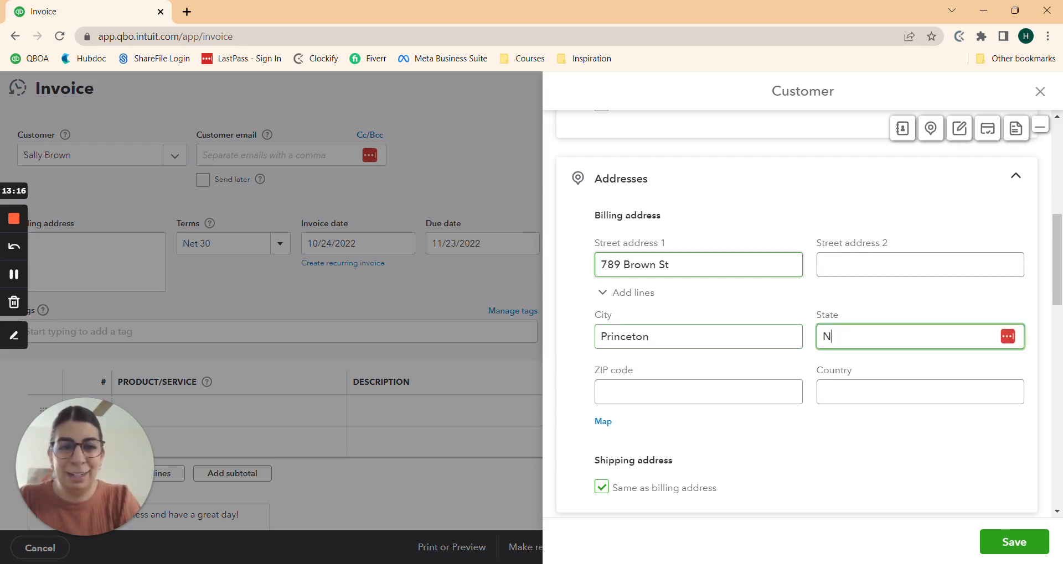
pyautogui.press('Tab')
pyautogui.write('08540')
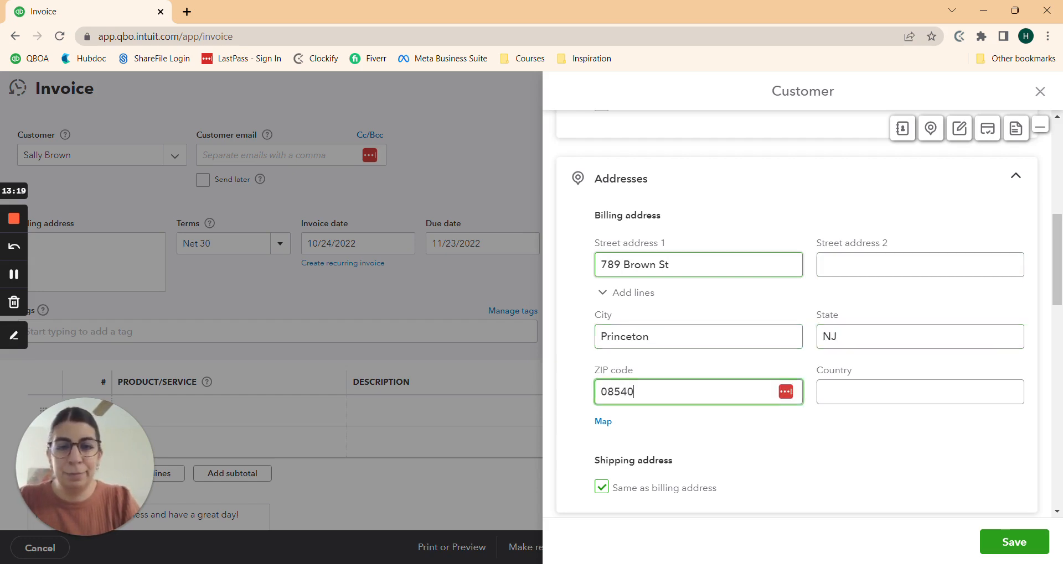
pyautogui.scroll(-10, 742, 356)
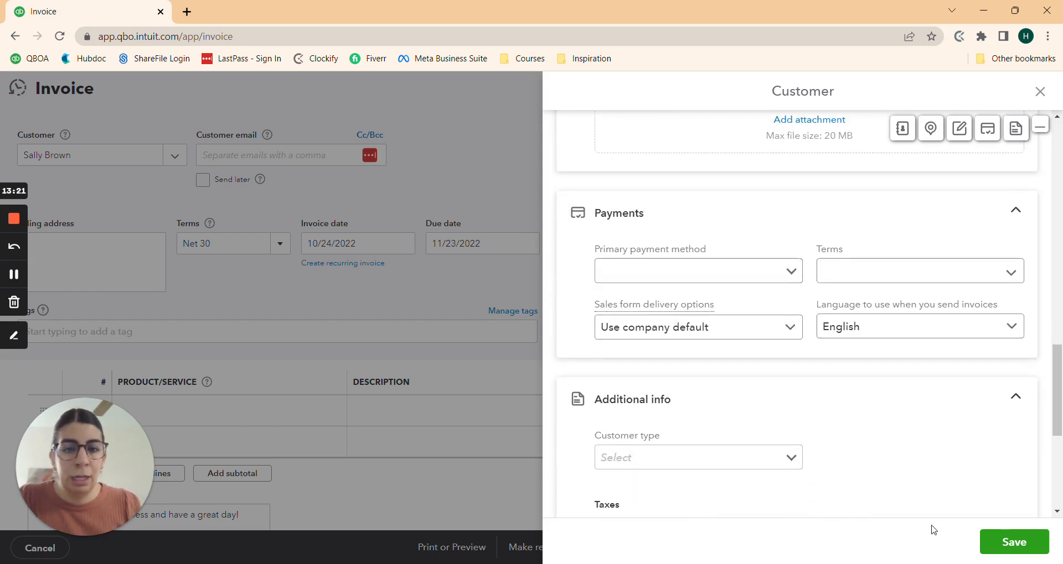
pyautogui.click(1015, 549)
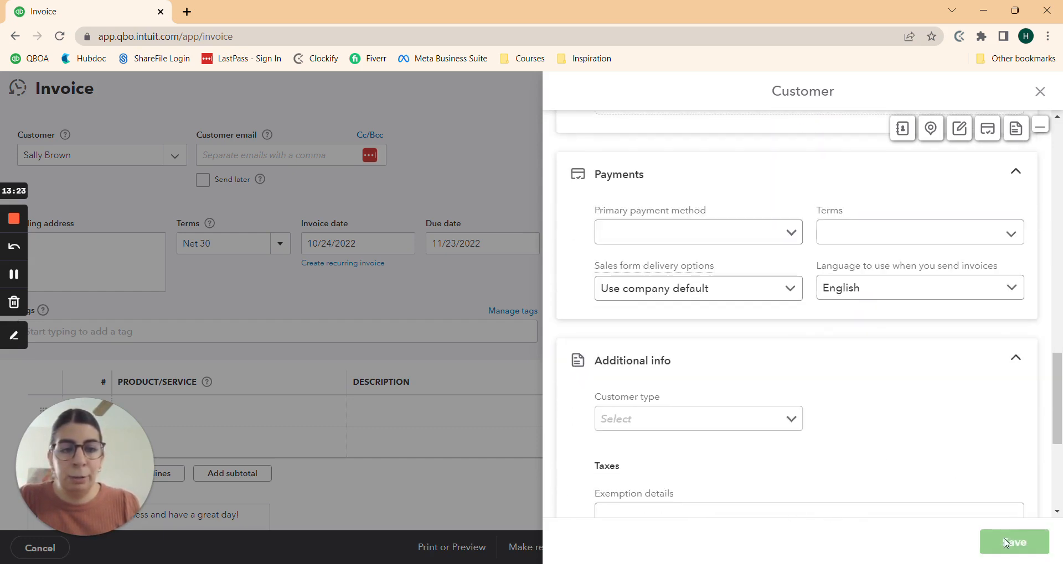
pyautogui.scroll(-1, 277, 367)
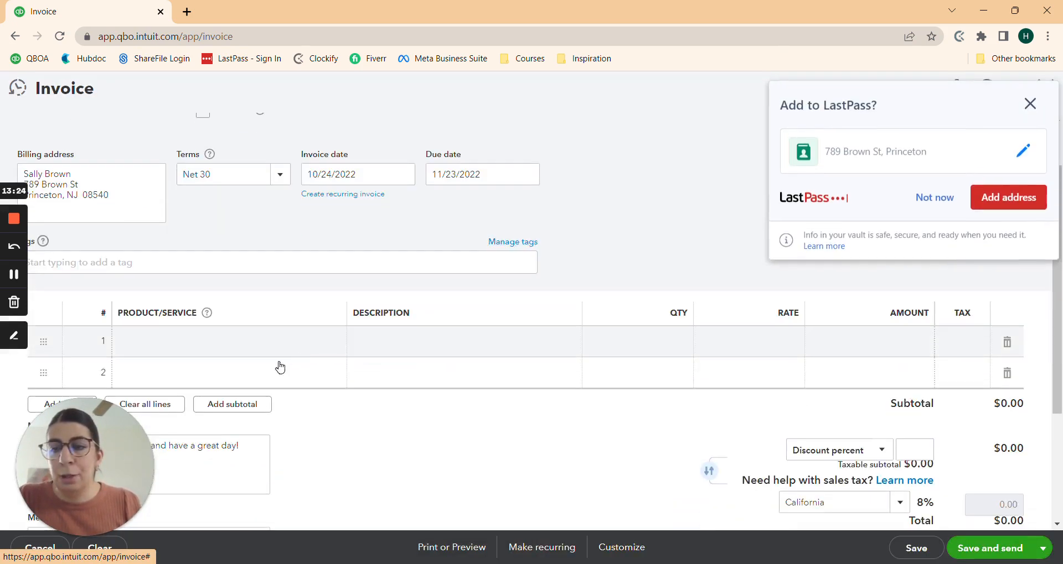
# Step: Dismiss the password-manager prompt and set invoice line 1 to Retainer/Deposit/Prepayment
pyautogui.click(254, 351)
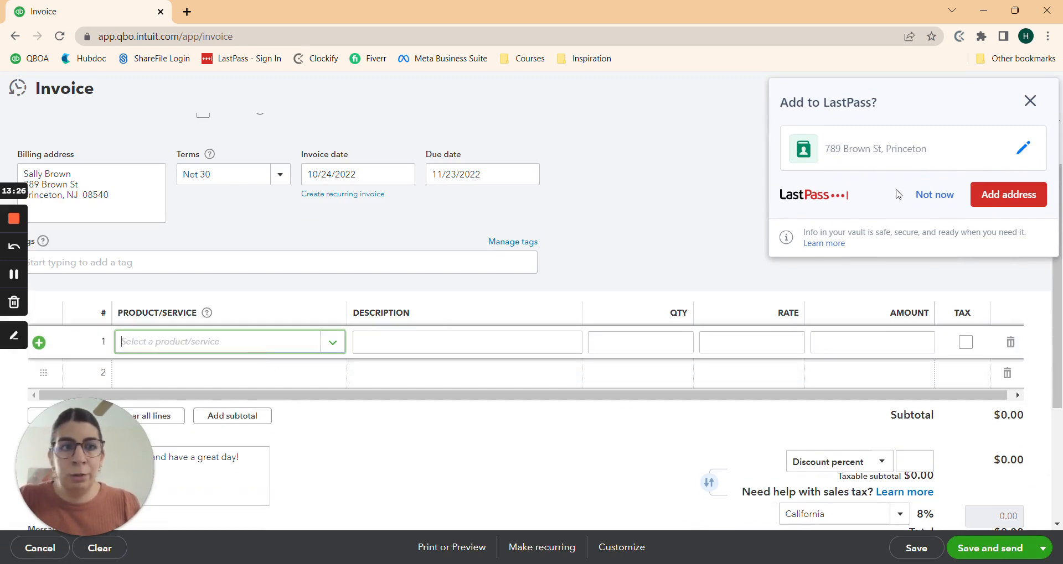
pyautogui.click(1029, 102)
pyautogui.click(160, 346)
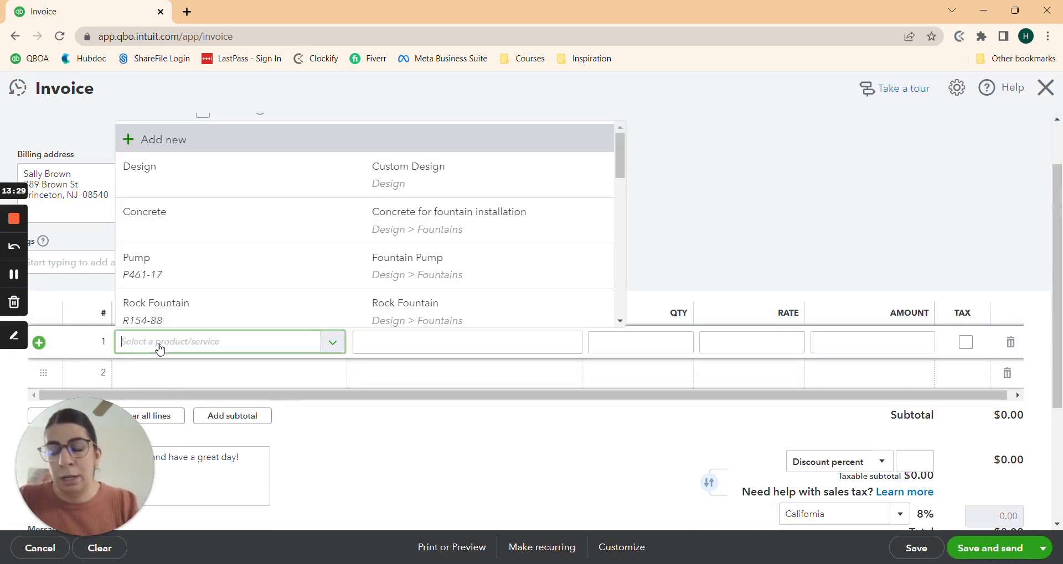
pyautogui.write('ret')
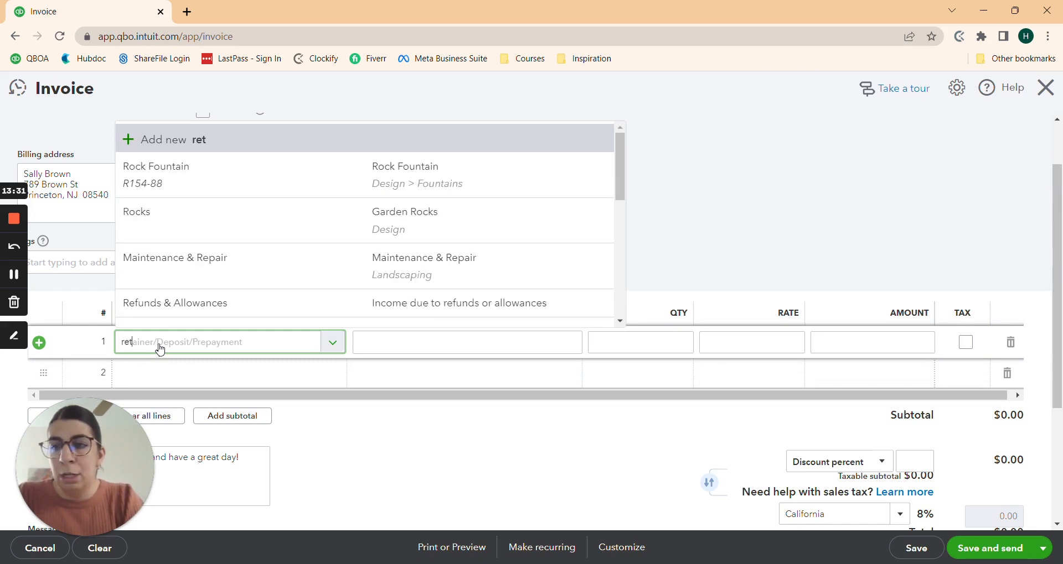
pyautogui.click(233, 454)
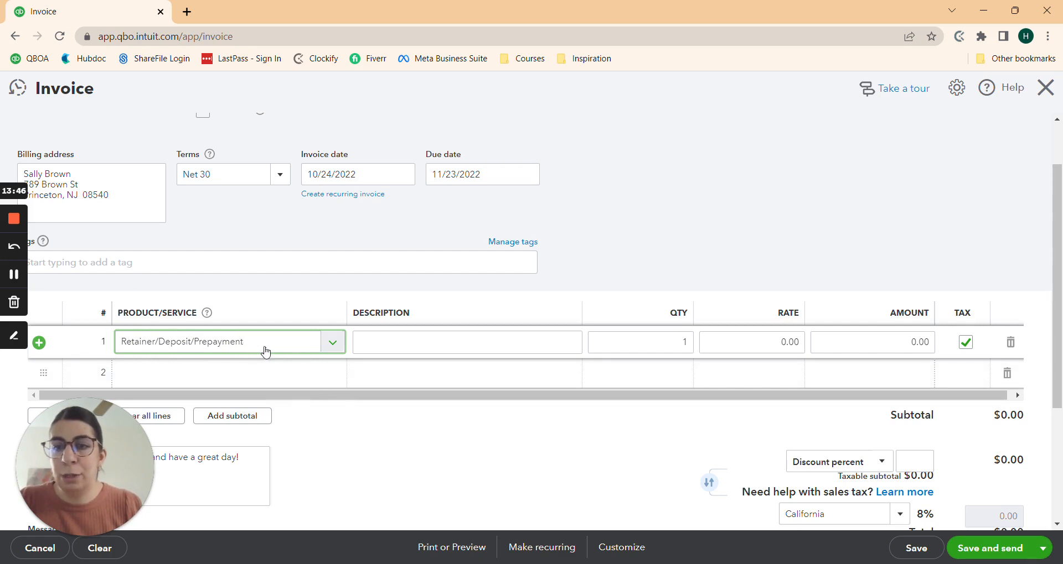
pyautogui.press('Tab')
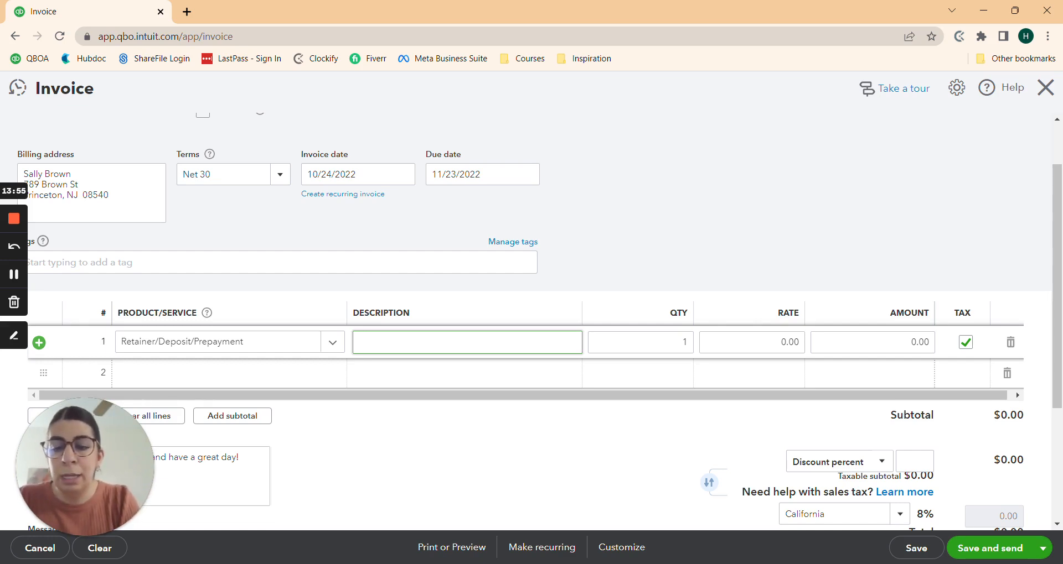
# Step: Describe line 1 as 'lamp - $2K plus 8% tax' with rate 2000*1.08
pyautogui.write('lamp')
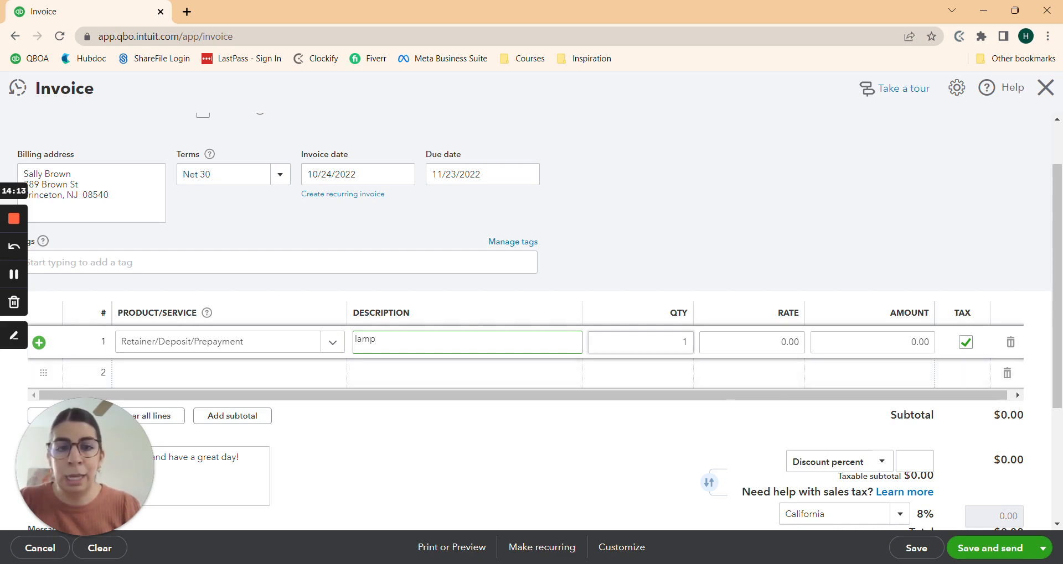
pyautogui.write('-')
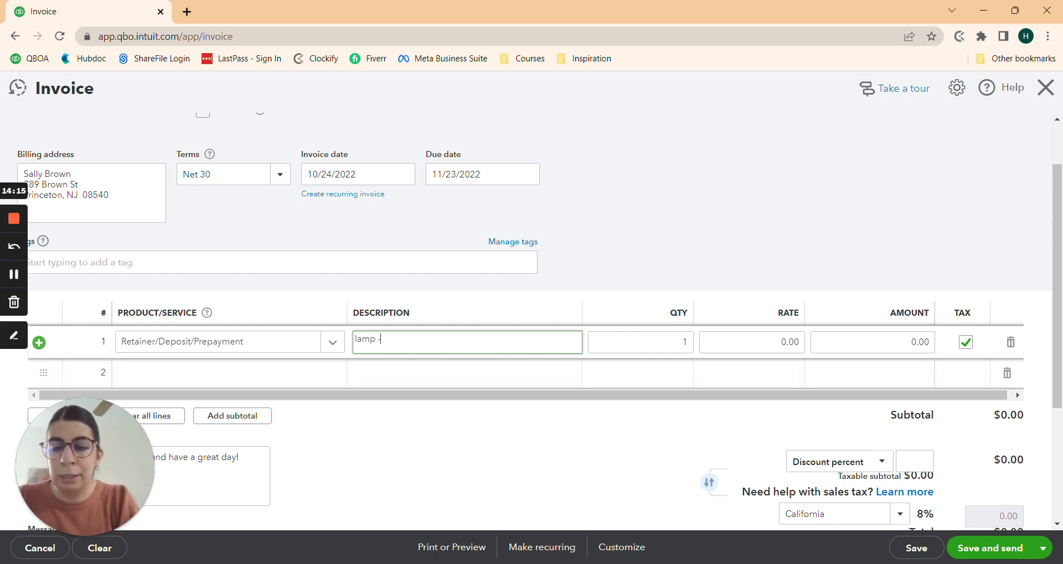
pyautogui.write(' $')
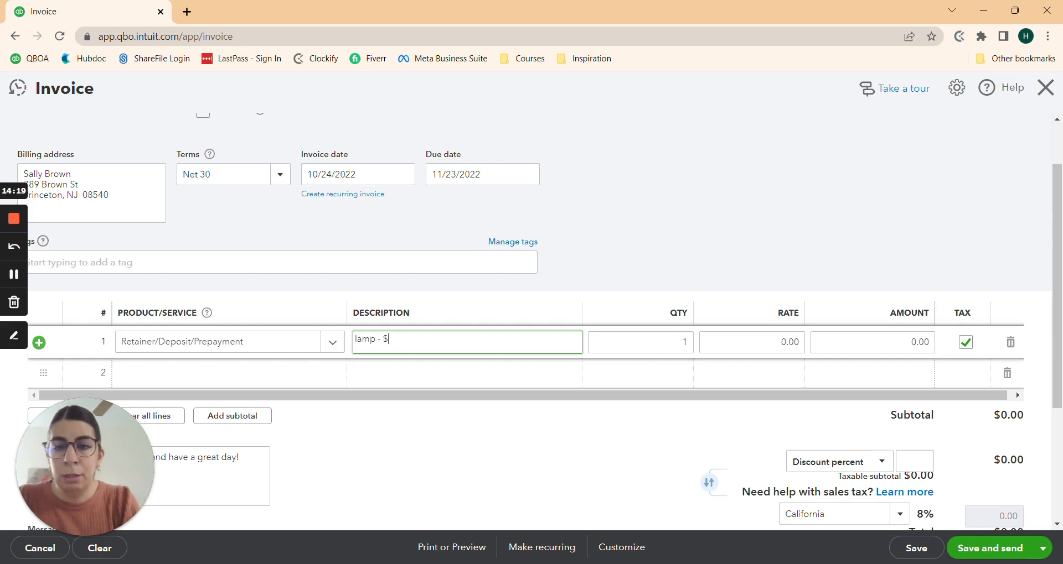
pyautogui.write('2K')
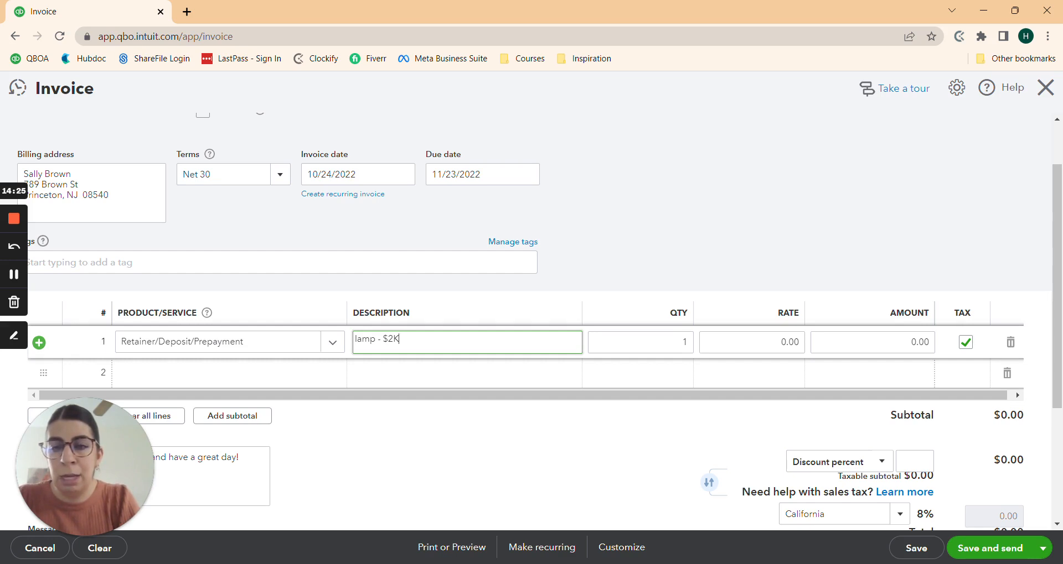
pyautogui.write(' plus 8')
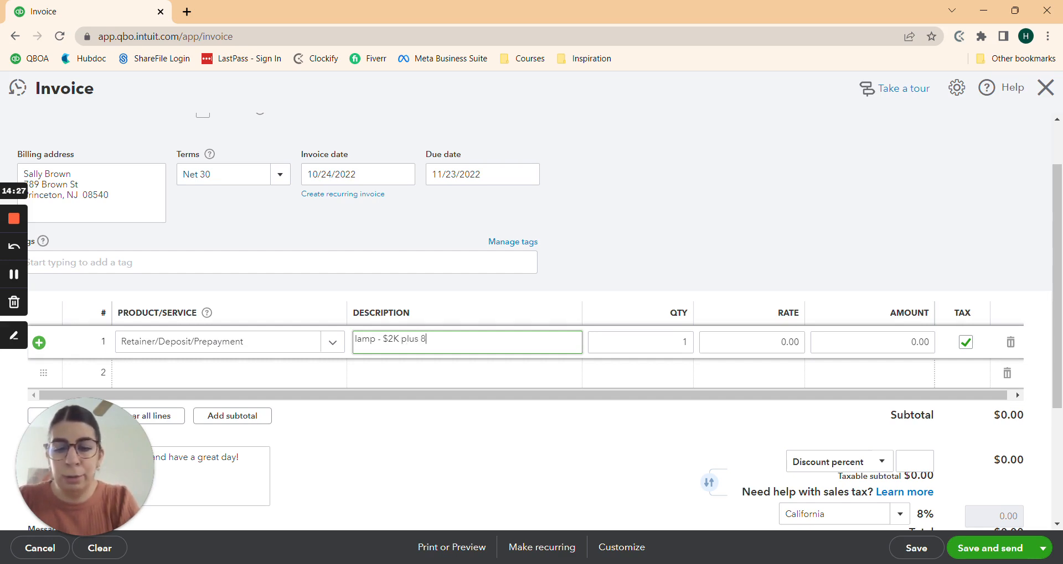
pyautogui.write('% tax')
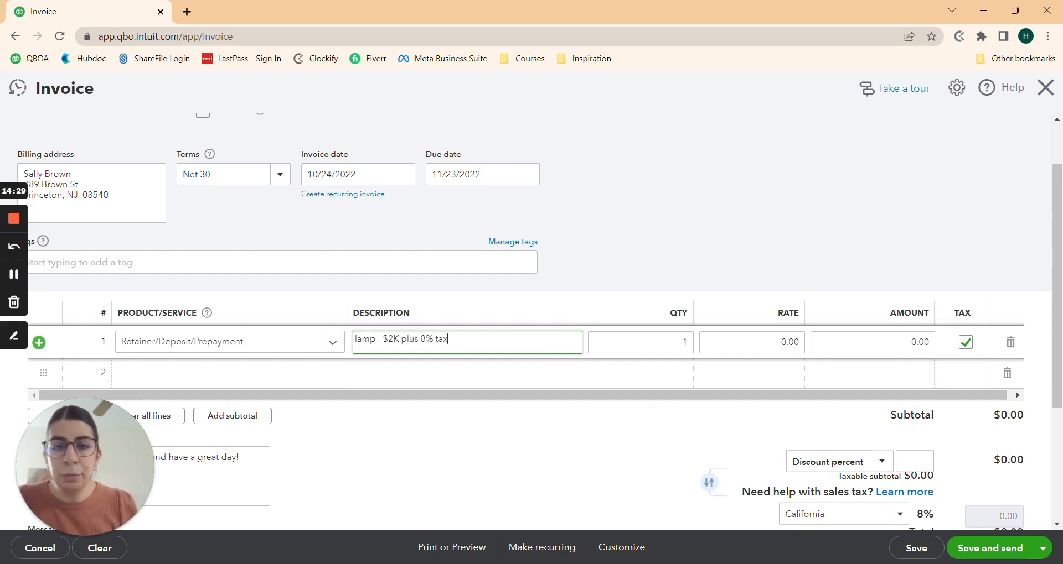
pyautogui.click(768, 349)
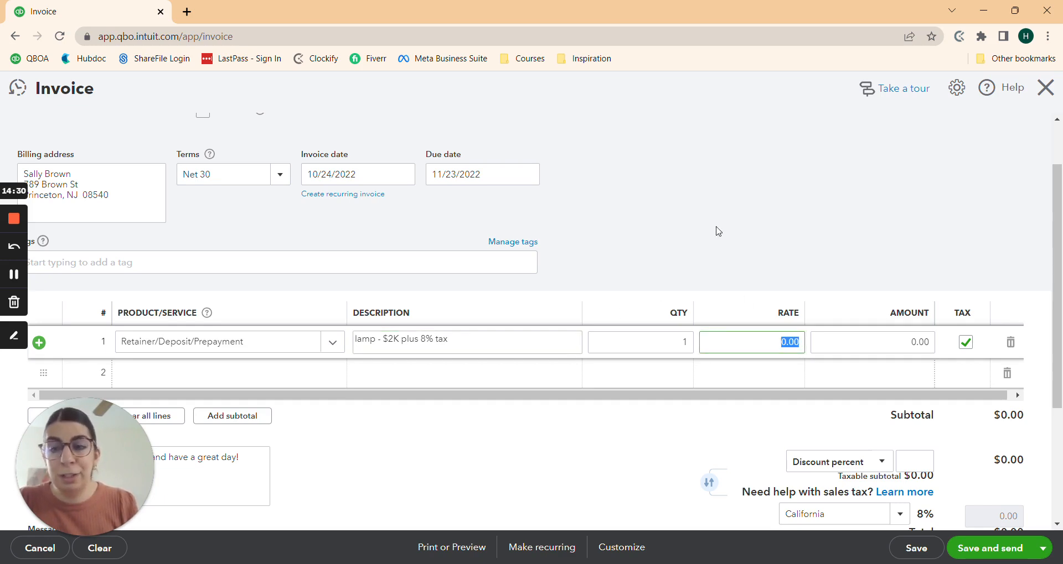
pyautogui.write('200')
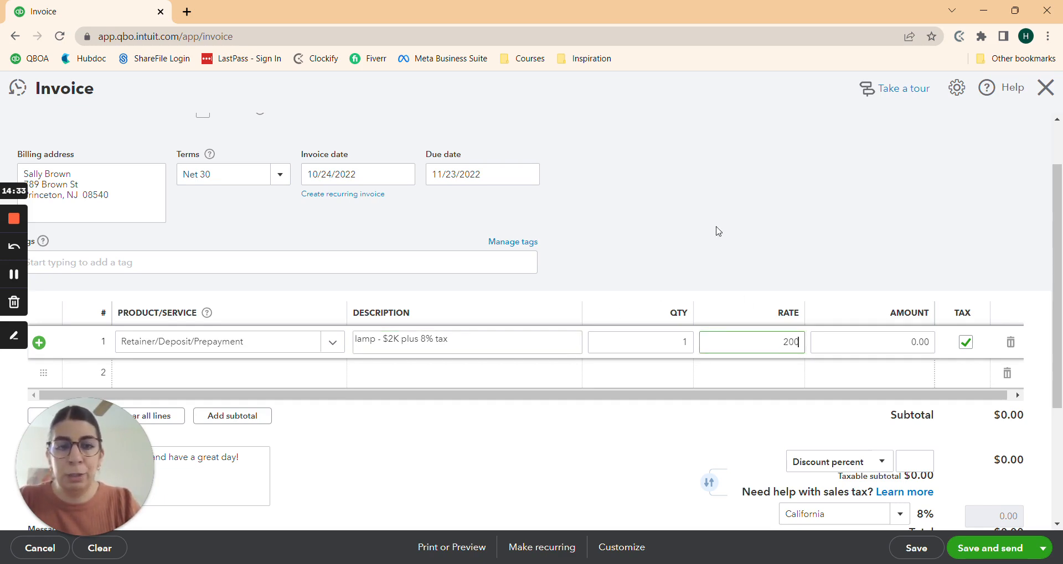
pyautogui.write('0*1.08')
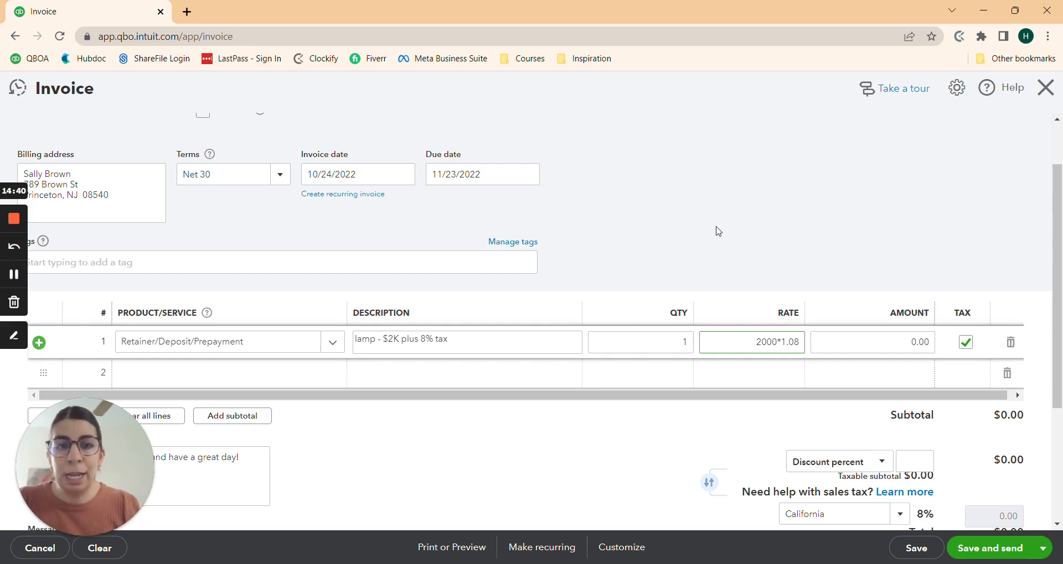
pyautogui.press('Tab')
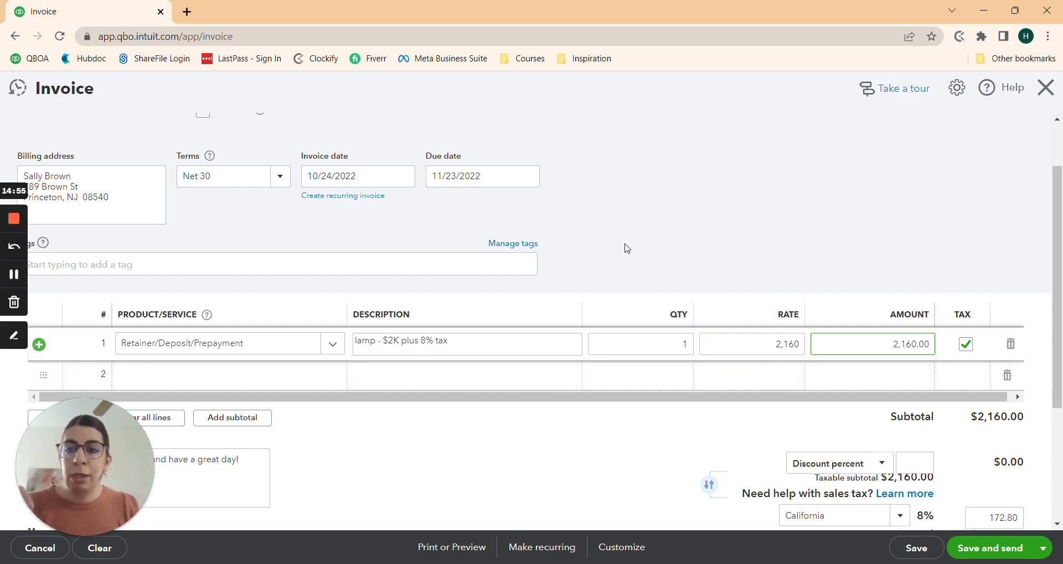
# Step: Keep line 1 taxable and save invoice 1039 for 2,160, closing the send dialog
pyautogui.click(966, 347)
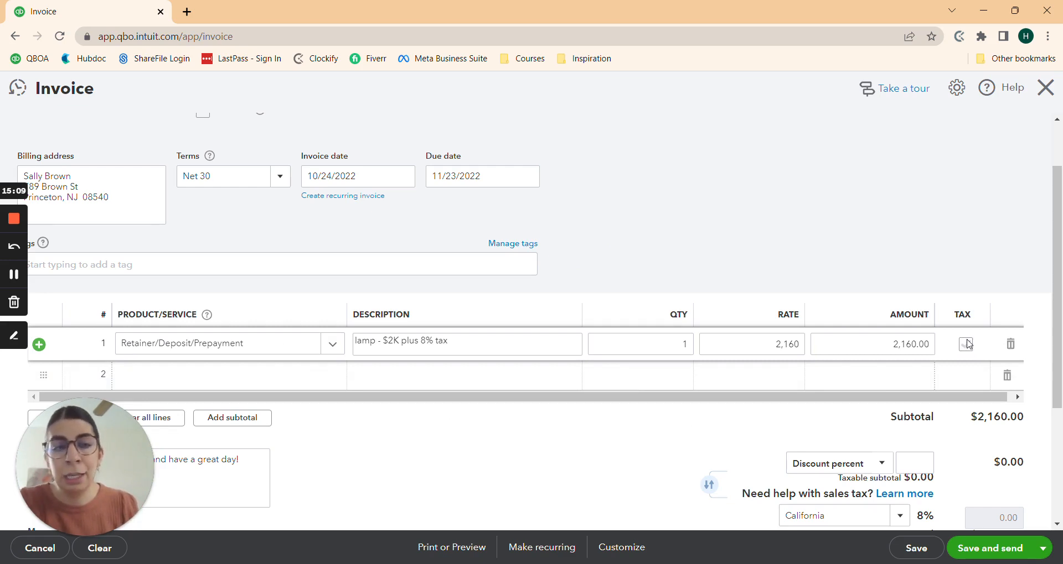
pyautogui.click(967, 344)
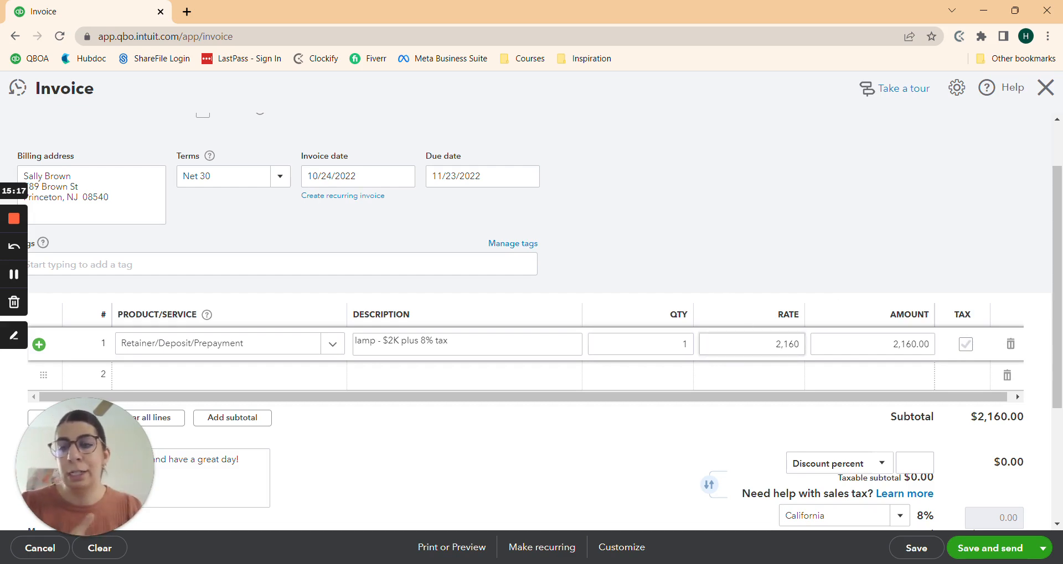
pyautogui.scroll(-3, 579, 415)
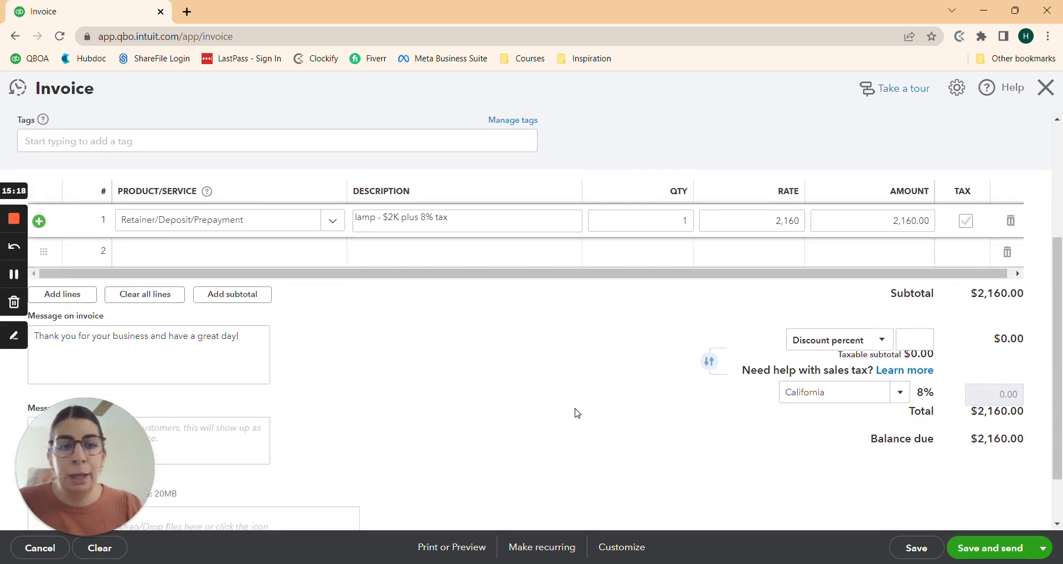
pyautogui.click(520, 371)
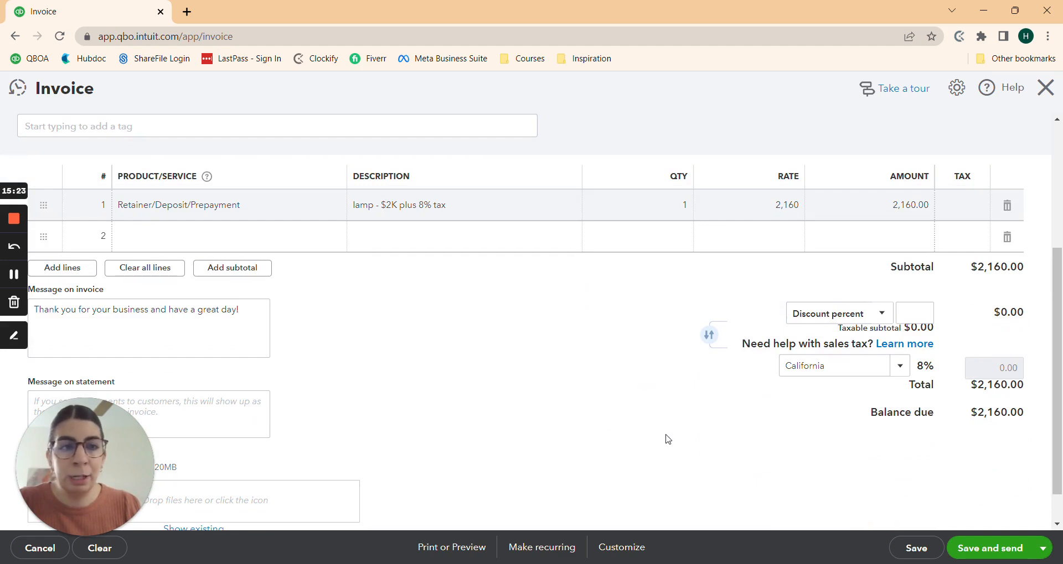
pyautogui.click(972, 556)
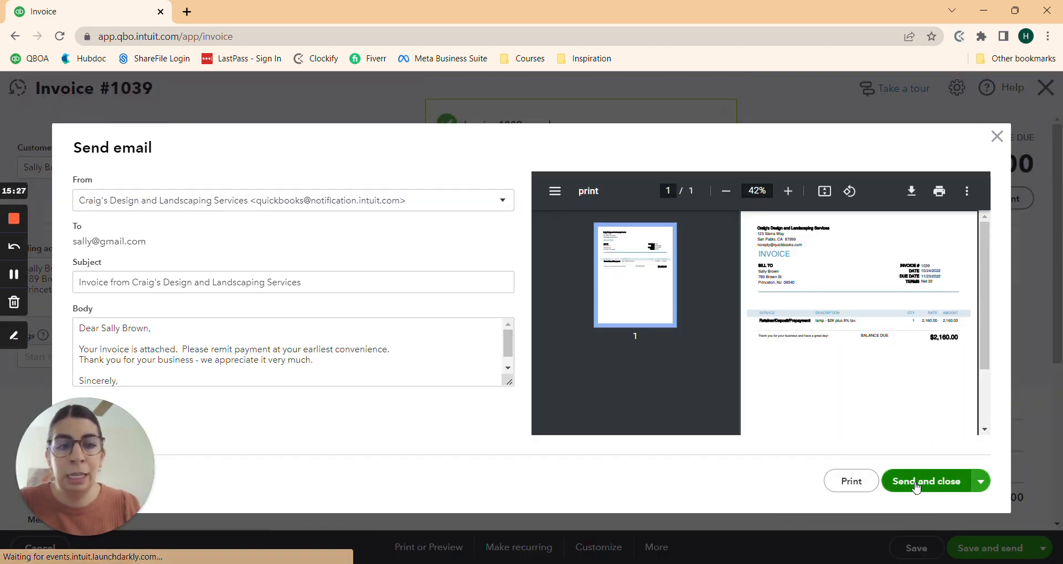
pyautogui.click(918, 483)
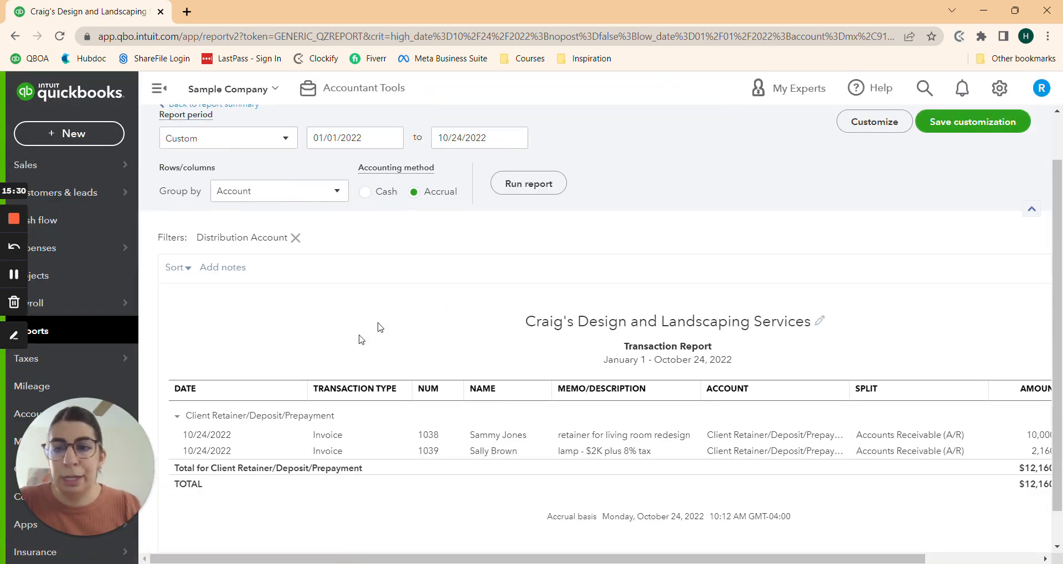
# Step: Group the Client Retainer transaction report by Customer and review the $12,160.00 total
pyautogui.scroll(1, 434, 396)
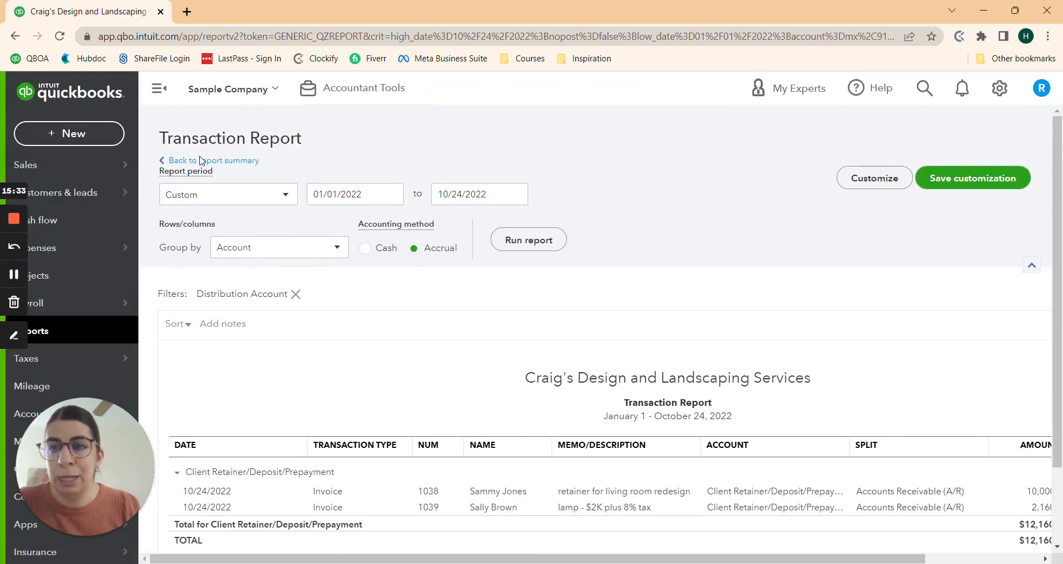
pyautogui.click(275, 250)
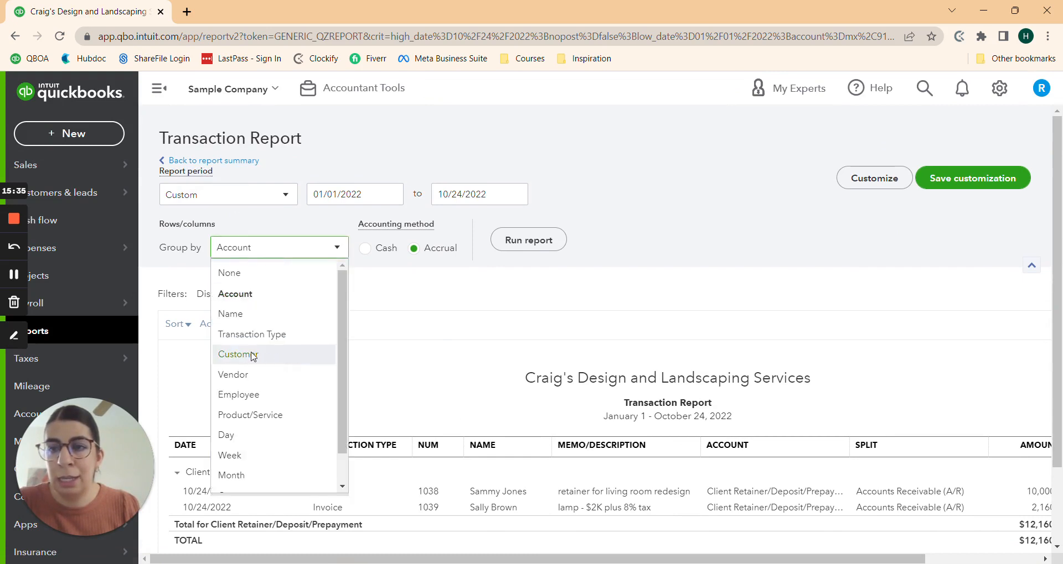
pyautogui.click(280, 361)
pyautogui.click(539, 244)
pyautogui.scroll(-2, 540, 245)
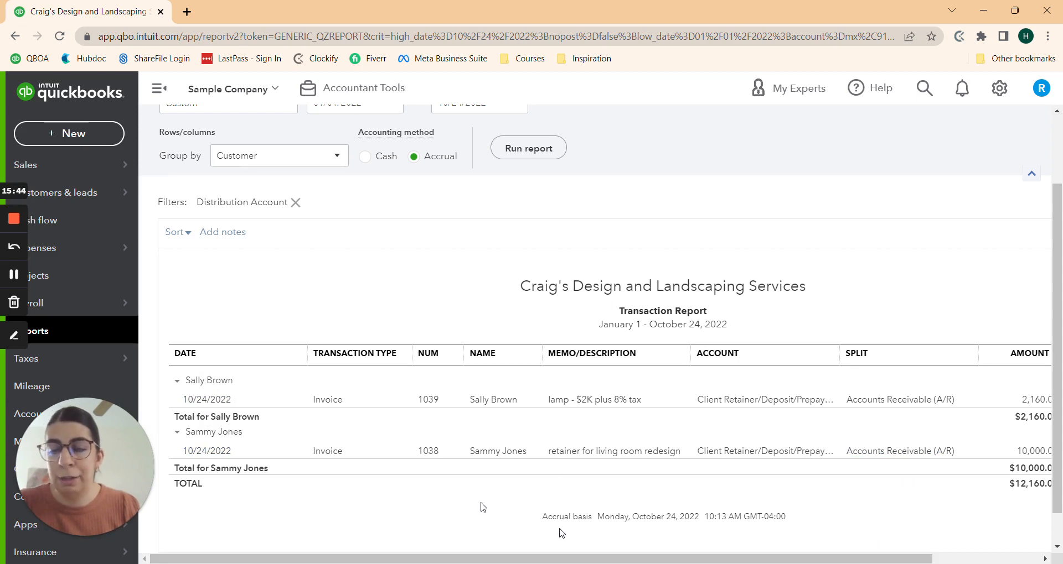
pyautogui.moveTo(732, 559)
pyautogui.mouseDown()
pyautogui.moveTo(851, 559)
pyautogui.moveTo(732, 561)
pyautogui.mouseUp()
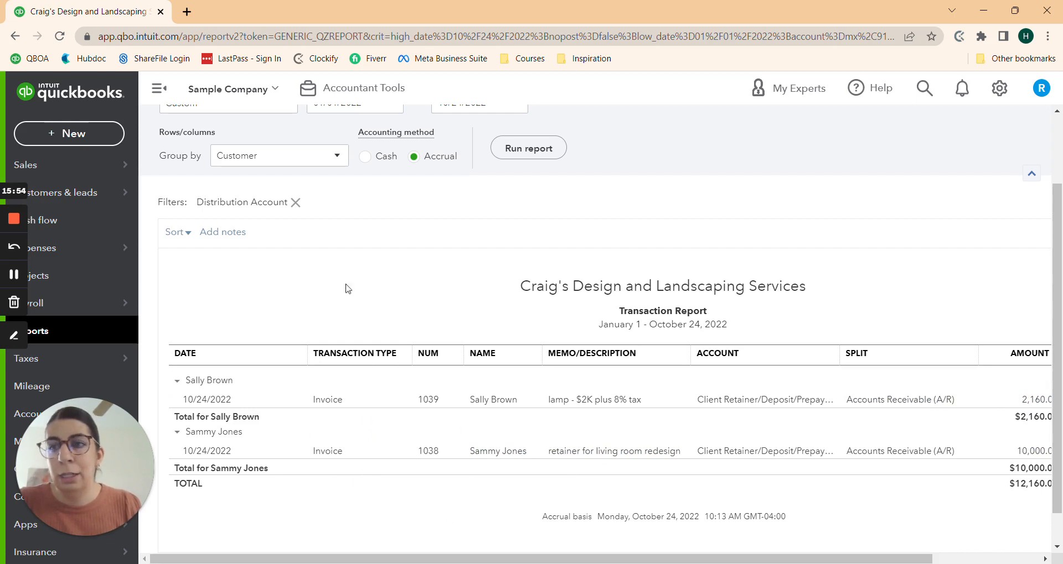
pyautogui.scroll(2, 373, 297)
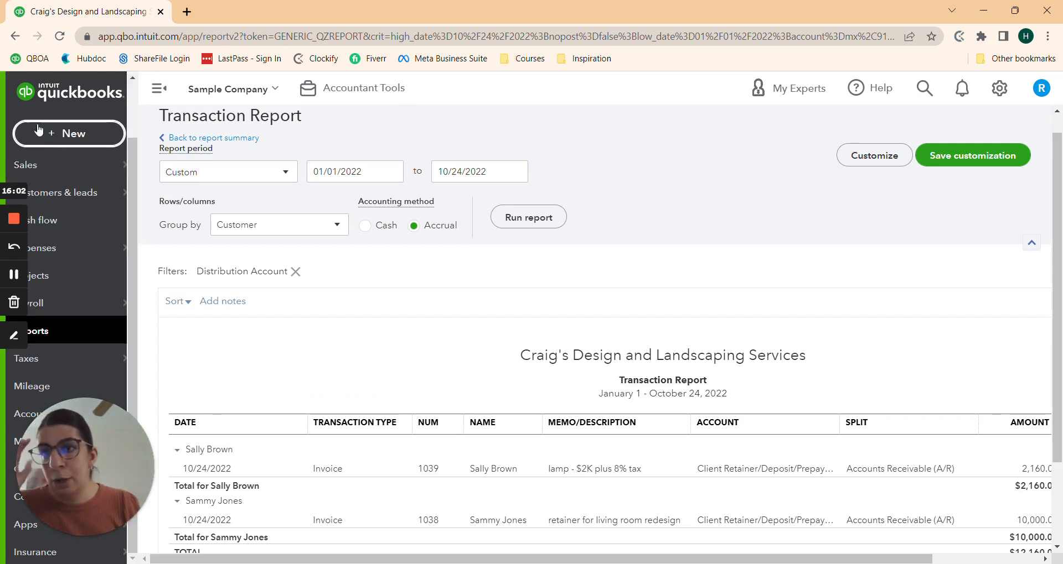
# Step: Start a new purchase order and add ABC Lamps as a new vendor
pyautogui.click(85, 134)
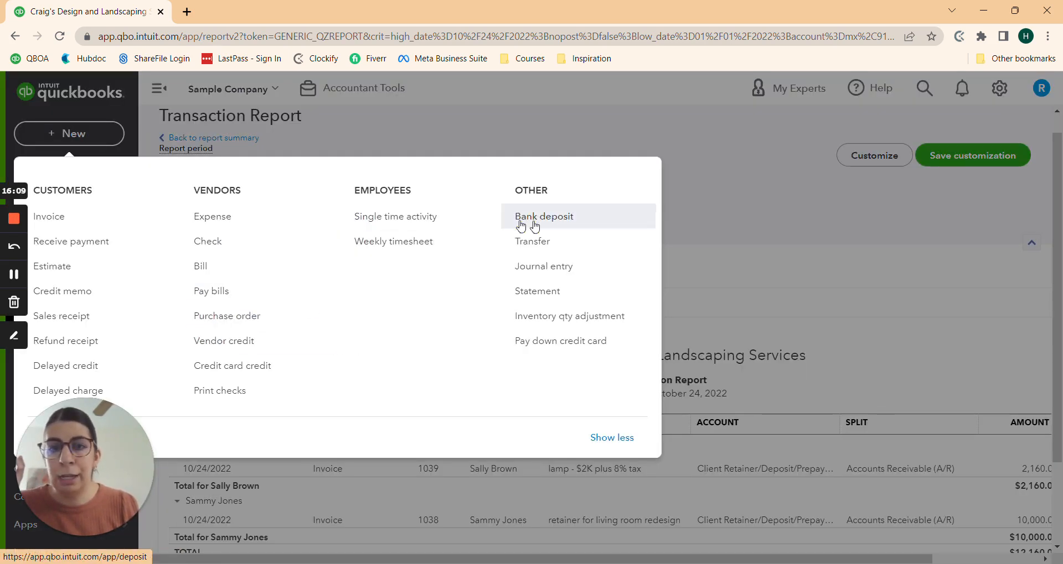
pyautogui.click(227, 317)
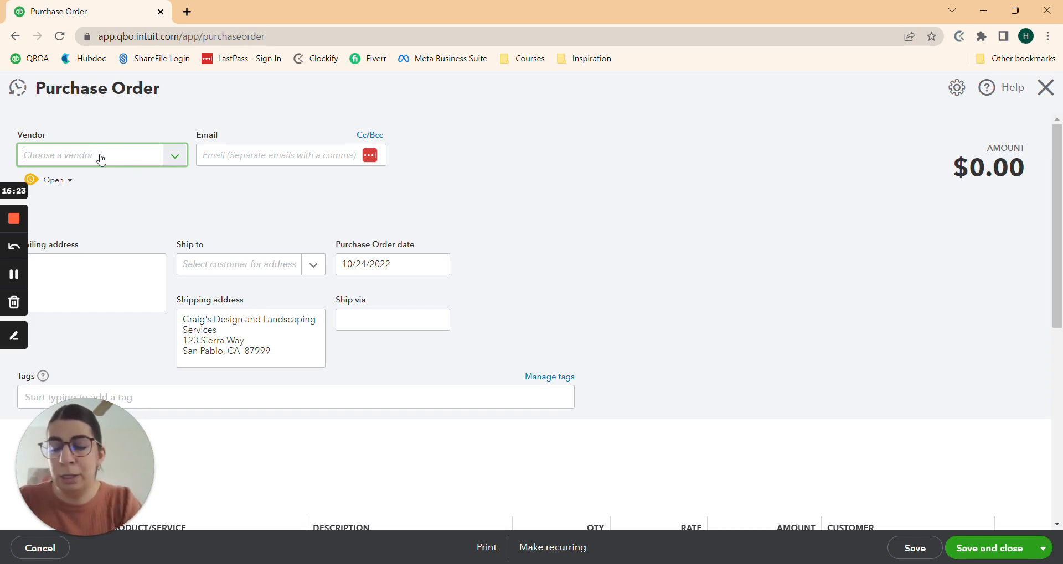
pyautogui.write('ABC Lamps')
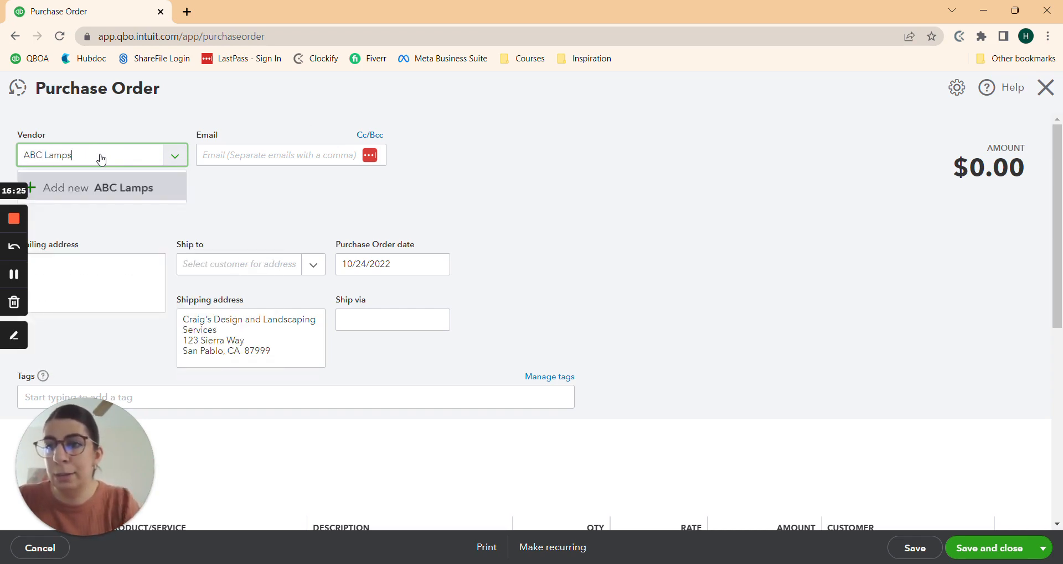
pyautogui.click(98, 186)
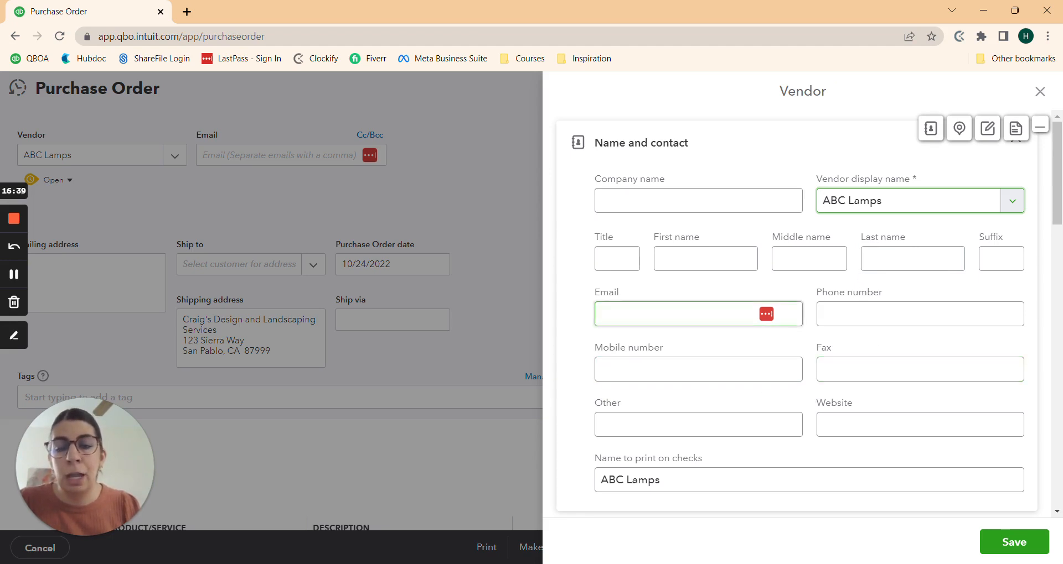
# Step: Enter the vendor's e-mail address and save the ABC Lamps vendor
pyautogui.click(675, 314)
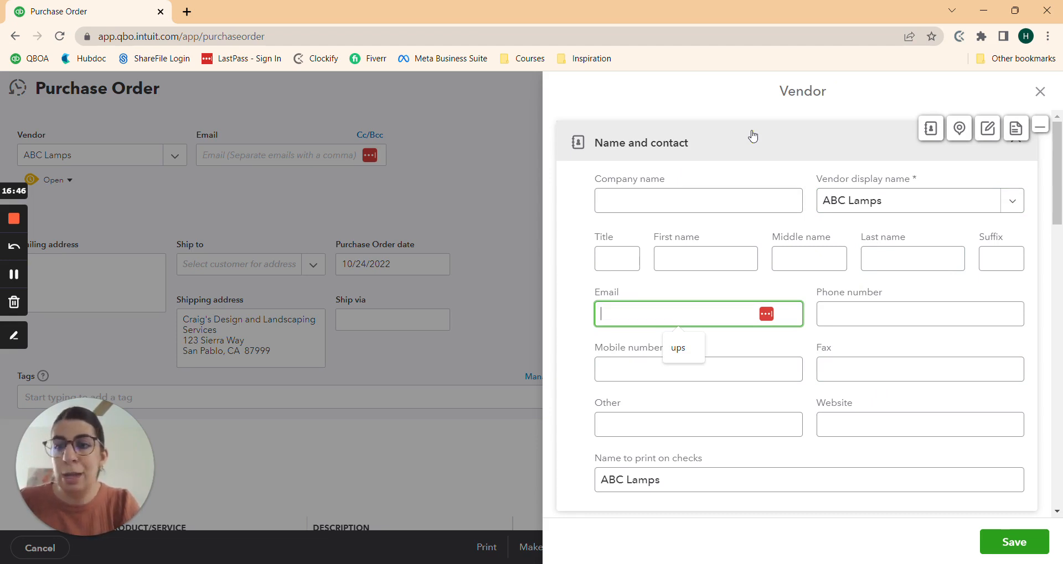
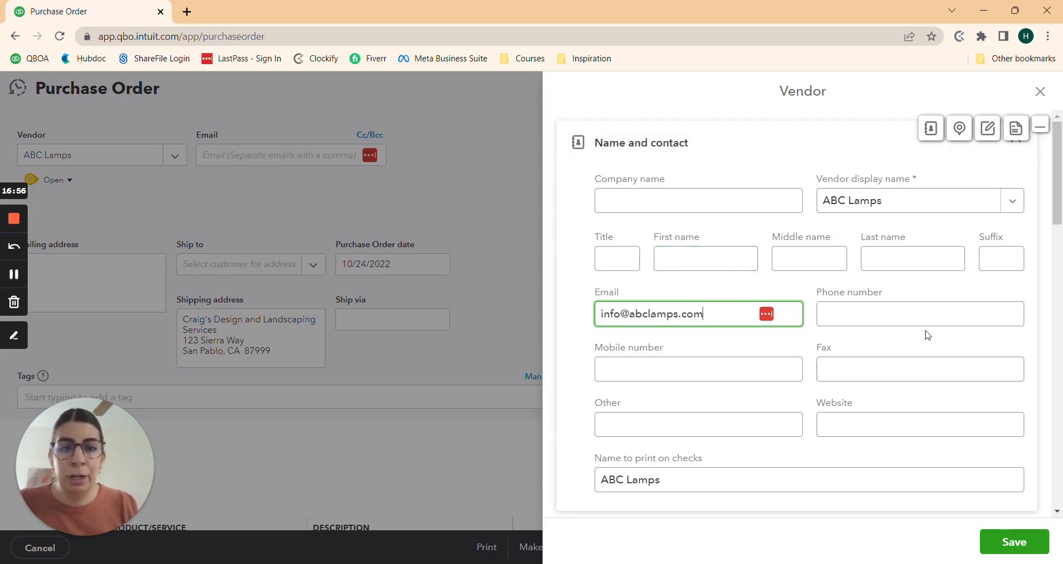
pyautogui.scroll(-3, 927, 335)
pyautogui.scroll(-3, 821, 264)
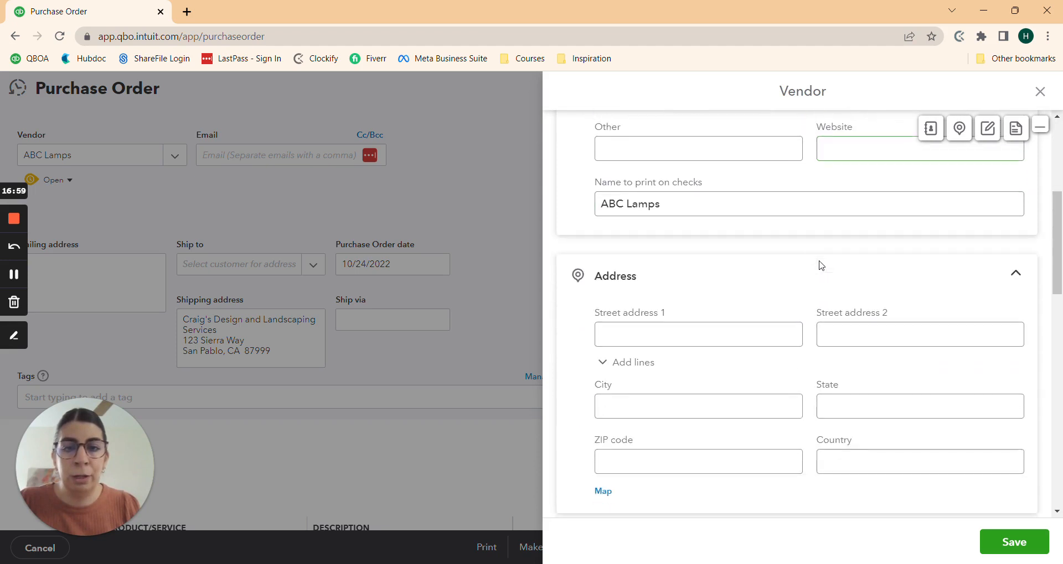
pyautogui.scroll(-4, 766, 238)
pyautogui.scroll(-2, 778, 252)
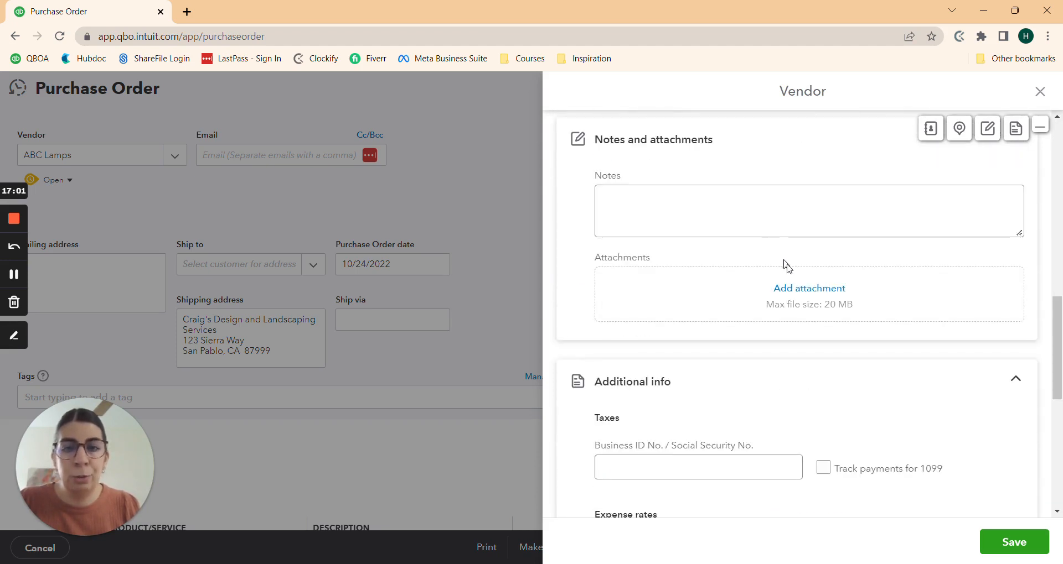
pyautogui.scroll(-2, 849, 393)
pyautogui.scroll(-5, 849, 394)
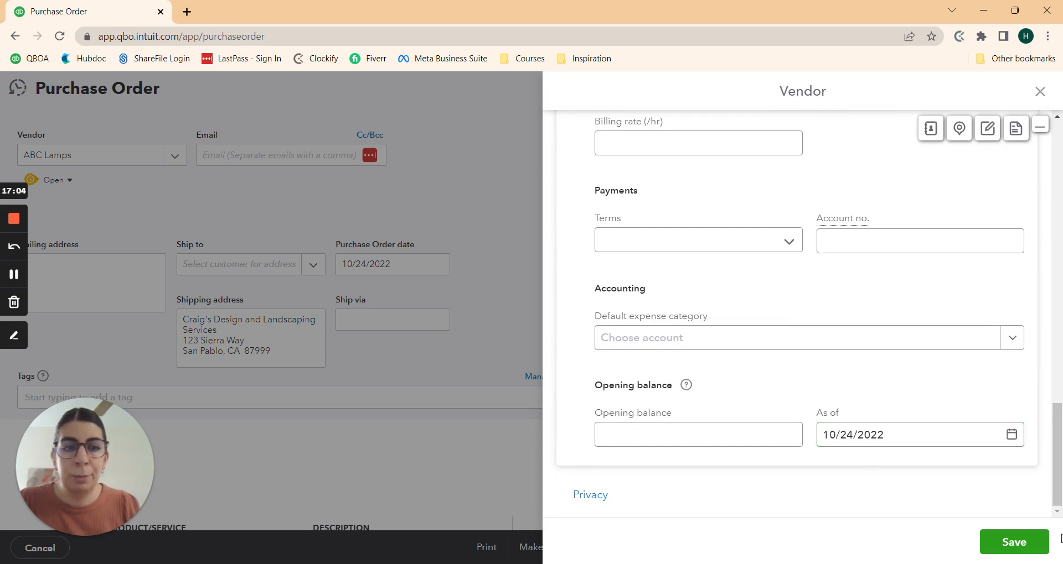
pyautogui.click(1011, 544)
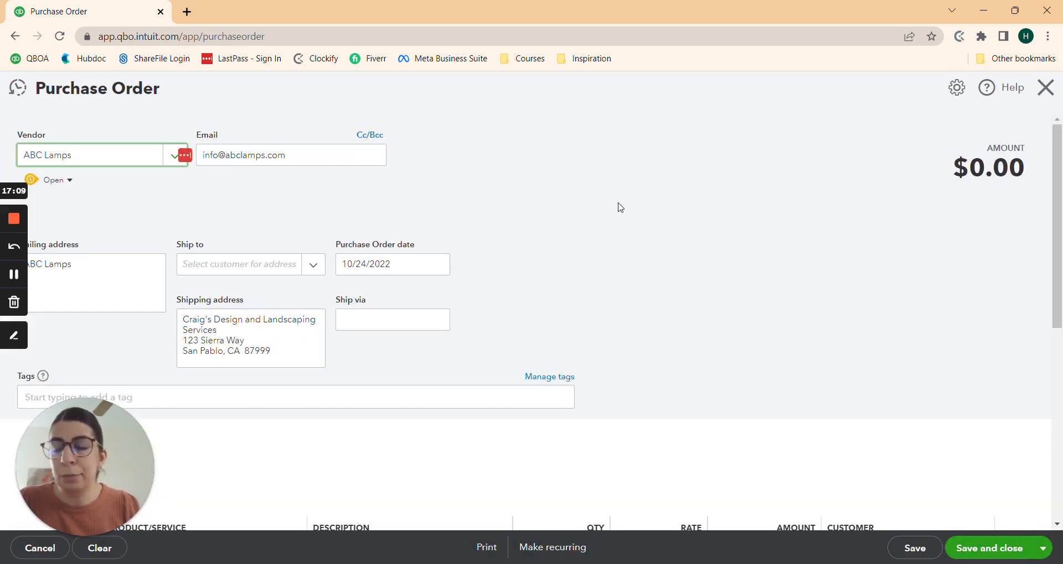
# Step: Review the ABC Lamps purchase order and bring up the Ship to customer list
pyautogui.scroll(-1, 617, 207)
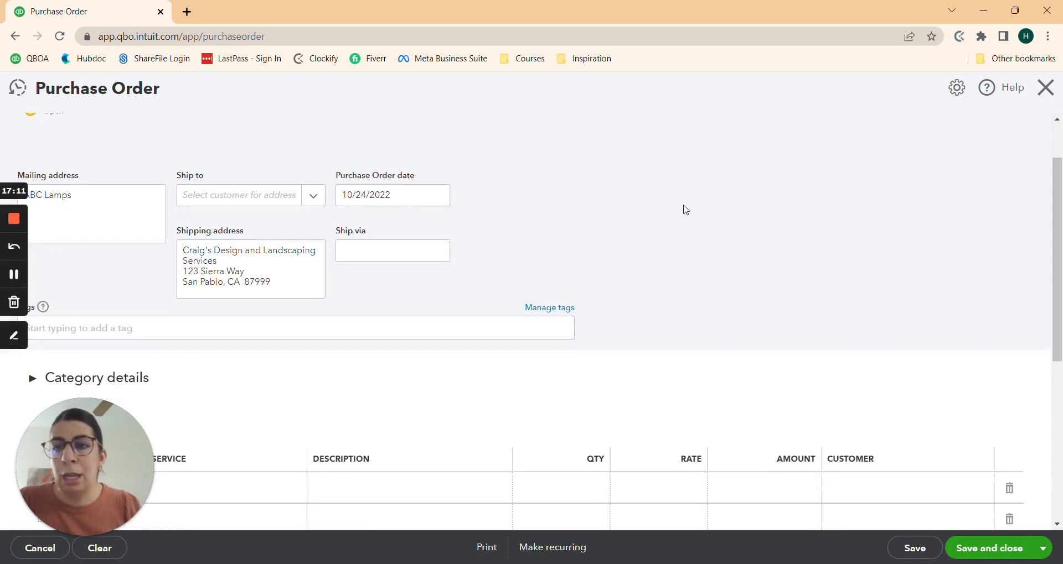
pyautogui.scroll(-1, 685, 209)
pyautogui.scroll(2, 684, 210)
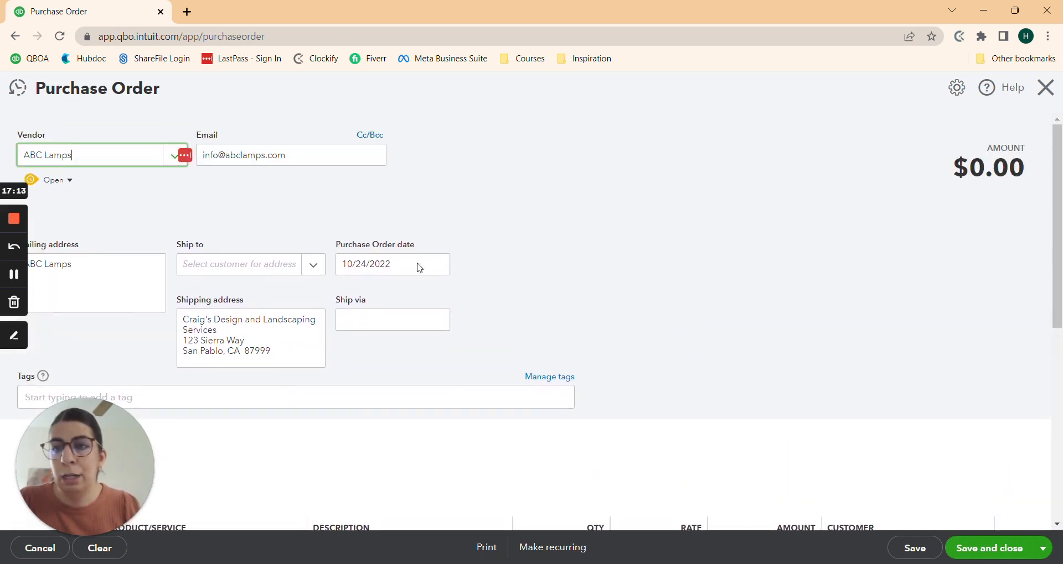
pyautogui.click(239, 268)
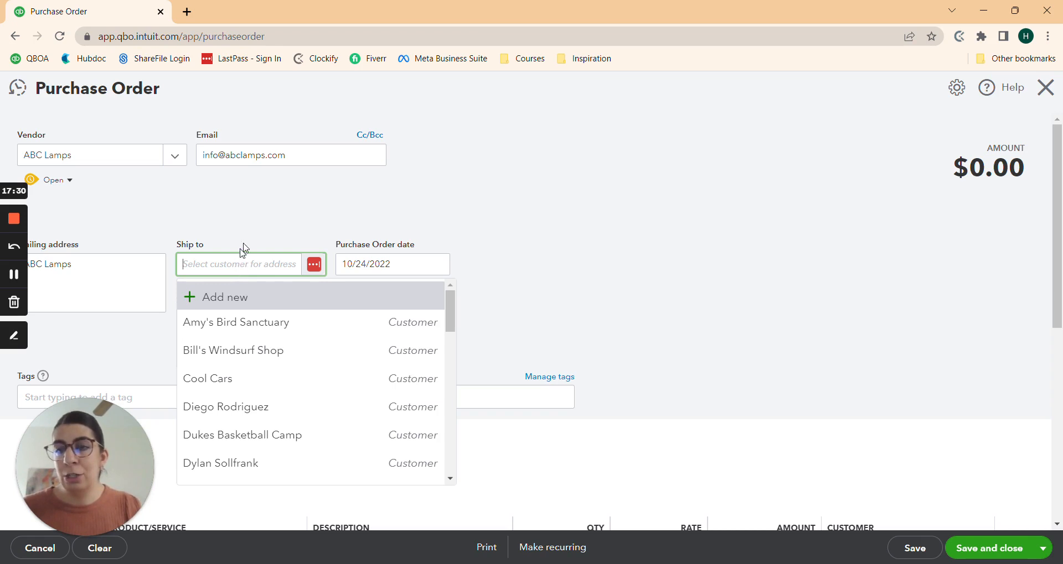
# Step: Replace Amy's Bird Sanctuary with the lamp customer as ship-to, filling their shipping address
pyautogui.click(250, 216)
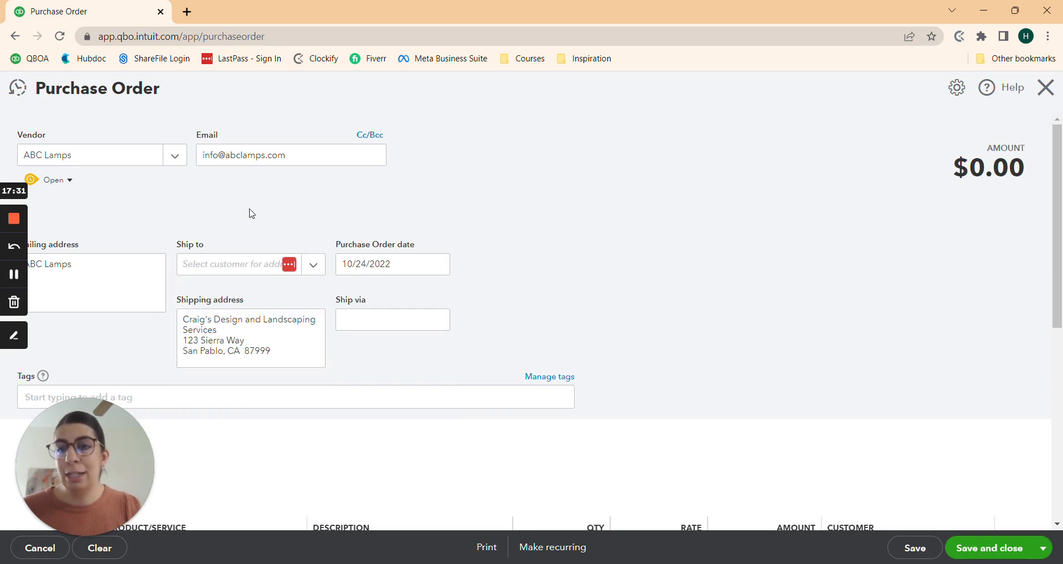
pyautogui.click(241, 270)
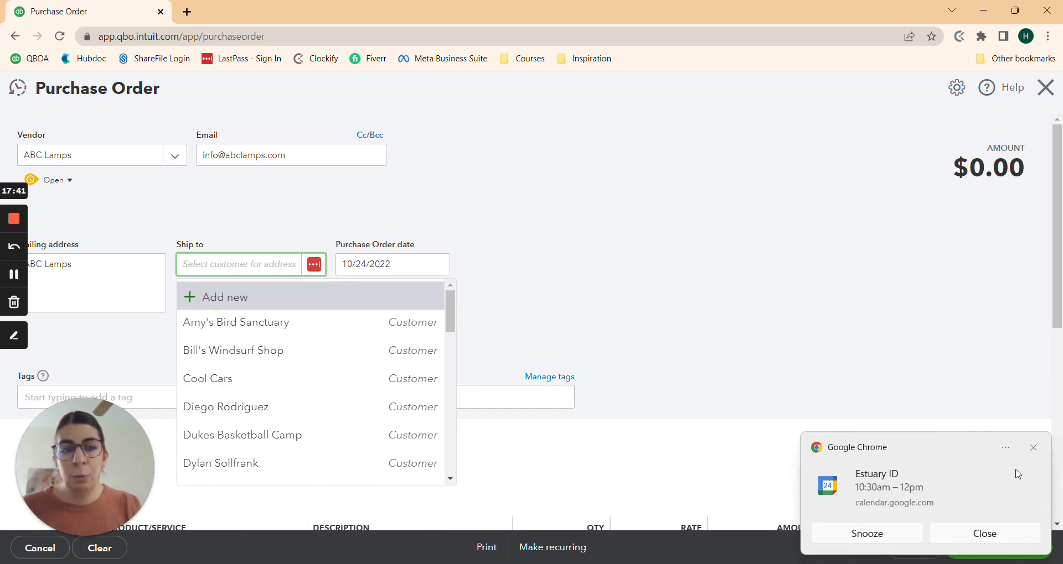
pyautogui.click(1032, 447)
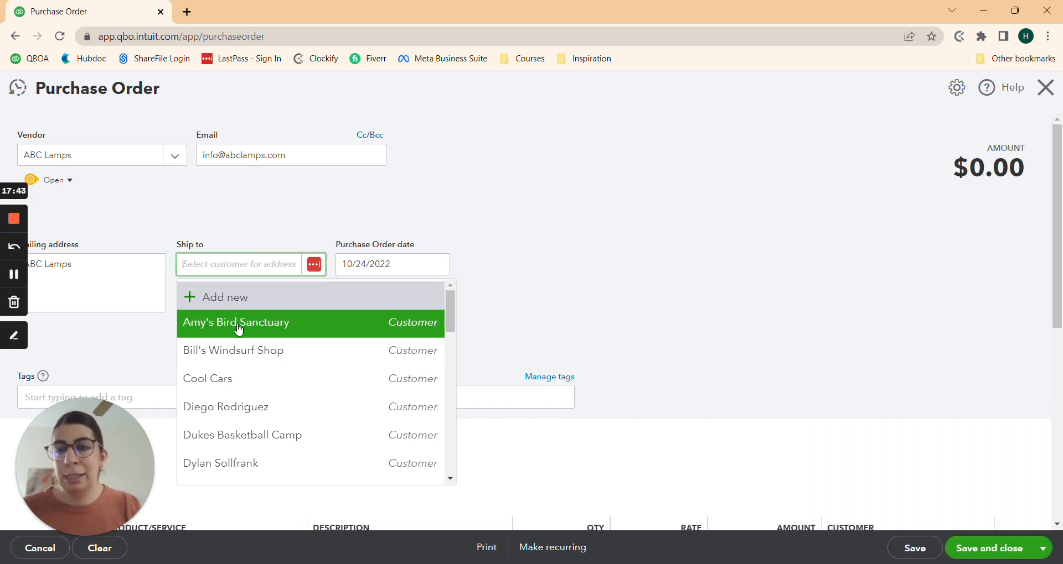
pyautogui.click(254, 323)
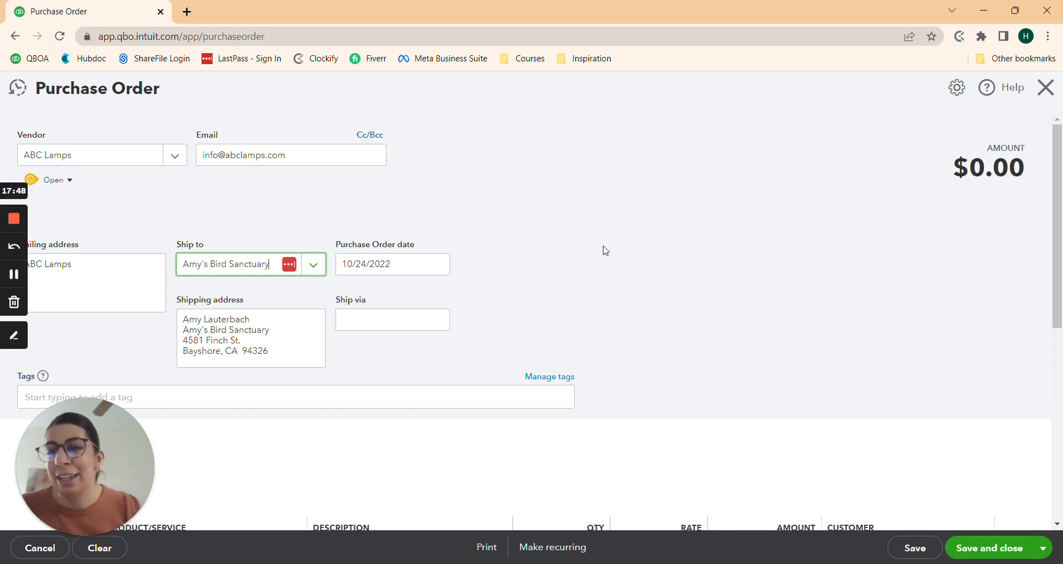
pyautogui.click(253, 266)
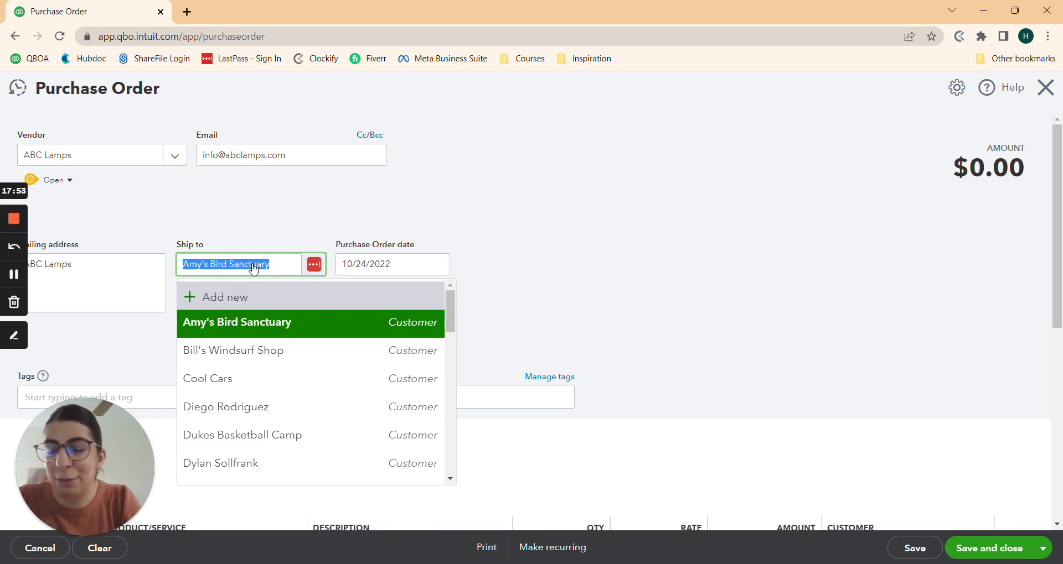
pyautogui.press('BackSpace')
pyautogui.write('sally')
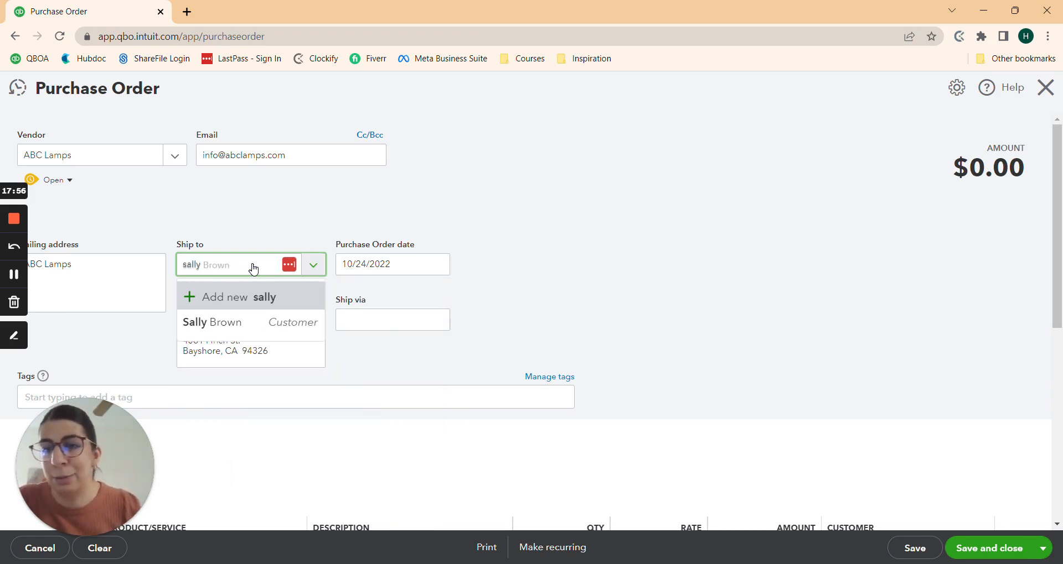
pyautogui.click(237, 323)
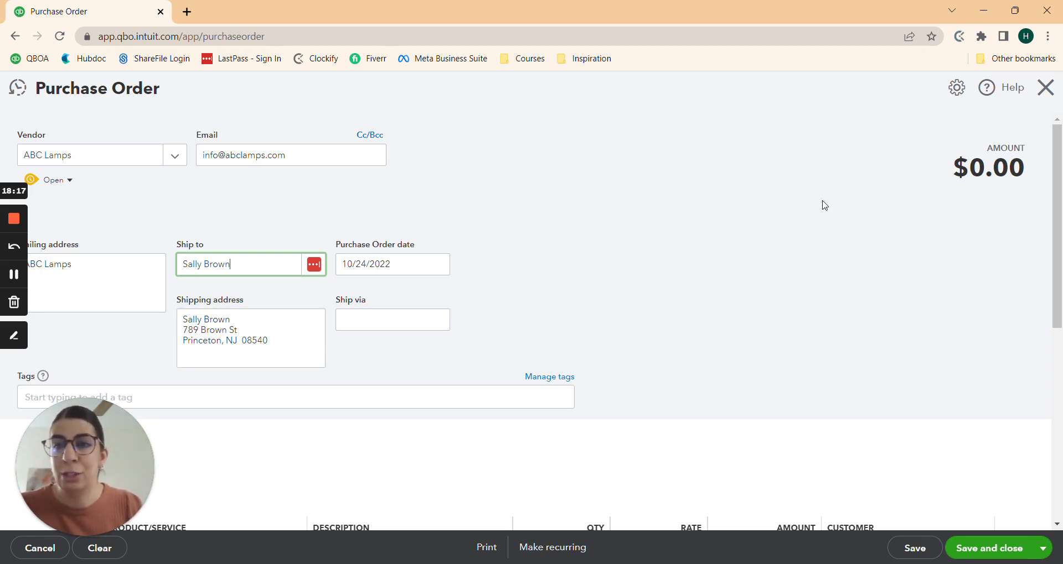
# Step: Scroll to Item details and select the first Product/Service row
pyautogui.scroll(-1, 777, 209)
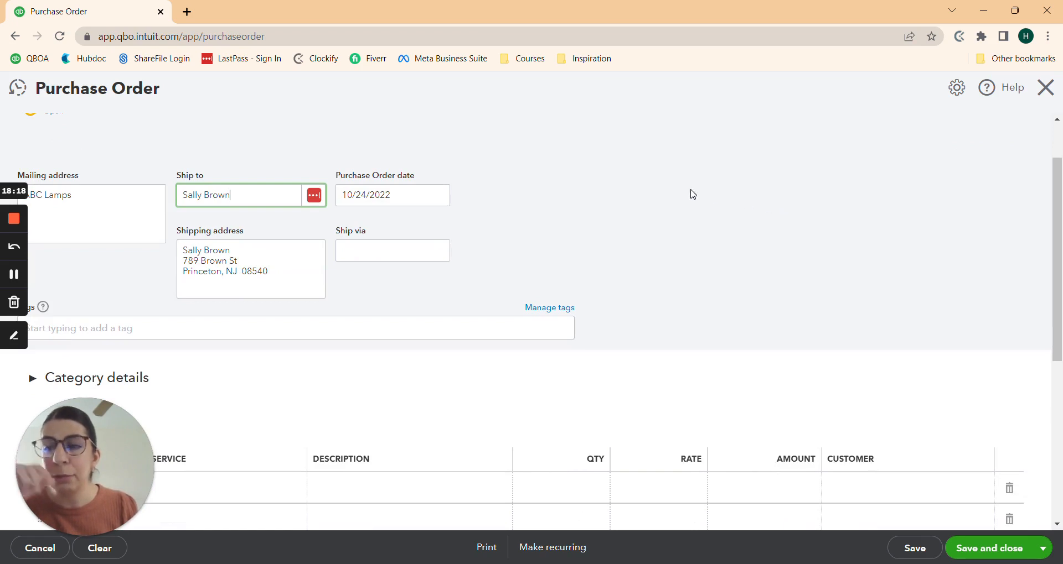
pyautogui.scroll(-2, 704, 208)
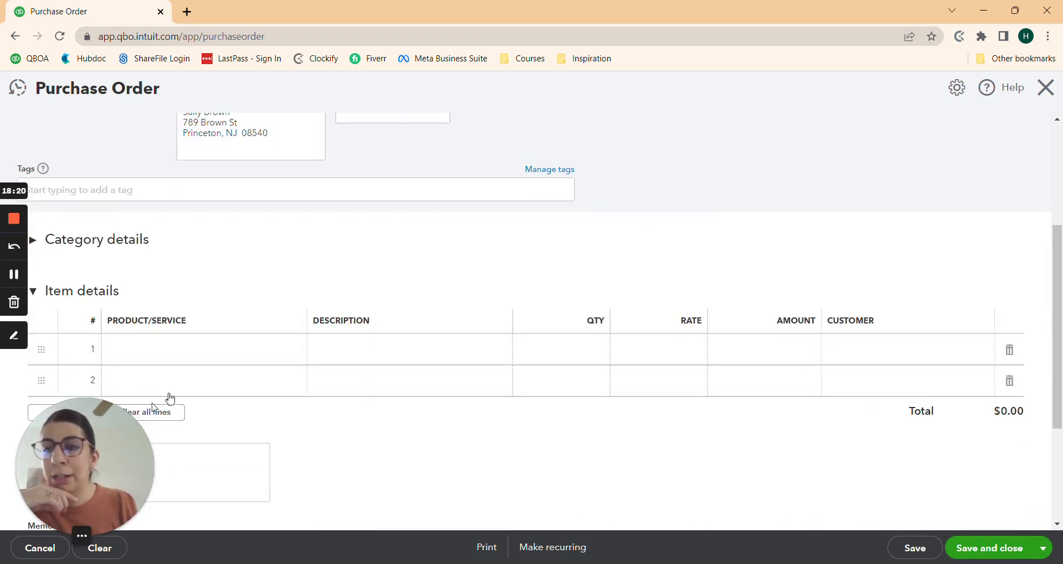
pyautogui.click(213, 353)
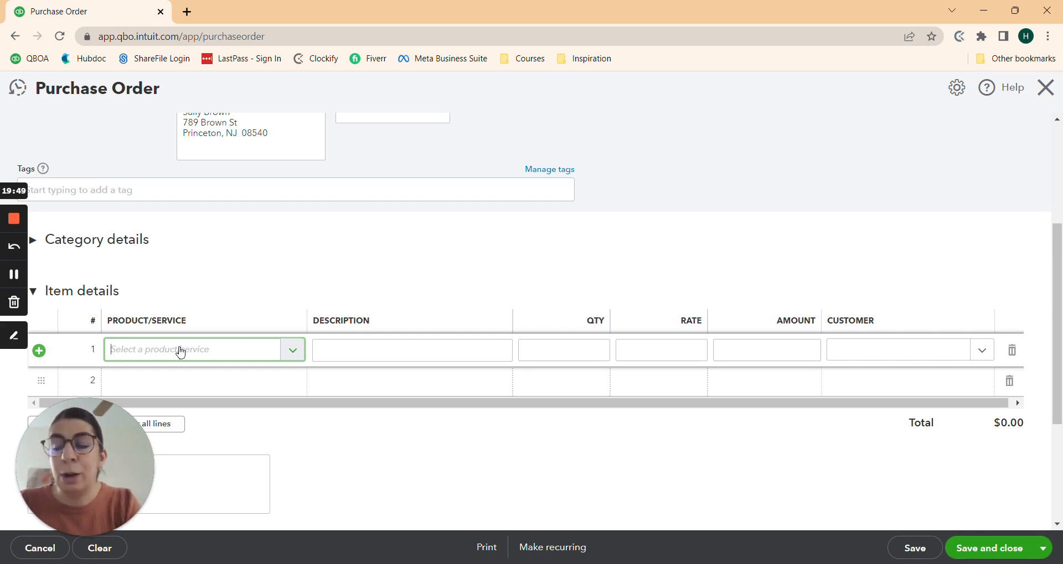
# Step: Enter 'Product' as line 1's item and add it as a new product/service
pyautogui.write('Pro')
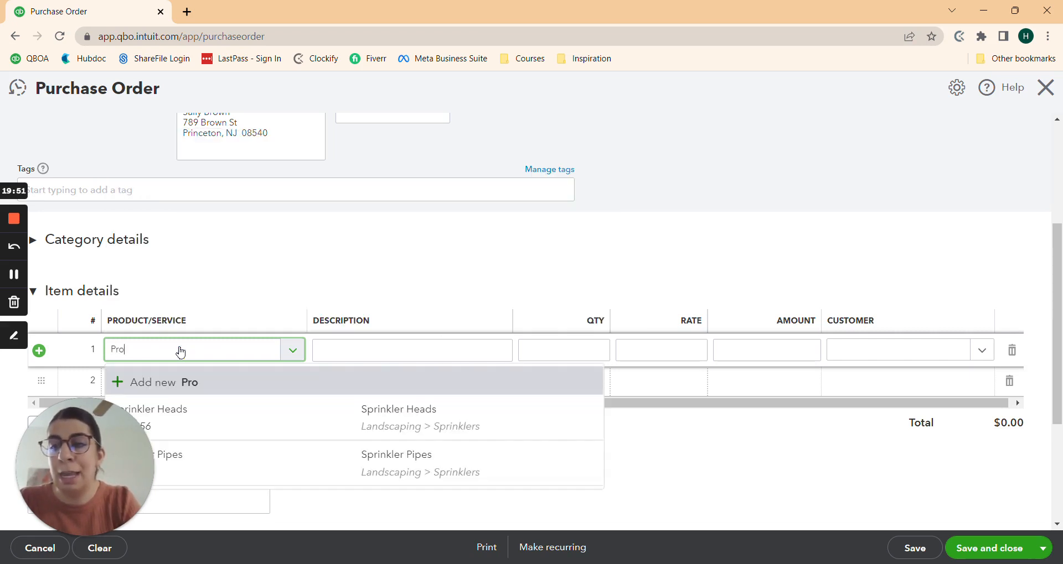
pyautogui.write('duct')
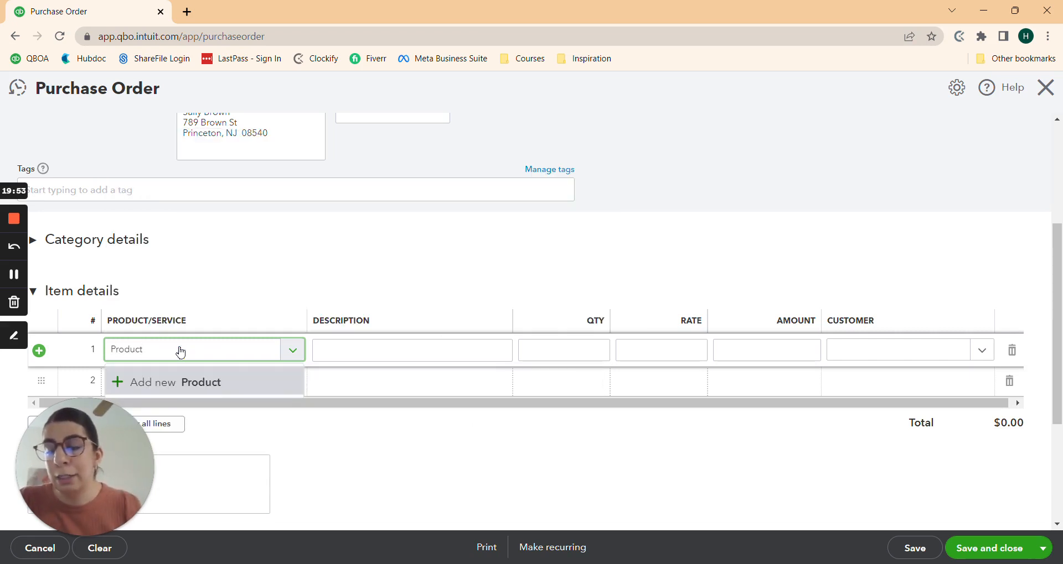
pyautogui.click(195, 383)
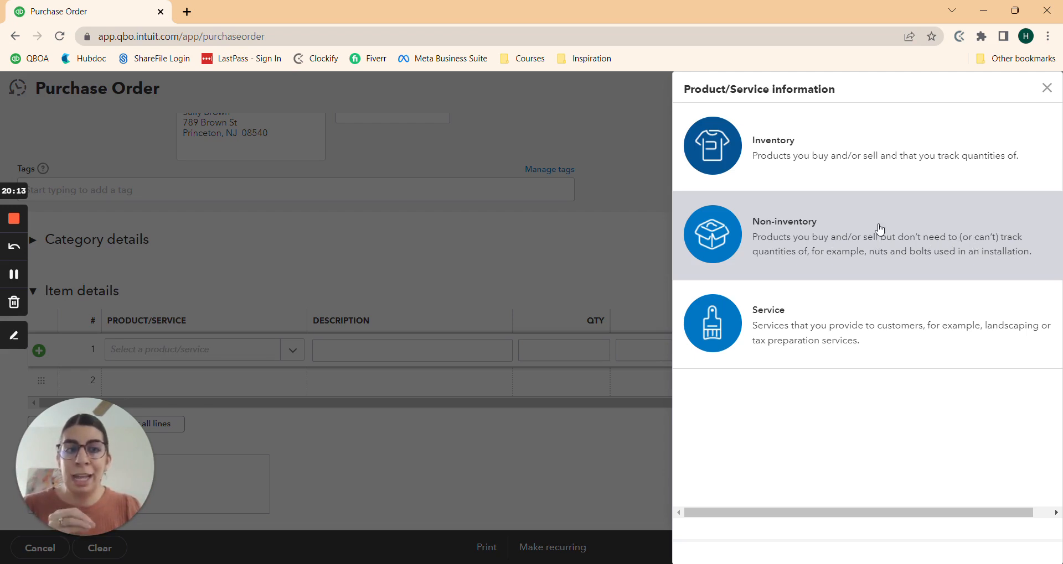
# Step: Make the new item Non-inventory and set its income account to Sales of Product Income
pyautogui.click(865, 242)
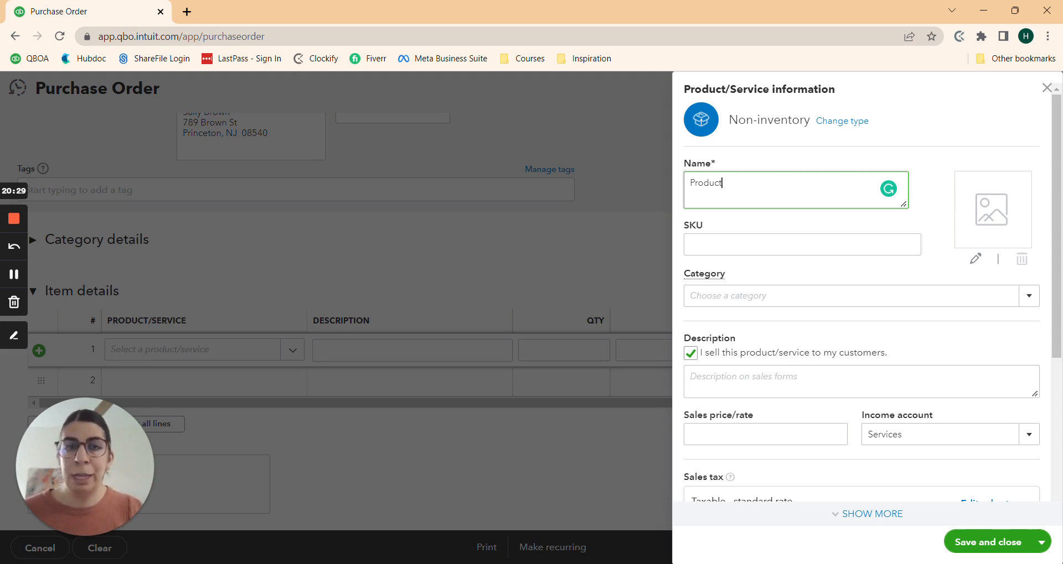
pyautogui.scroll(-1, 814, 202)
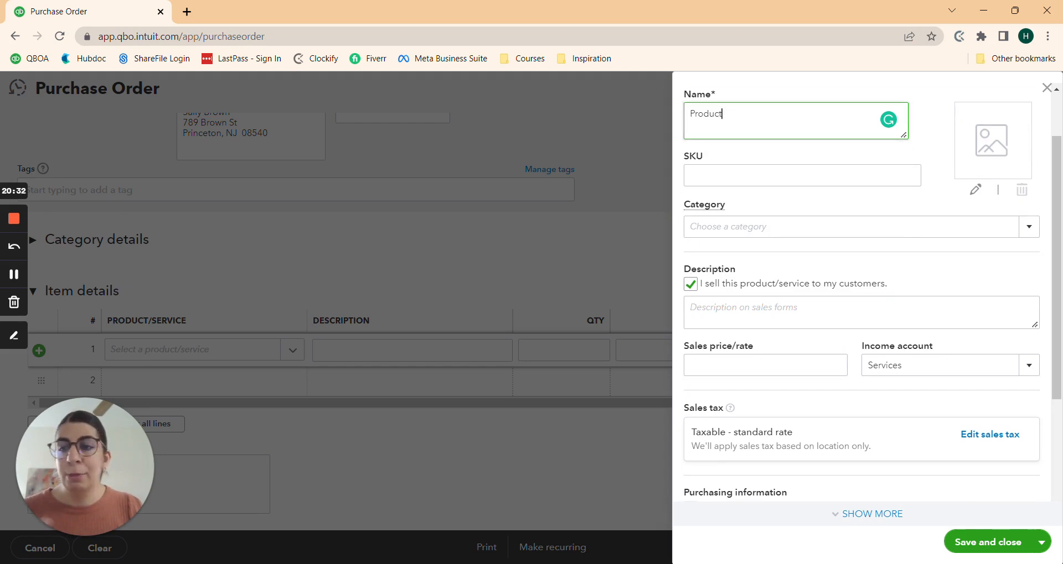
pyautogui.click(913, 365)
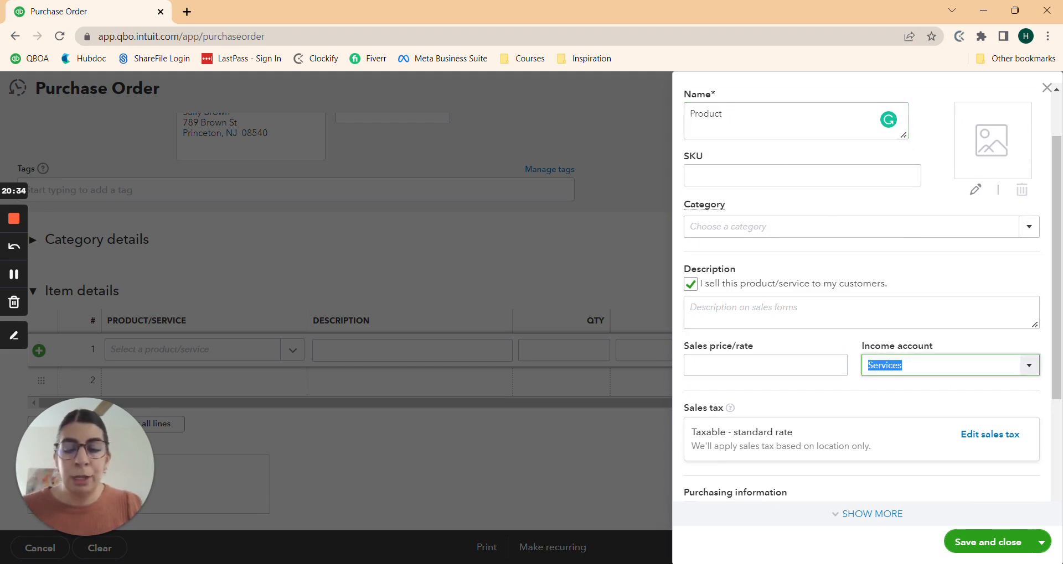
pyautogui.write('Sales of Product Income')
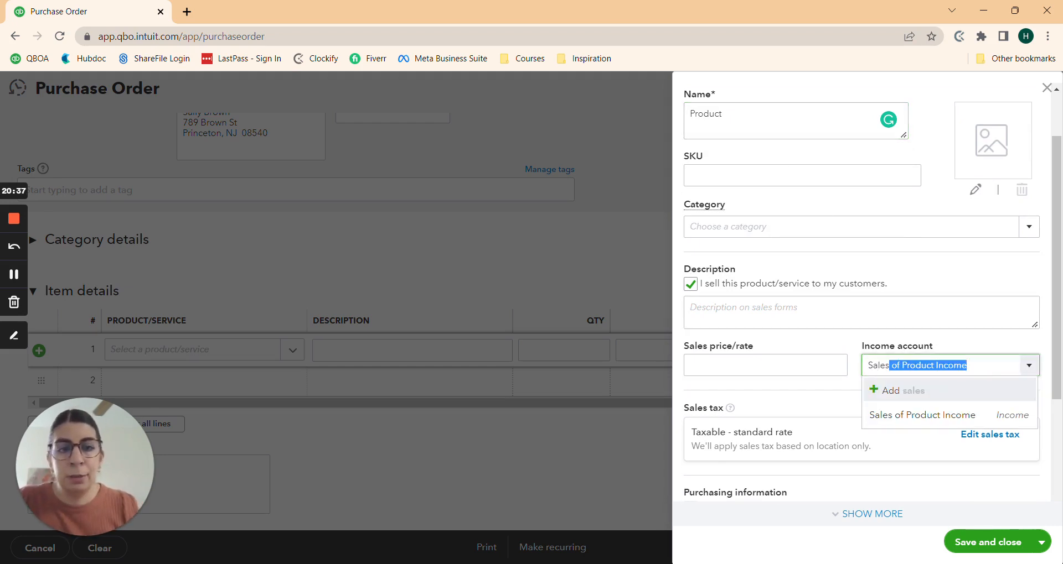
pyautogui.click(923, 423)
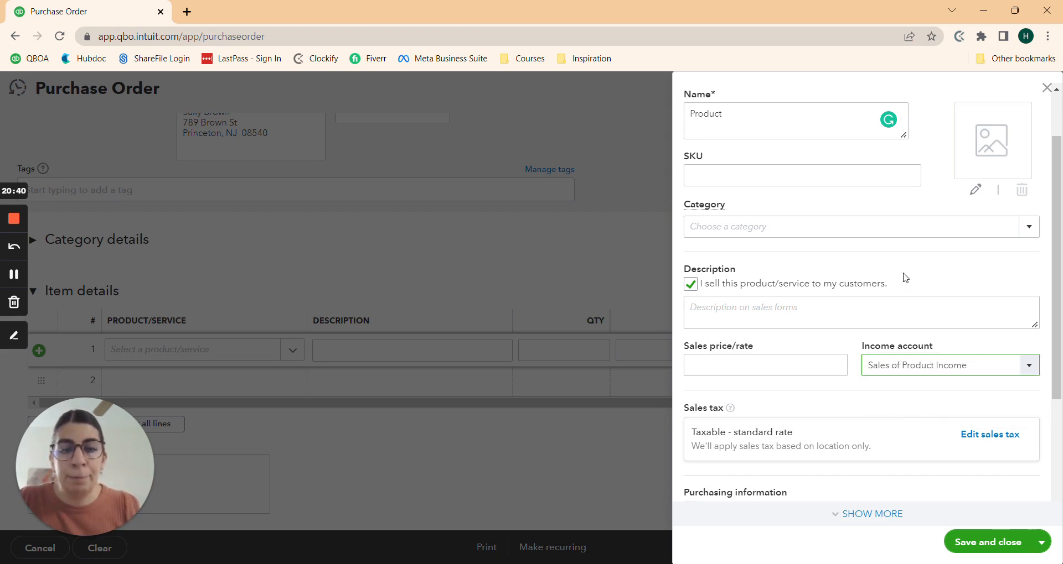
pyautogui.scroll(-1, 905, 278)
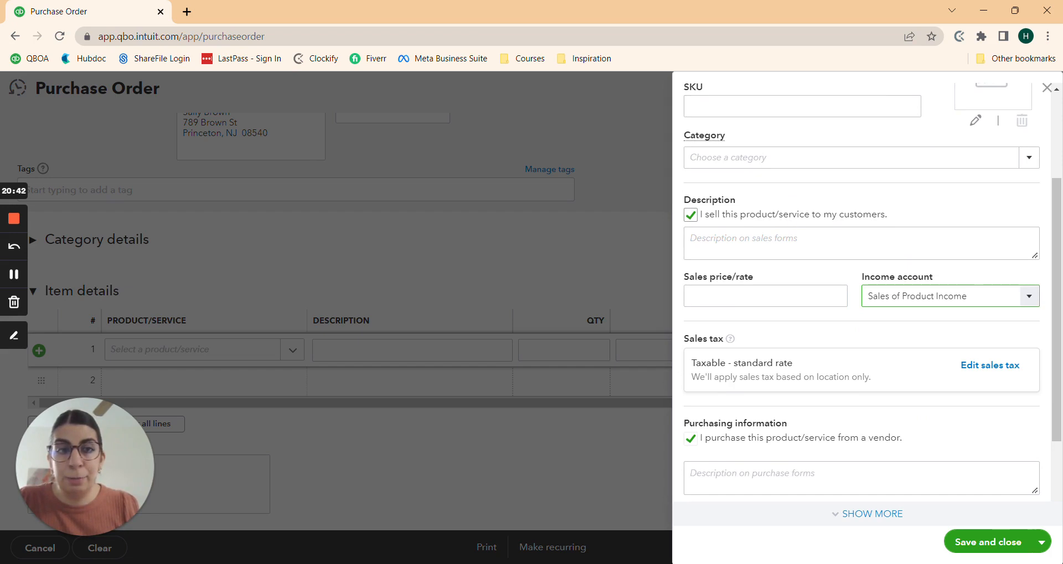
# Step: Set the Product item's expense account to Cost of Goods Sold
pyautogui.scroll(-2, 823, 218)
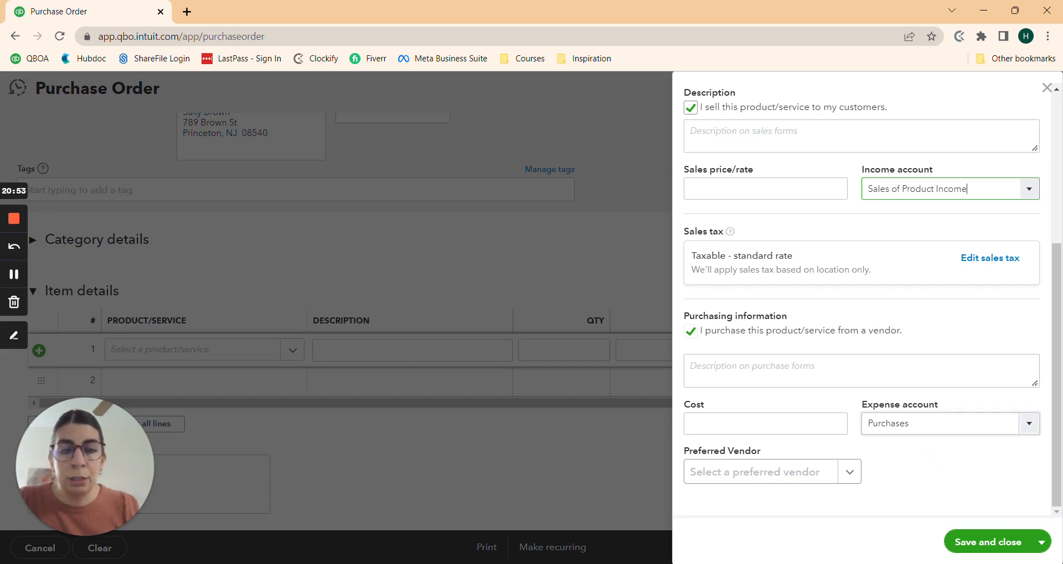
pyautogui.click(913, 424)
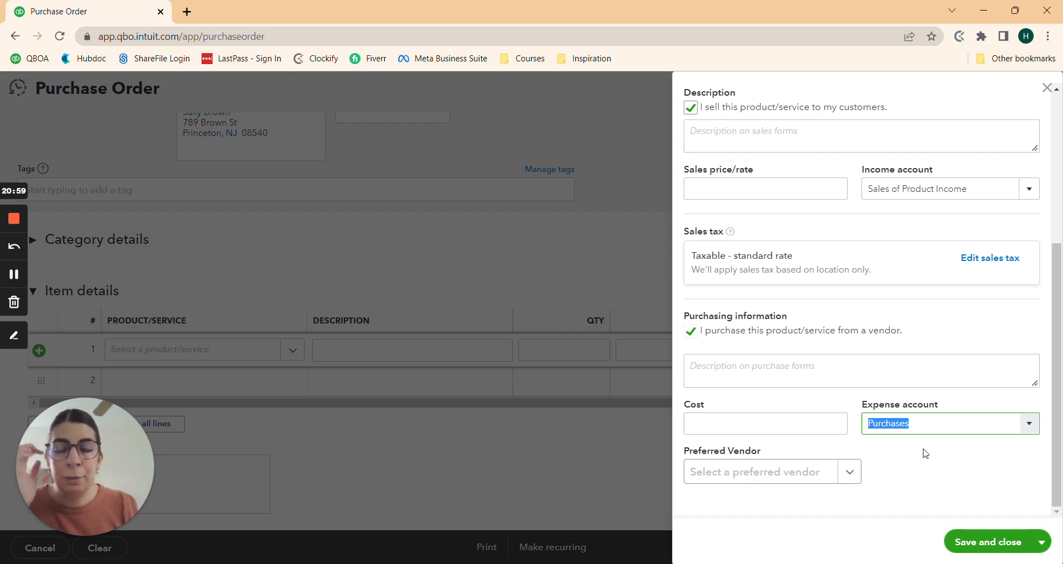
pyautogui.press('Right')
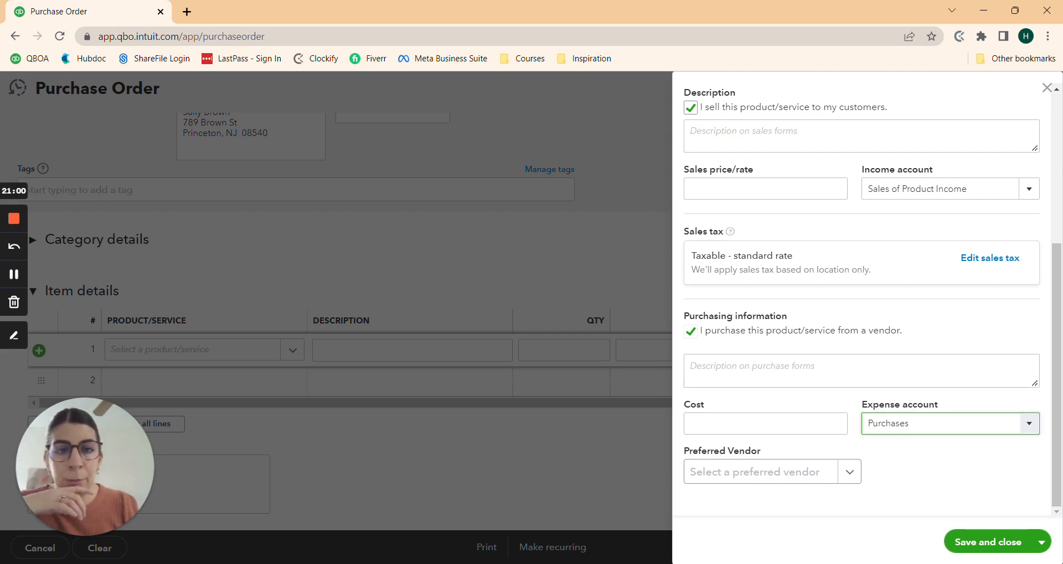
pyautogui.click(1027, 427)
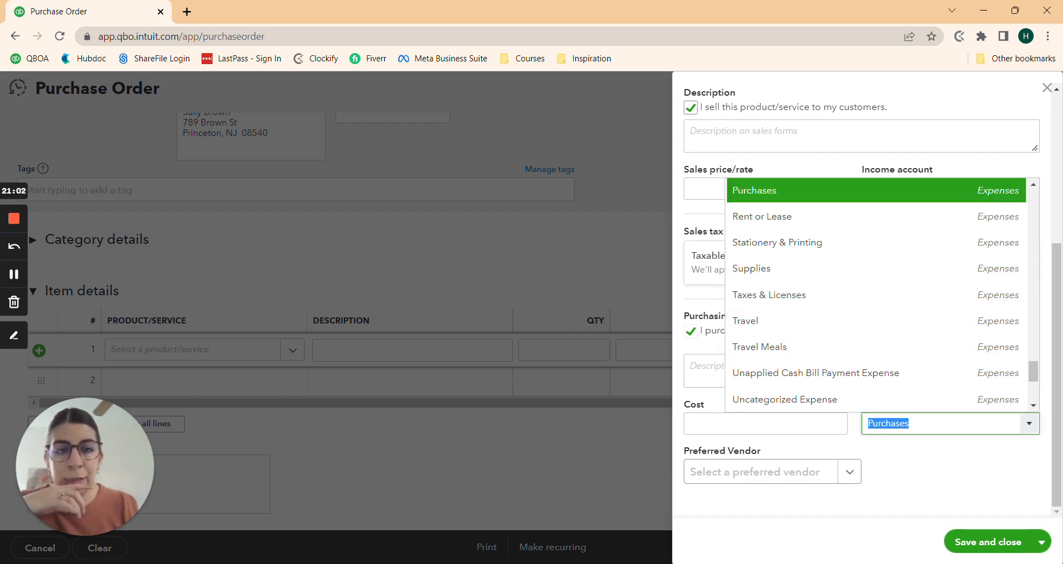
pyautogui.write('Cost of Goods Sold')
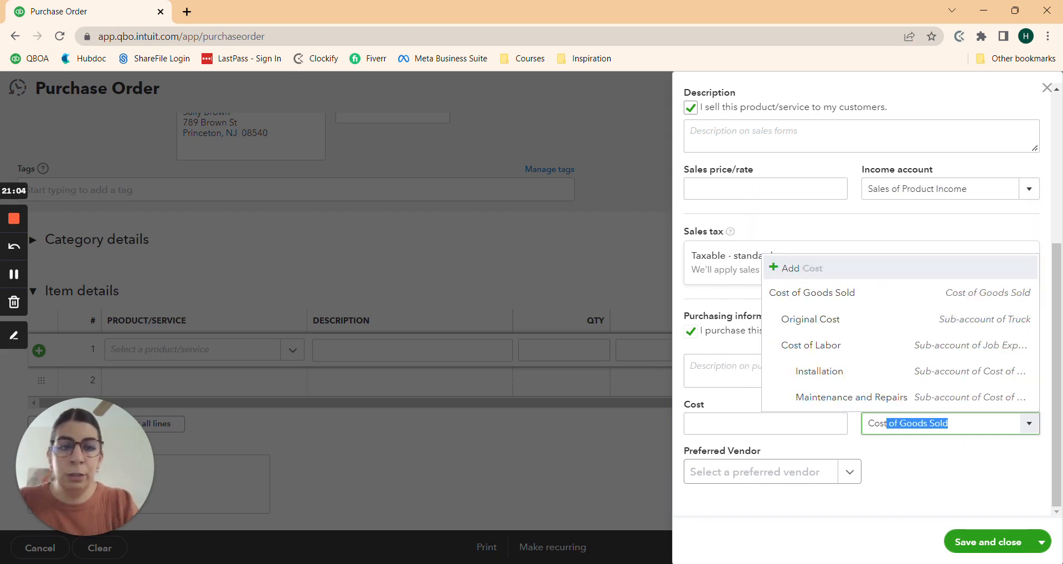
pyautogui.click(803, 291)
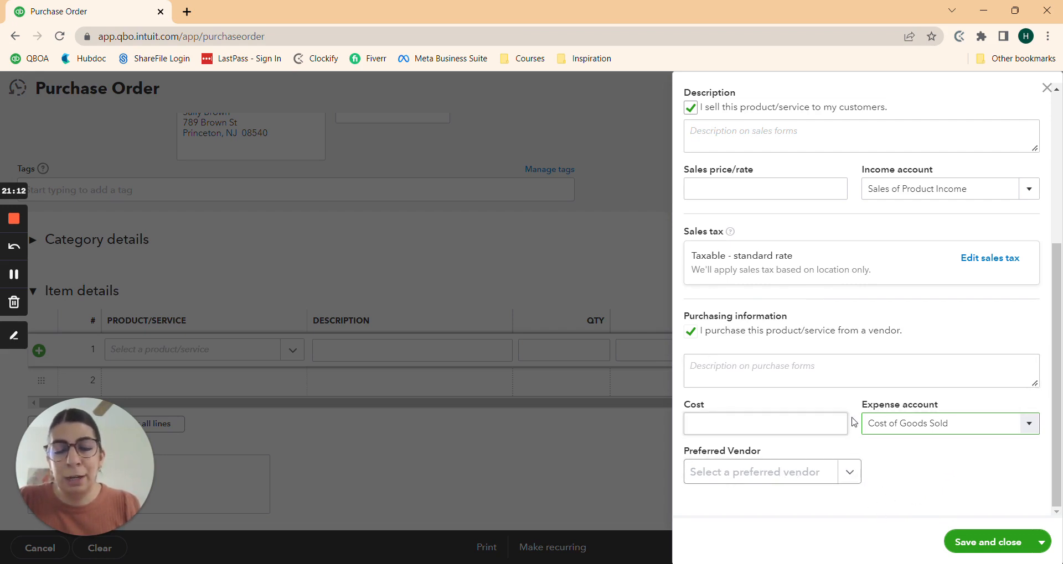
# Step: Choose ABC Lamps as the preferred vendor and save the Product item
pyautogui.click(948, 424)
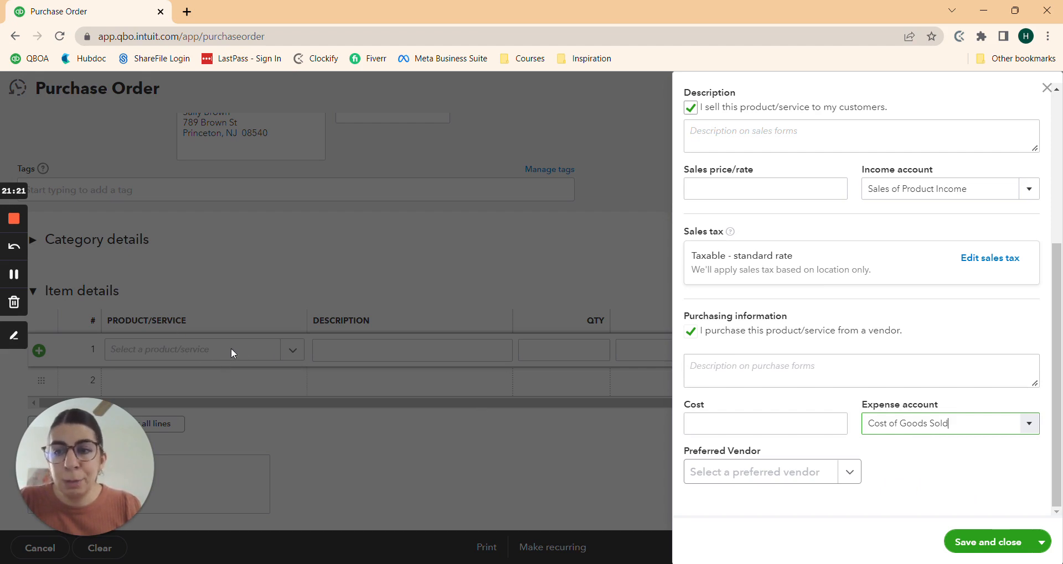
pyautogui.click(849, 473)
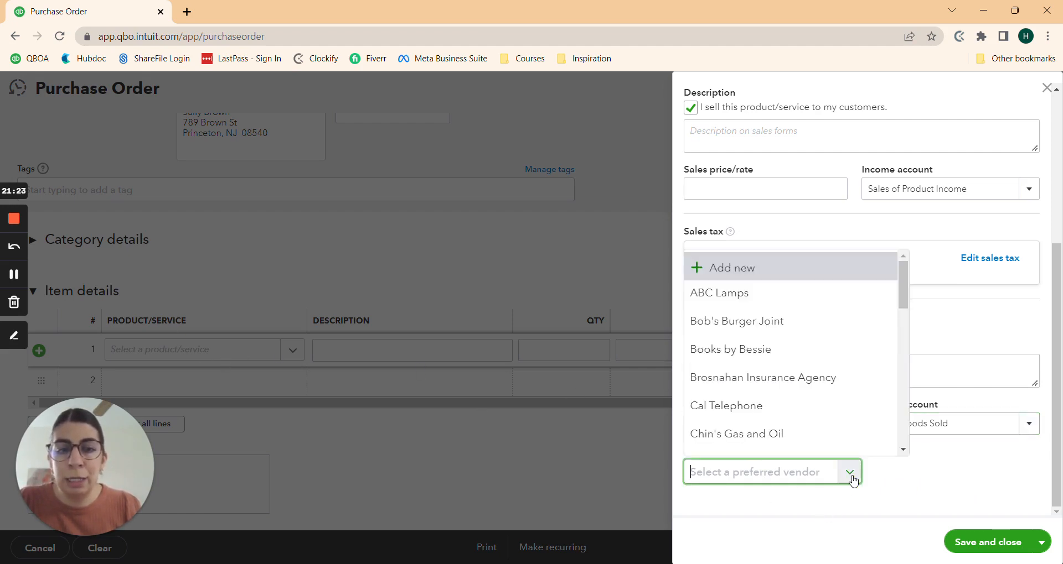
pyautogui.click(851, 477)
pyautogui.click(852, 480)
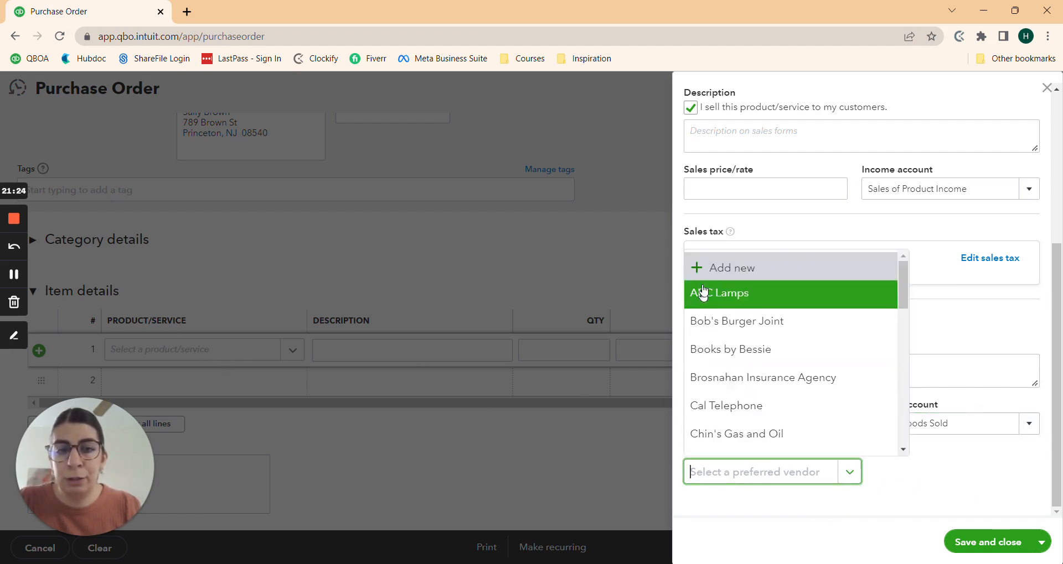
pyautogui.click(722, 291)
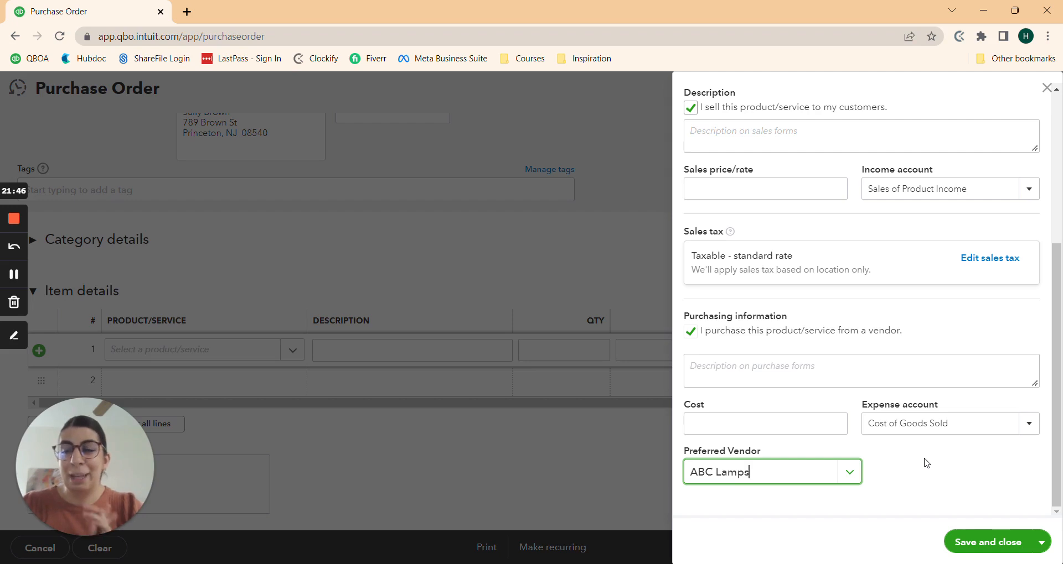
pyautogui.click(983, 544)
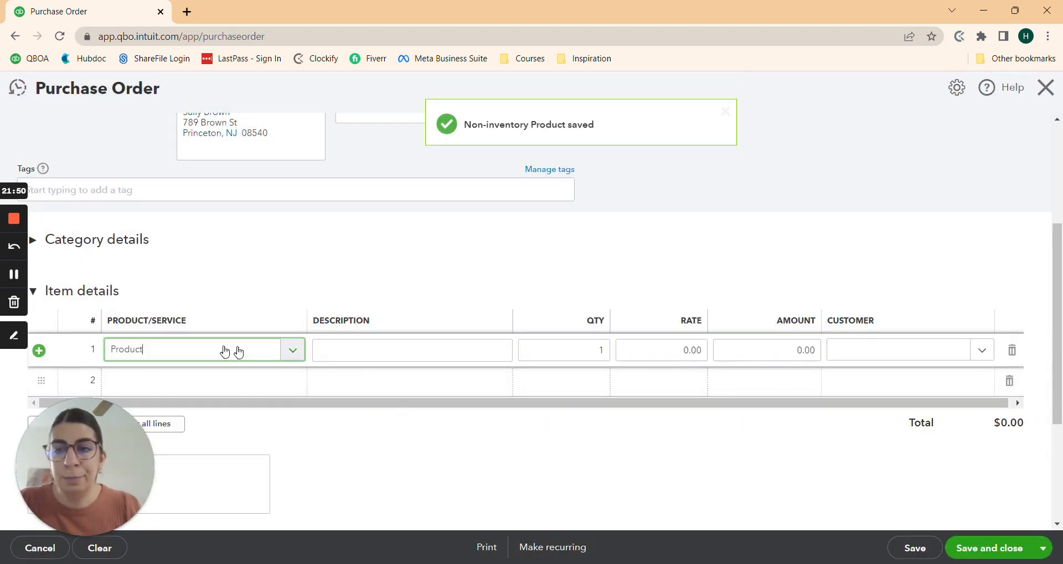
# Step: Enter 'blue lamp' as line 1's description with a rate of 1,000
pyautogui.click(327, 350)
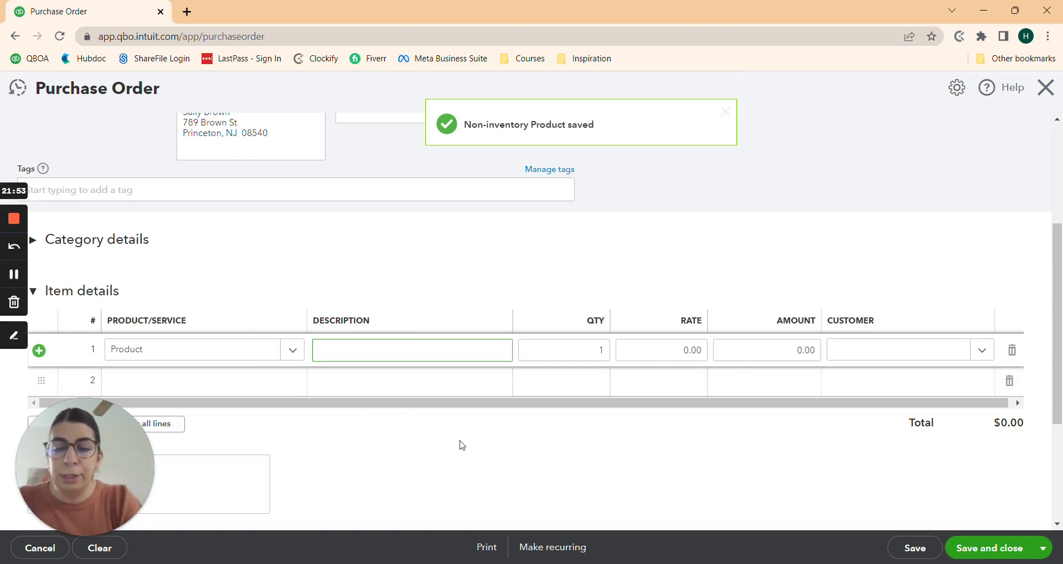
pyautogui.write('lamp')
pyautogui.press('BackSpace')
pyautogui.press('BackSpace')
pyautogui.press('BackSpace')
pyautogui.press('BackSpace')
pyautogui.write('bl')
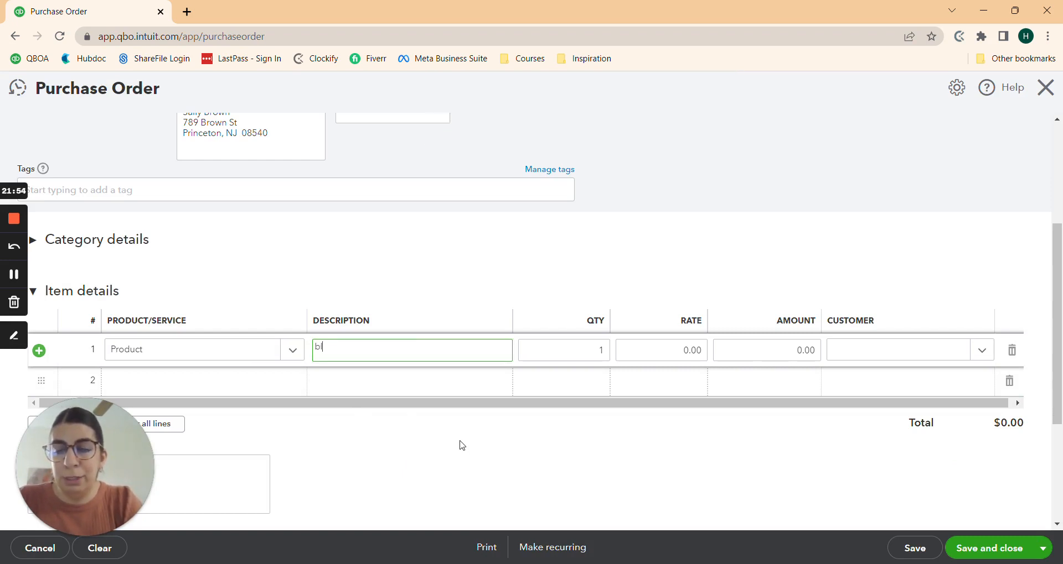
pyautogui.write('ue lamp')
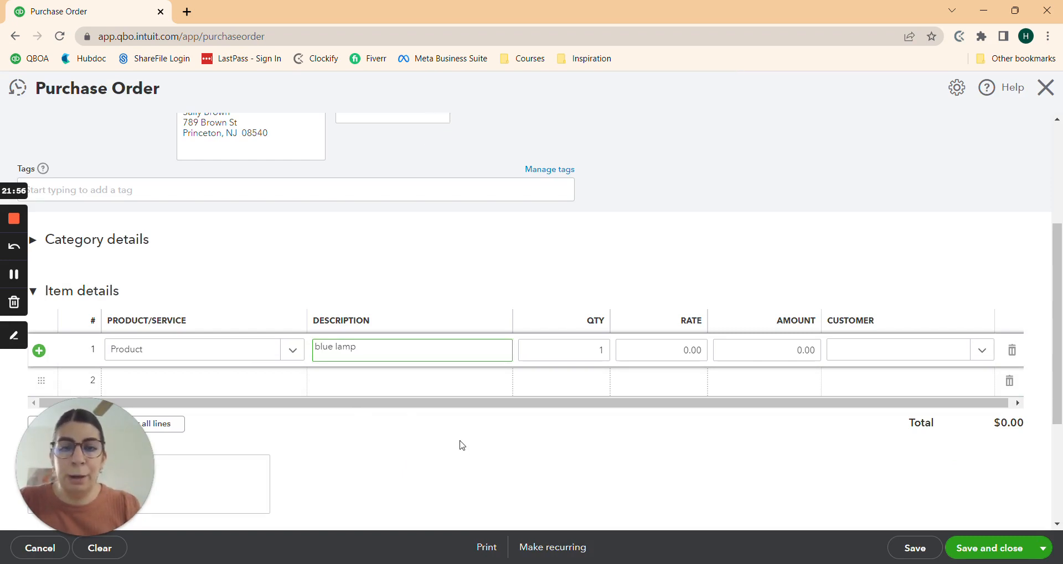
pyautogui.press('Tab')
pyautogui.press('Tab')
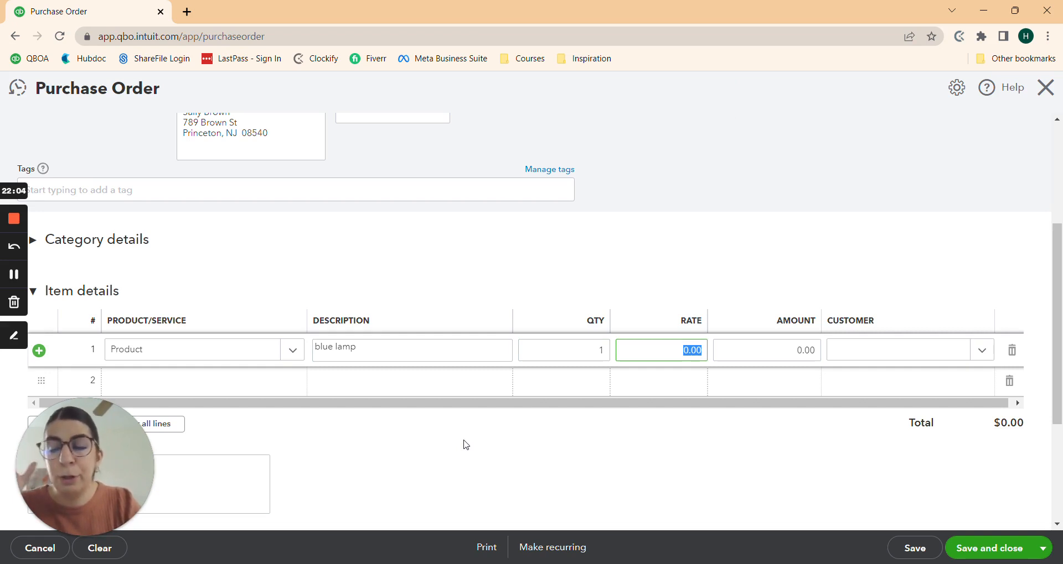
pyautogui.write('1000')
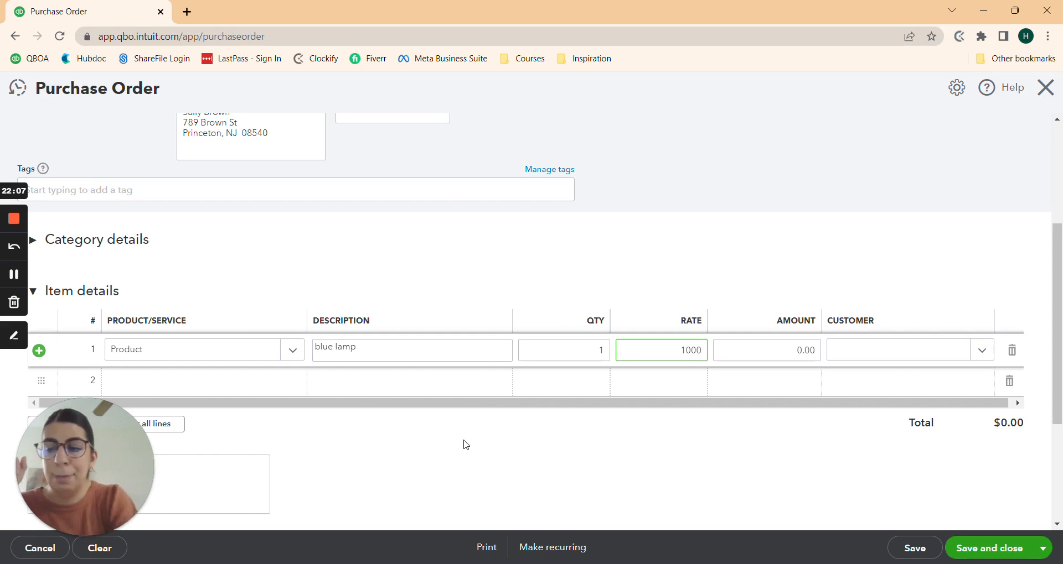
pyautogui.press('Tab')
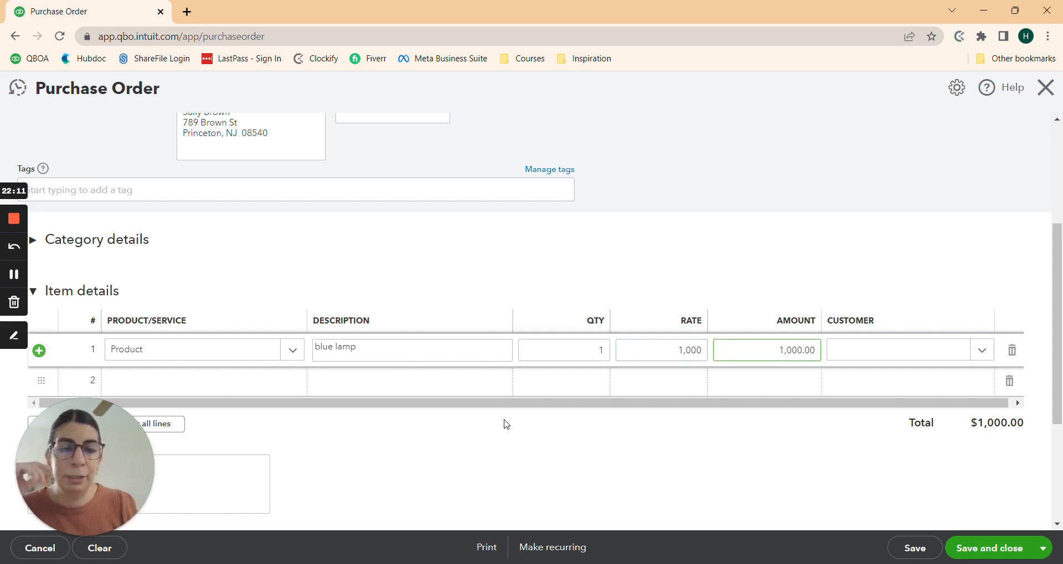
# Step: Assign line 1 to the matching customer and save and close the lamp purchase order
pyautogui.click(848, 360)
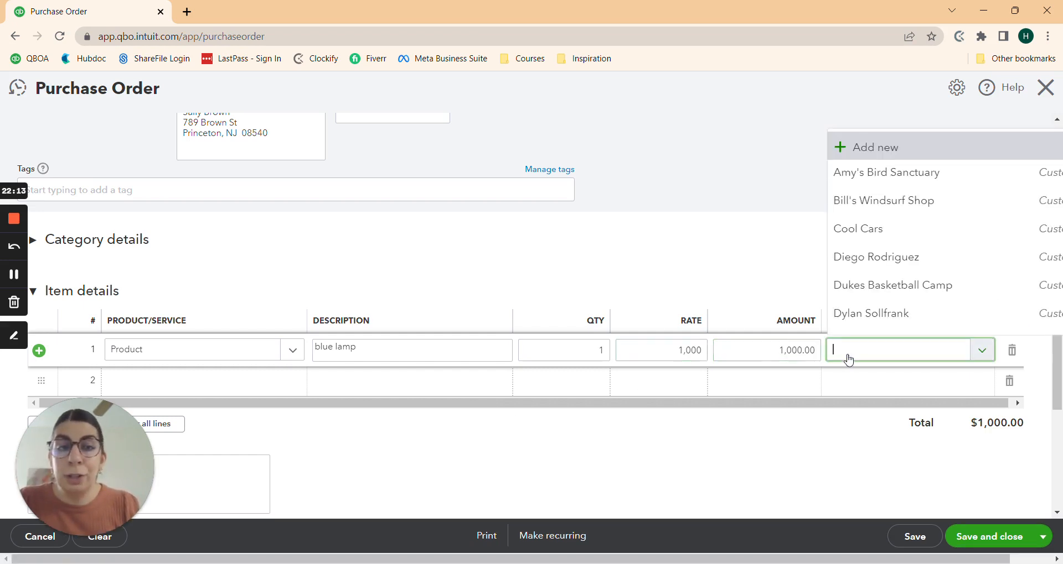
pyautogui.write('sally')
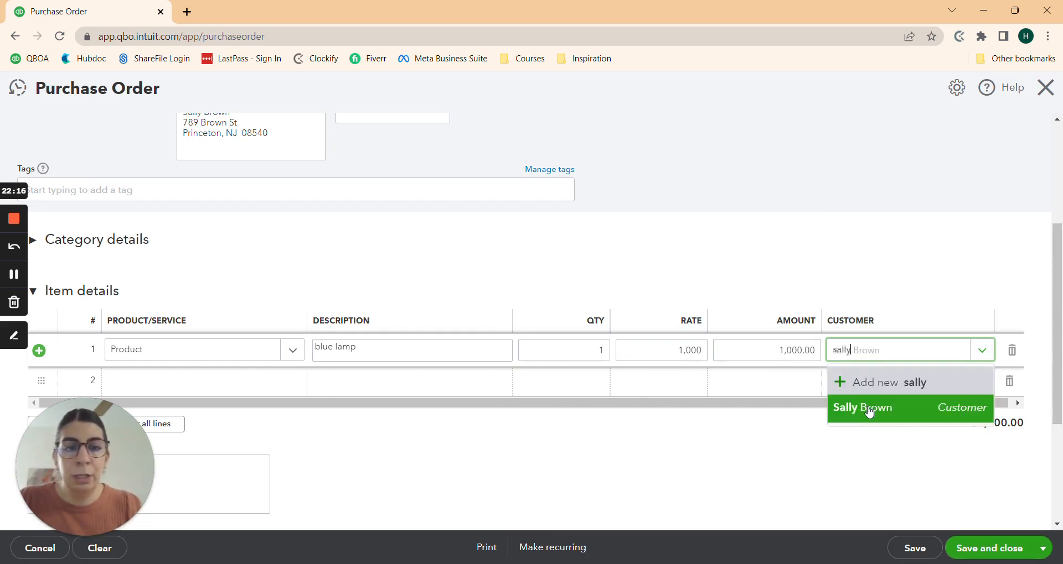
pyautogui.click(869, 412)
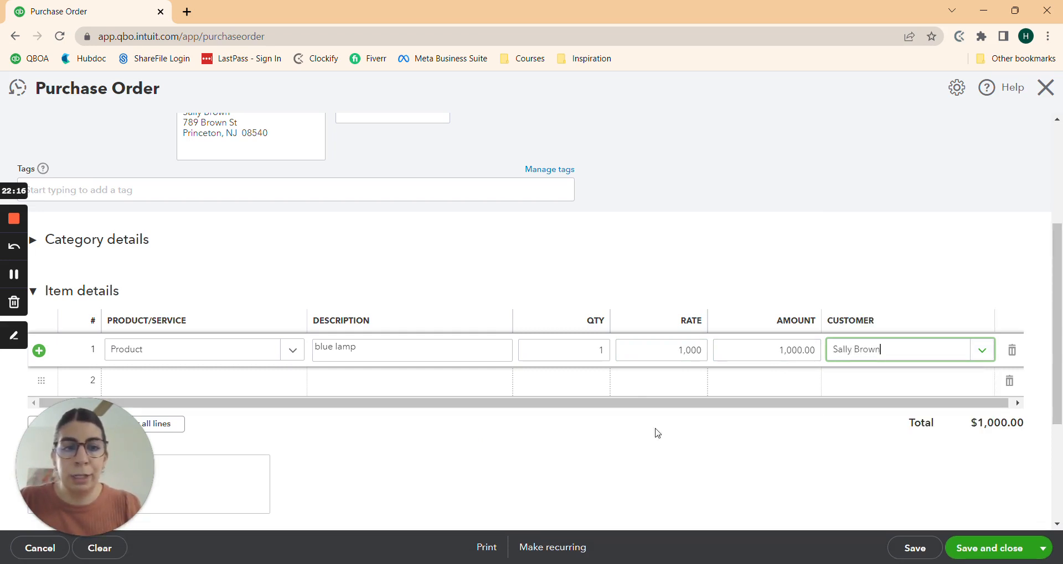
pyautogui.scroll(-2, 596, 429)
pyautogui.scroll(-2, 599, 429)
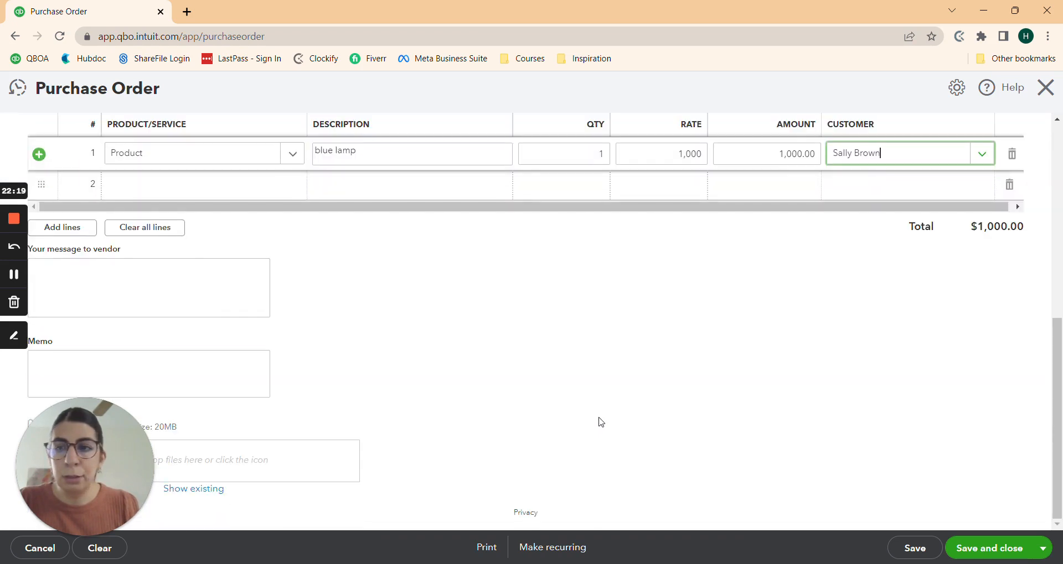
pyautogui.scroll(4, 600, 420)
pyautogui.scroll(-3, 531, 399)
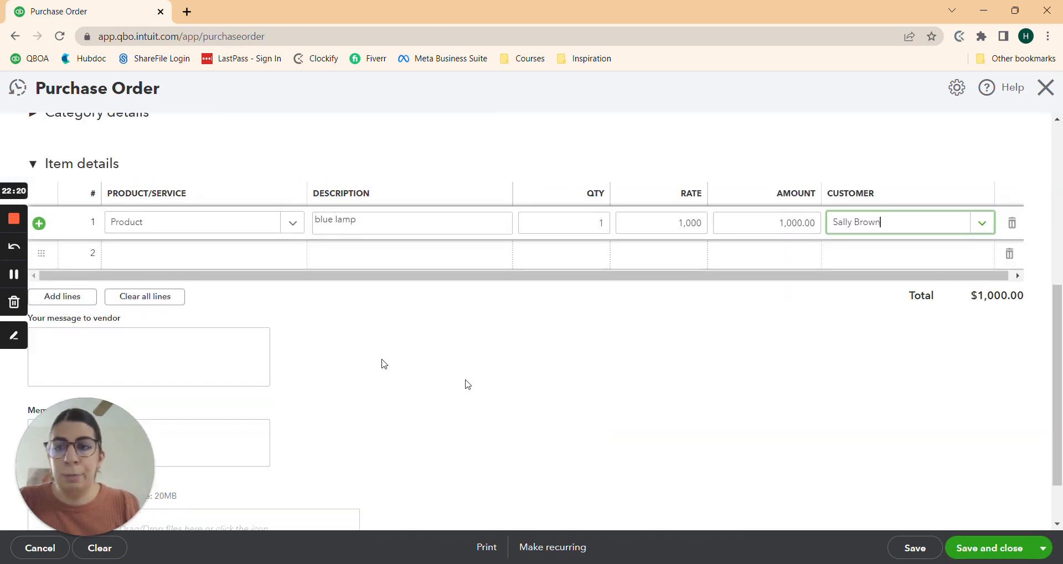
pyautogui.scroll(5, 638, 425)
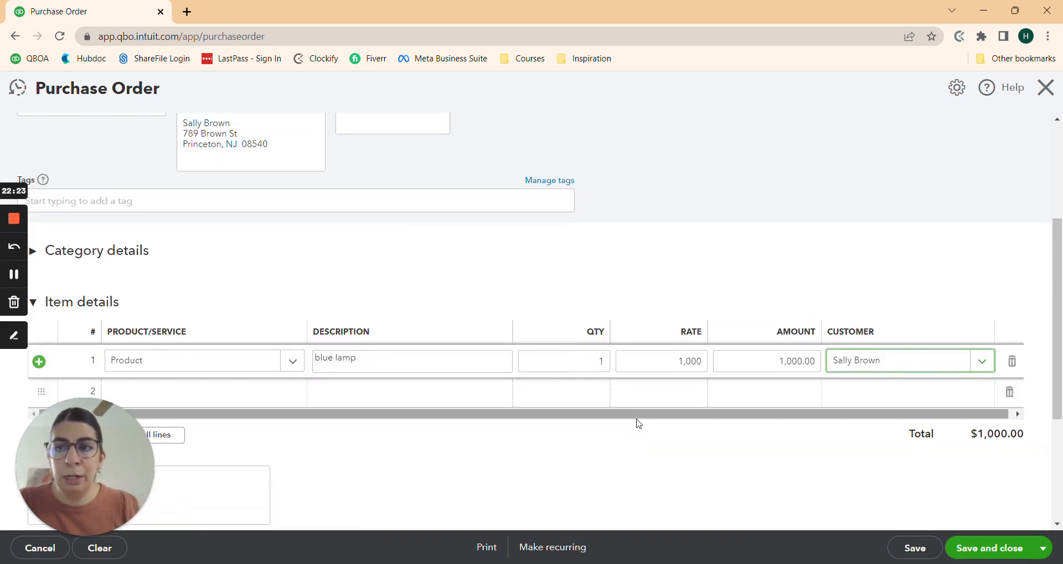
pyautogui.scroll(-3, 638, 424)
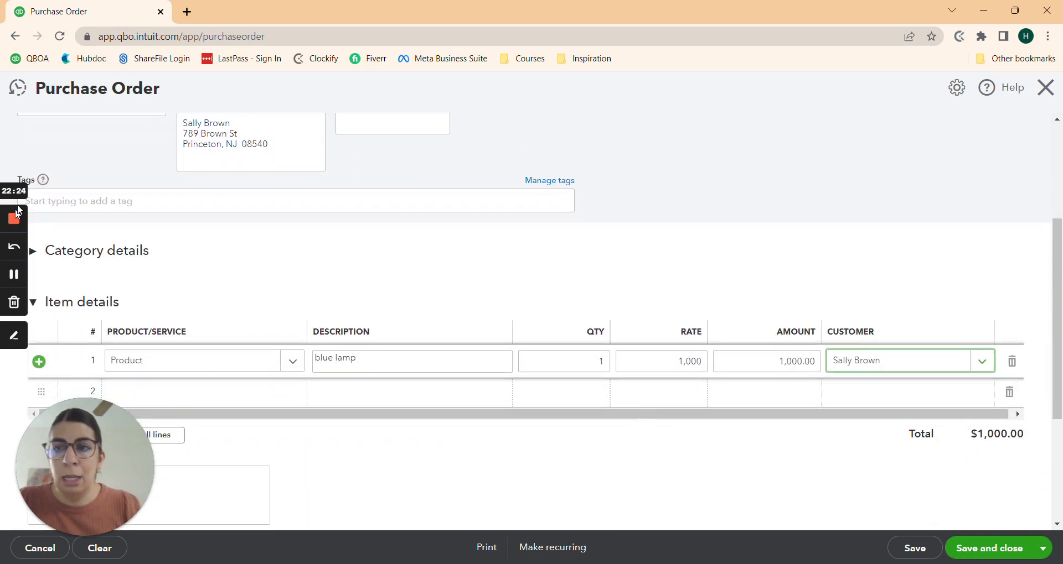
pyautogui.scroll(-3, 805, 350)
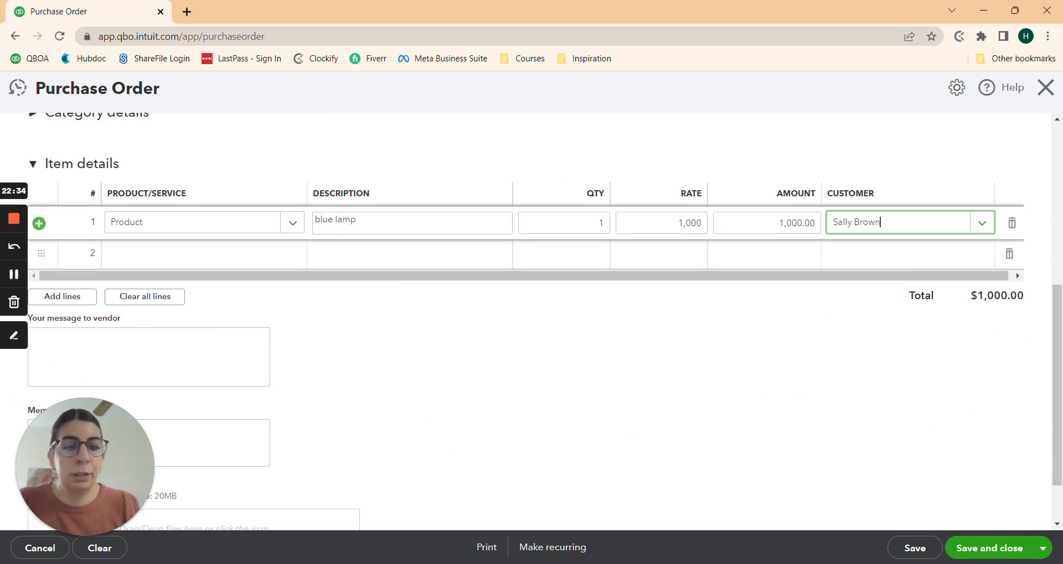
pyautogui.click(986, 552)
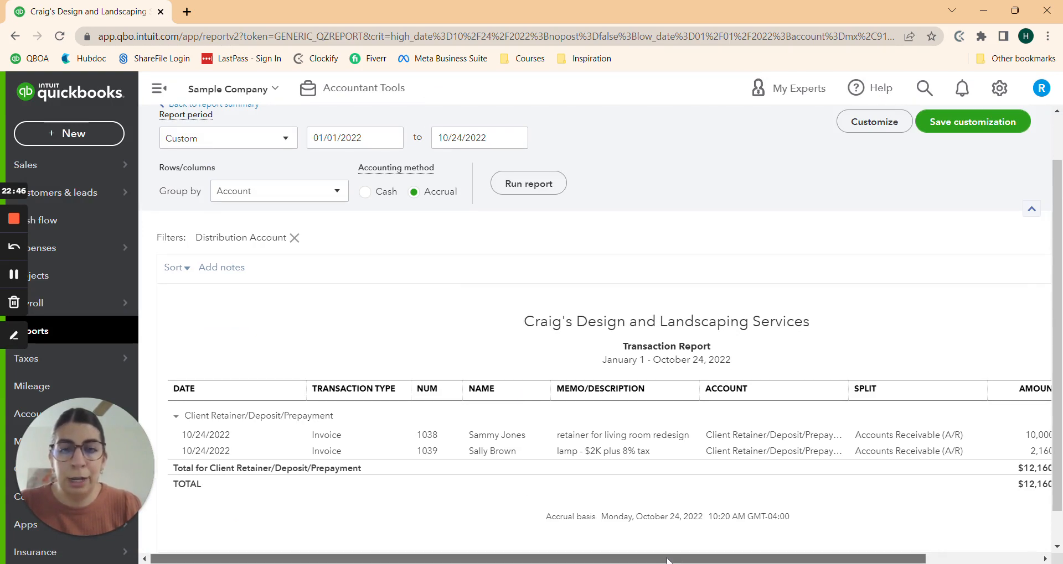
# Step: Search the reports for 'open' and open the Open Purchase Order List report
pyautogui.hscroll(2, 675, 558)
pyautogui.hscroll(-2, 692, 552)
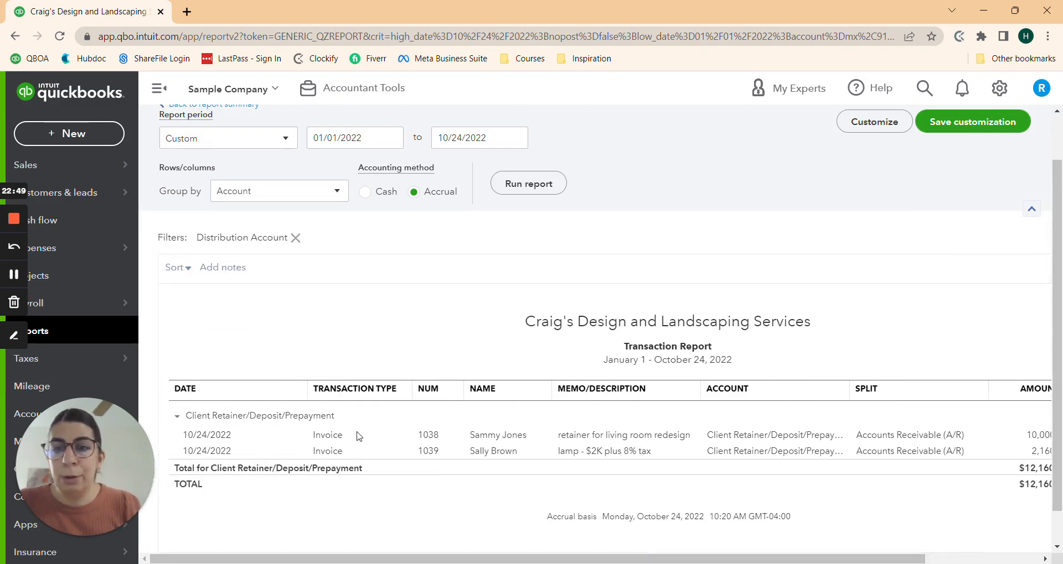
pyautogui.click(53, 333)
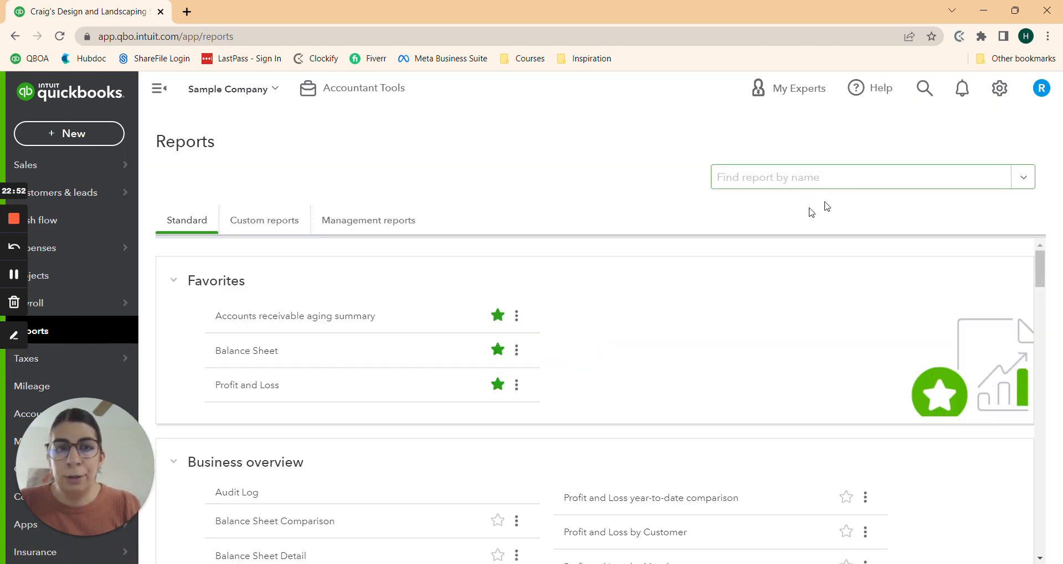
pyautogui.click(780, 179)
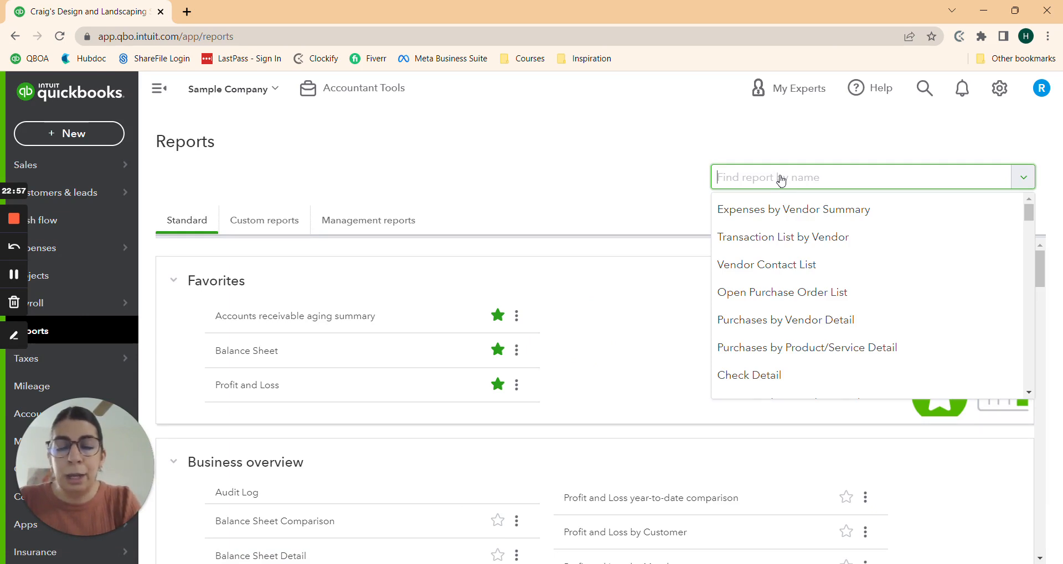
pyautogui.write('ope')
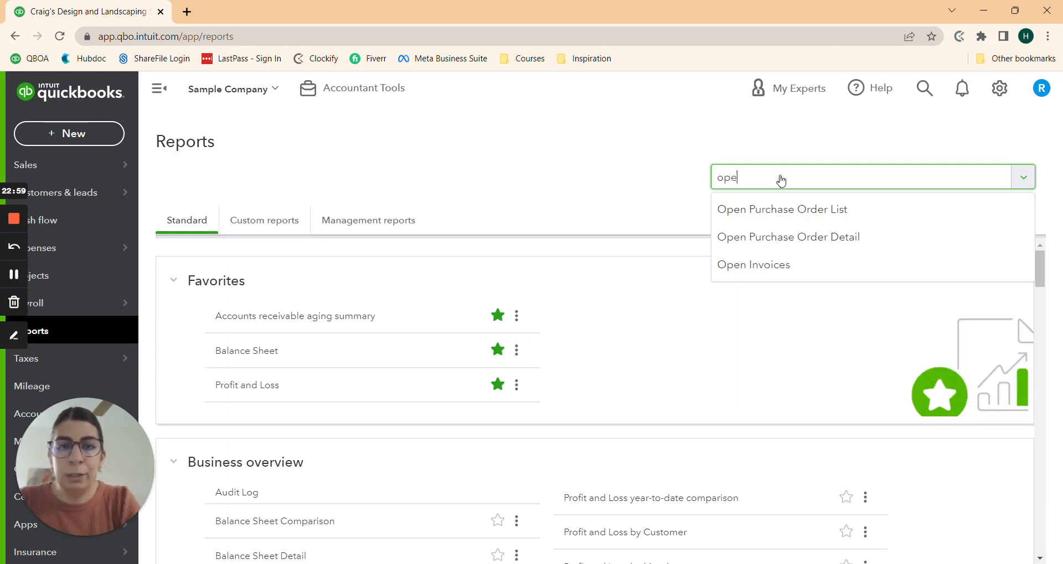
pyautogui.write('n')
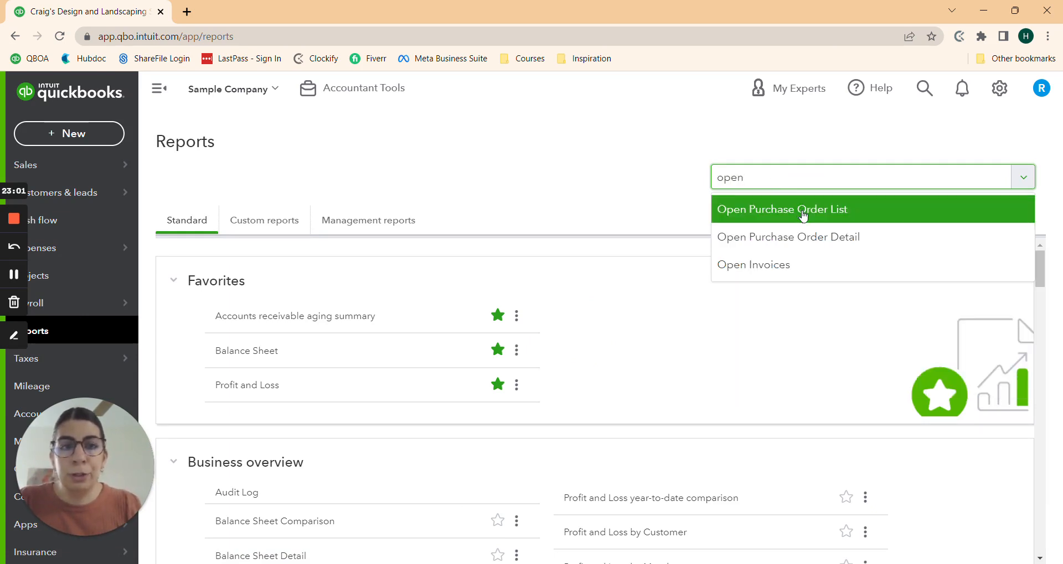
pyautogui.click(803, 215)
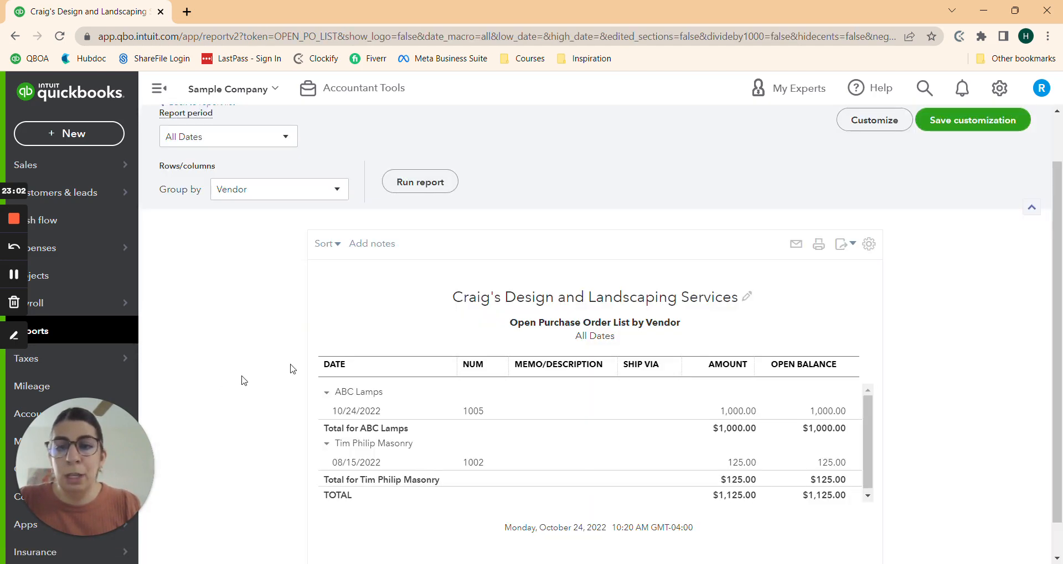
# Step: Start a new purchase order from the + New menu under Vendors
pyautogui.scroll(-1, 282, 372)
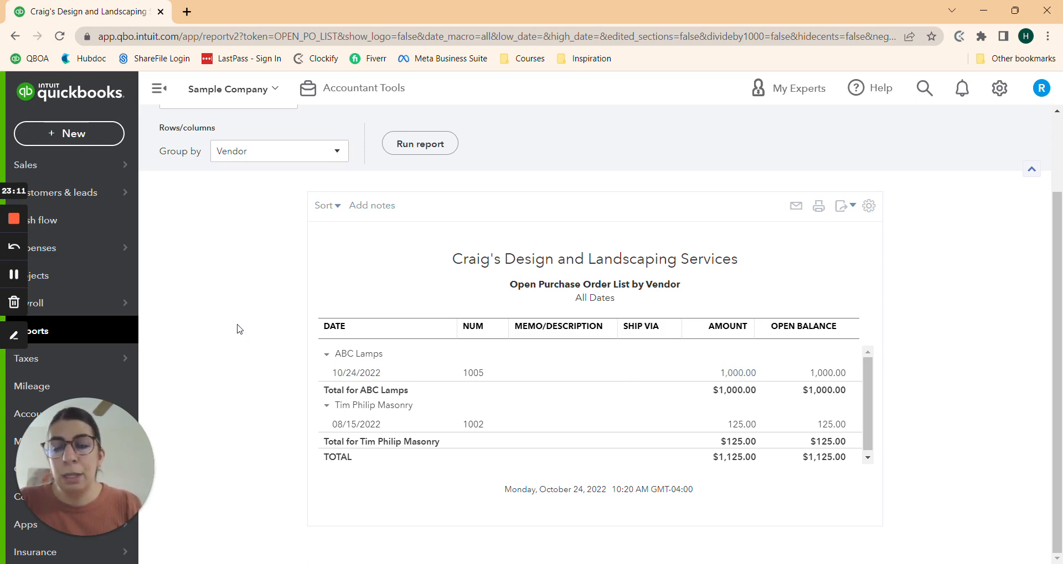
pyautogui.click(81, 133)
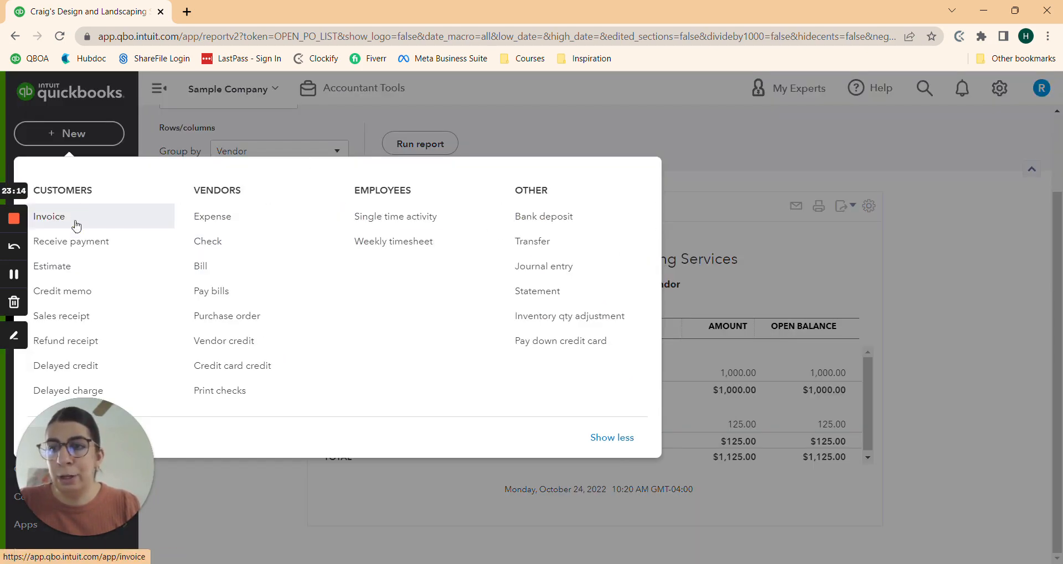
pyautogui.click(237, 313)
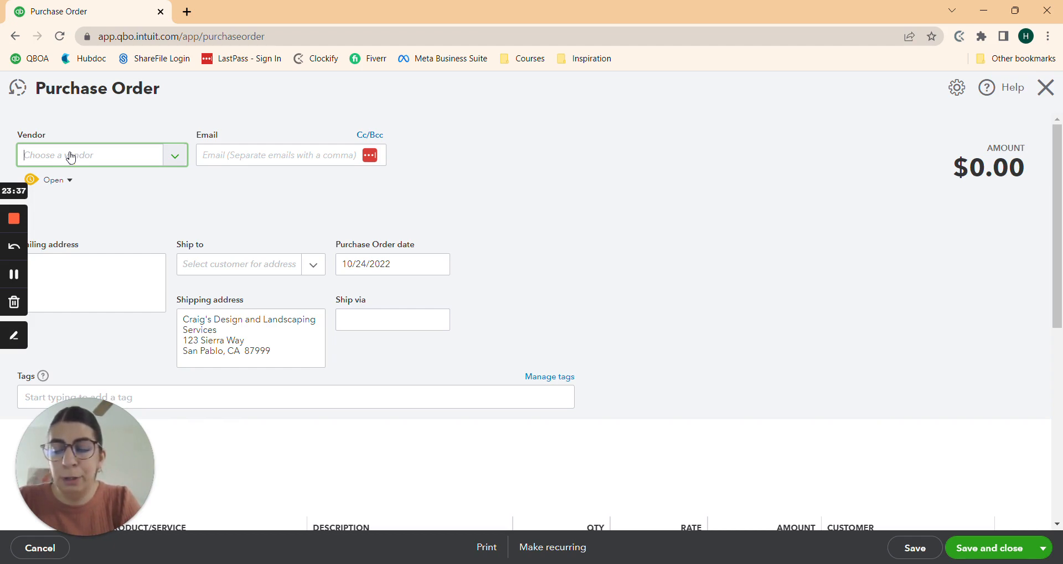
# Step: Add ABC Sofas as a new vendor with its e-mail address and save it
pyautogui.write('ABC')
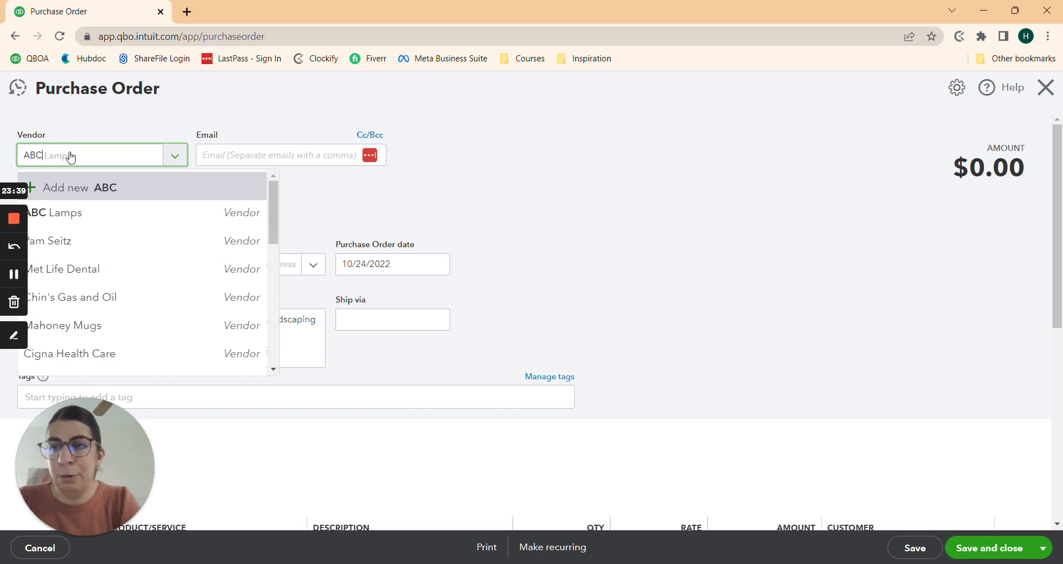
pyautogui.write(' Sofas')
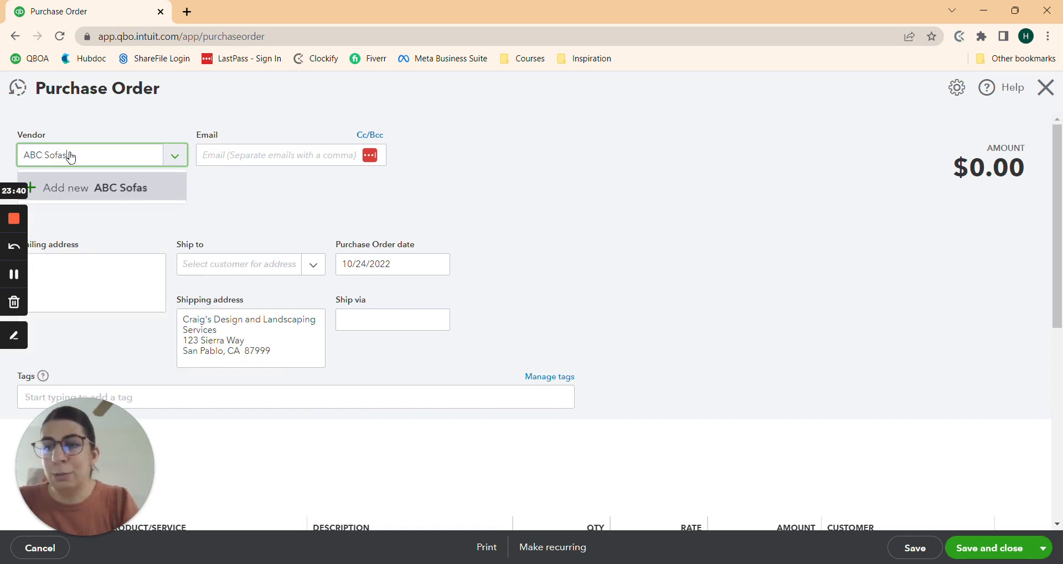
pyautogui.click(72, 186)
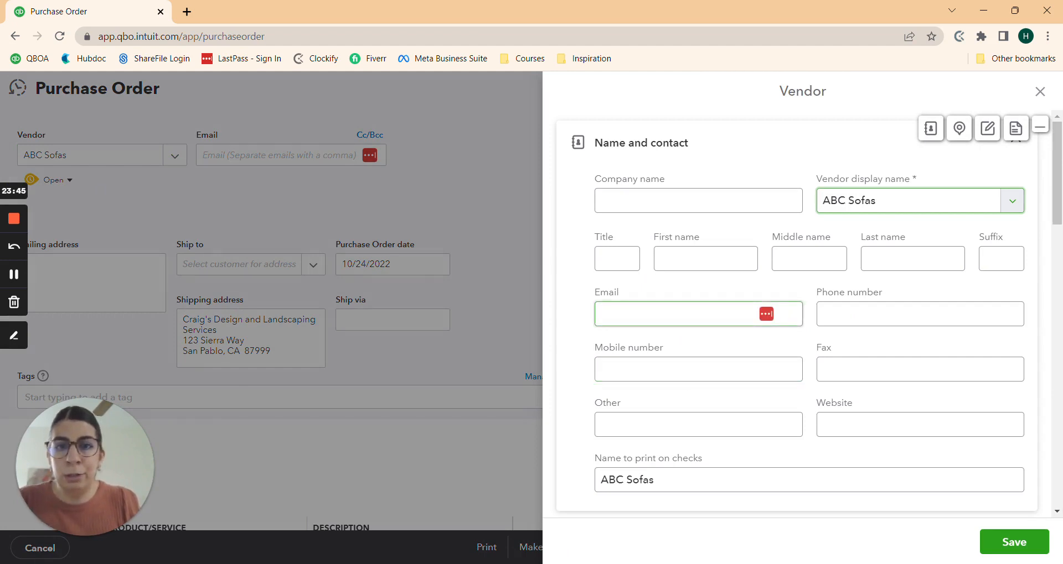
pyautogui.click(664, 314)
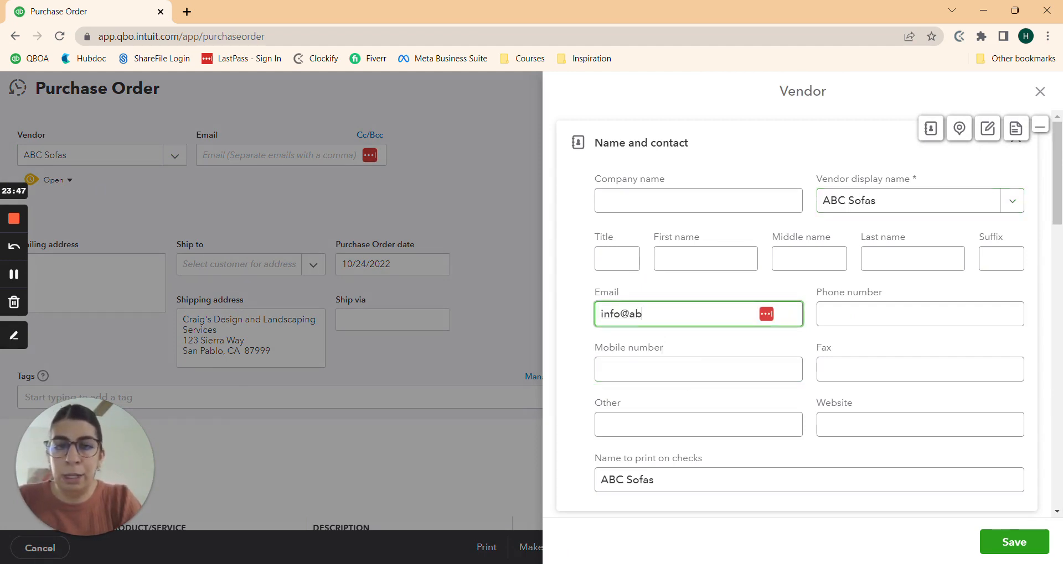
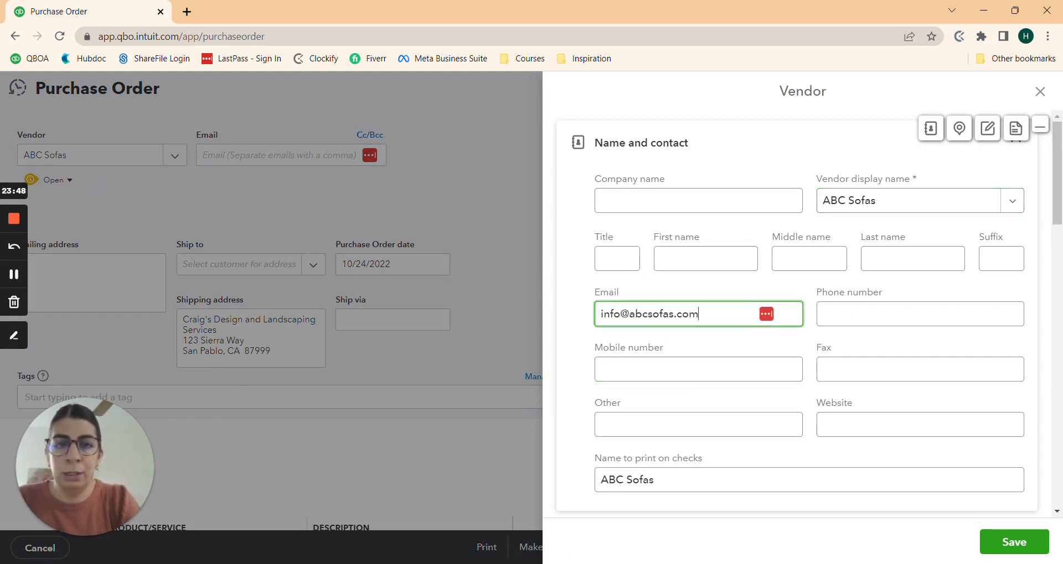
pyautogui.click(1014, 545)
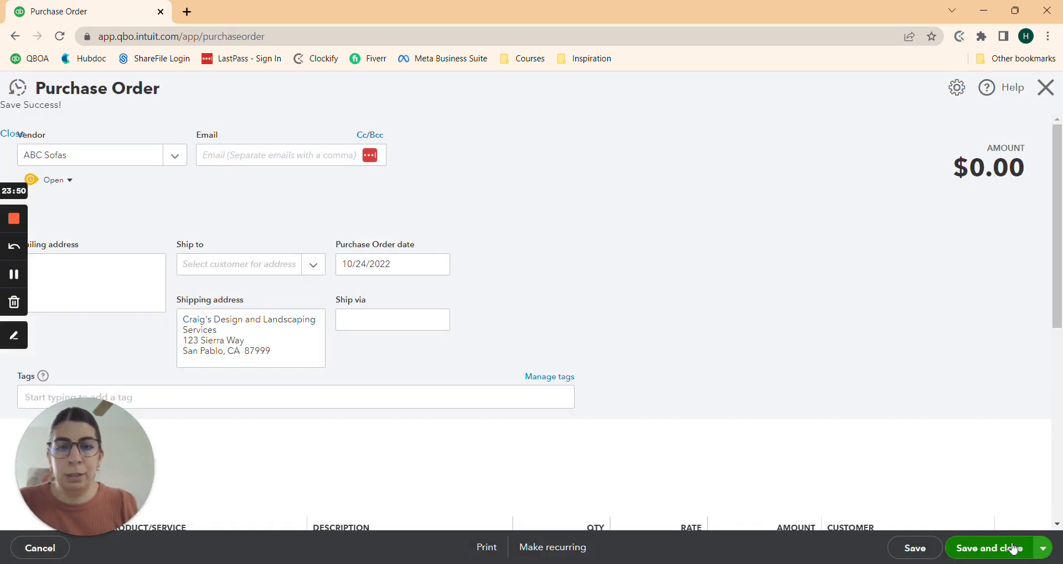
pyautogui.scroll(-3, 643, 277)
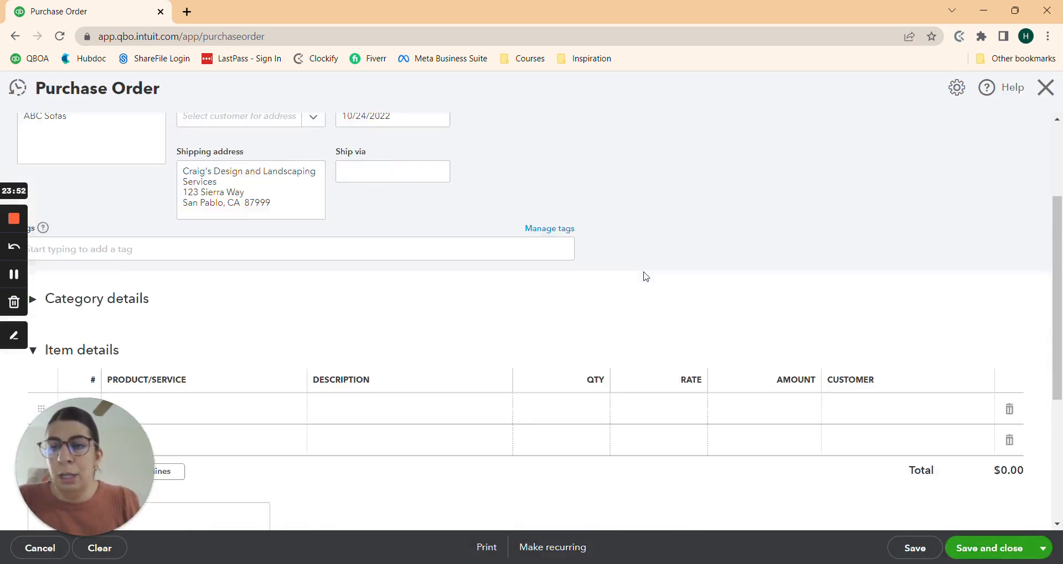
# Step: Fill line 1 with item Product, description 'paisley' and rate 2,000
pyautogui.scroll(-2, 644, 276)
pyautogui.click(197, 284)
pyautogui.write('product')
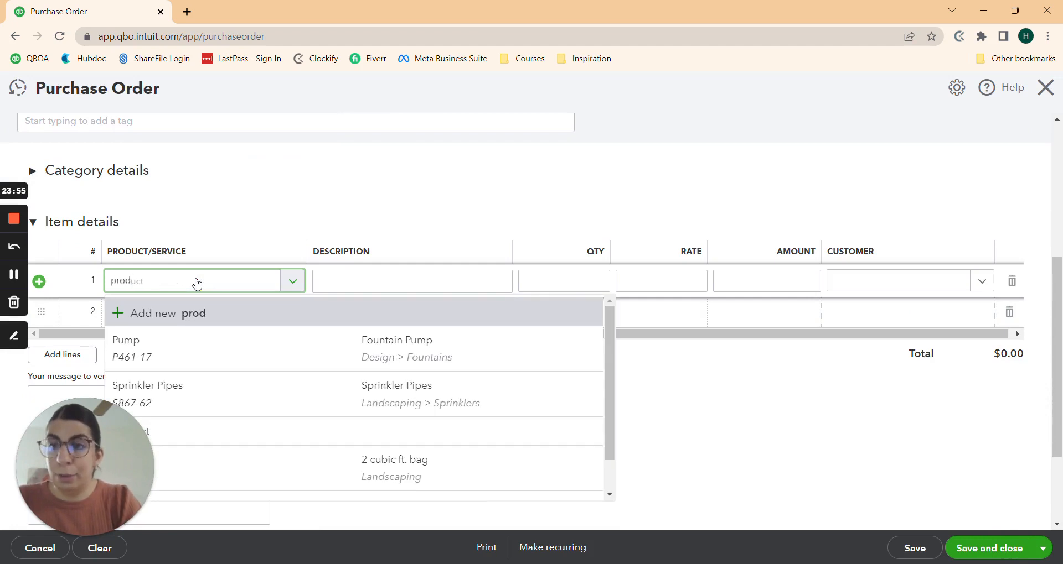
pyautogui.click(206, 339)
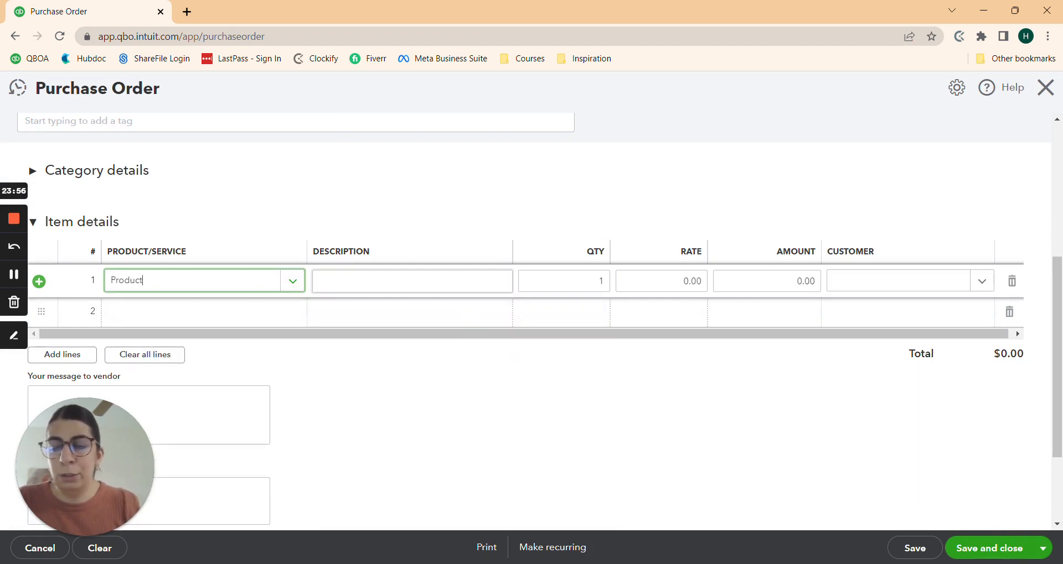
pyautogui.click(409, 281)
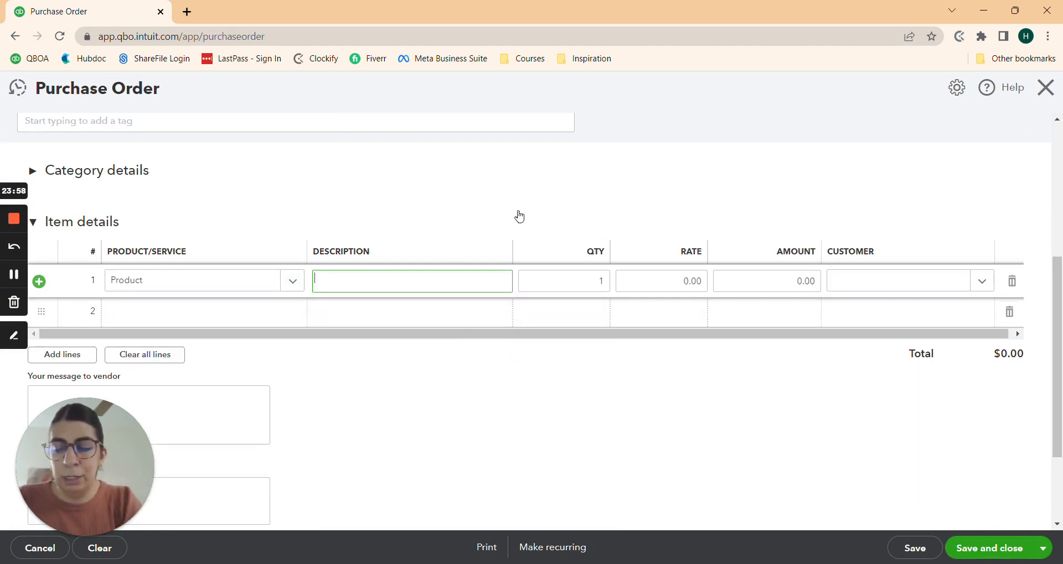
pyautogui.write('paisley')
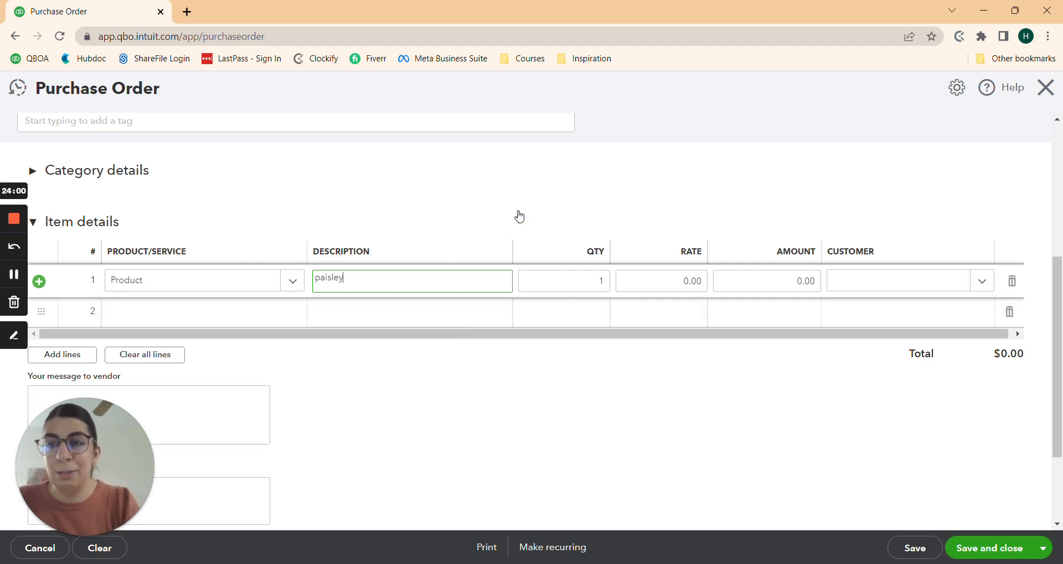
pyautogui.press('Tab')
pyautogui.press('Tab')
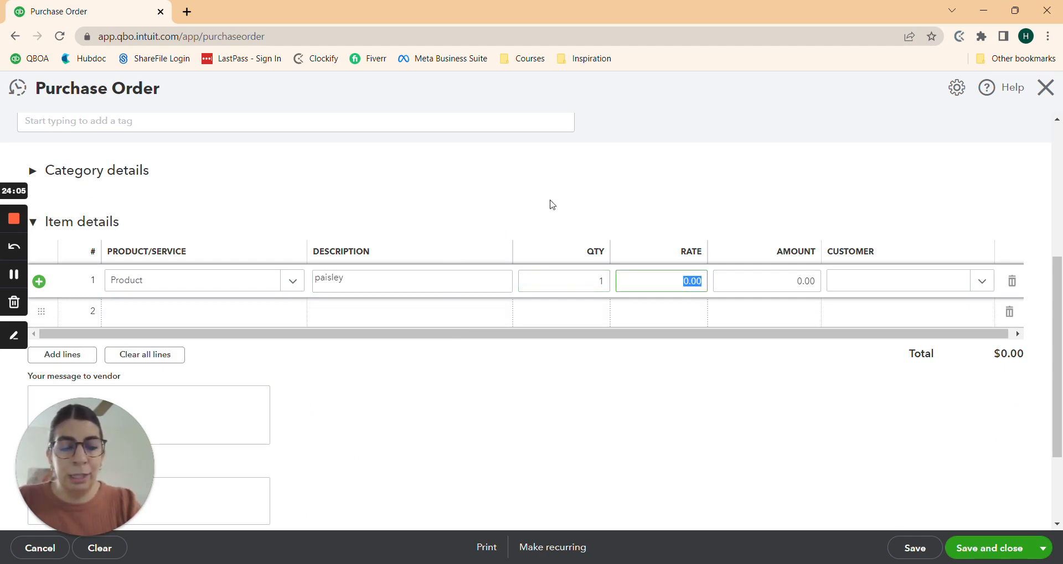
pyautogui.write('2000')
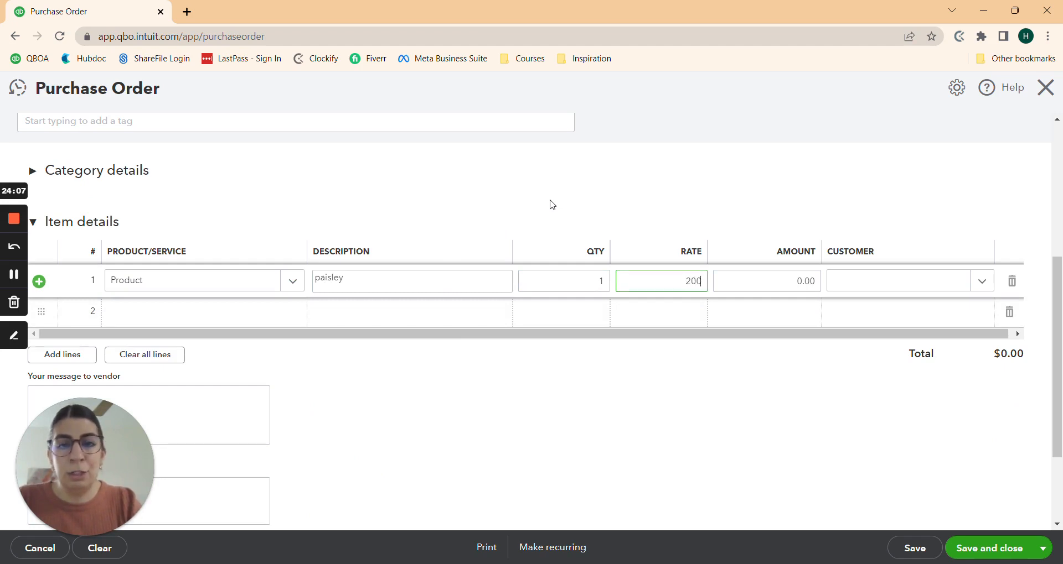
pyautogui.click(666, 419)
# Step: Assign the line to the matching customer and save and close the ABC Sofas order
pyautogui.click(889, 283)
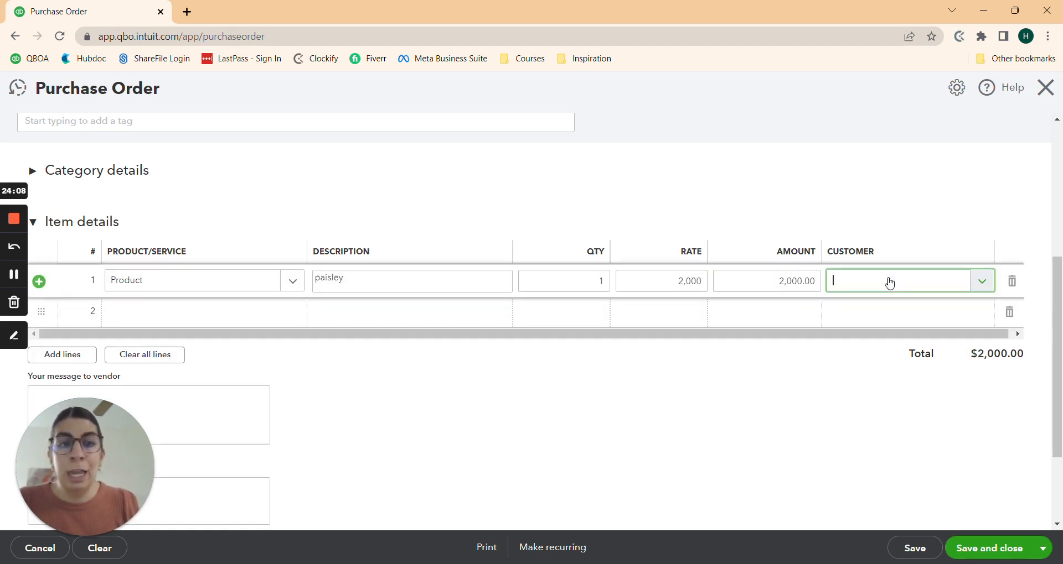
pyautogui.write('sammy')
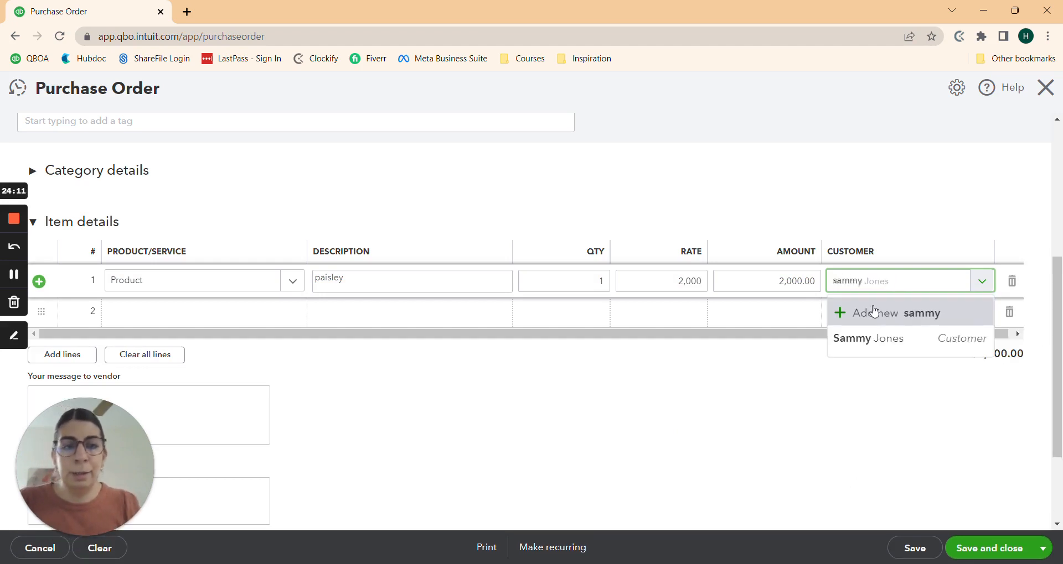
pyautogui.click(864, 342)
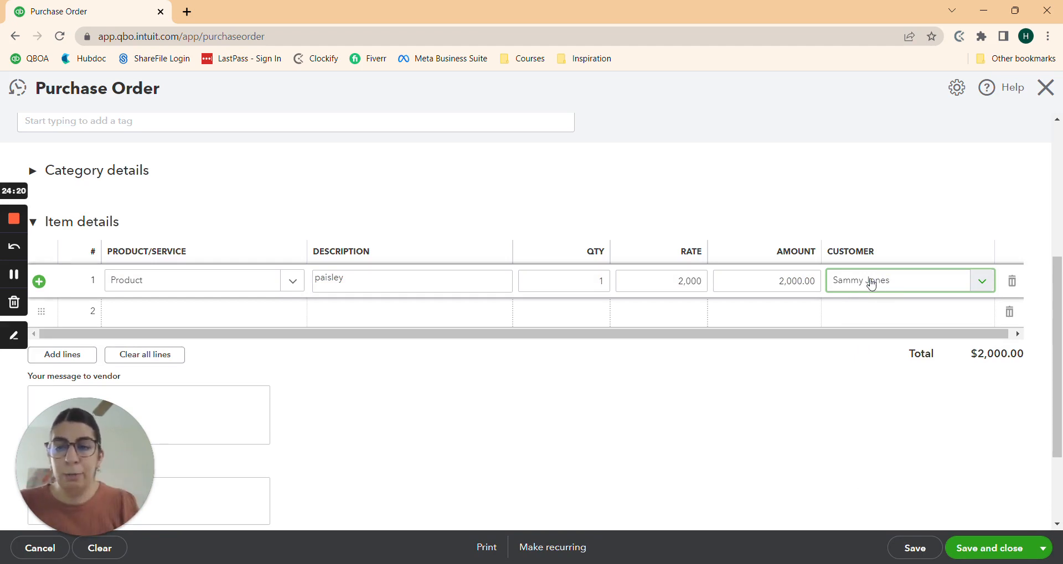
pyautogui.scroll(-3, 780, 407)
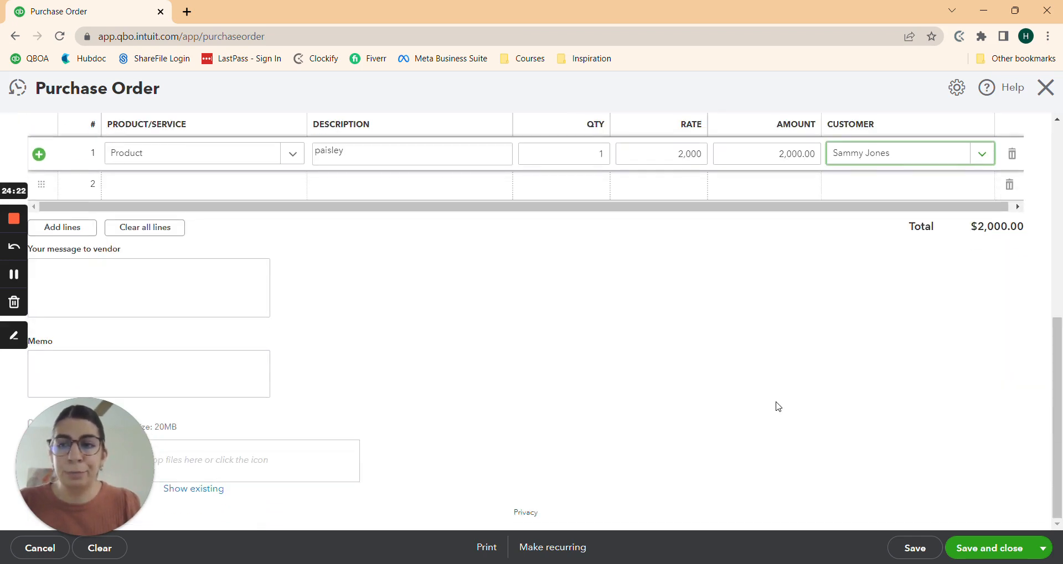
pyautogui.click(983, 554)
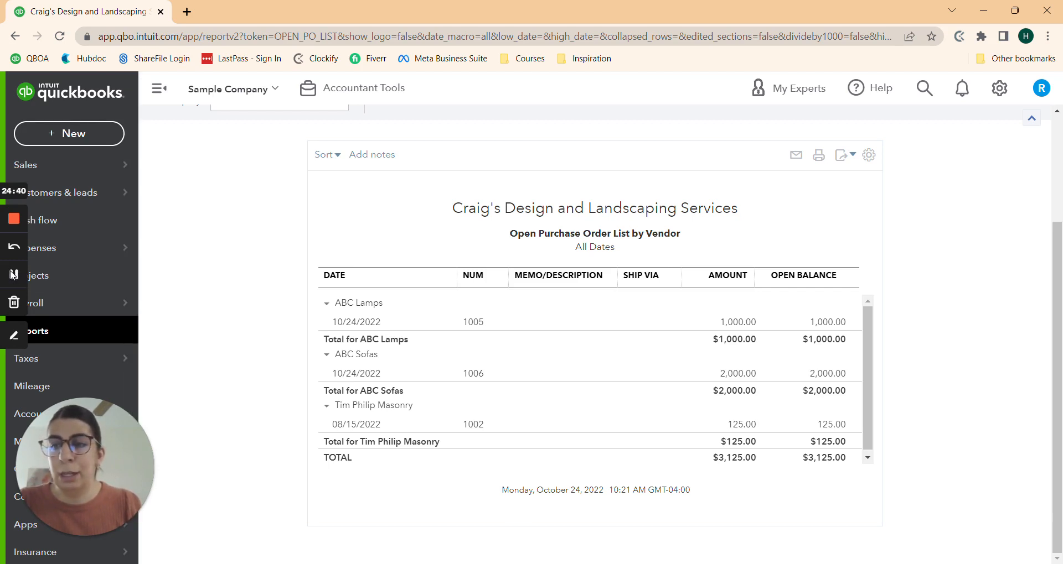
# Step: Open ABC Lamps purchase order 1005 from the Open Purchase Order List report
pyautogui.scroll(1, 274, 291)
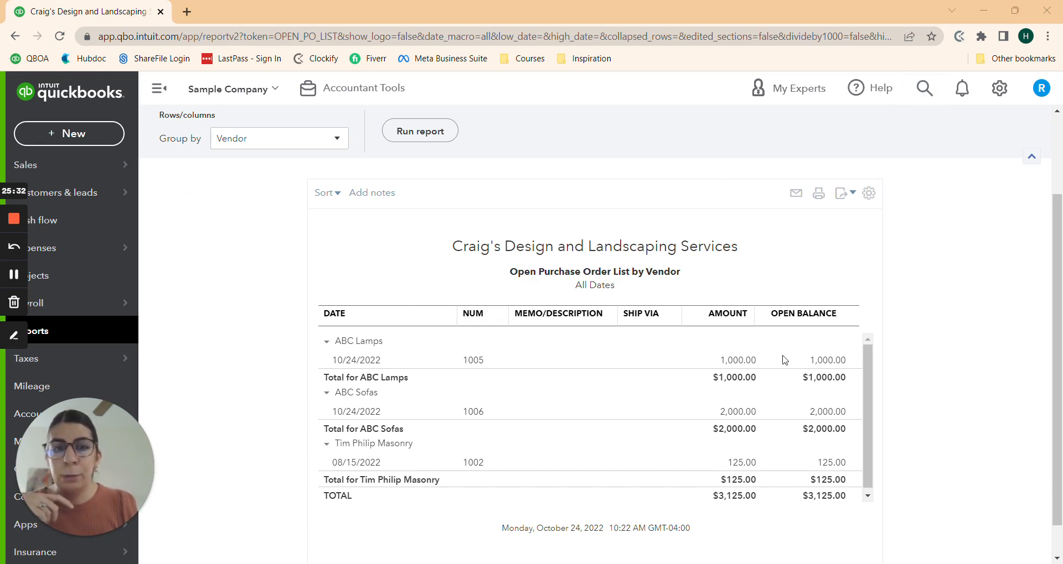
pyautogui.click(354, 361)
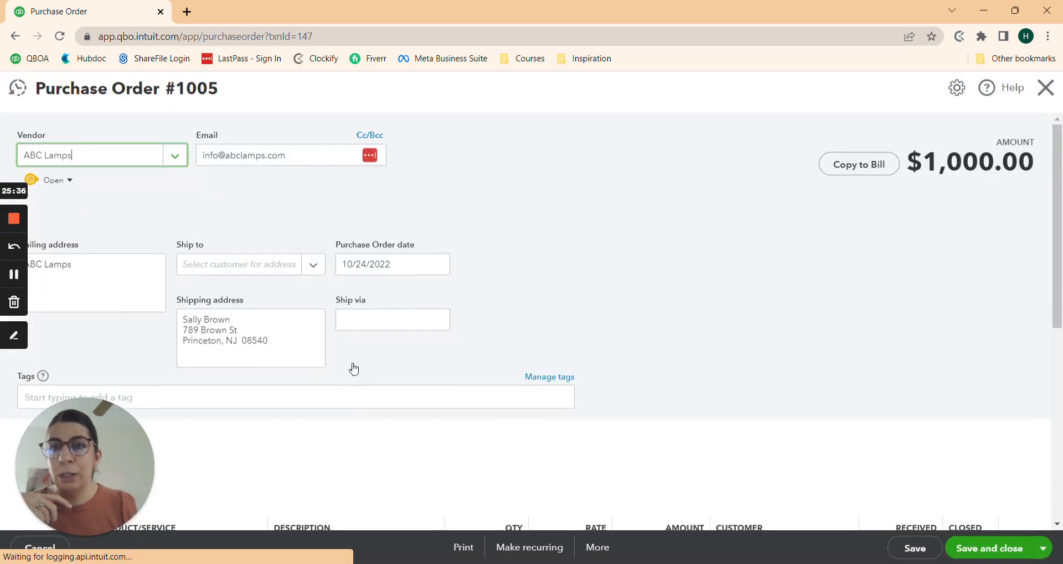
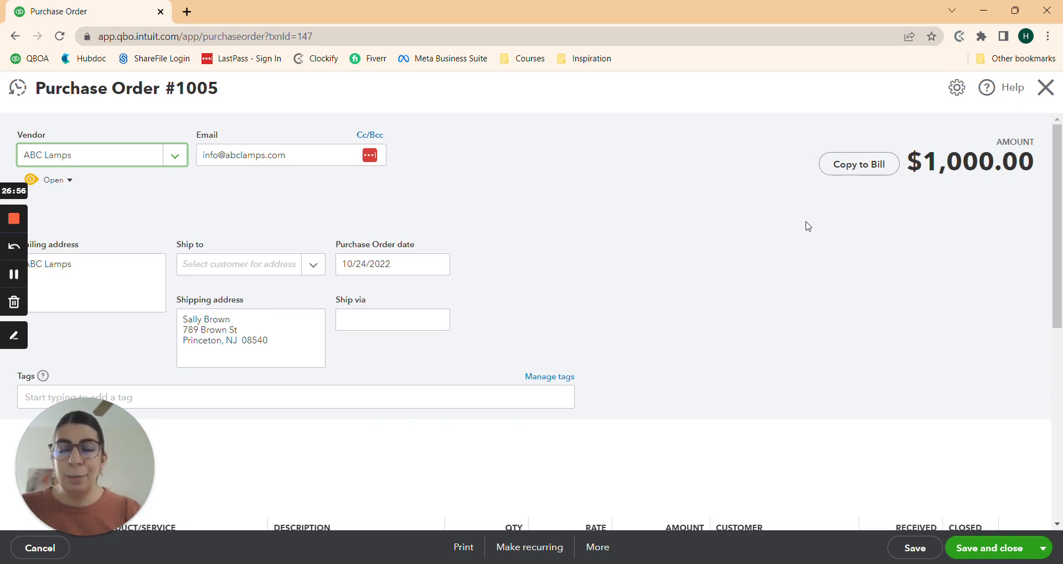
# Step: Copy ABC Lamps purchase order 1005 to a bill and scroll to its item details
pyautogui.click(857, 165)
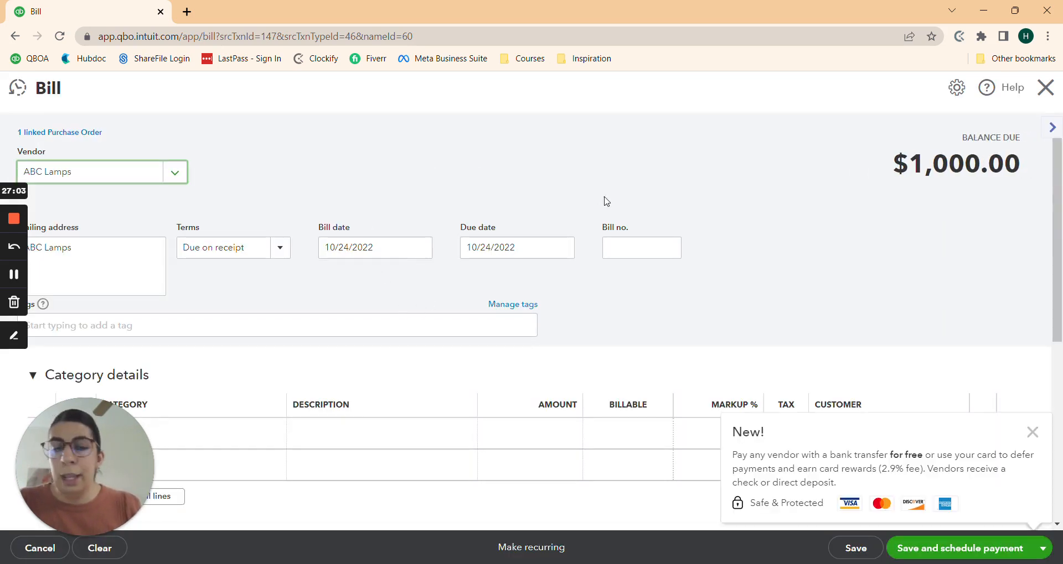
pyautogui.scroll(-5, 739, 210)
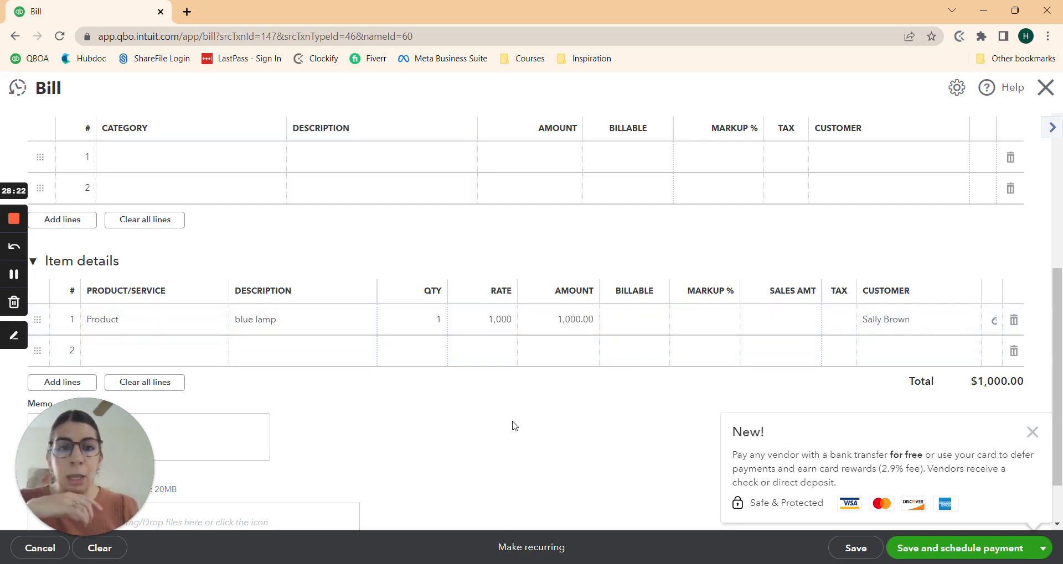
# Step: Put the bill's blue lamp item row into edit mode
pyautogui.click(634, 328)
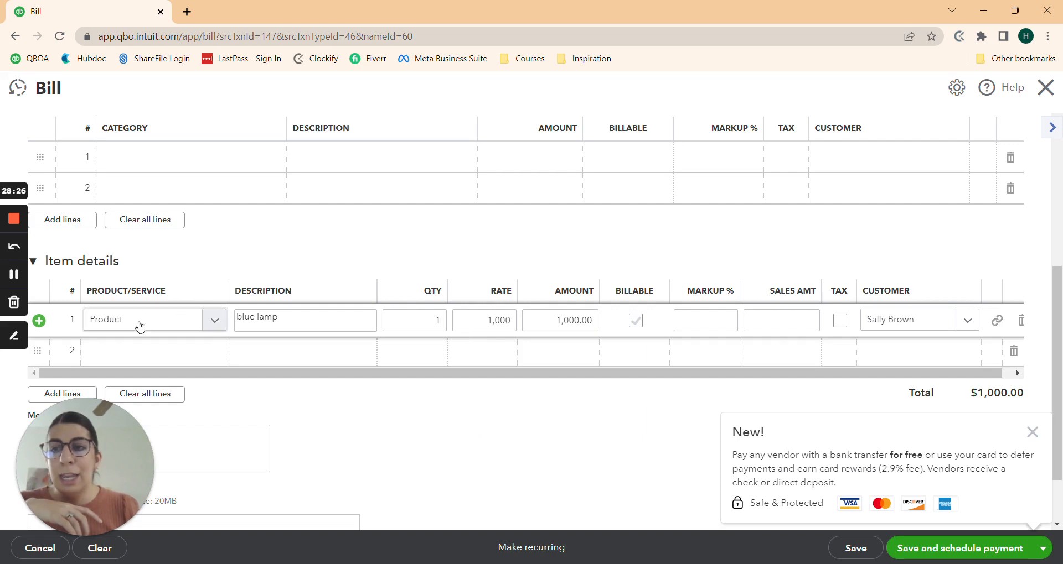
pyautogui.scroll(5, 182, 332)
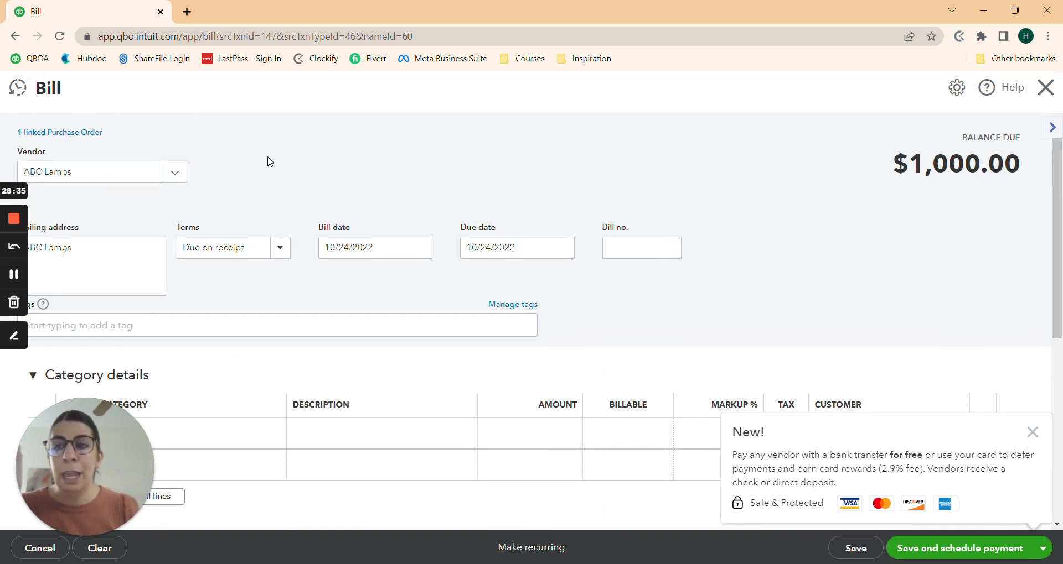
pyautogui.scroll(-3, 356, 147)
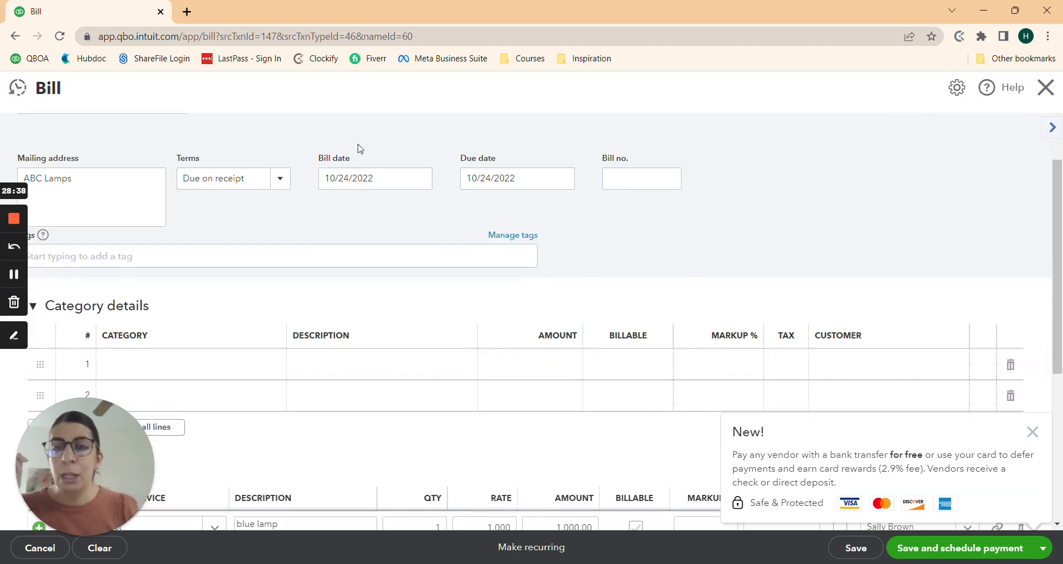
pyautogui.scroll(-3, 283, 204)
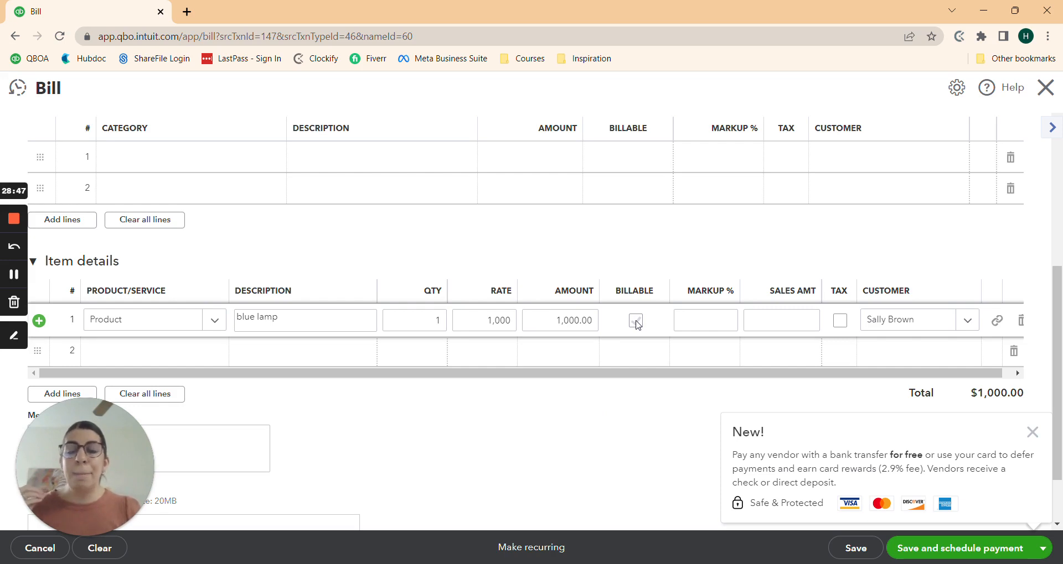
# Step: Mark the blue lamp line billable with 100% markup, giving a 2,000.00 sales amount
pyautogui.click(635, 321)
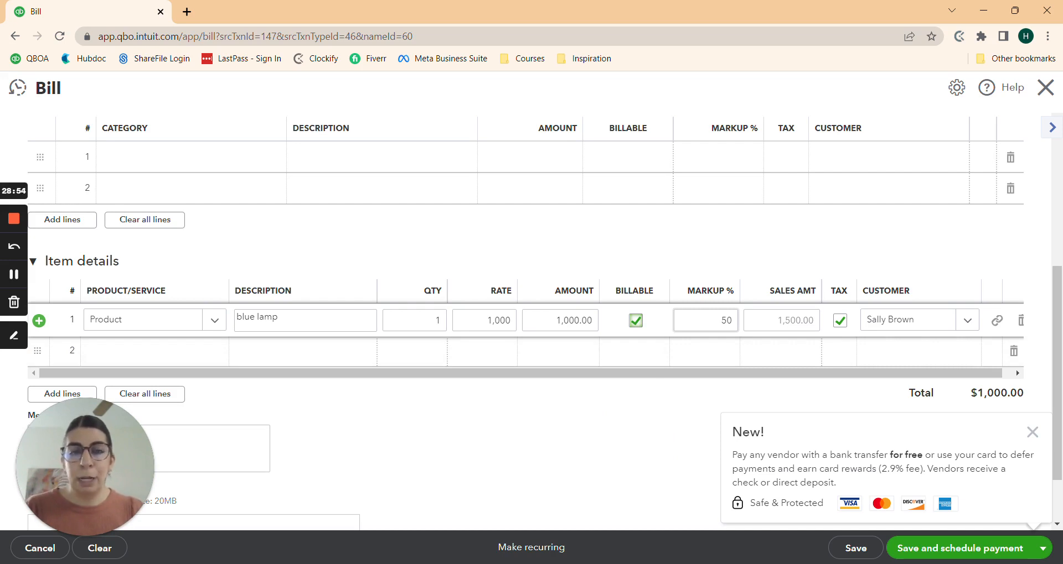
pyautogui.press('Tab')
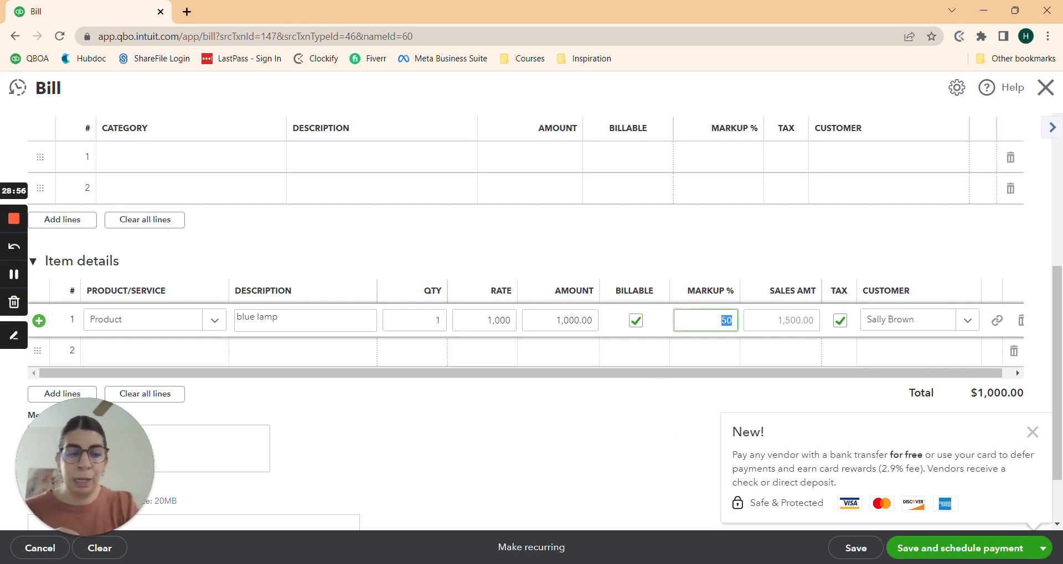
pyautogui.write('100')
pyautogui.click(773, 327)
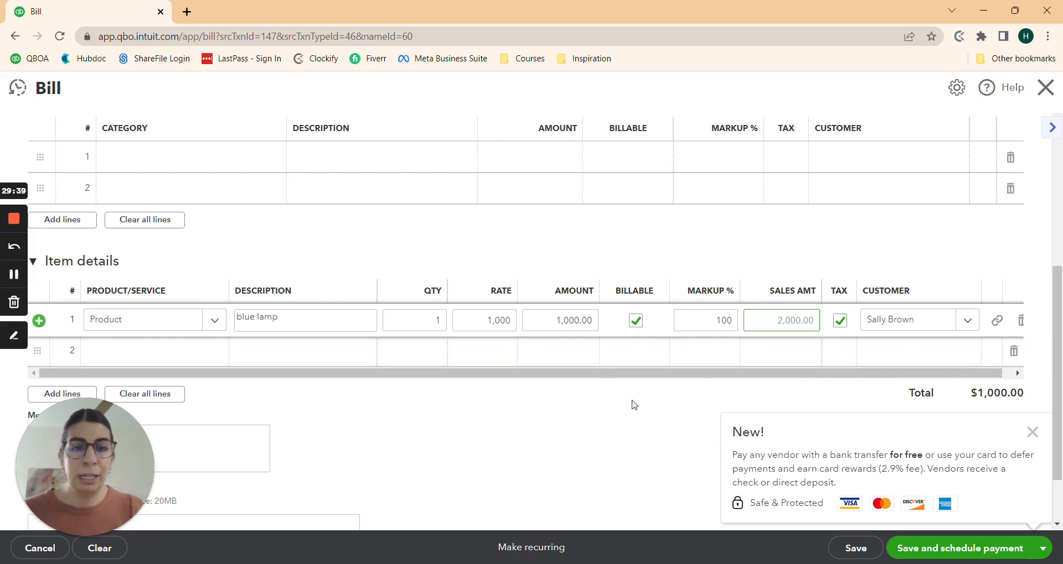
pyautogui.click(1032, 432)
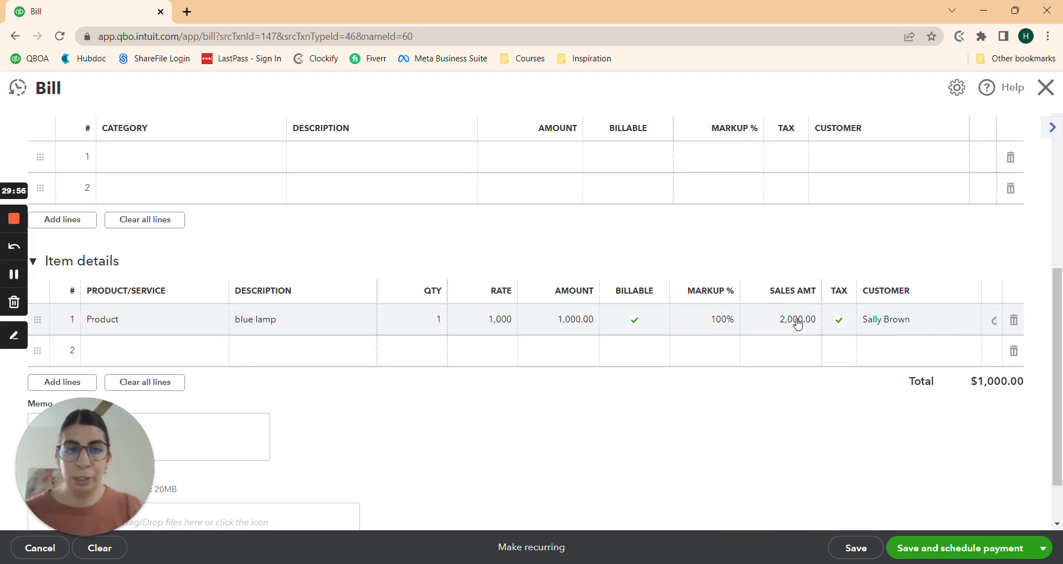
pyautogui.scroll(-1, 783, 426)
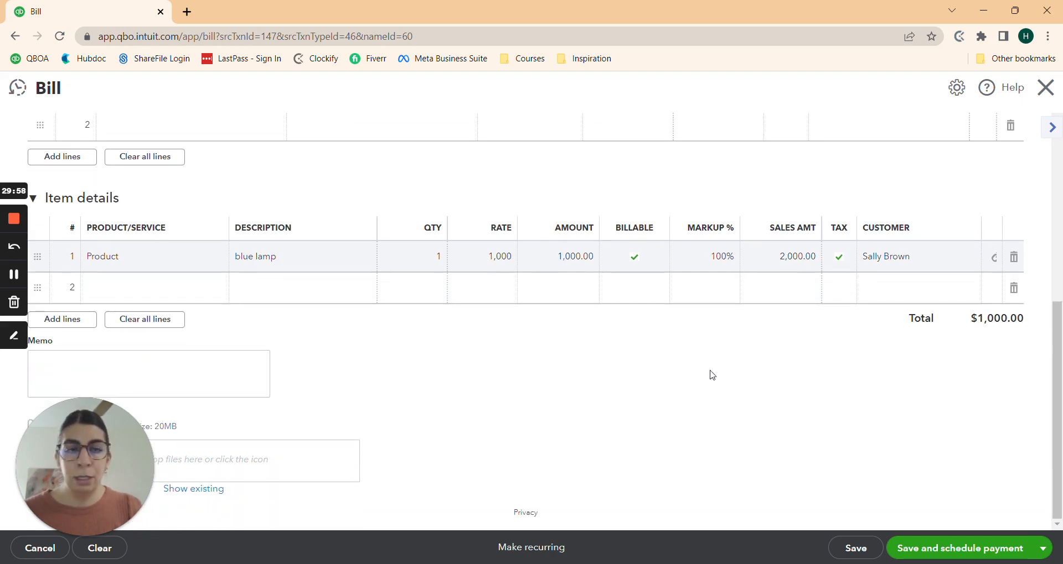
# Step: Save the $1,000.00 blue lamp bill and close it to return to the report
pyautogui.click(861, 549)
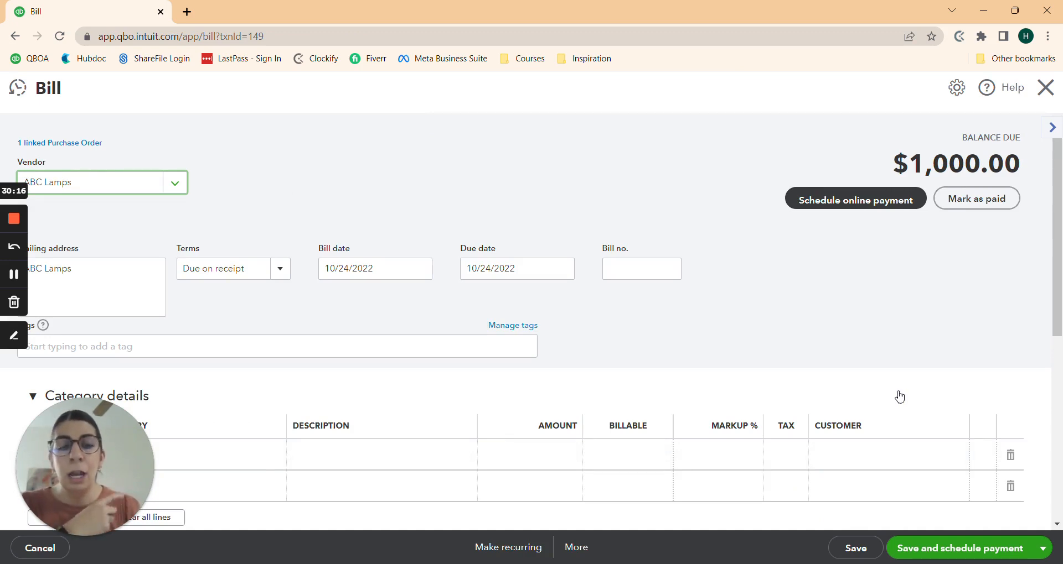
pyautogui.click(1042, 549)
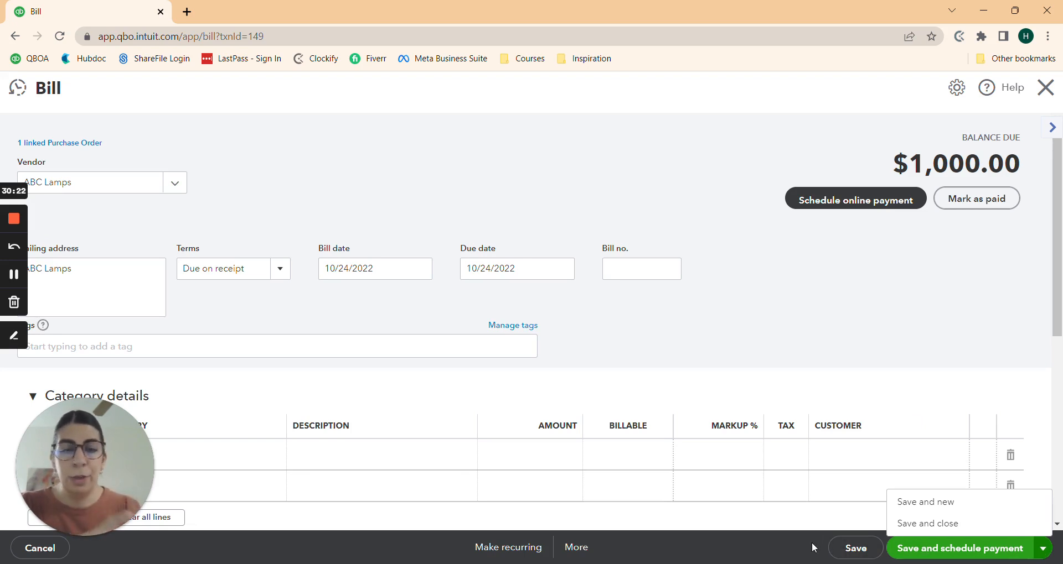
pyautogui.click(852, 551)
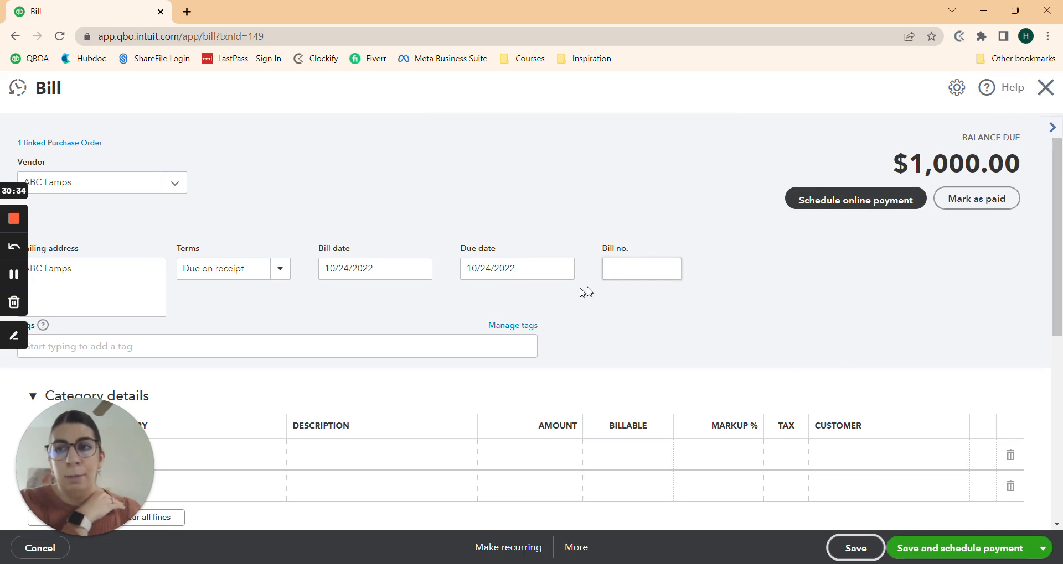
pyautogui.scroll(-6, 597, 294)
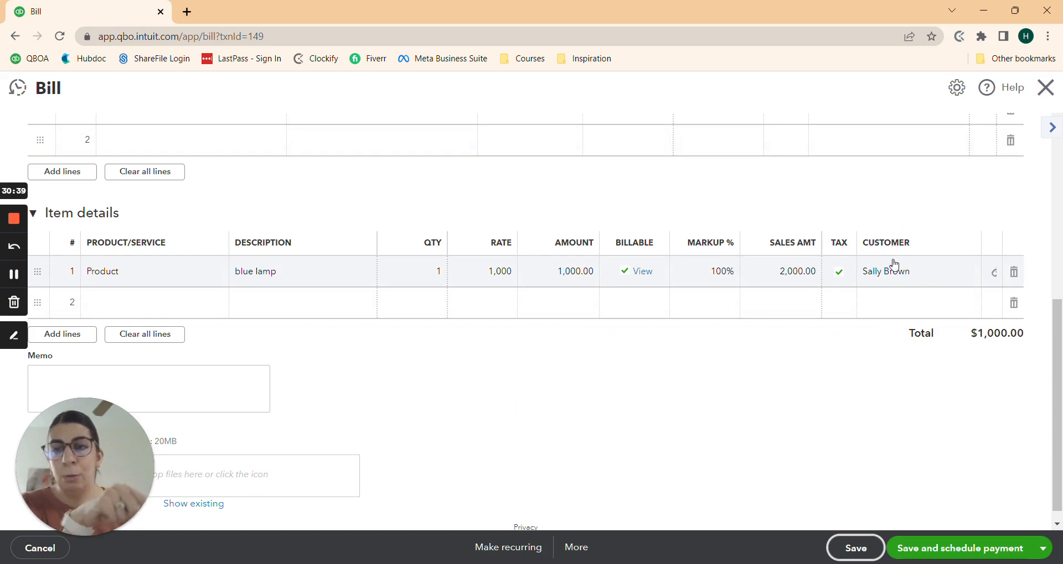
pyautogui.click(1055, 98)
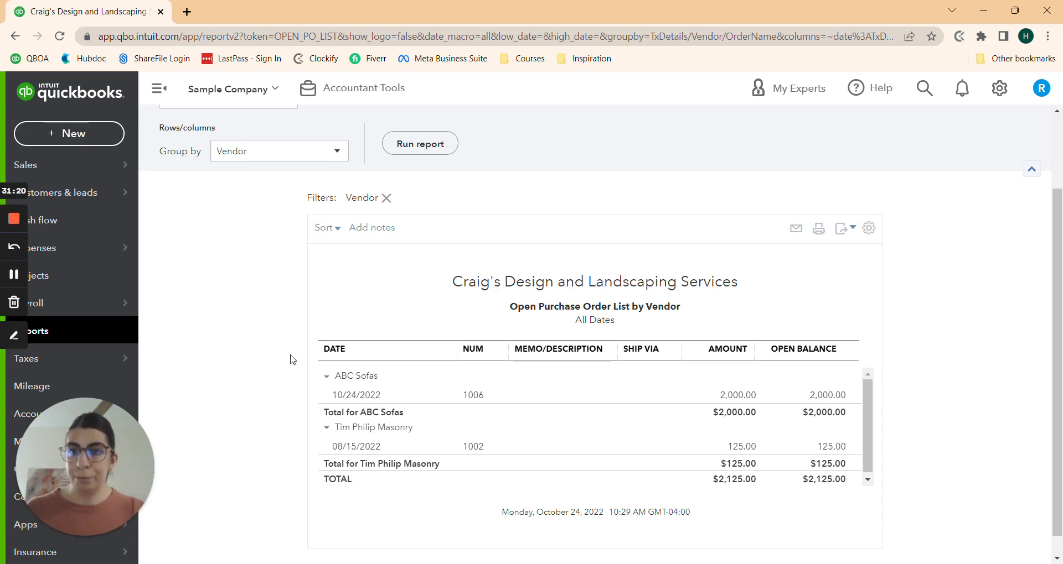
# Step: Open ABC Sofas purchase order 1006 for 2,000.00 and copy it to a bill
pyautogui.click(736, 397)
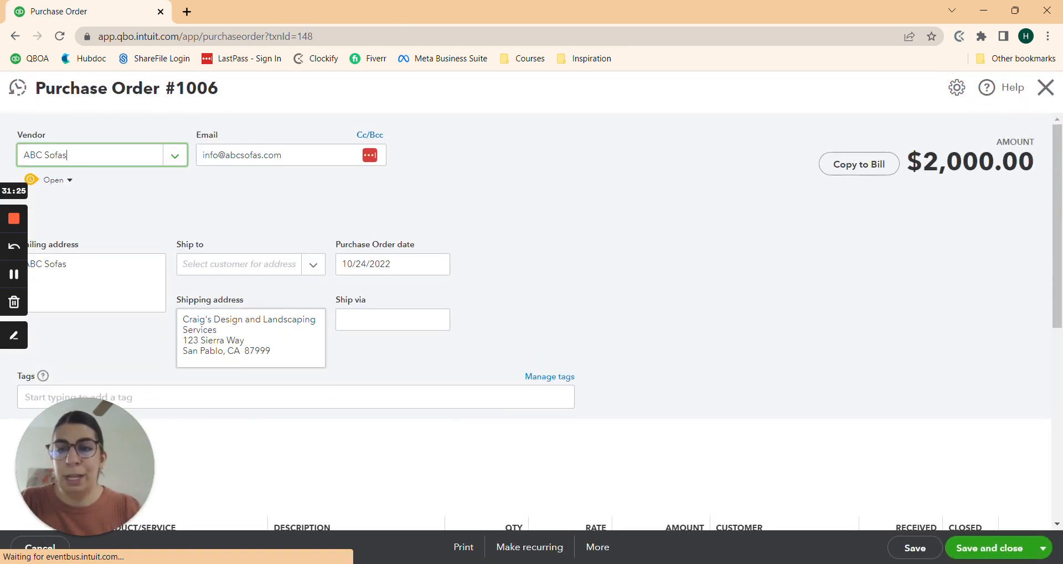
pyautogui.scroll(-3, 708, 213)
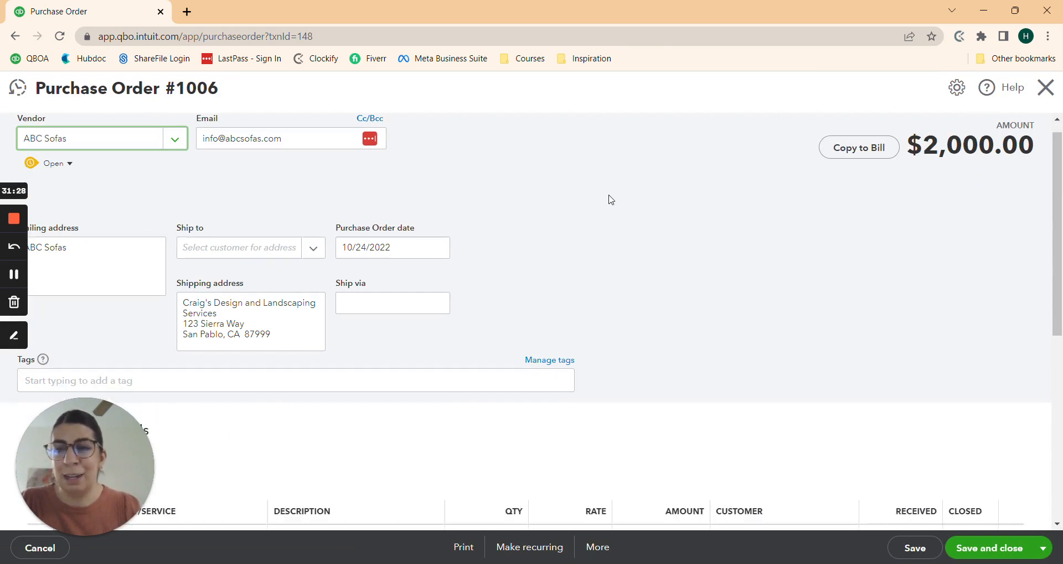
pyautogui.scroll(1, 708, 218)
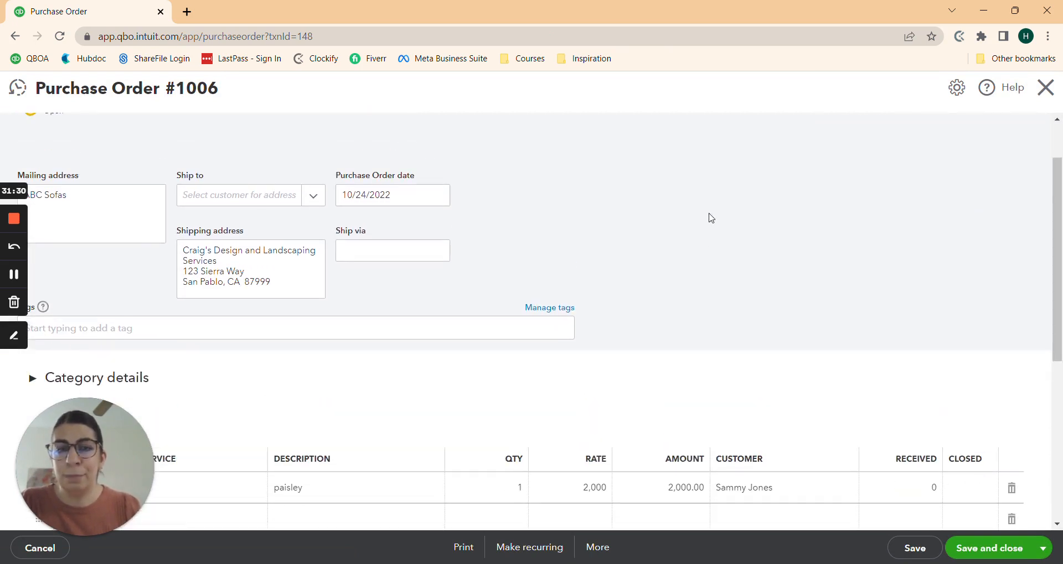
pyautogui.scroll(-4, 638, 230)
pyautogui.scroll(5, 740, 359)
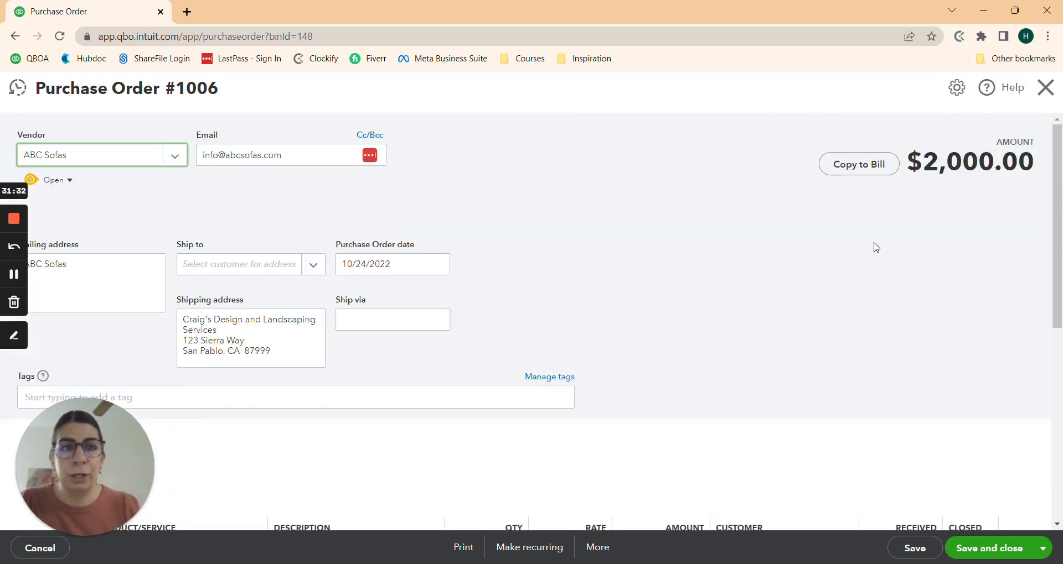
pyautogui.click(851, 166)
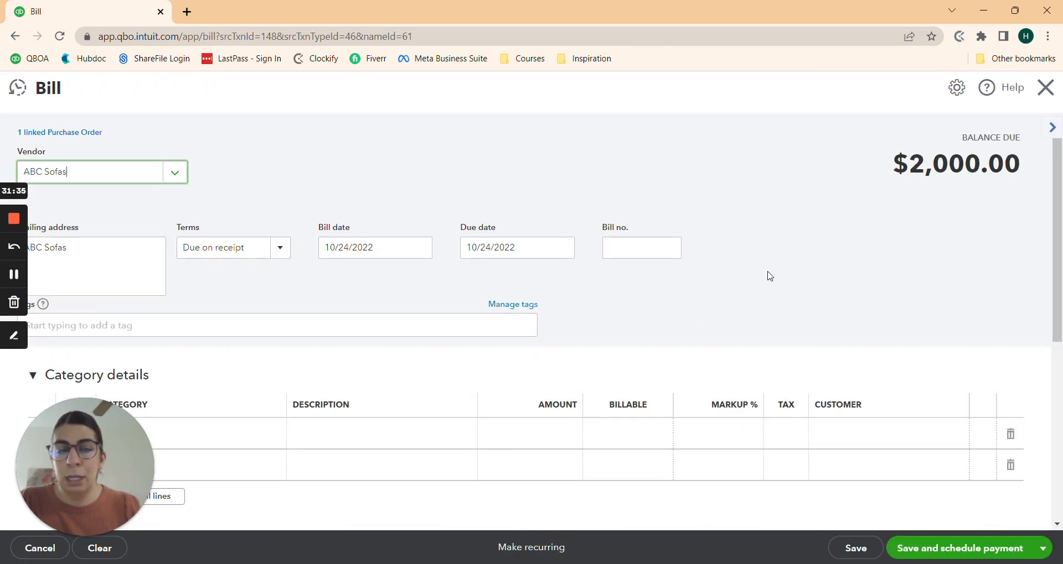
pyautogui.scroll(-3, 751, 210)
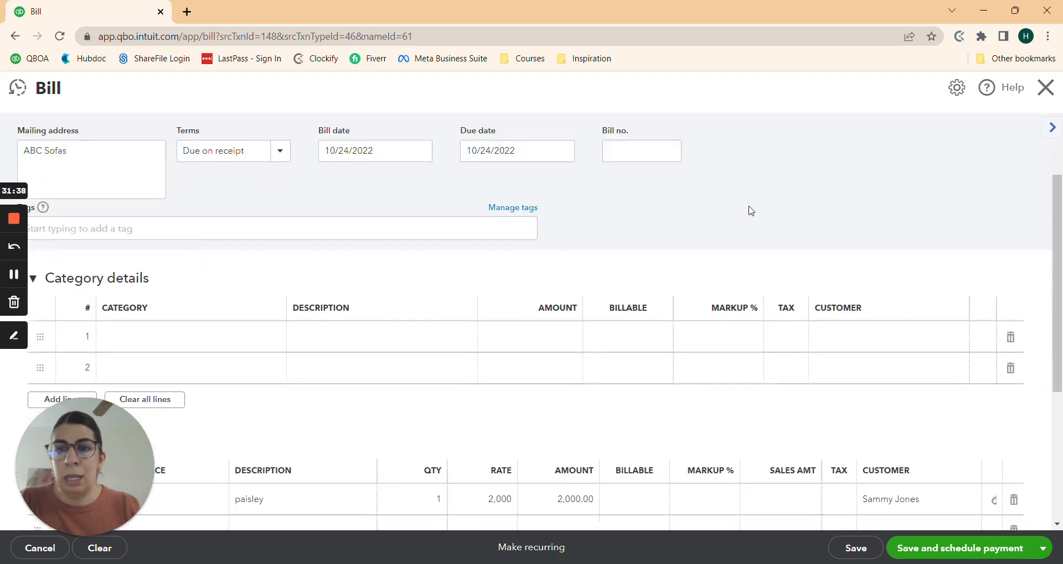
pyautogui.scroll(1, 431, 243)
pyautogui.scroll(1, 348, 311)
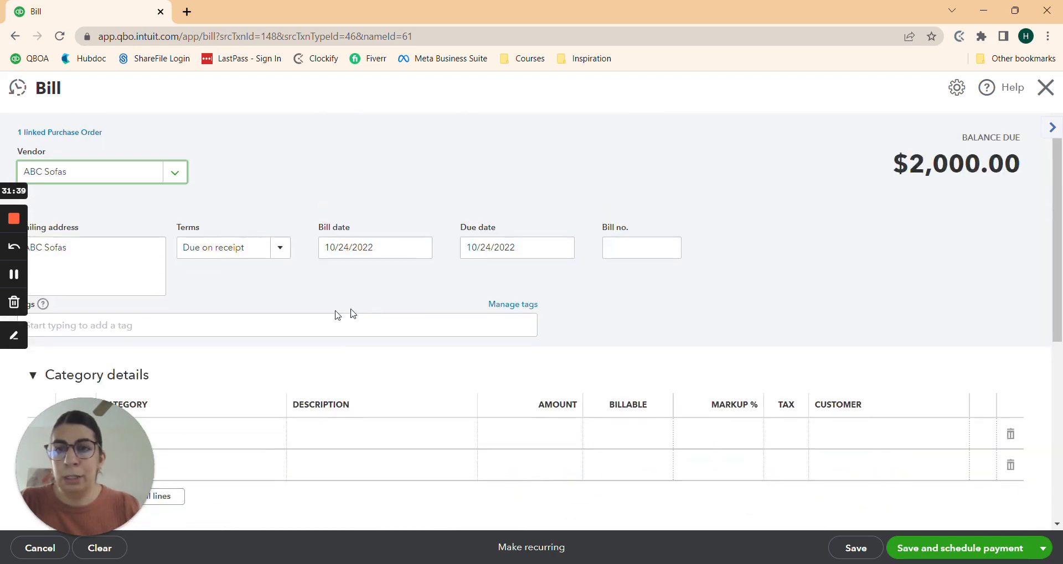
pyautogui.scroll(-3, 348, 311)
pyautogui.scroll(-3, 162, 300)
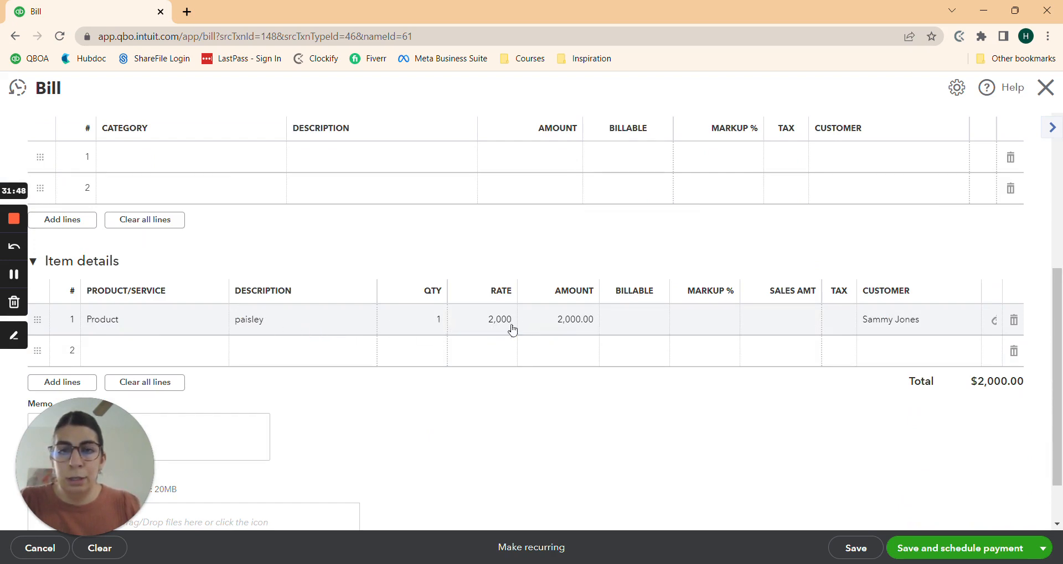
# Step: Confirm the paisley line is billable at 50% markup and save the $2,000.00 bill
pyautogui.click(638, 325)
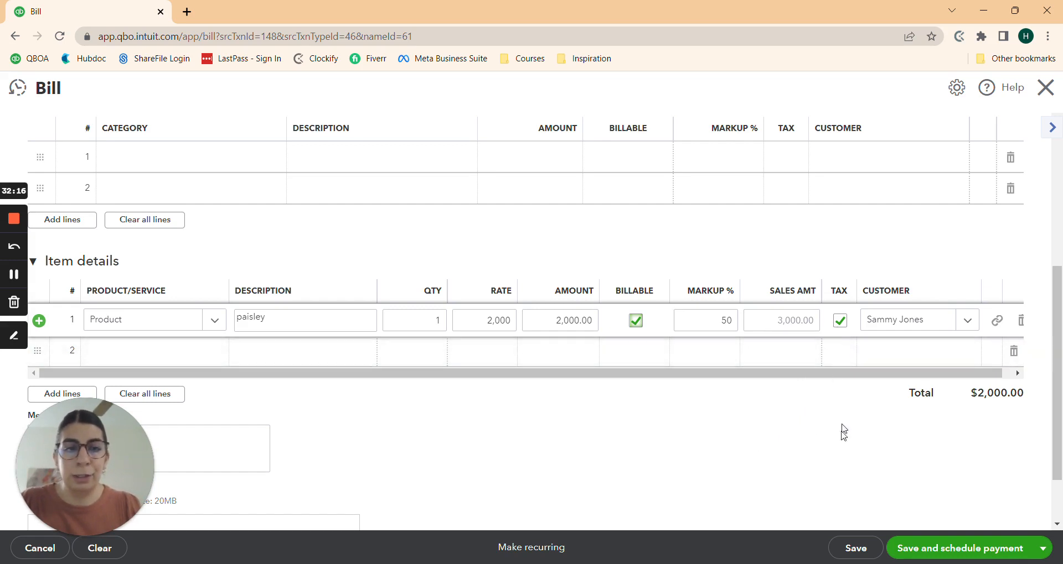
pyautogui.scroll(-2, 817, 462)
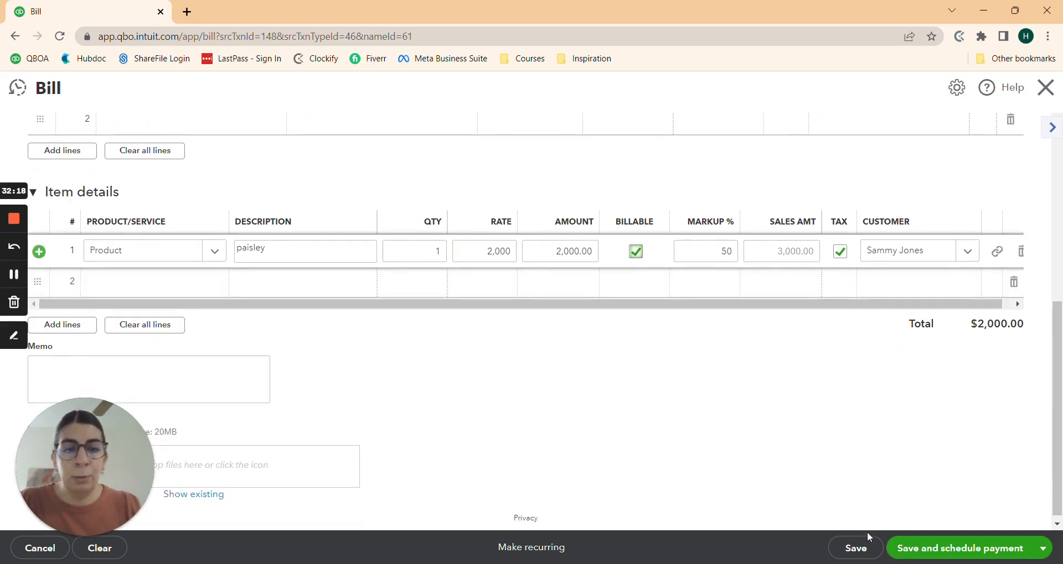
pyautogui.click(855, 549)
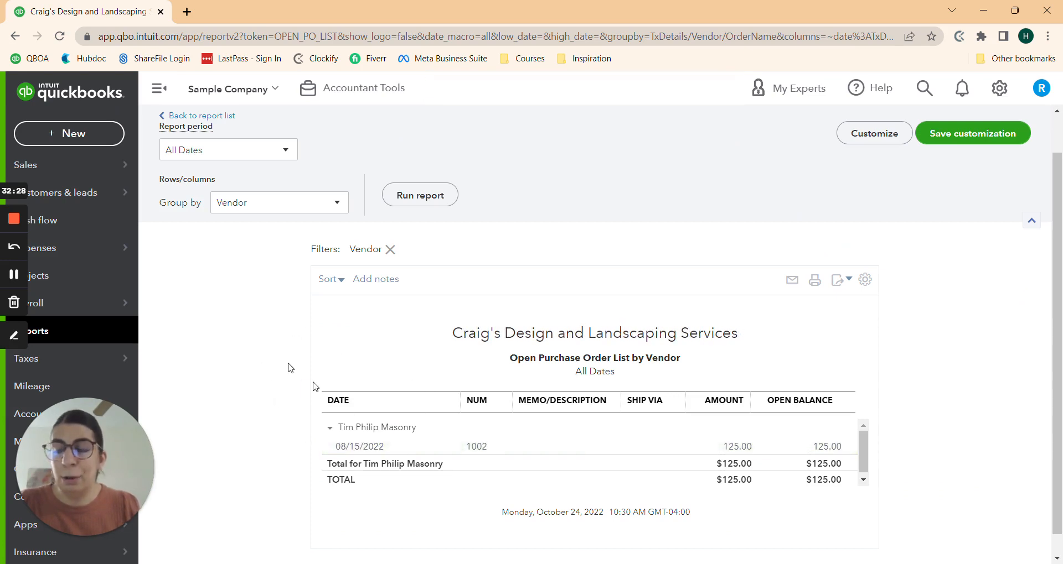
pyautogui.scroll(1, 235, 359)
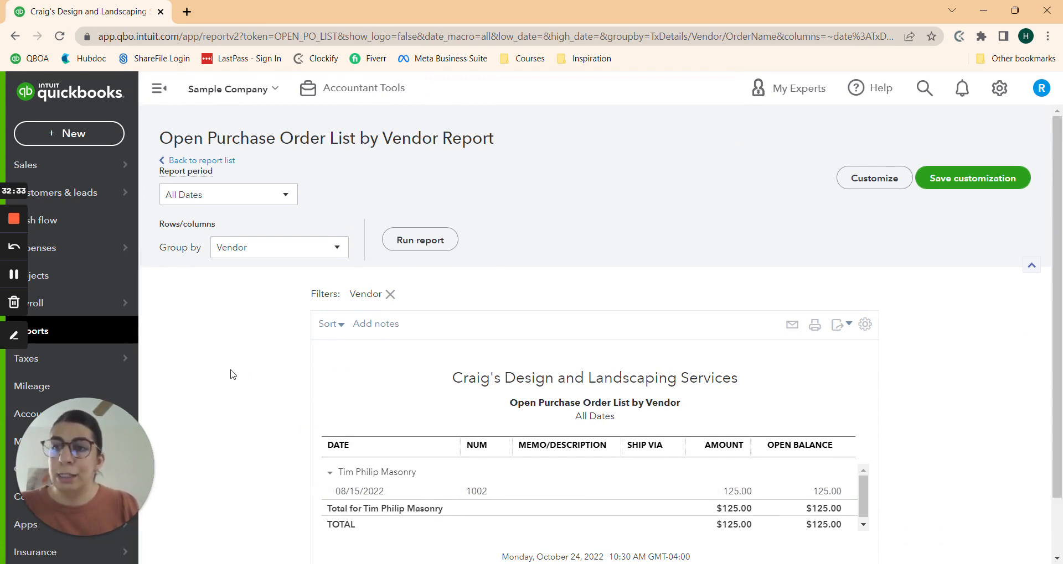
pyautogui.click(229, 164)
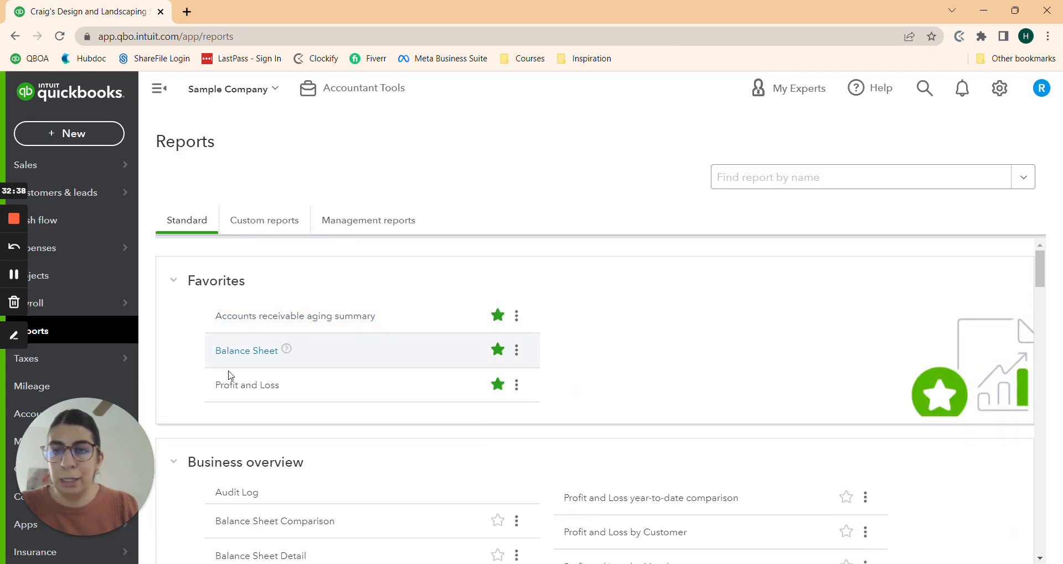
pyautogui.click(239, 354)
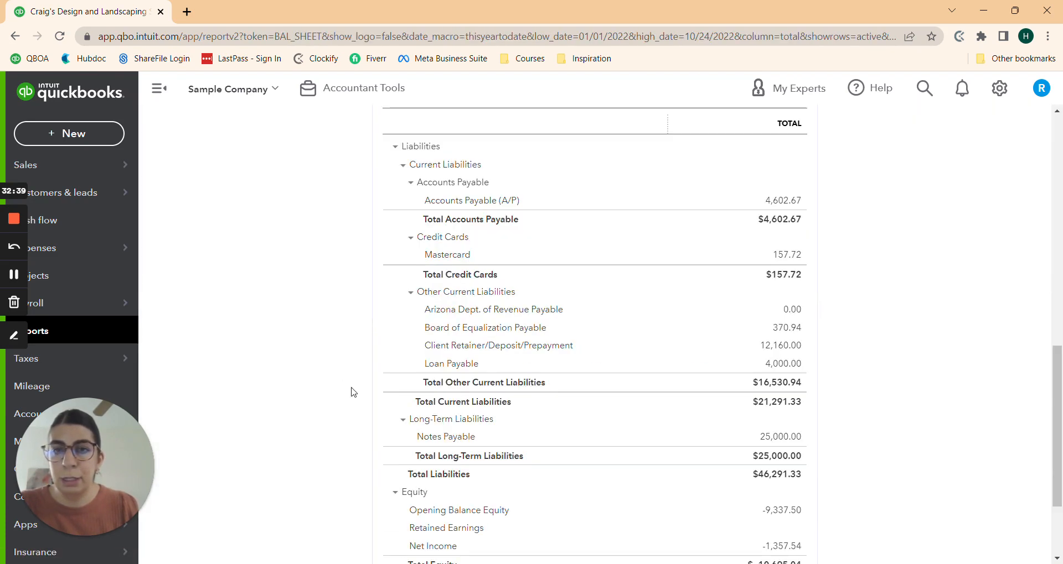
pyautogui.scroll(4, 351, 392)
pyautogui.scroll(-1, 338, 372)
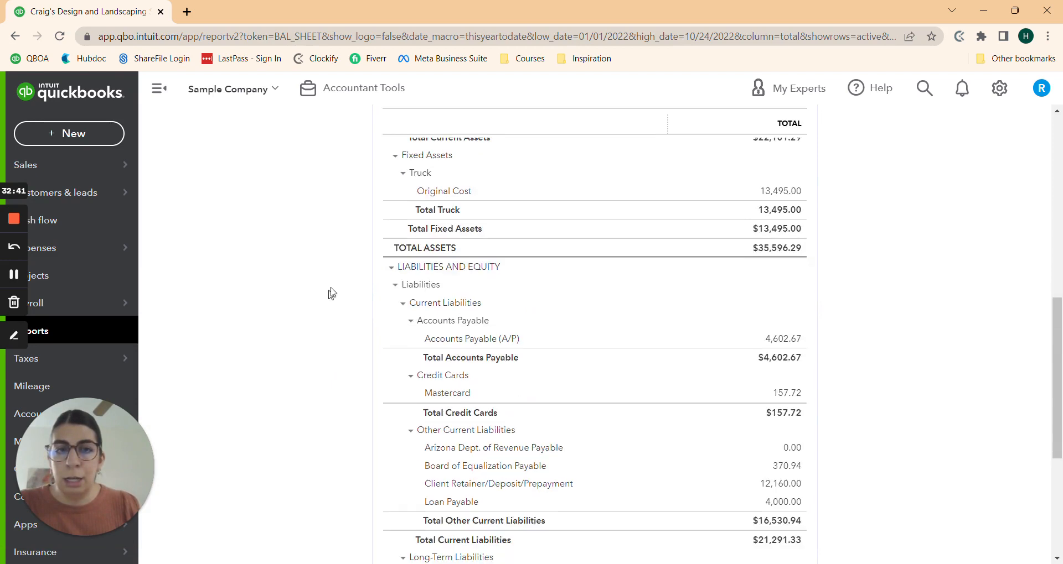
# Step: Drill into the 4,602.67 Accounts Payable balance and run its transactions grouped by vendor
pyautogui.click(793, 344)
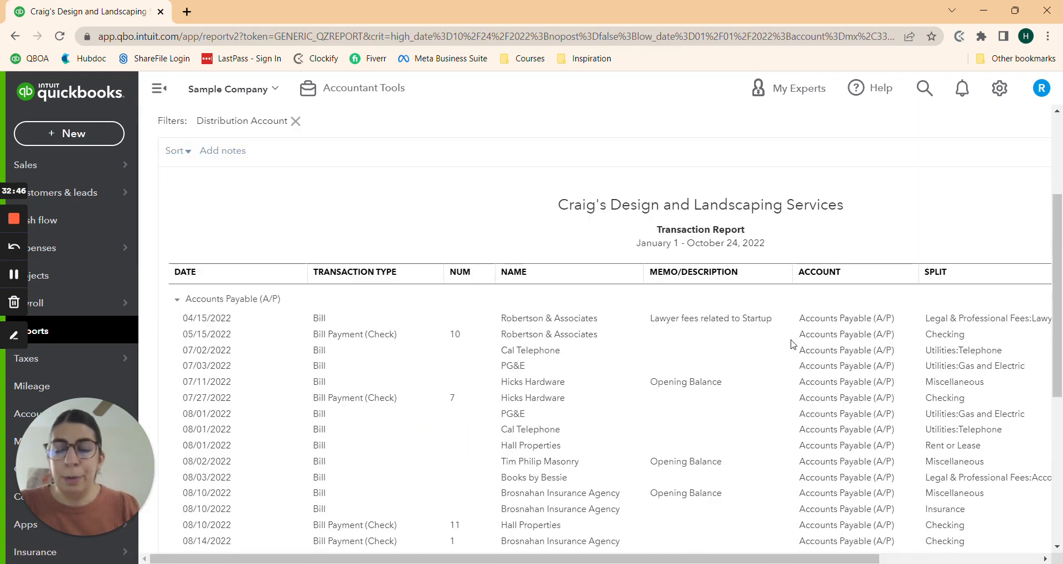
pyautogui.scroll(1, 377, 376)
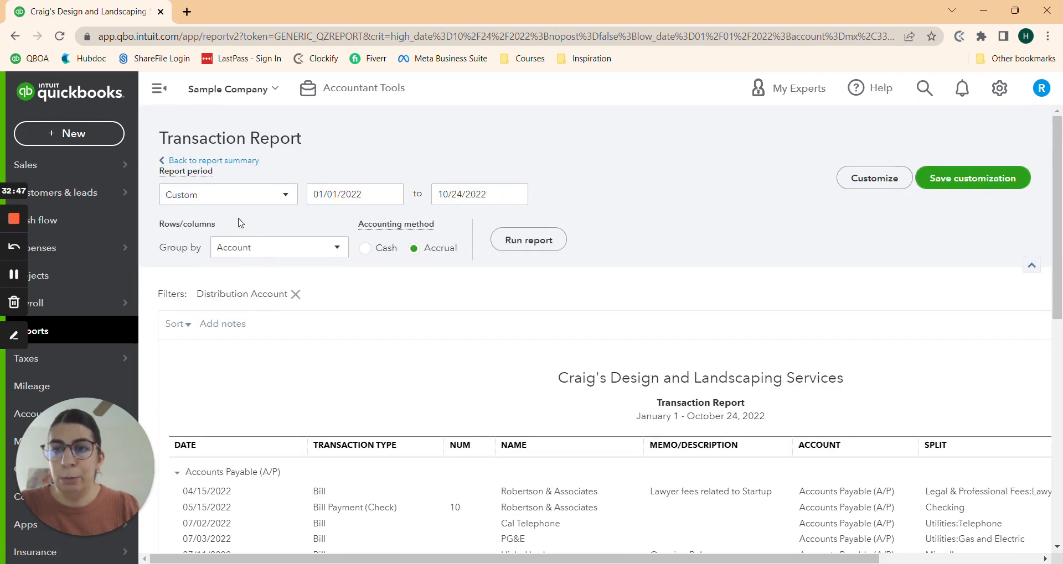
pyautogui.click(277, 249)
pyautogui.click(233, 375)
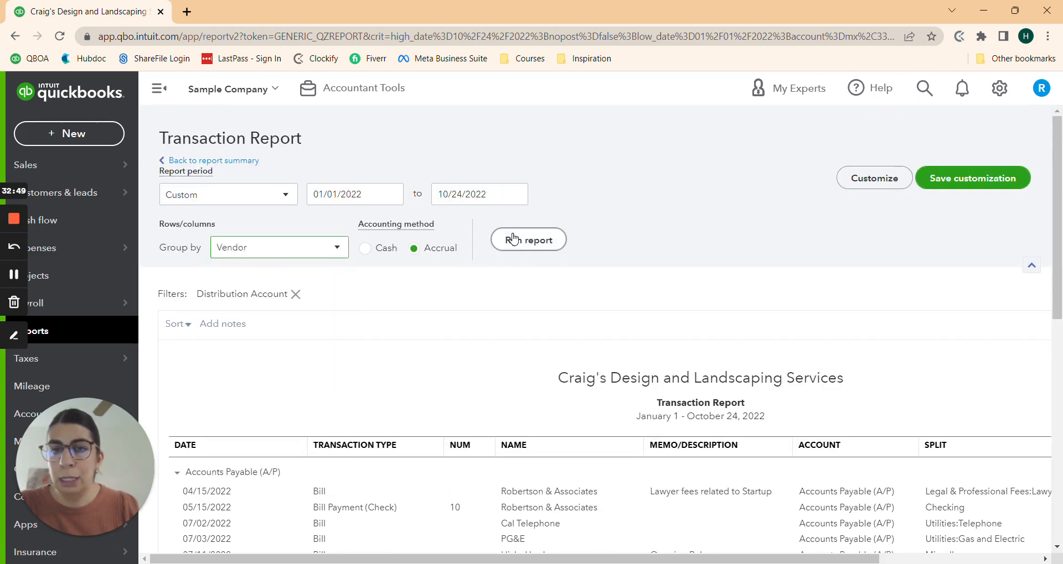
pyautogui.click(517, 239)
pyautogui.scroll(-3, 510, 237)
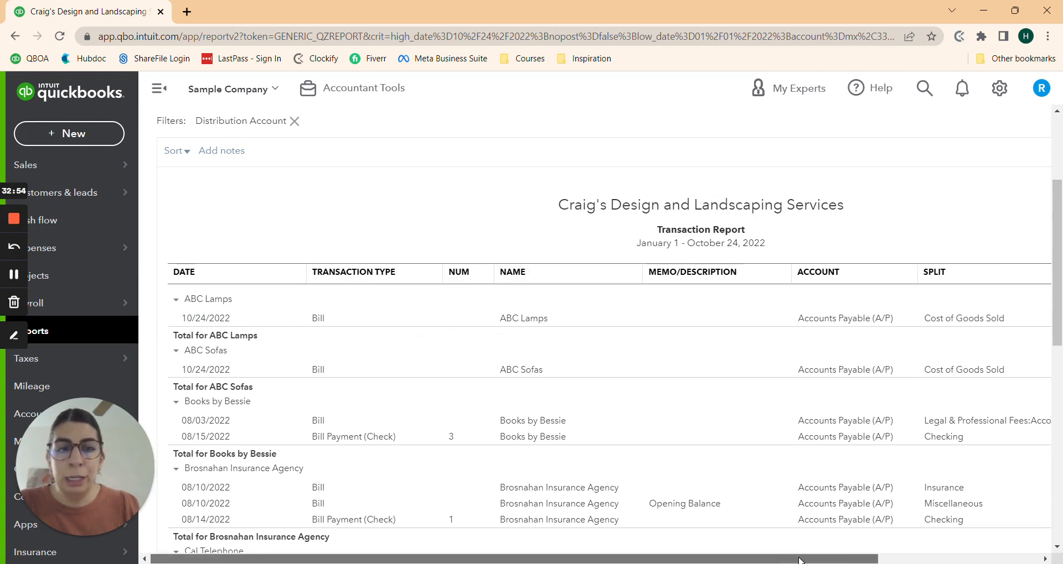
pyautogui.moveTo(746, 560); pyautogui.dragTo(908, 560)
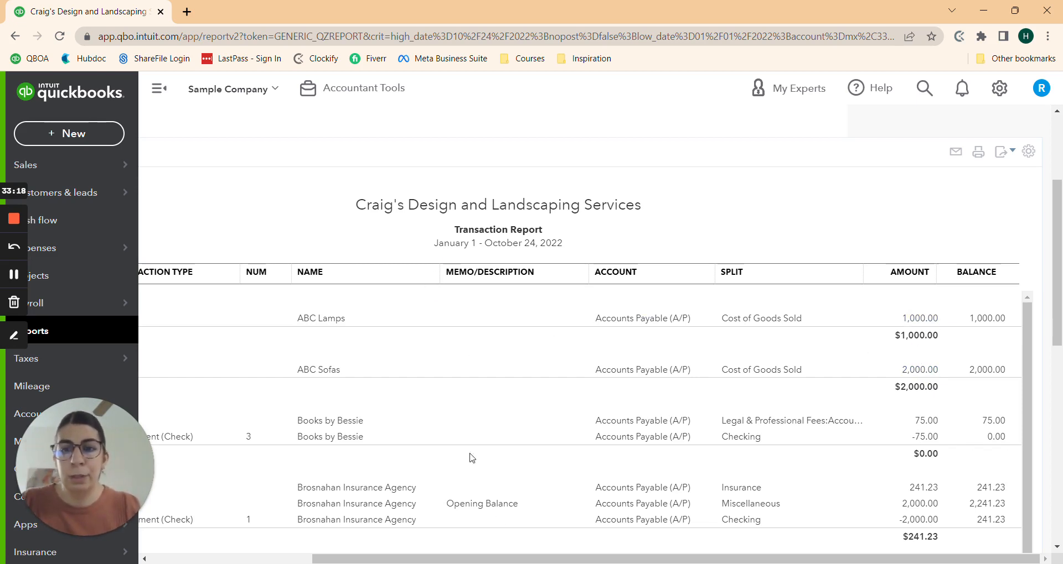
pyautogui.moveTo(736, 559); pyautogui.dragTo(440, 559)
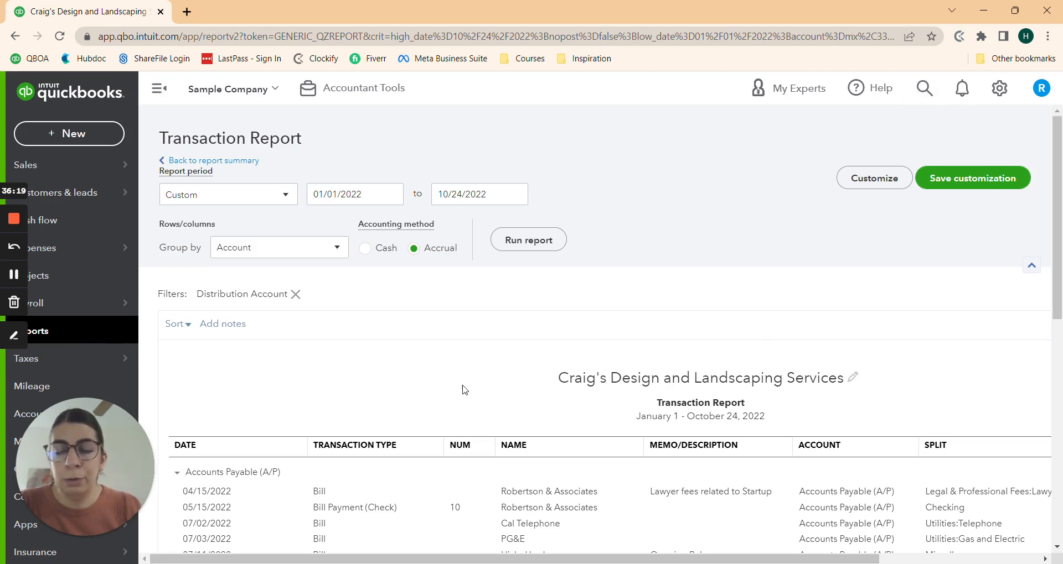
pyautogui.scroll(-5, 425, 397)
pyautogui.scroll(5, 425, 398)
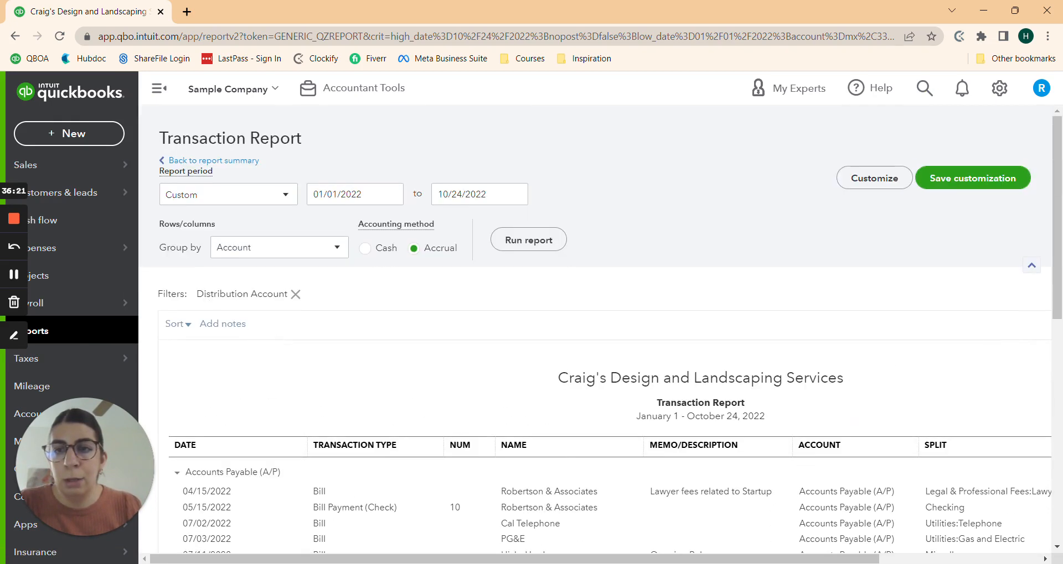
# Step: Regroup the report by vendor and open the $1,000.00 ABC Lamps bill
pyautogui.click(261, 251)
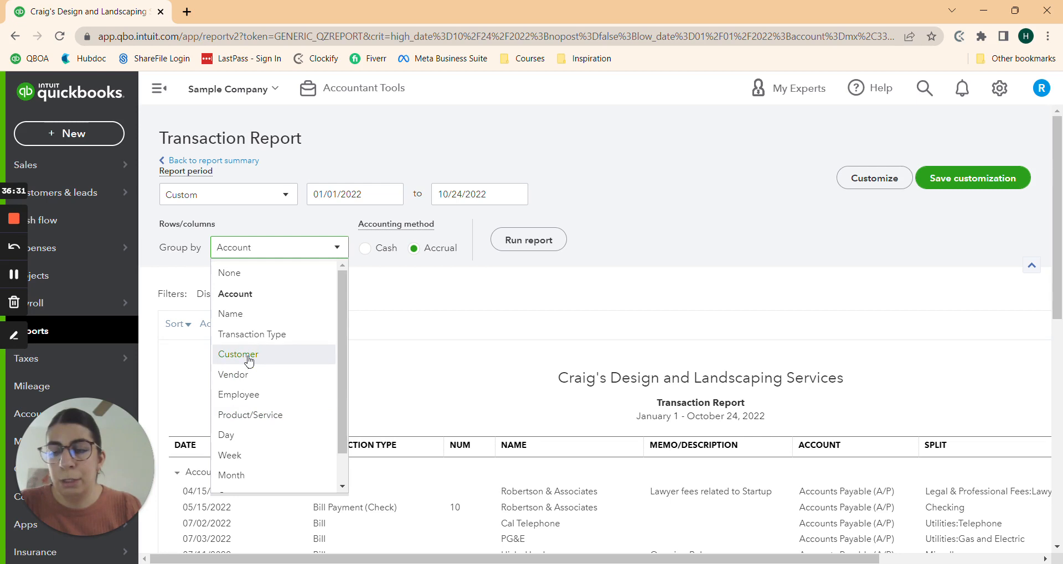
pyautogui.click(244, 374)
pyautogui.click(545, 240)
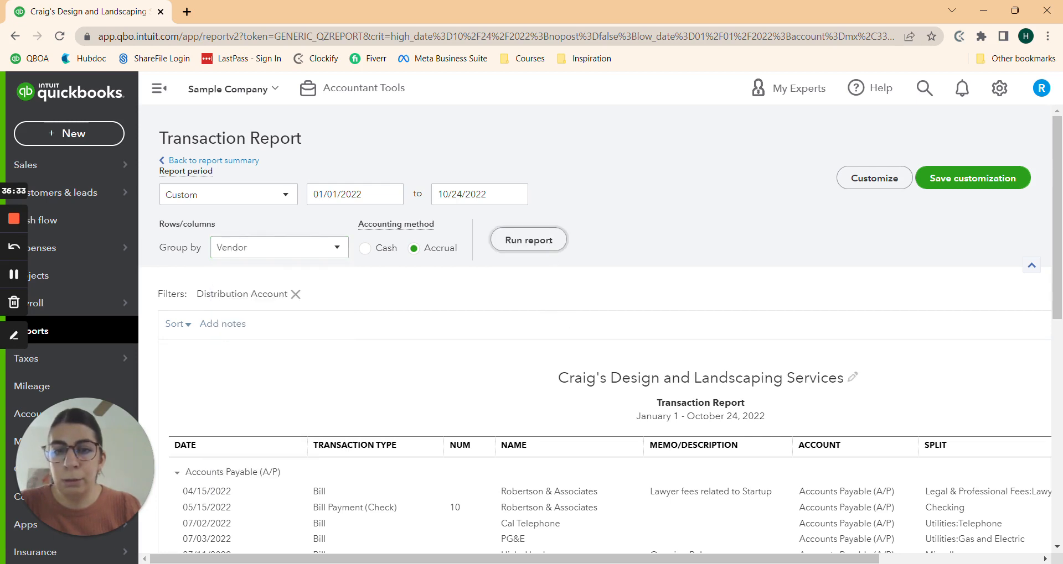
pyautogui.scroll(-5, 505, 301)
pyautogui.scroll(1, 410, 394)
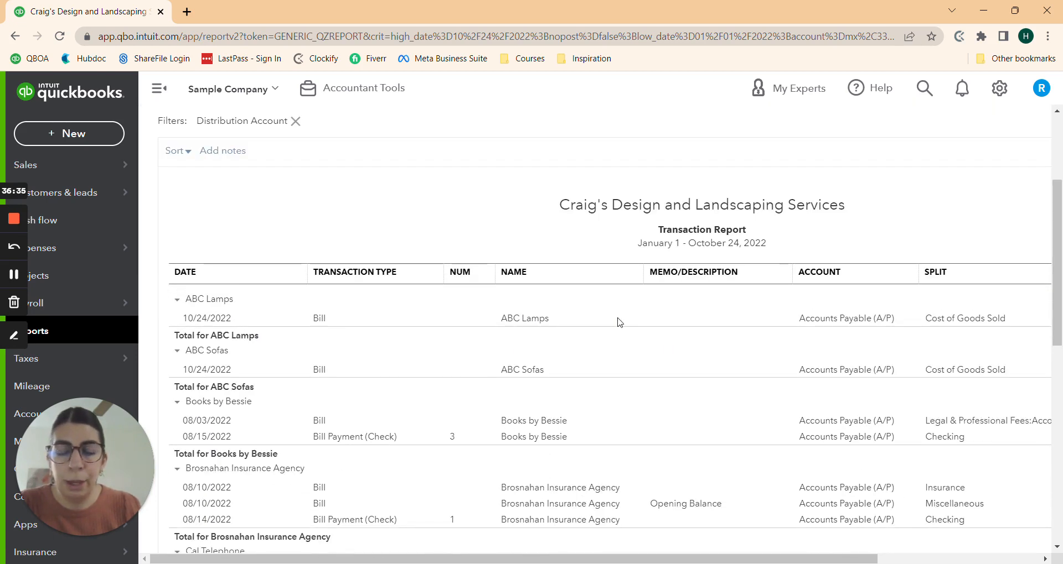
pyautogui.click(543, 323)
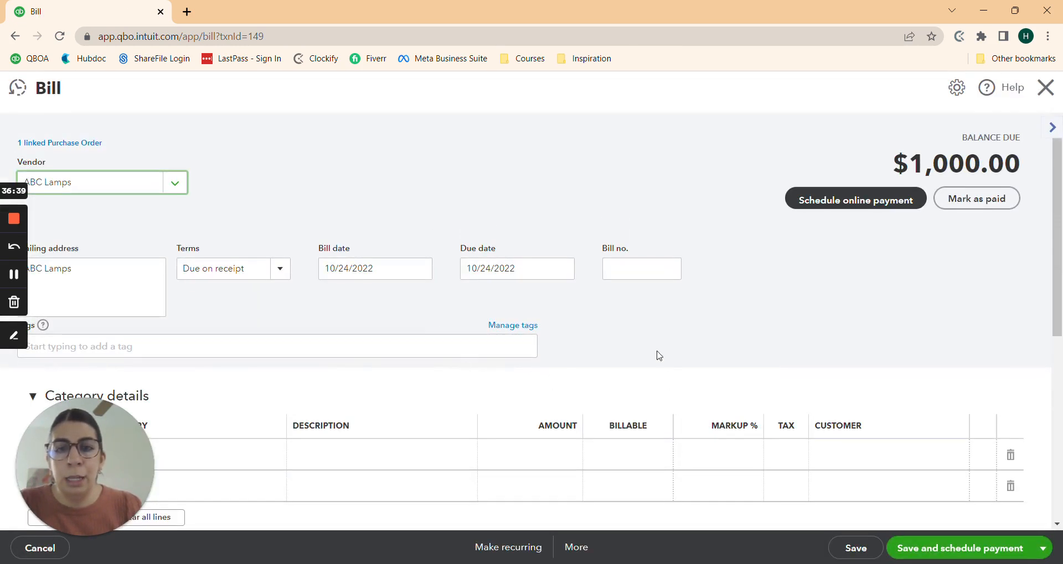
# Step: Enter 'Shipping' on item line 2 and choose to add it as a new product/service
pyautogui.scroll(-2, 603, 342)
pyautogui.scroll(-3, 603, 342)
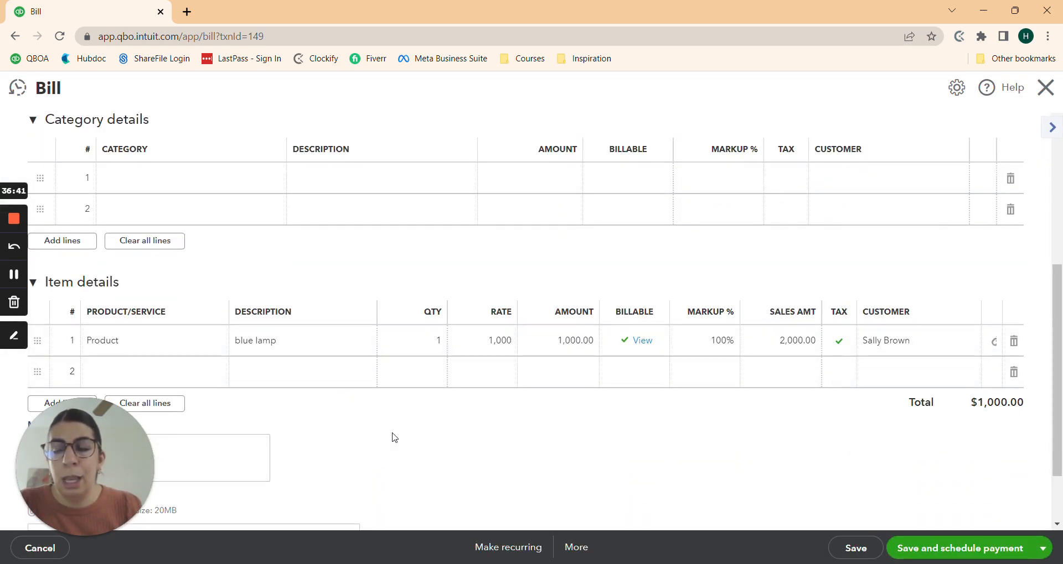
pyautogui.scroll(-1, 183, 356)
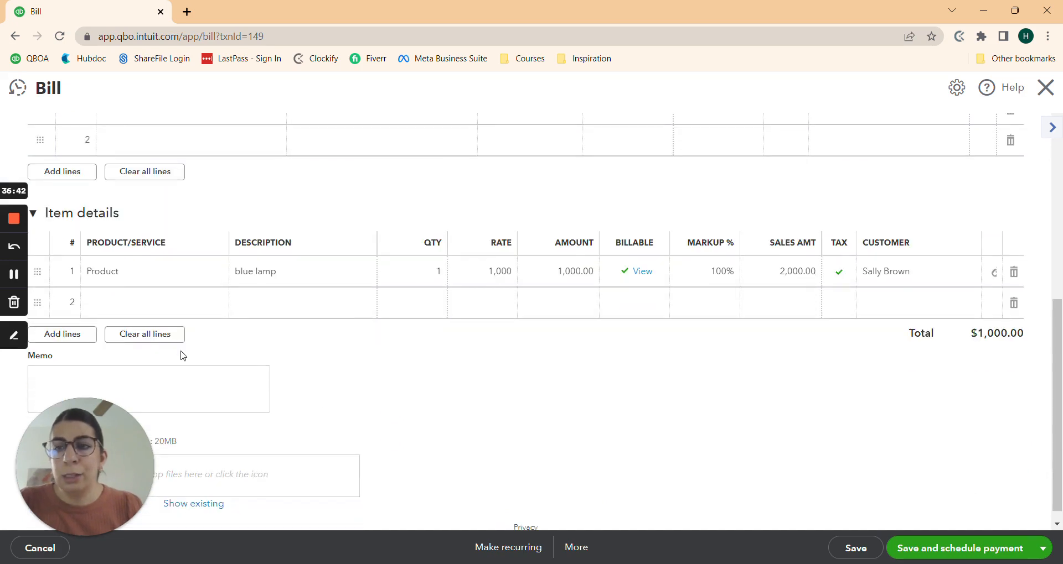
pyautogui.click(156, 304)
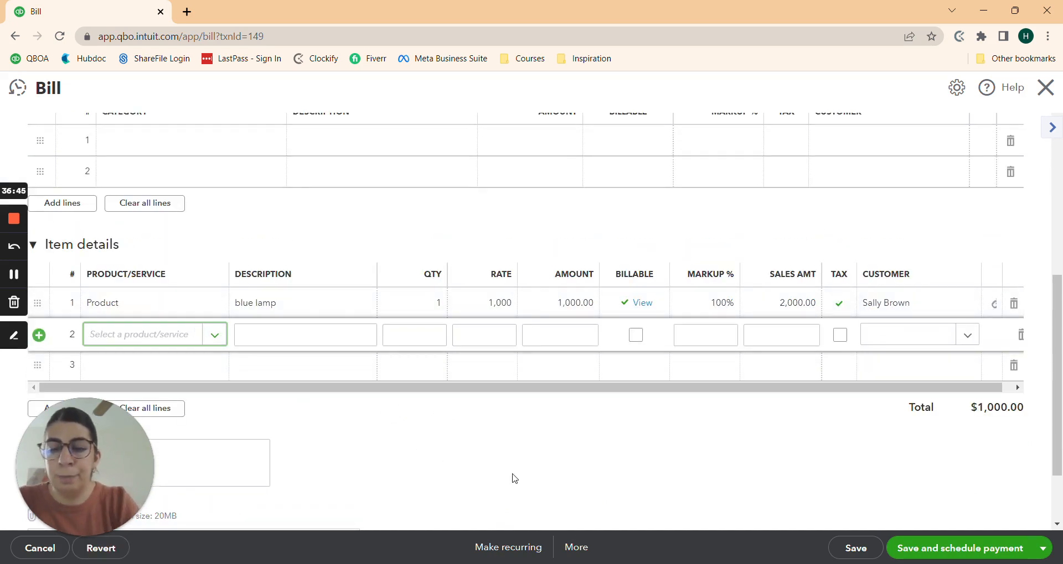
pyautogui.write('Shipping')
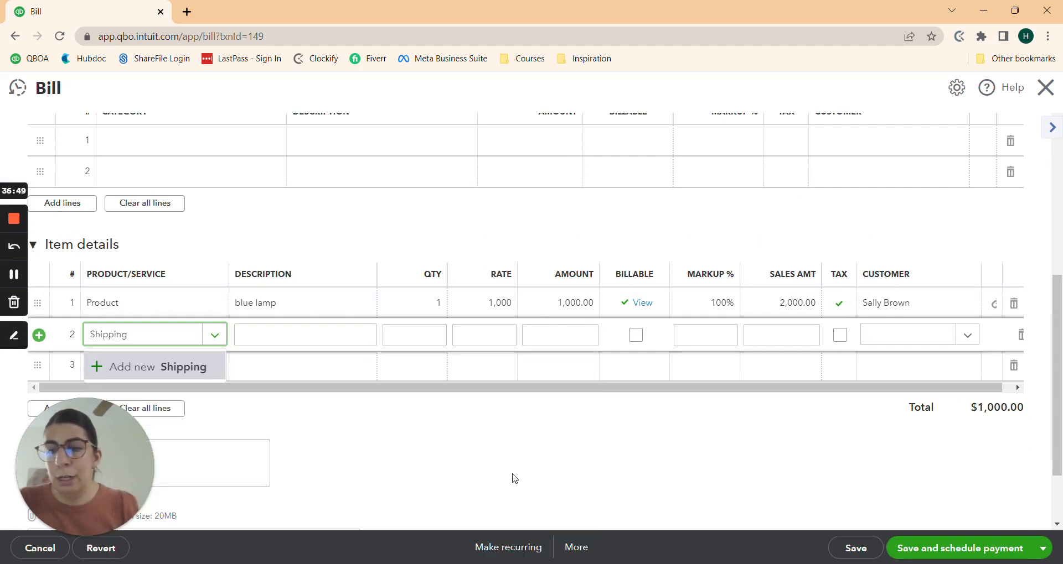
pyautogui.click(161, 372)
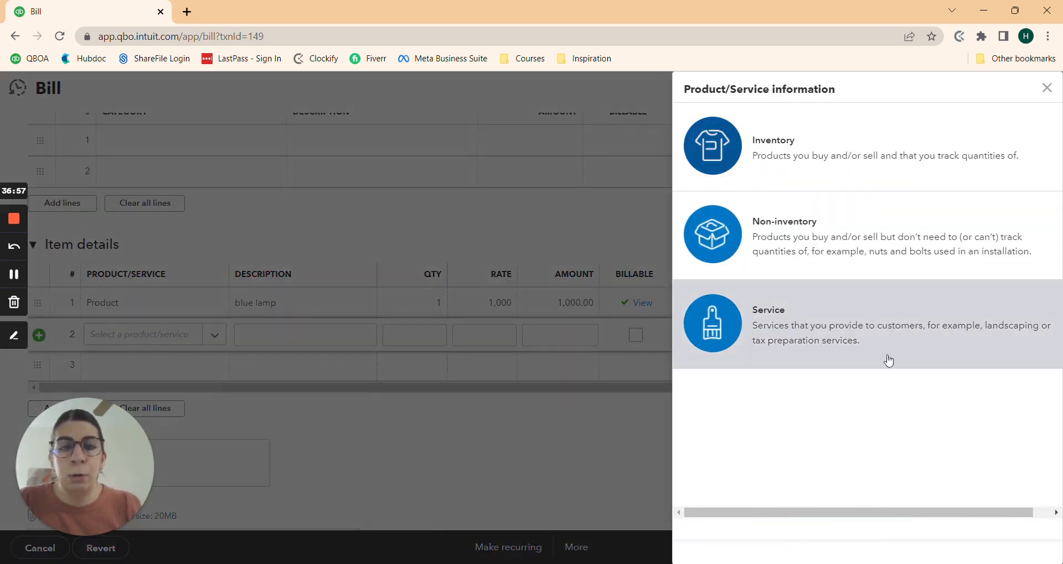
# Step: Define Shipping as non-inventory with Sales of Product Income and Cost of Goods Sold accounts
pyautogui.click(819, 241)
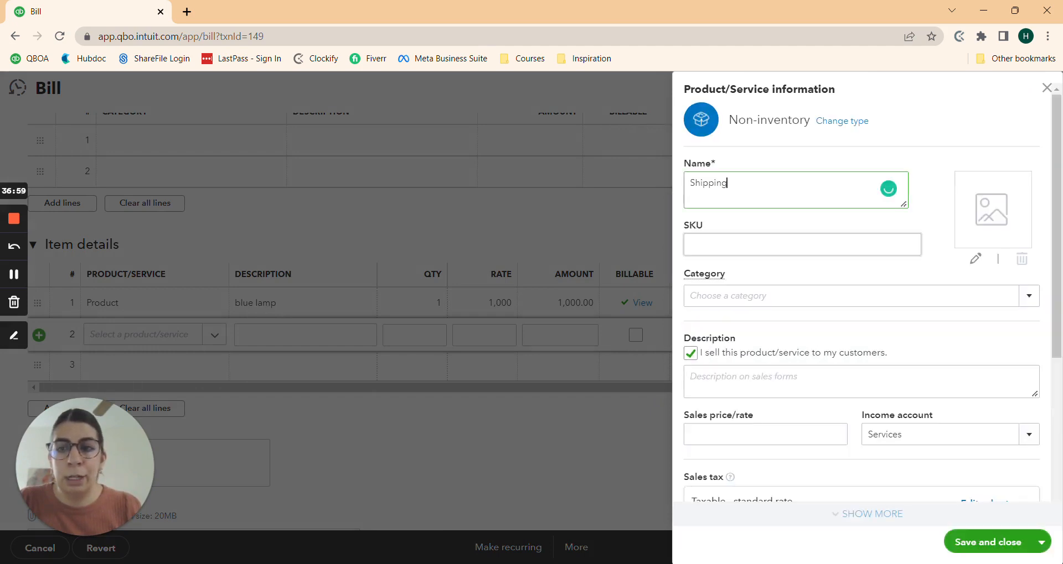
pyautogui.scroll(-3, 941, 316)
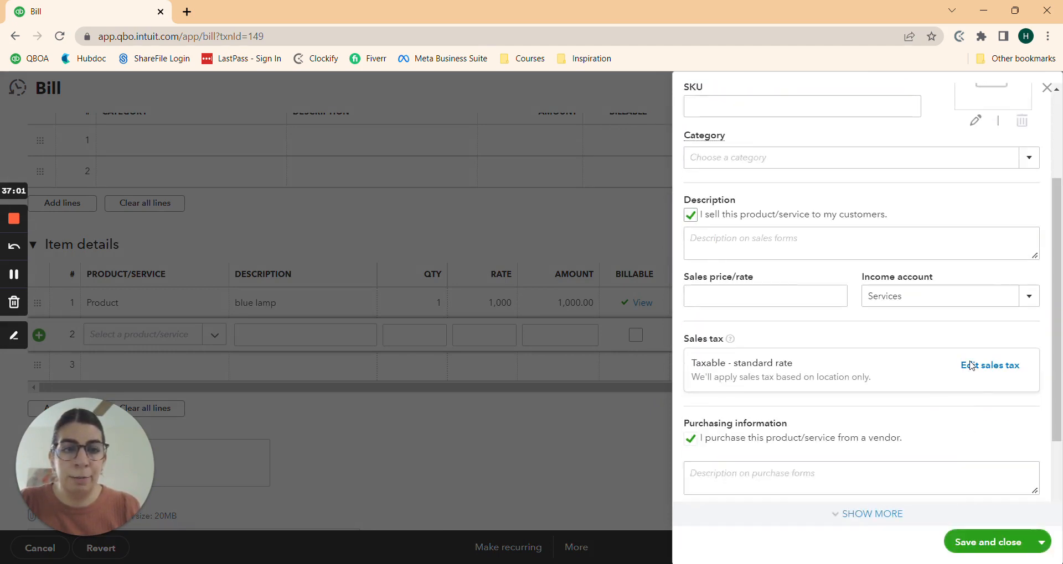
pyautogui.click(1027, 298)
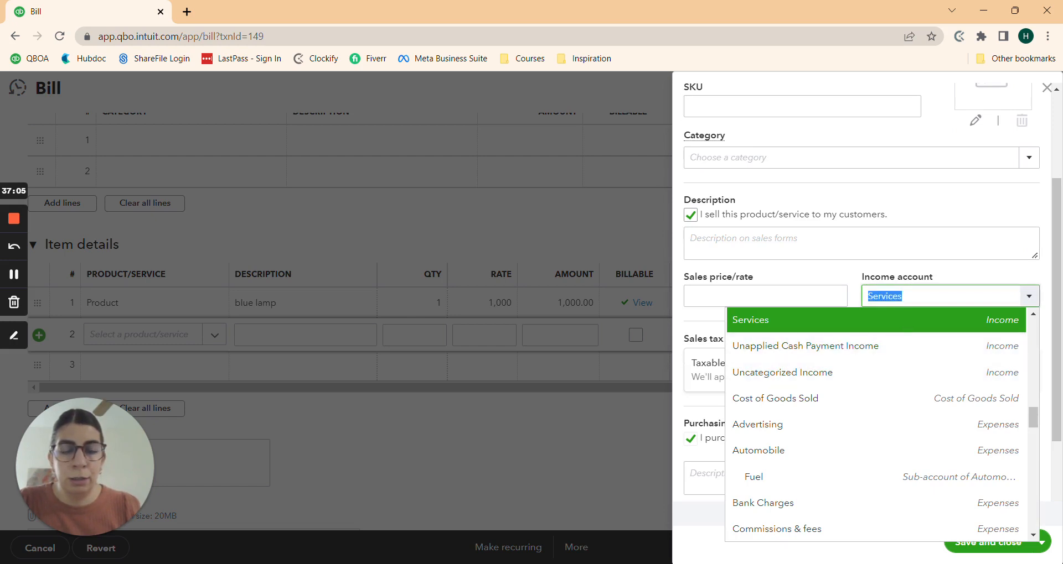
pyautogui.write('Shi')
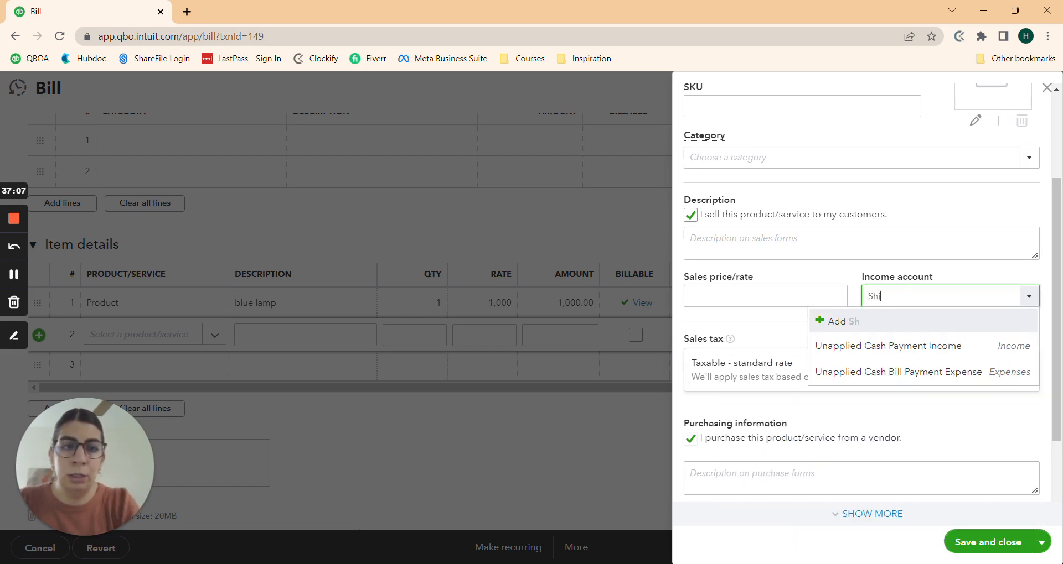
pyautogui.write('pping')
pyautogui.press('BackSpace')
pyautogui.press('BackSpace')
pyautogui.press('BackSpace')
pyautogui.press('BackSpace')
pyautogui.press('BackSpace')
pyautogui.press('BackSpace')
pyautogui.press('BackSpace')
pyautogui.press('BackSpace')
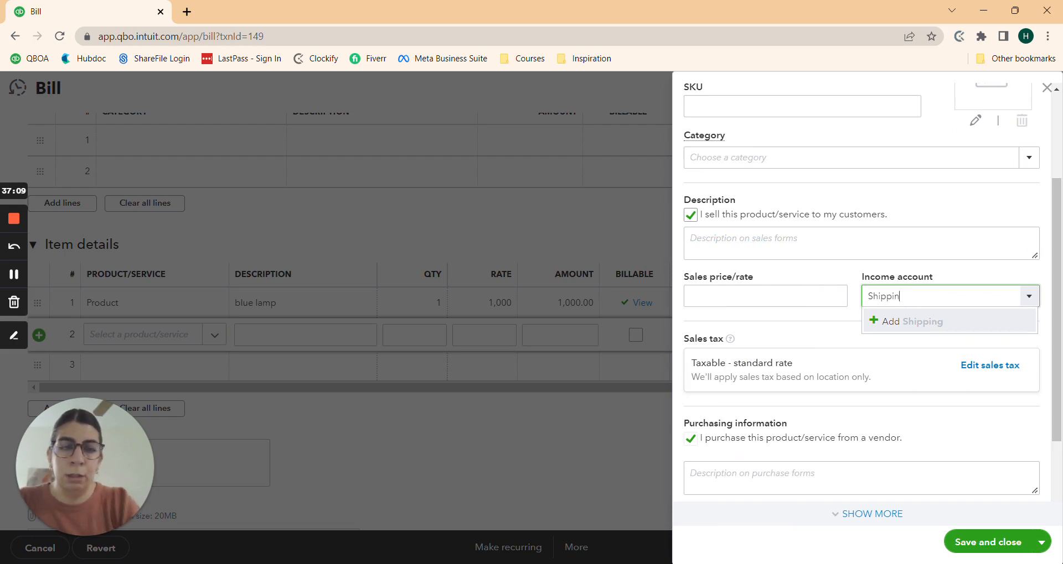
pyautogui.write('sales')
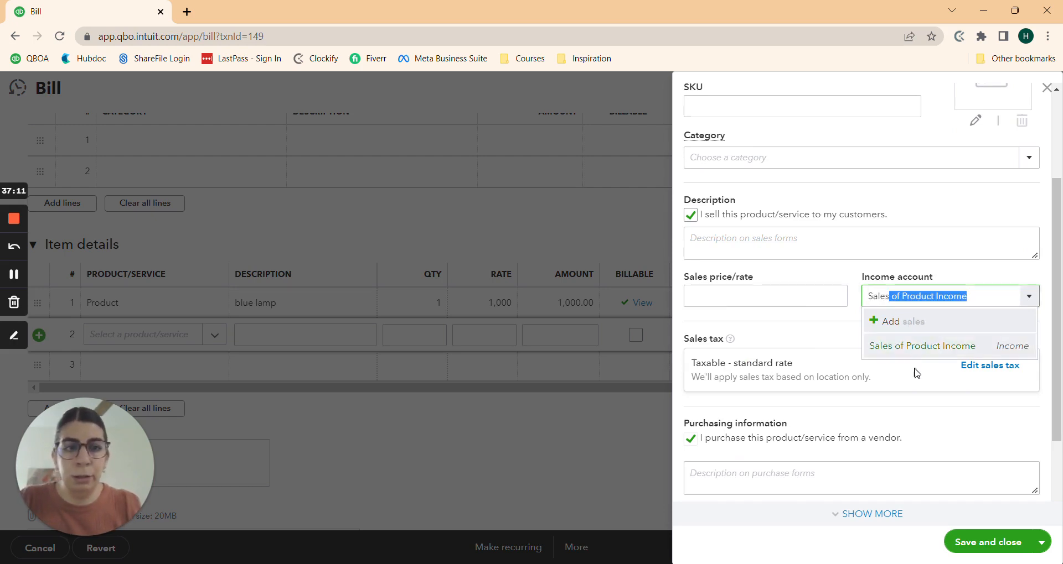
pyautogui.click(916, 348)
pyautogui.scroll(-2, 855, 453)
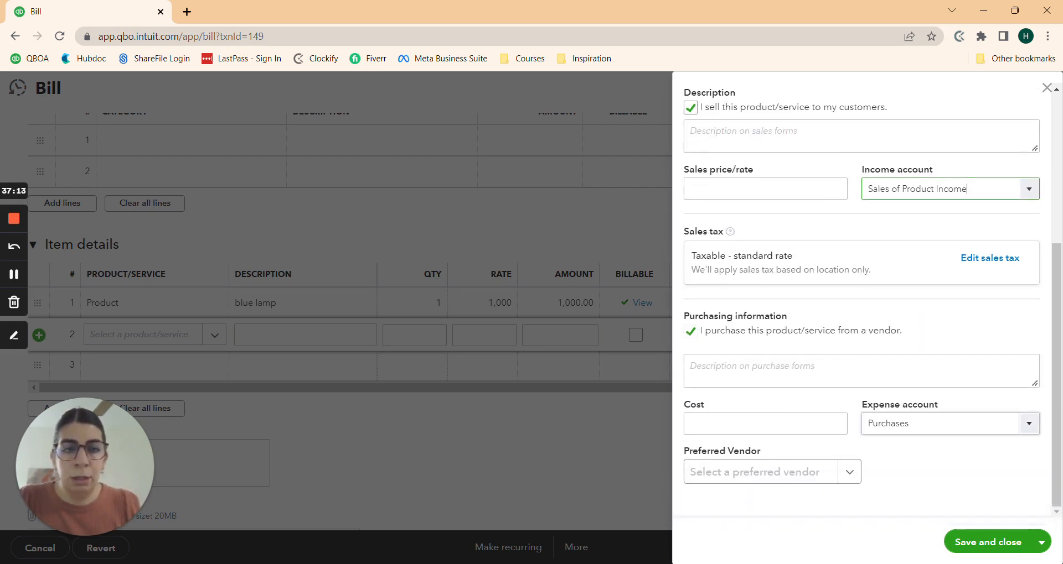
pyautogui.click(896, 424)
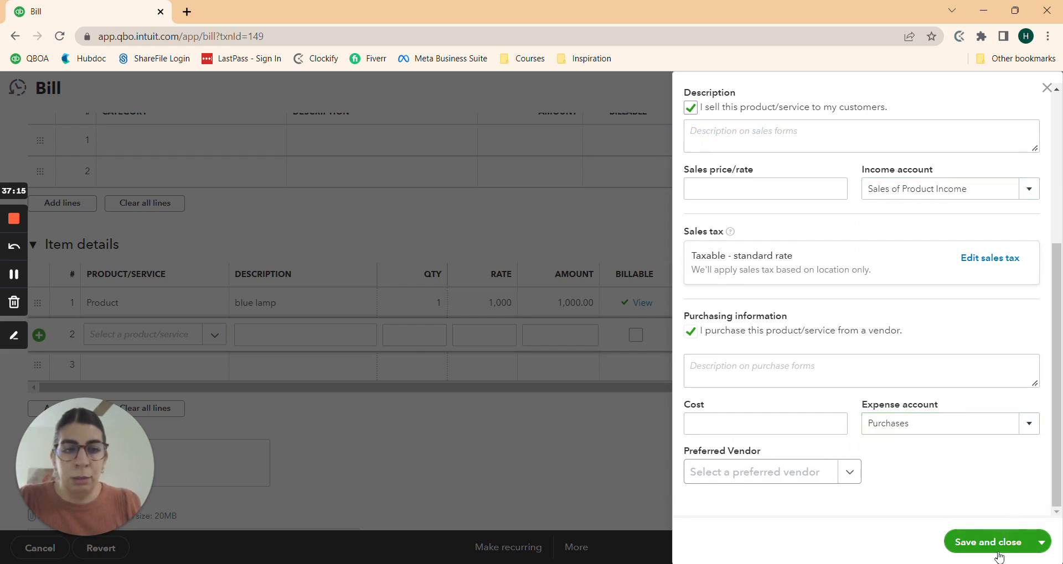
pyautogui.click(908, 424)
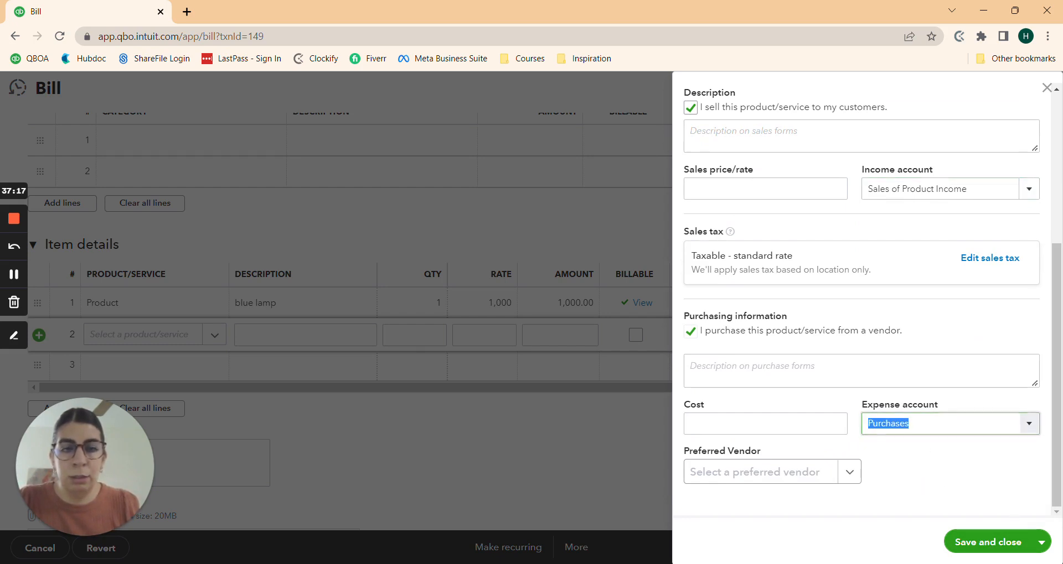
pyautogui.write('cost')
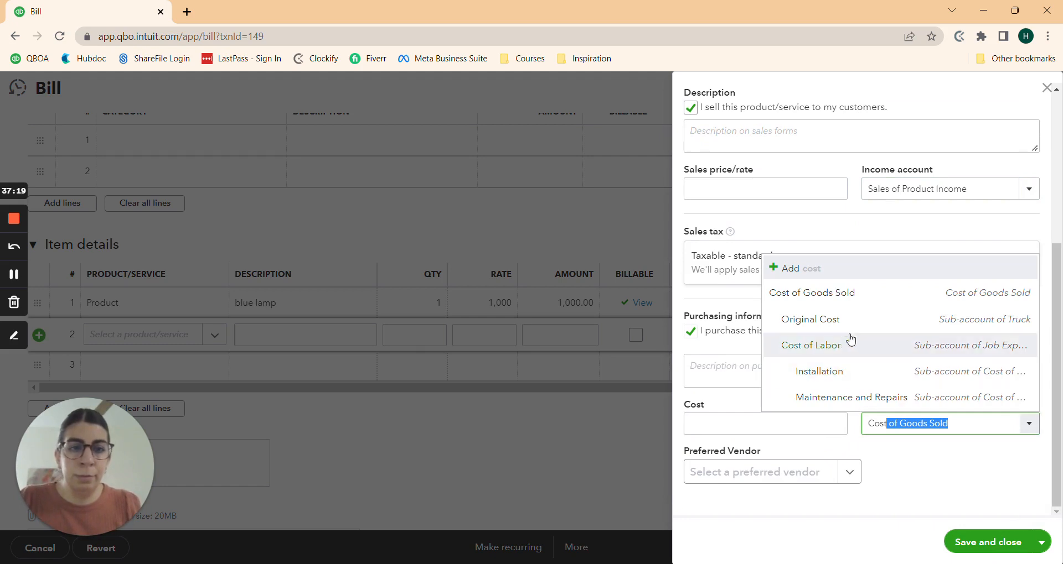
pyautogui.click(828, 291)
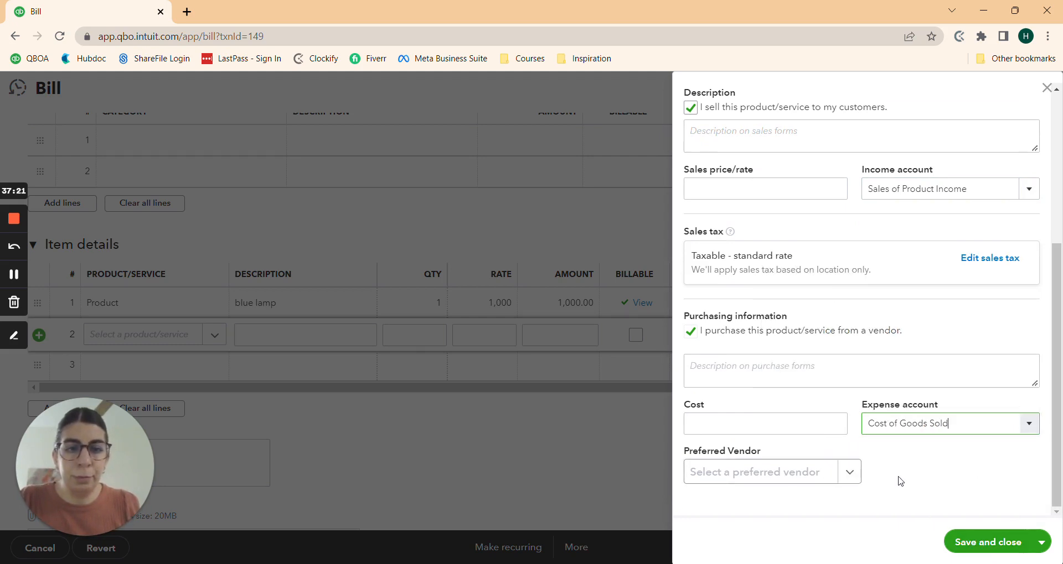
# Step: Set Shipping's sales tax to Nontaxable and save the new product
pyautogui.click(990, 259)
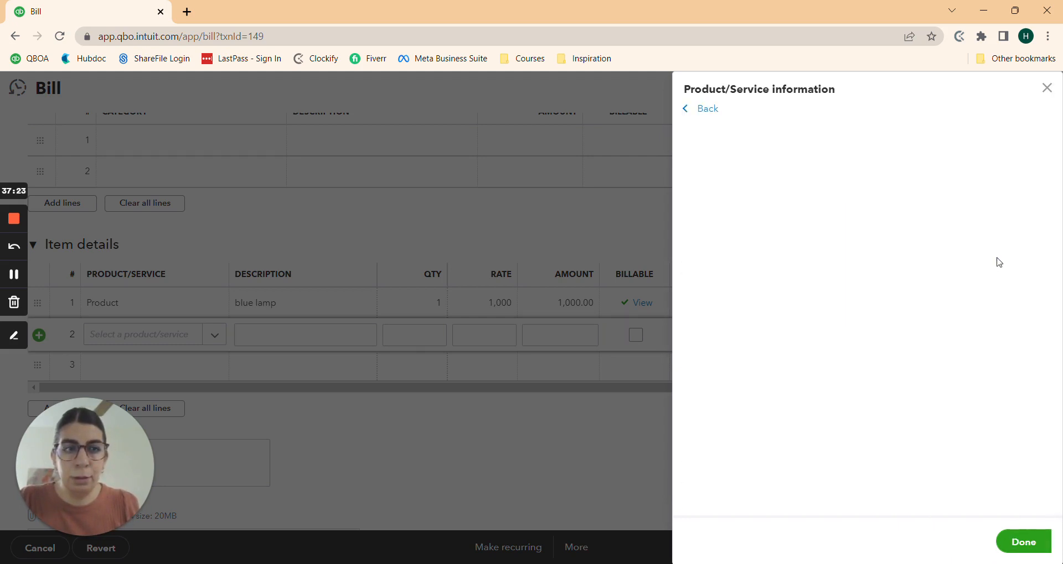
pyautogui.scroll(-3, 843, 339)
pyautogui.scroll(-3, 835, 356)
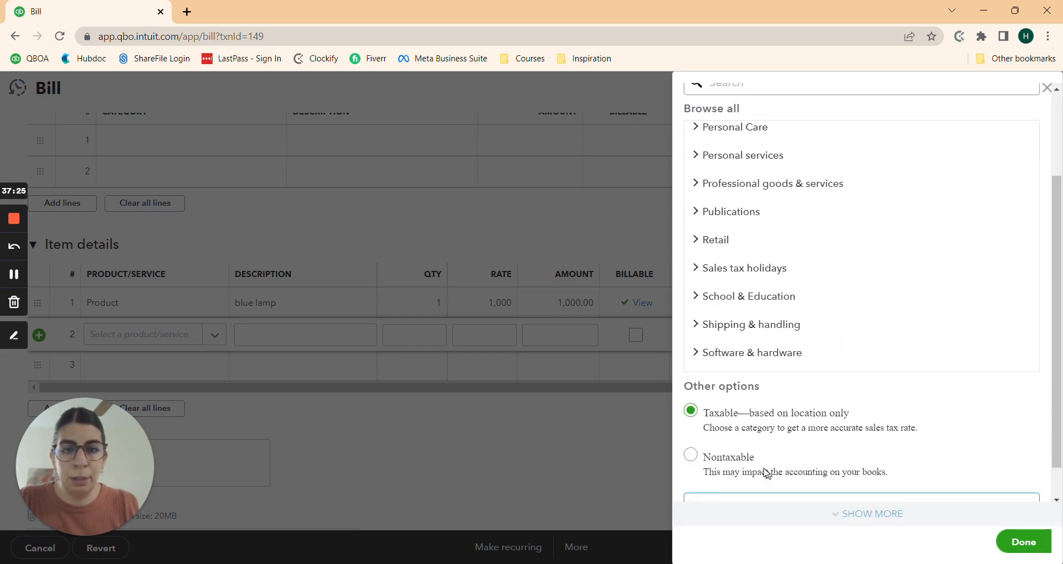
pyautogui.click(690, 418)
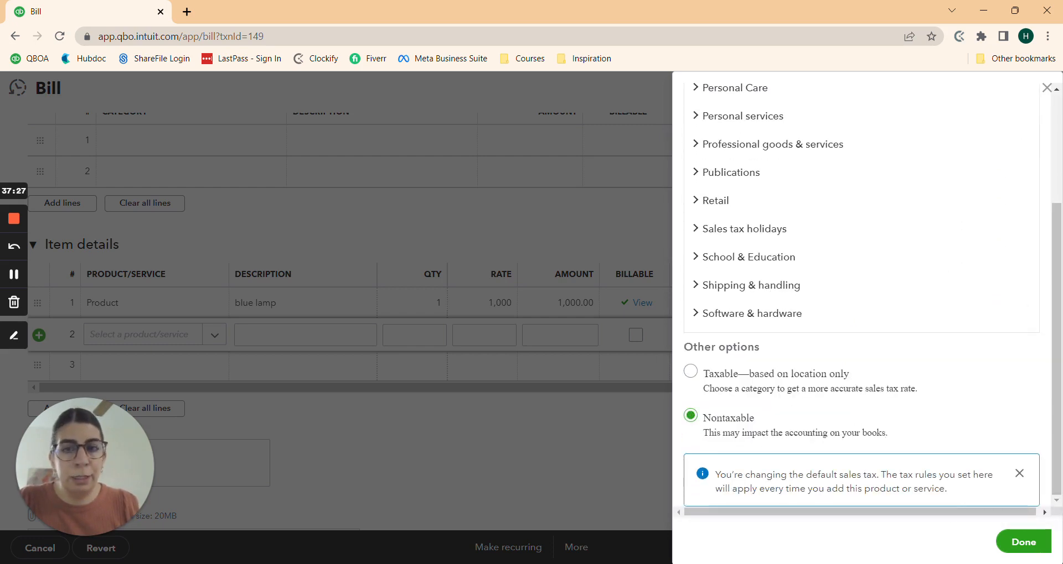
pyautogui.click(1025, 543)
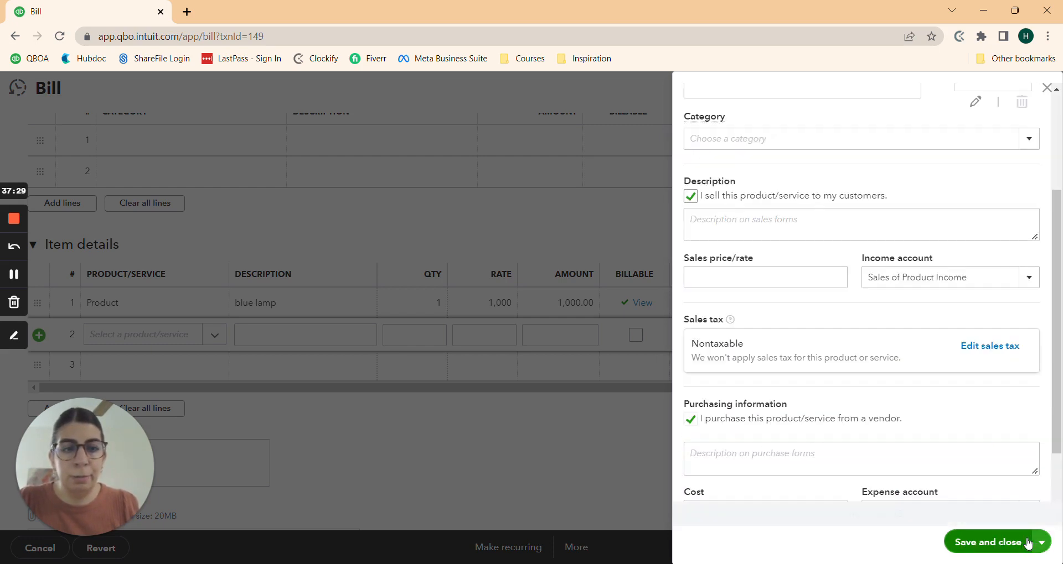
pyautogui.click(963, 544)
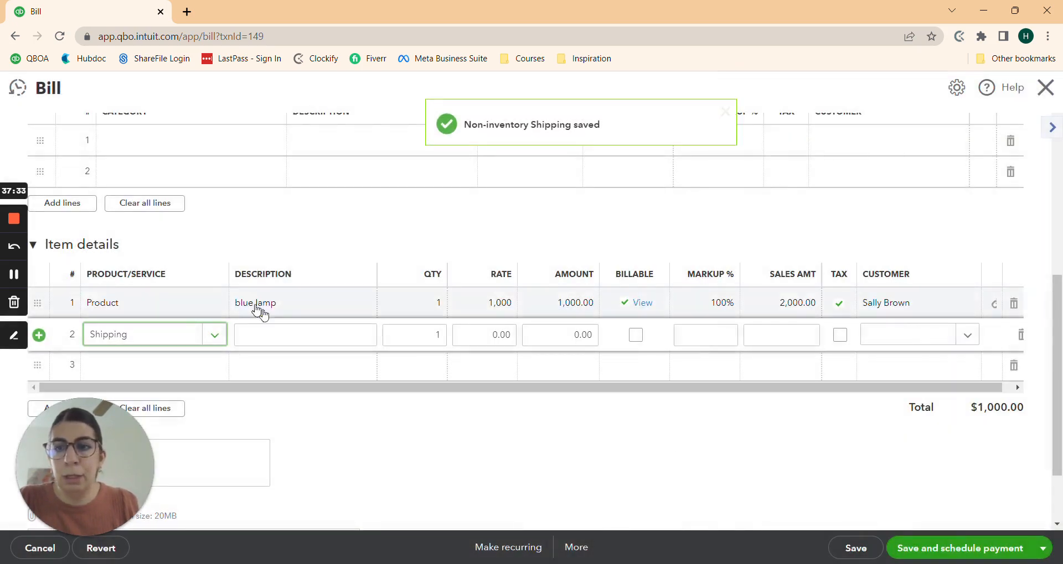
# Step: Give the Shipping line a rate of 100, leaving the description blank
pyautogui.click(260, 335)
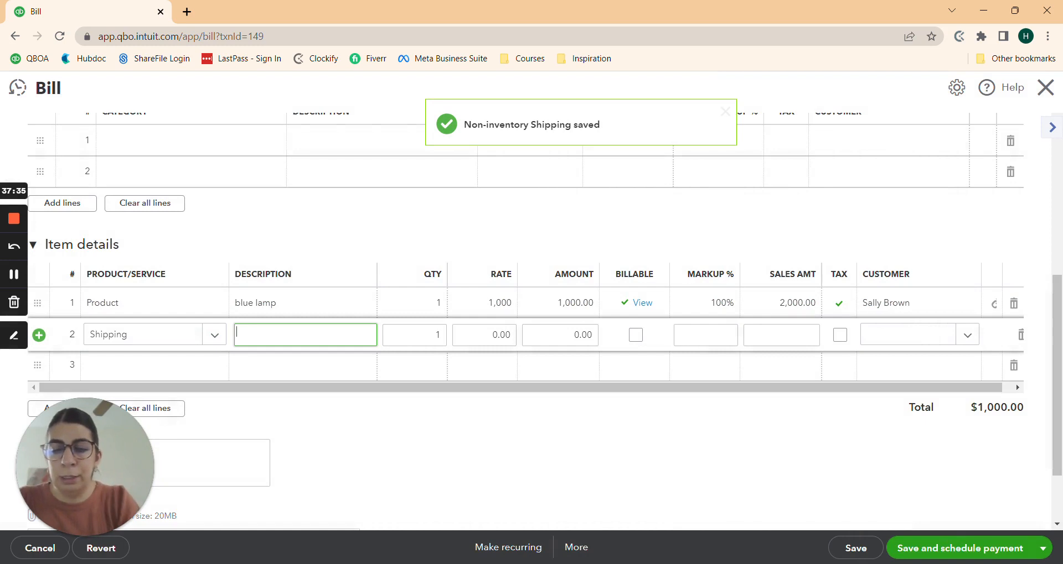
pyautogui.write('shipping')
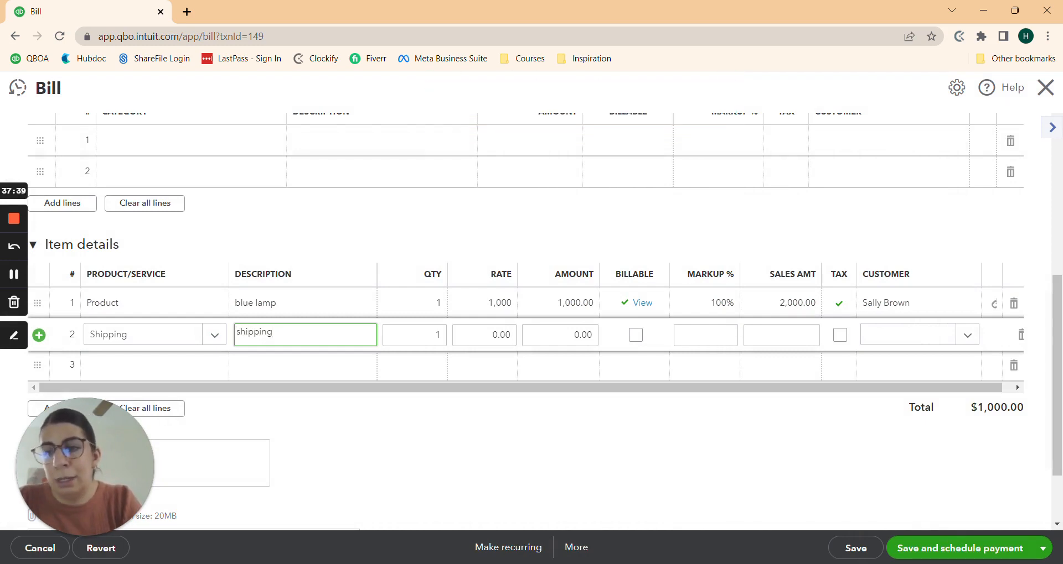
pyautogui.press('Num_Lock')
pyautogui.press('Num_Lock')
pyautogui.press('BackSpace')
pyautogui.press('BackSpace')
pyautogui.press('BackSpace')
pyautogui.press('BackSpace')
pyautogui.press('BackSpace')
pyautogui.press('BackSpace')
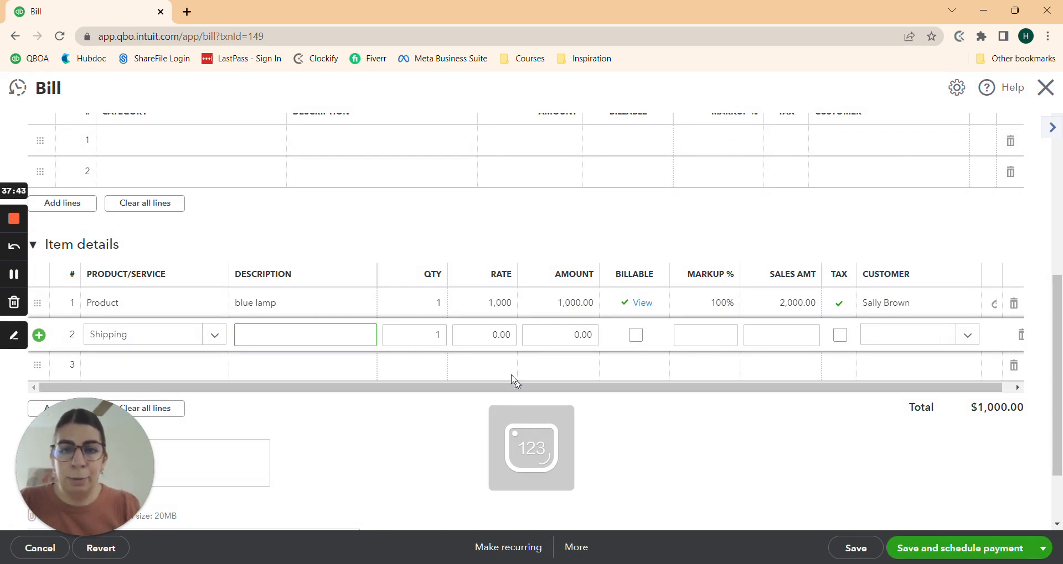
pyautogui.click(484, 335)
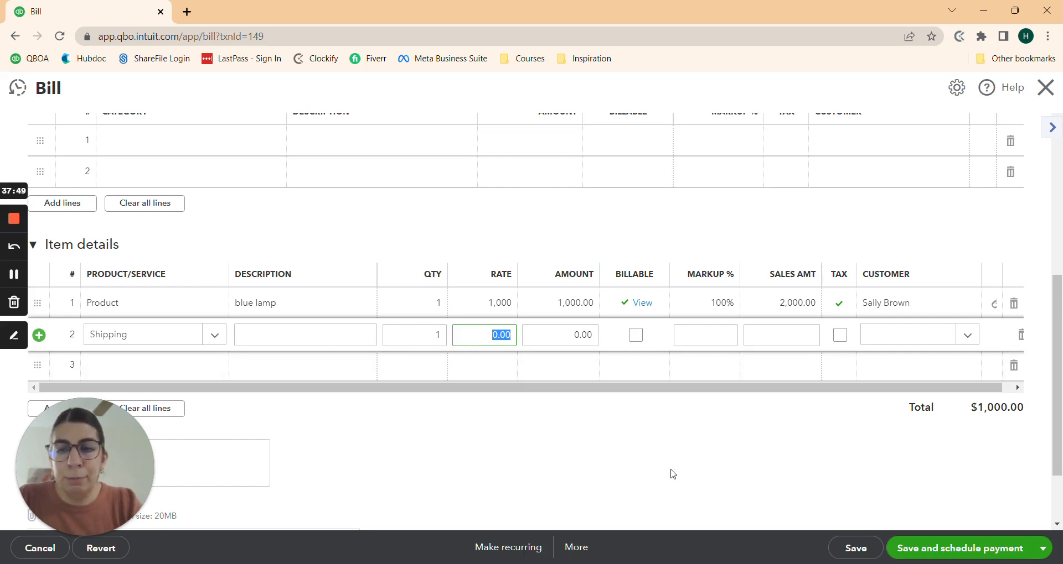
pyautogui.write('100')
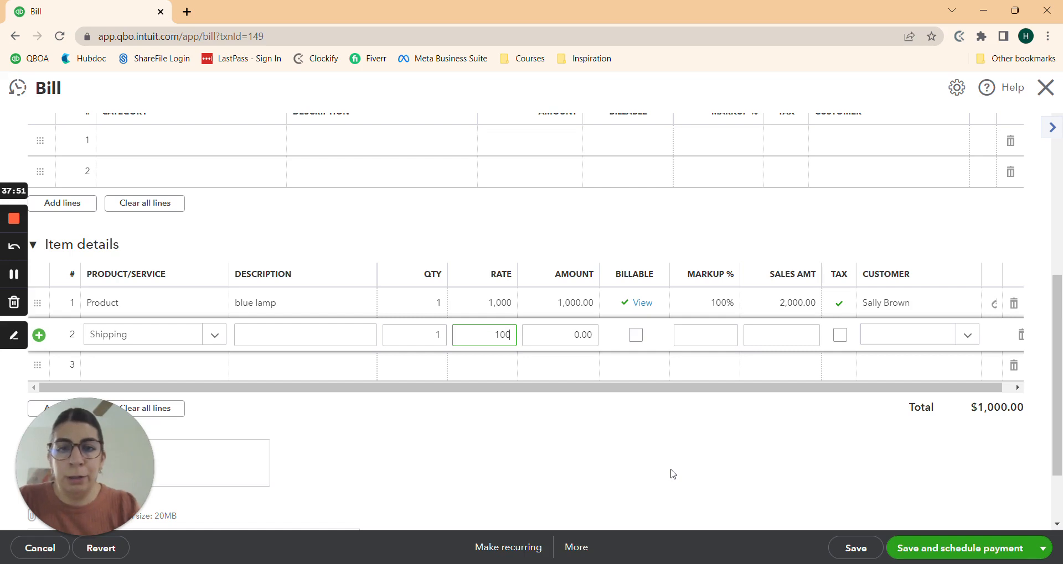
pyautogui.press('Tab')
pyautogui.press('Tab')
pyautogui.press('Tab')
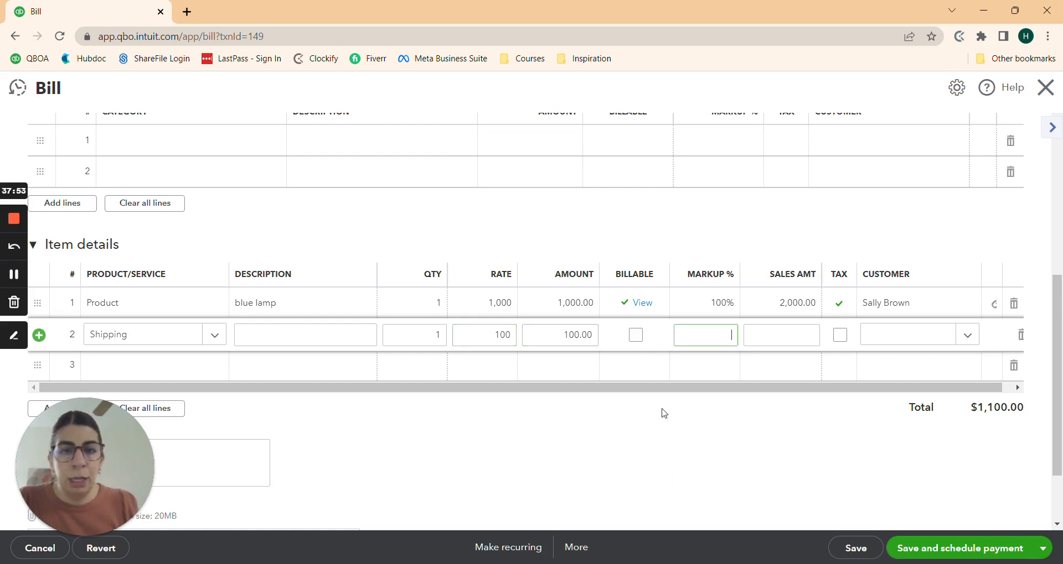
# Step: Make the Shipping line billable at 0% markup to the same customer as the lamp
pyautogui.click(636, 335)
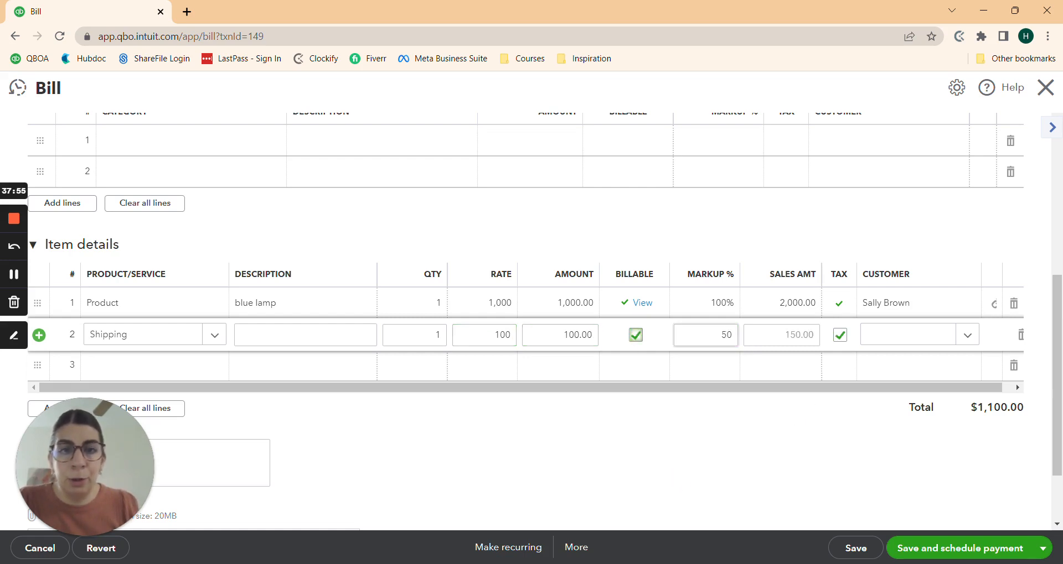
pyautogui.press('Tab')
pyautogui.write('0')
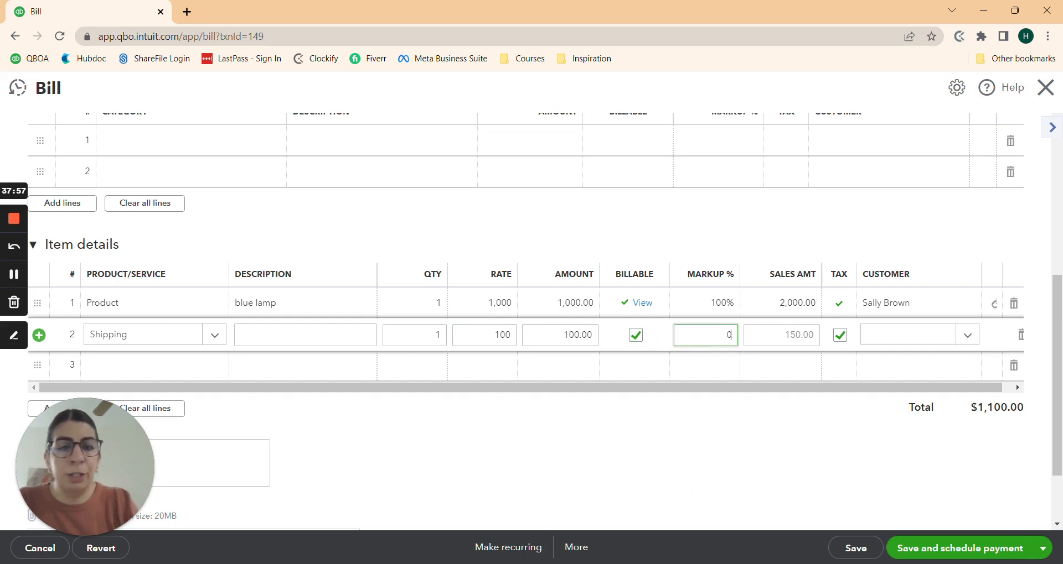
pyautogui.press('Tab')
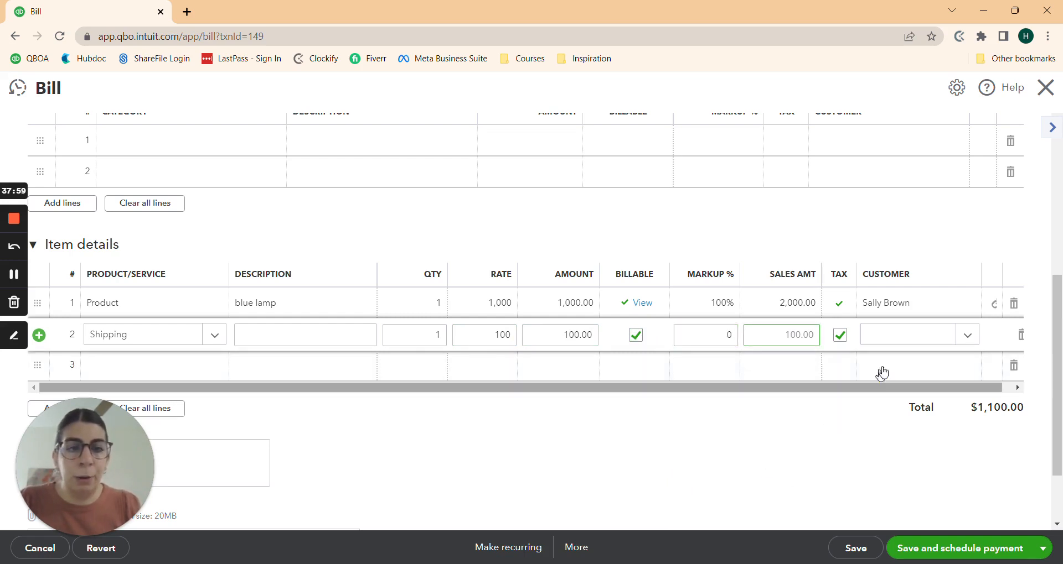
pyautogui.click(900, 334)
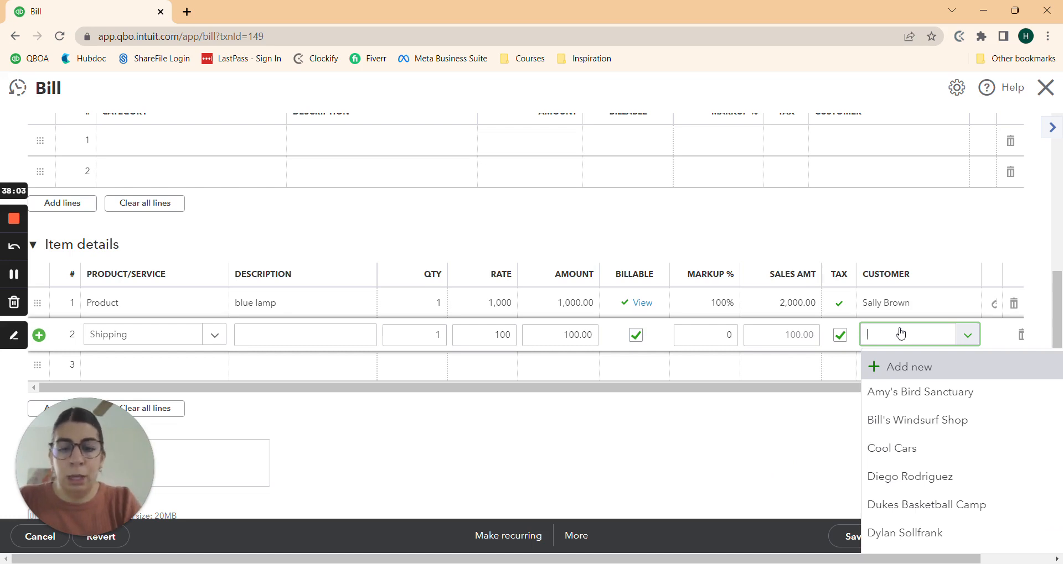
pyautogui.write('sally')
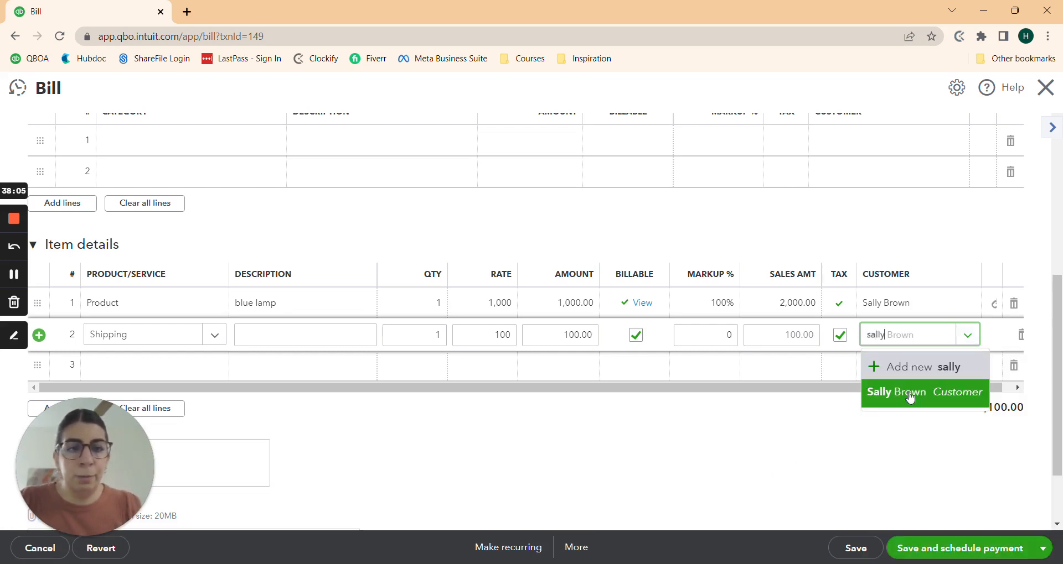
pyautogui.click(910, 395)
pyautogui.click(777, 455)
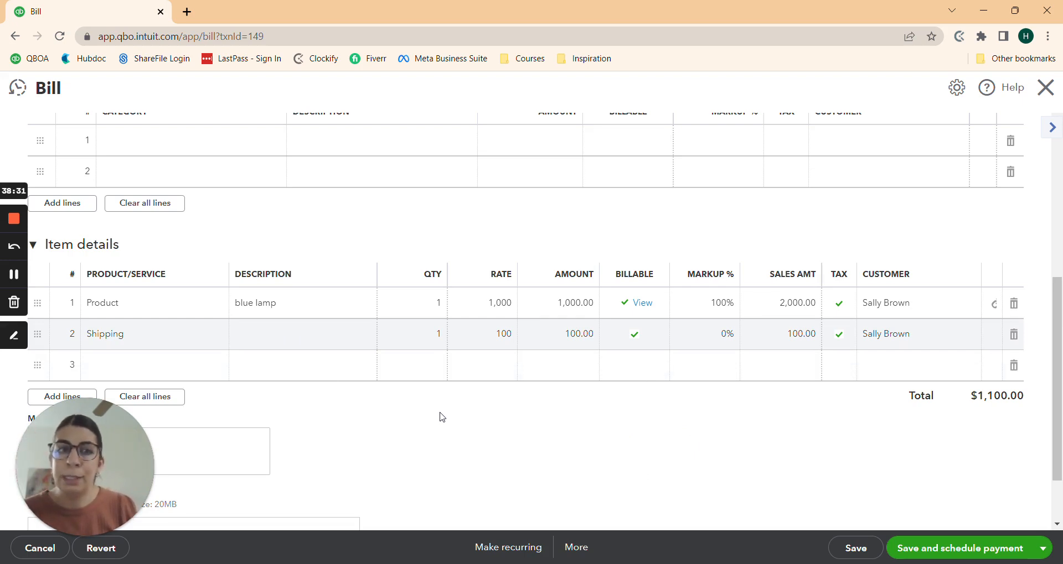
# Step: Save the edited ABC Lamps bill, accepting the linked-transaction warning, and close it
pyautogui.click(859, 552)
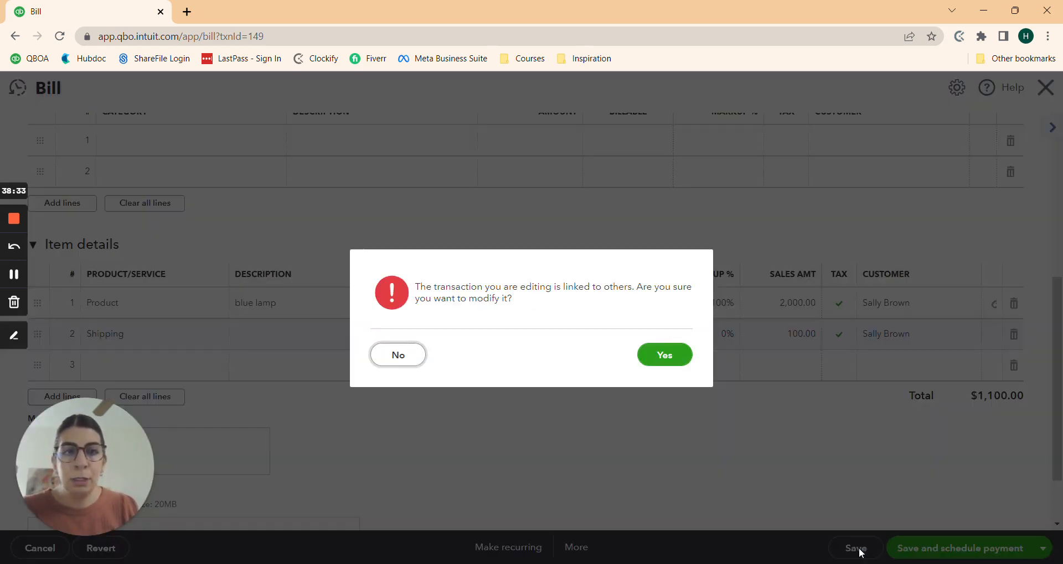
pyautogui.click(666, 356)
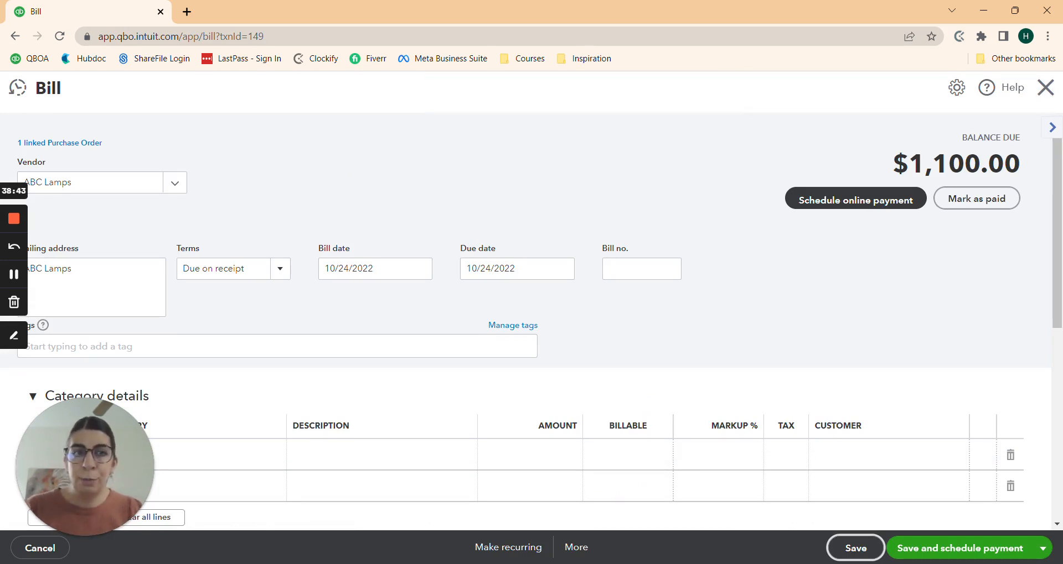
pyautogui.click(1045, 88)
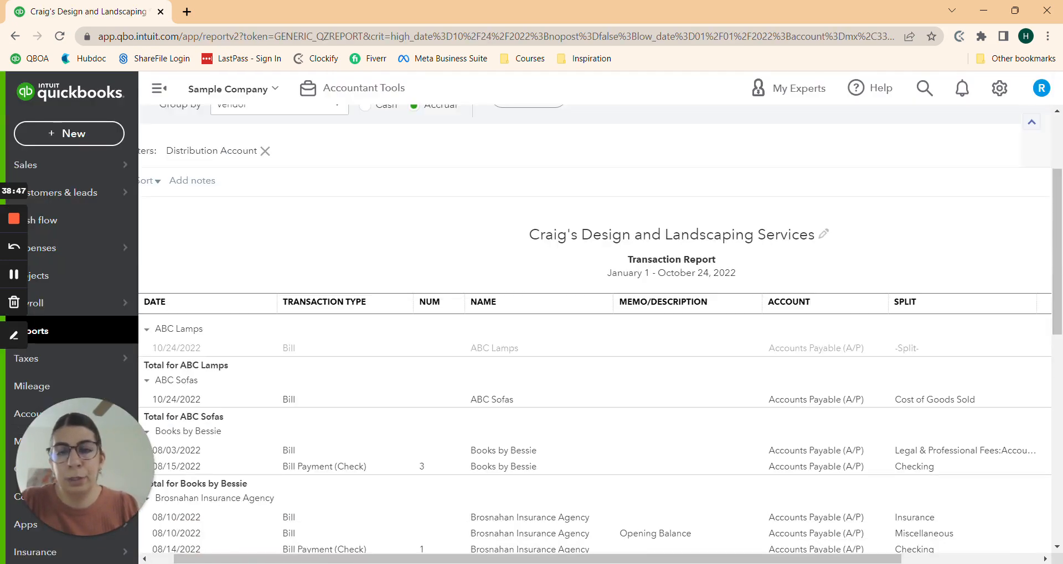
pyautogui.moveTo(826, 558); pyautogui.dragTo(801, 558)
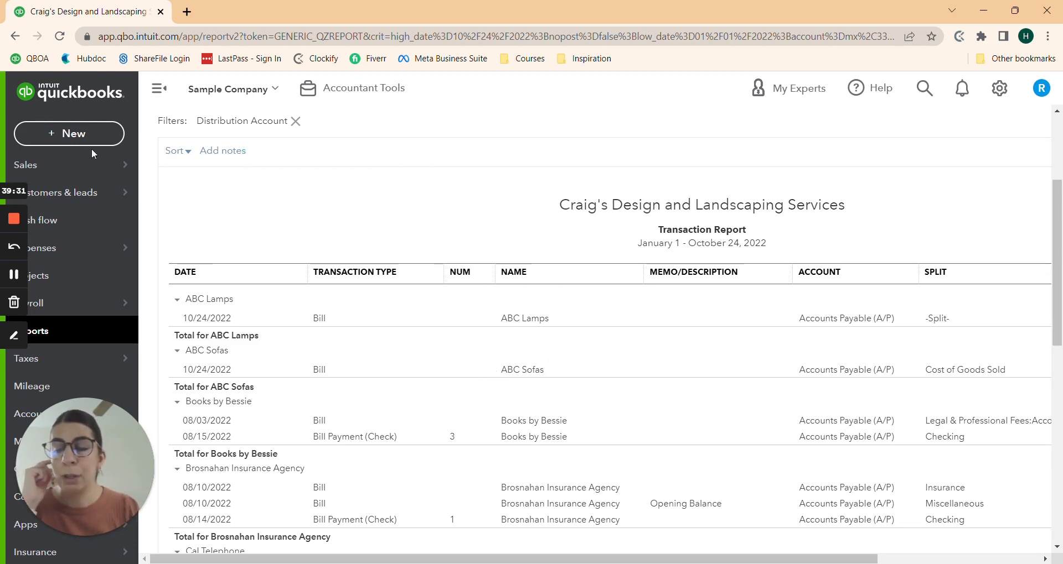
# Step: Start a new invoice for the customer, showing the $2,000.00 blue lamp and $100.00 billable expenses
pyautogui.click(79, 138)
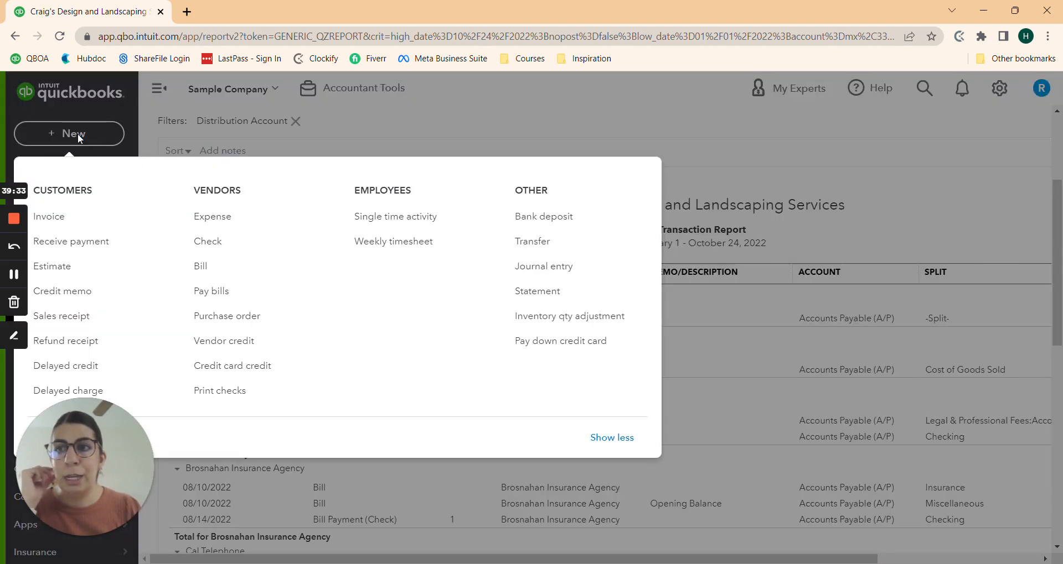
pyautogui.click(66, 221)
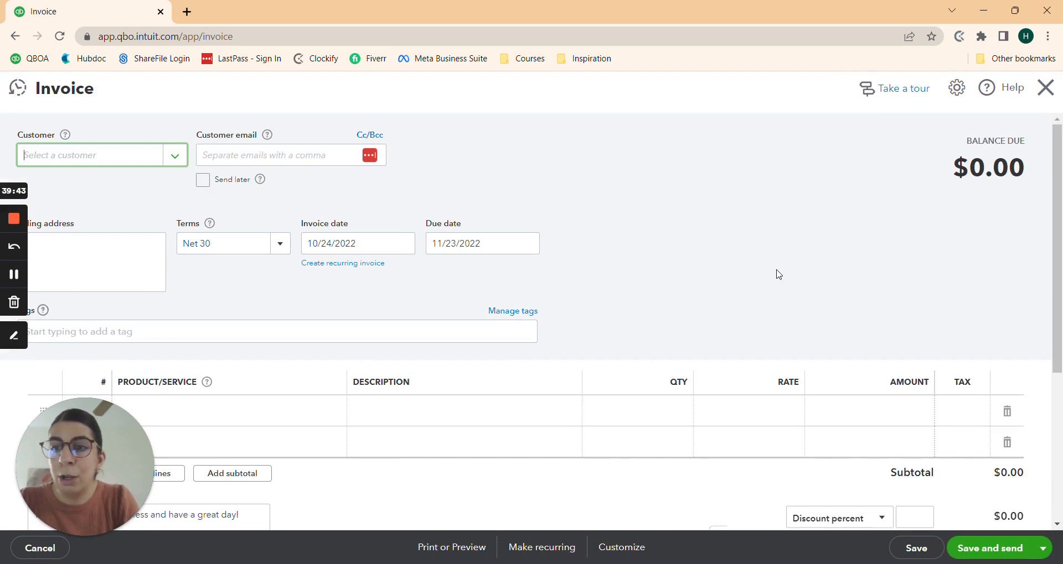
pyautogui.write('sally')
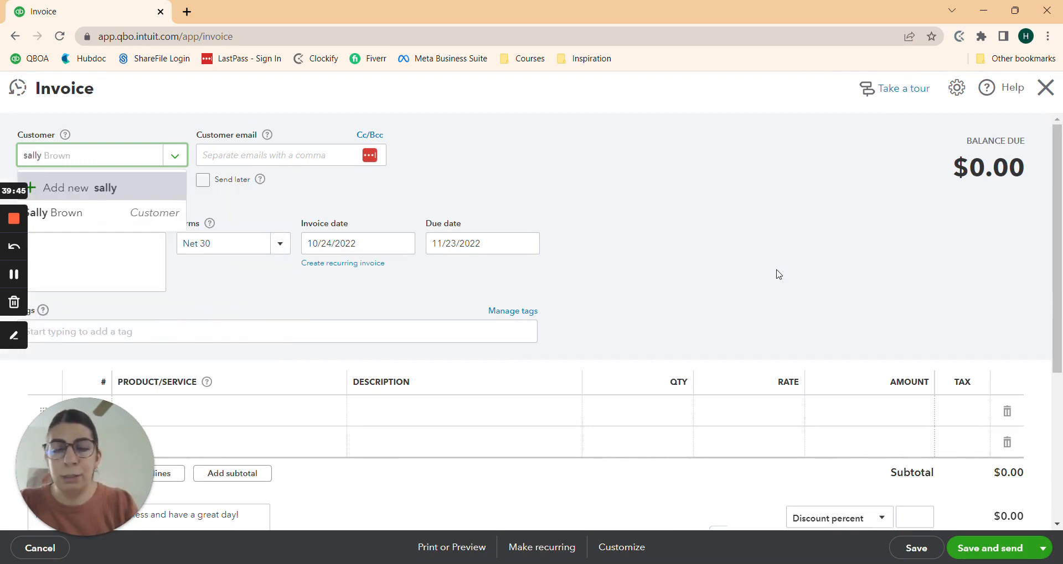
pyautogui.click(75, 222)
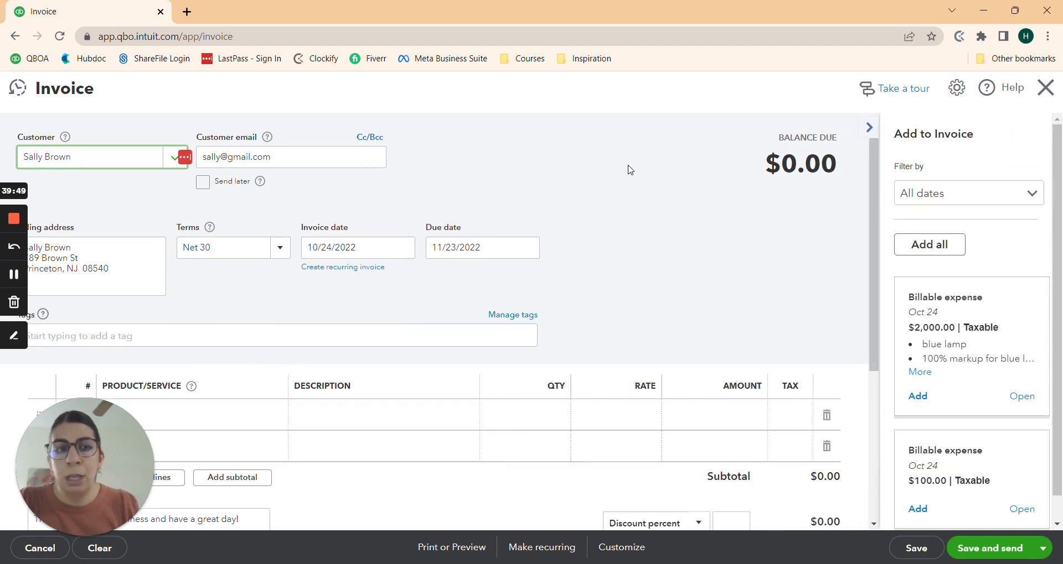
pyautogui.scroll(-1, 982, 312)
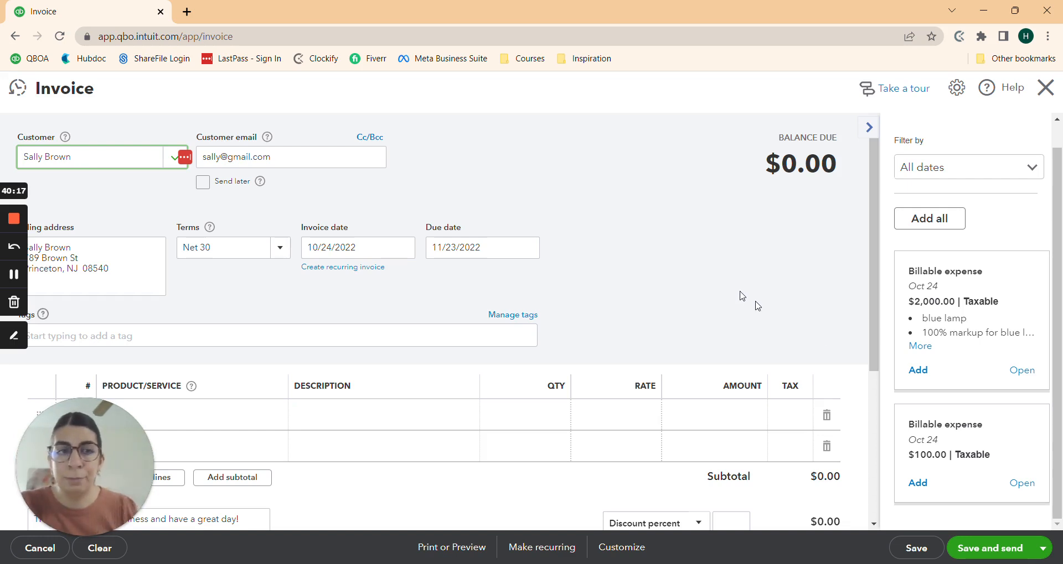
# Step: Add the $2,000 blue lamp and $100 shipping billable expenses to the invoice
pyautogui.click(918, 371)
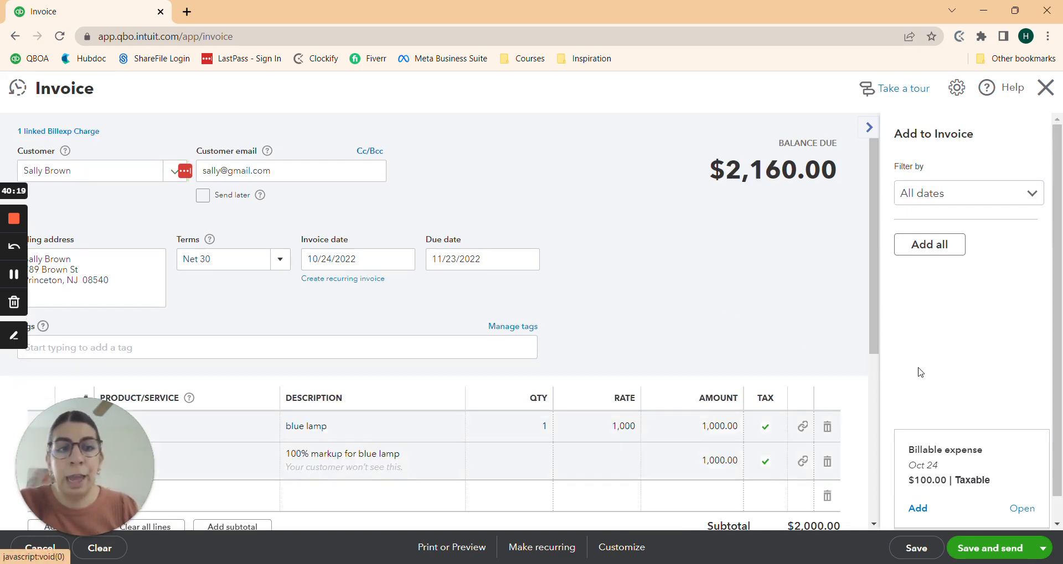
pyautogui.click(919, 400)
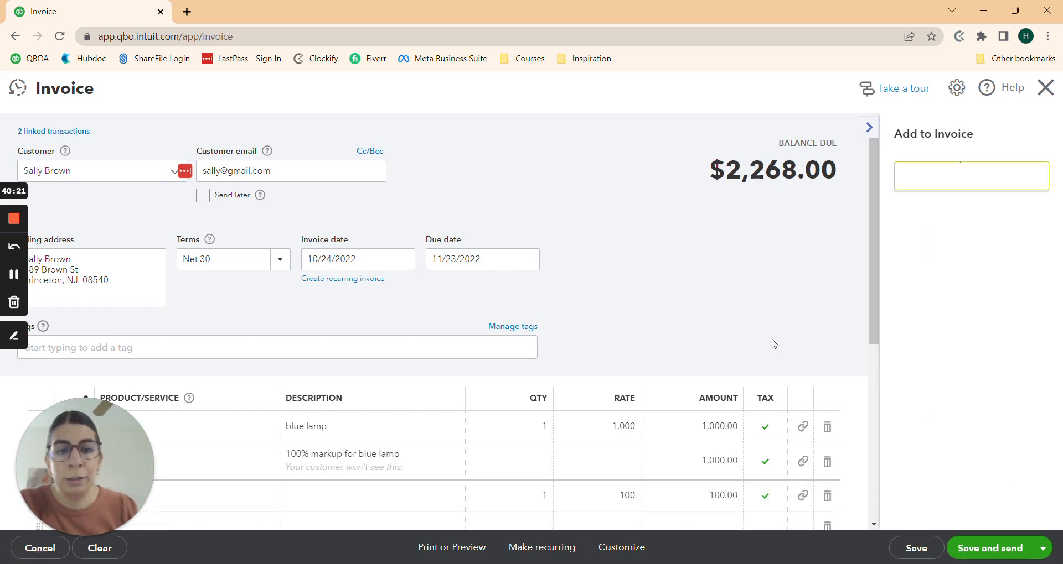
pyautogui.scroll(-4, 714, 310)
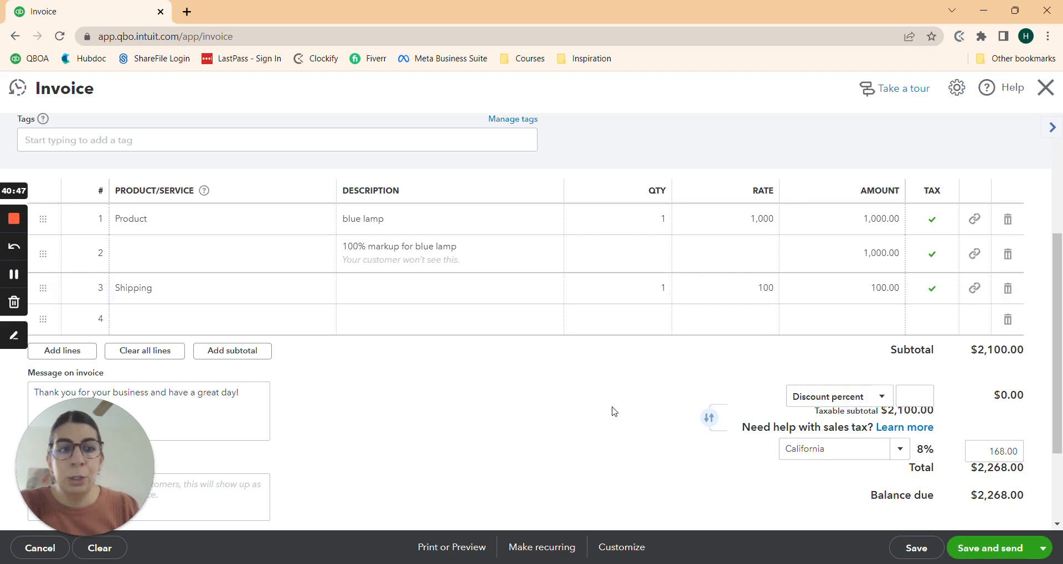
pyautogui.scroll(-1, 611, 409)
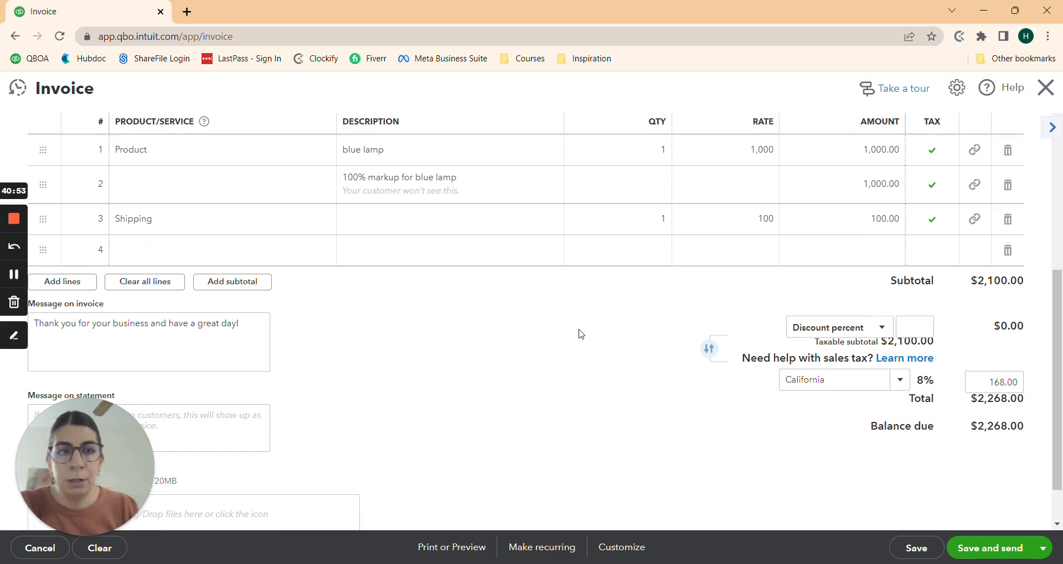
# Step: Make the Shipping line non-taxable, so tax is 160.00 and balance due $2,260.00
pyautogui.click(934, 220)
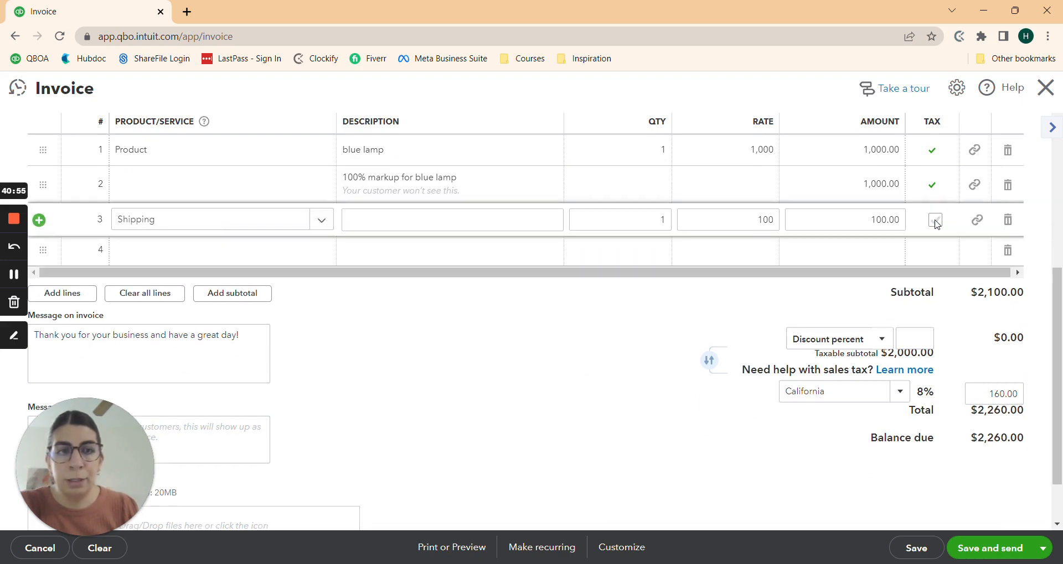
pyautogui.click(550, 354)
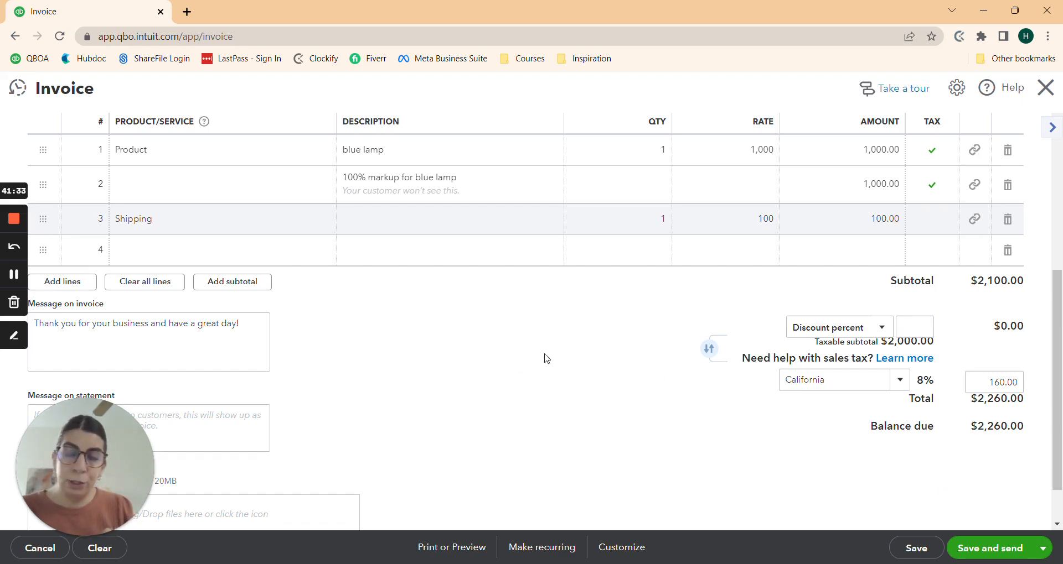
# Step: Add a Retainer/Deposit/Prepayment item on line 4 with rate -2160
pyautogui.click(223, 255)
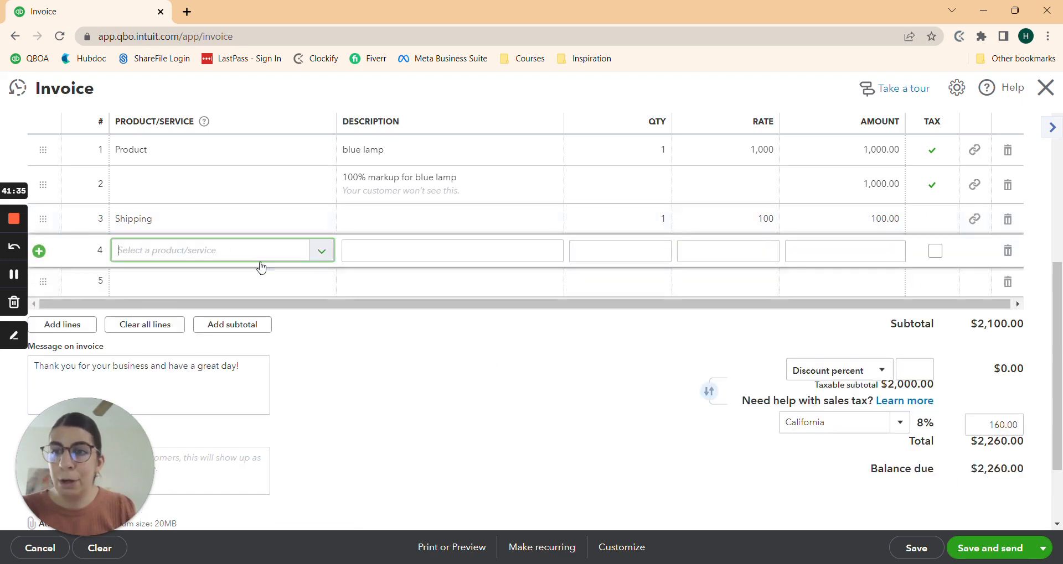
pyautogui.write('retain')
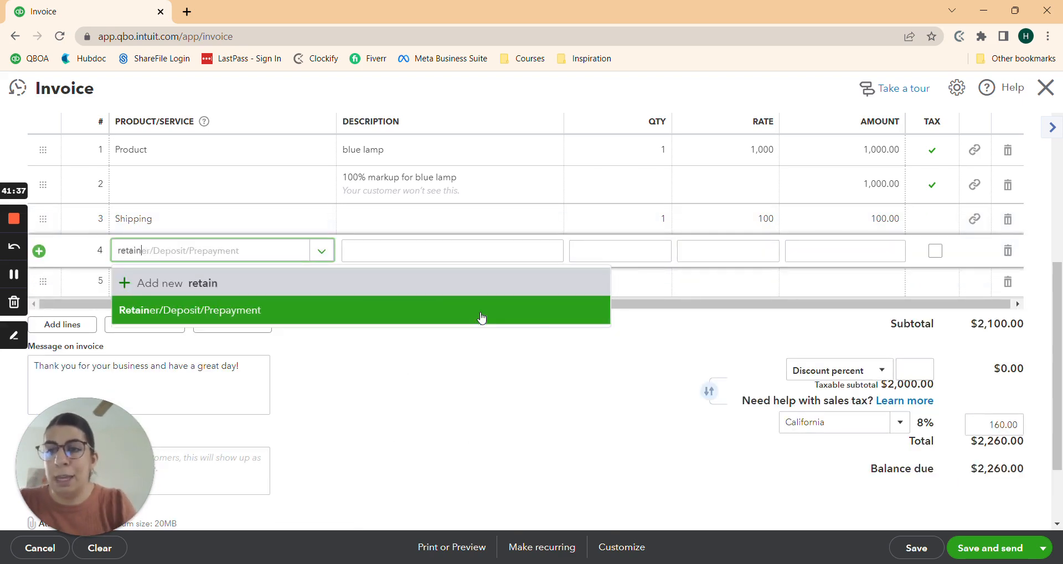
pyautogui.click(293, 318)
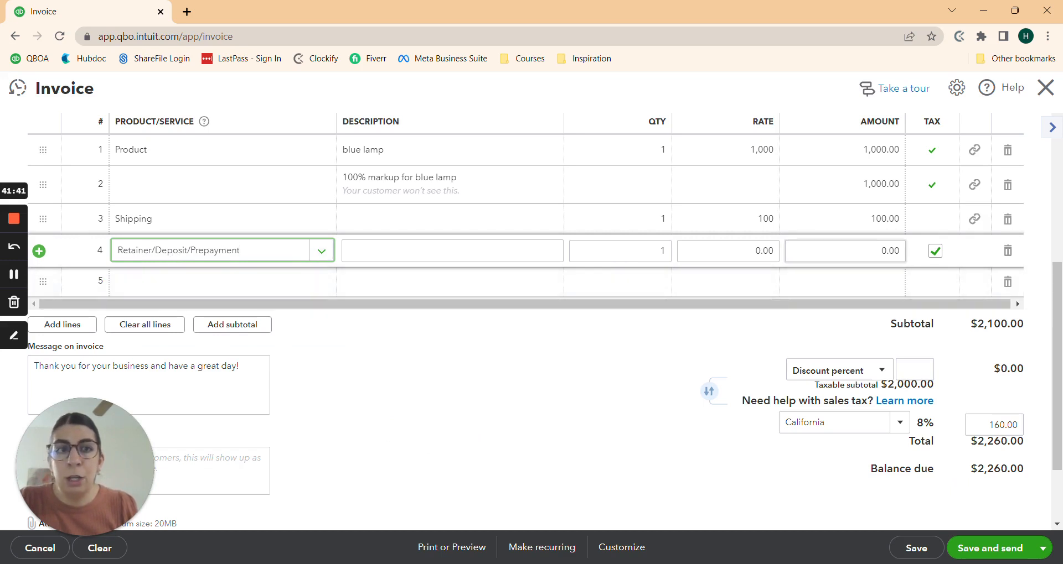
pyautogui.click(845, 250)
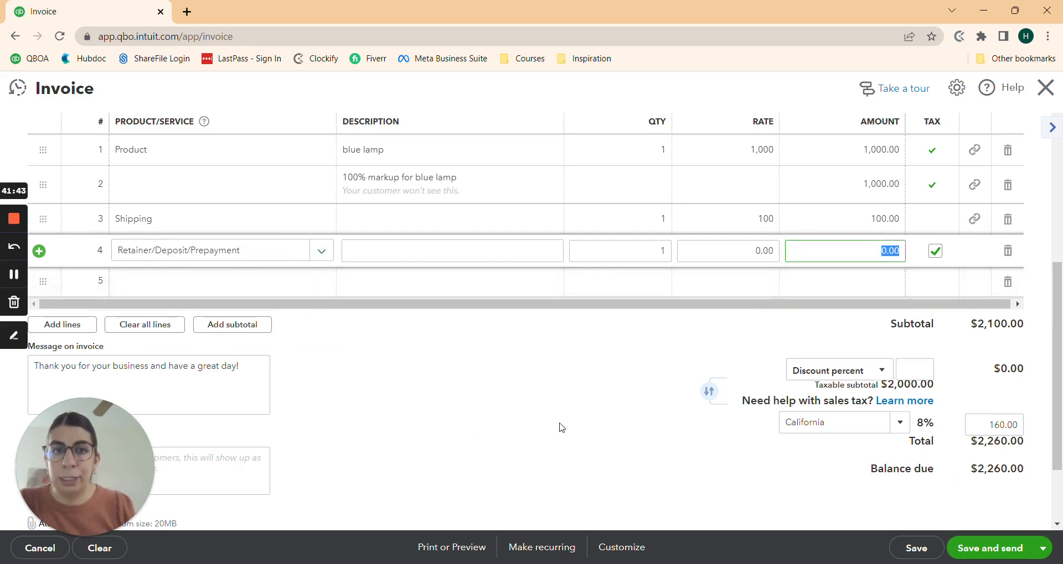
pyautogui.click(769, 256)
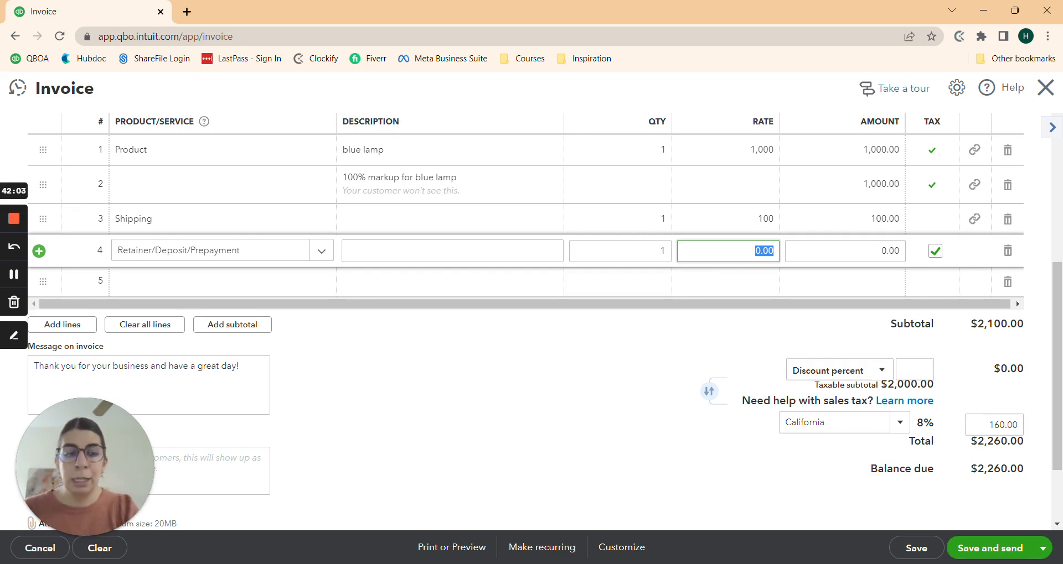
pyautogui.press('BackSpace')
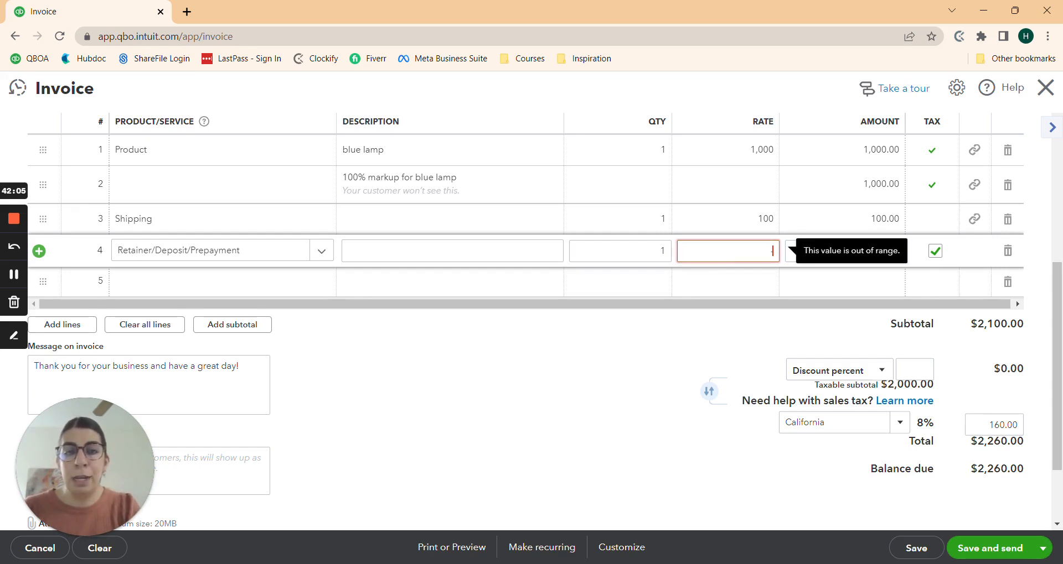
pyautogui.write('-2160')
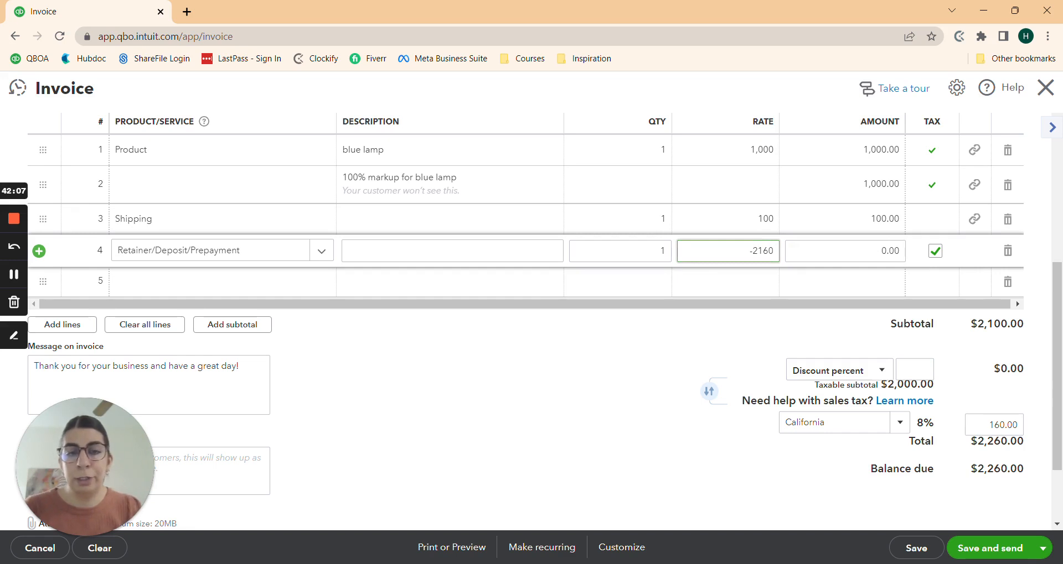
pyautogui.click(601, 388)
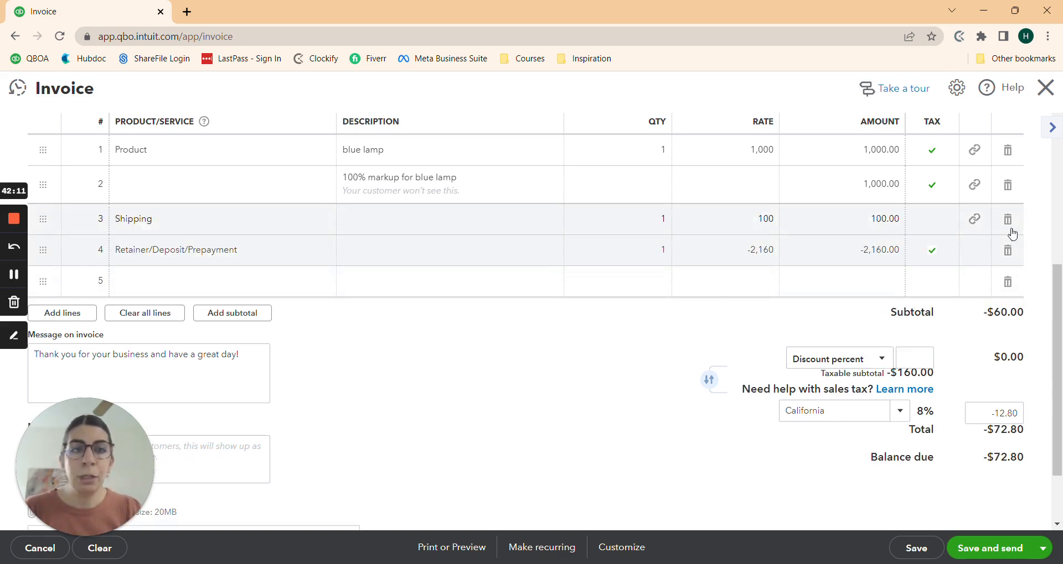
# Step: Untick Tax on the retainer line, then save and send invoice #1040 with $100.00 due
pyautogui.click(935, 256)
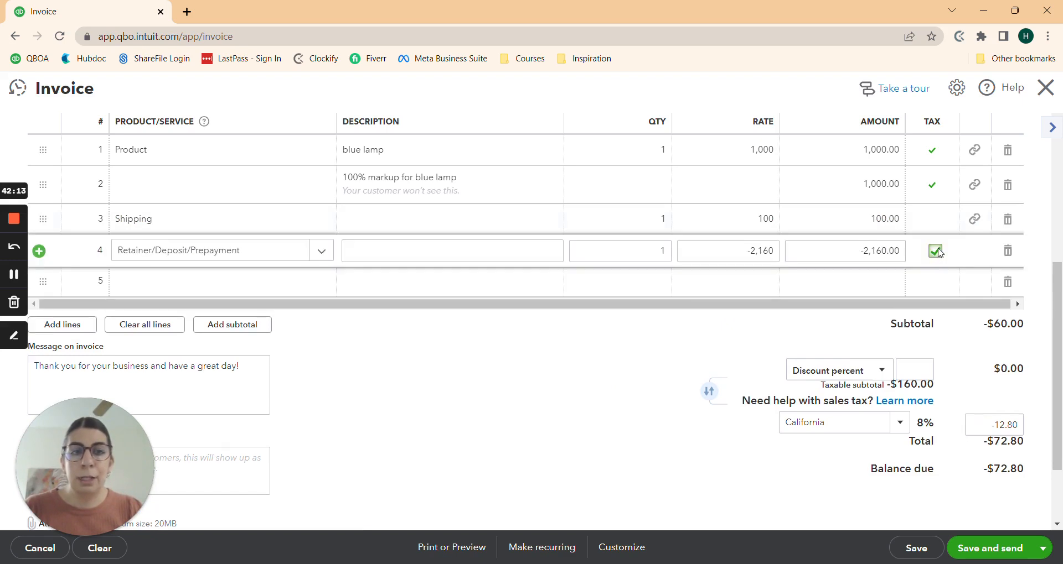
pyautogui.click(938, 252)
pyautogui.click(573, 399)
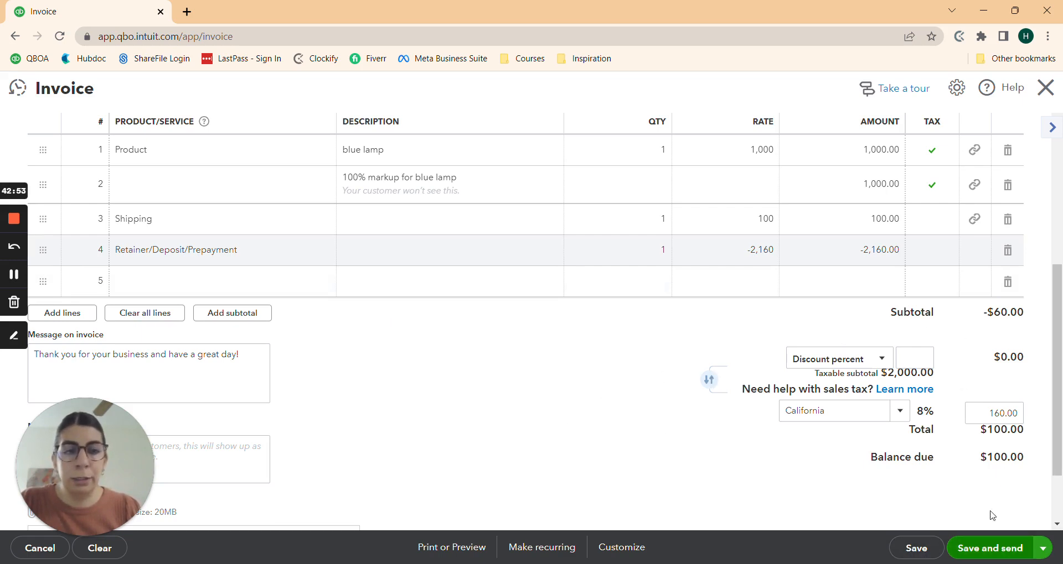
pyautogui.click(969, 549)
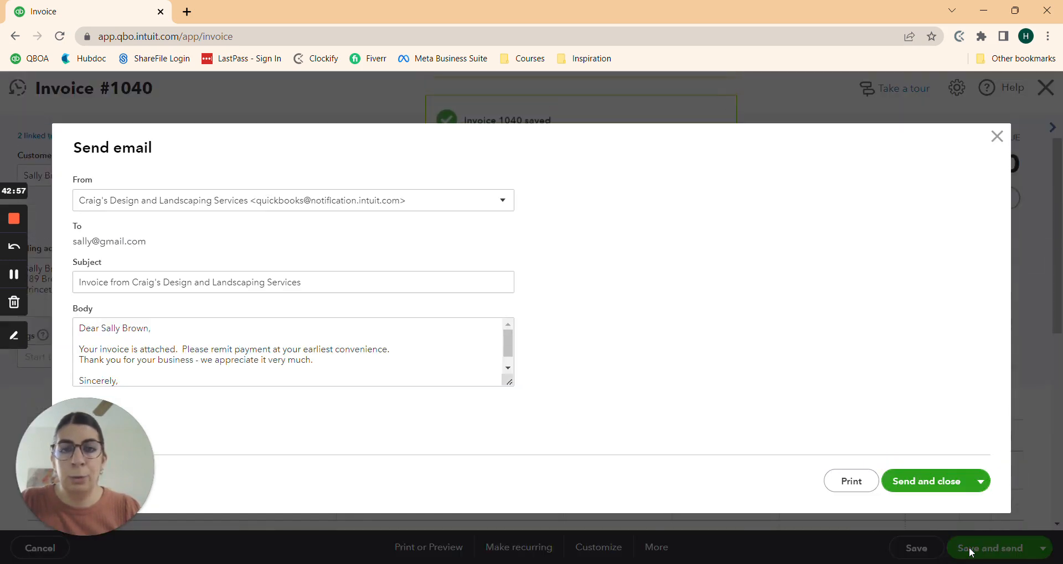
pyautogui.click(920, 483)
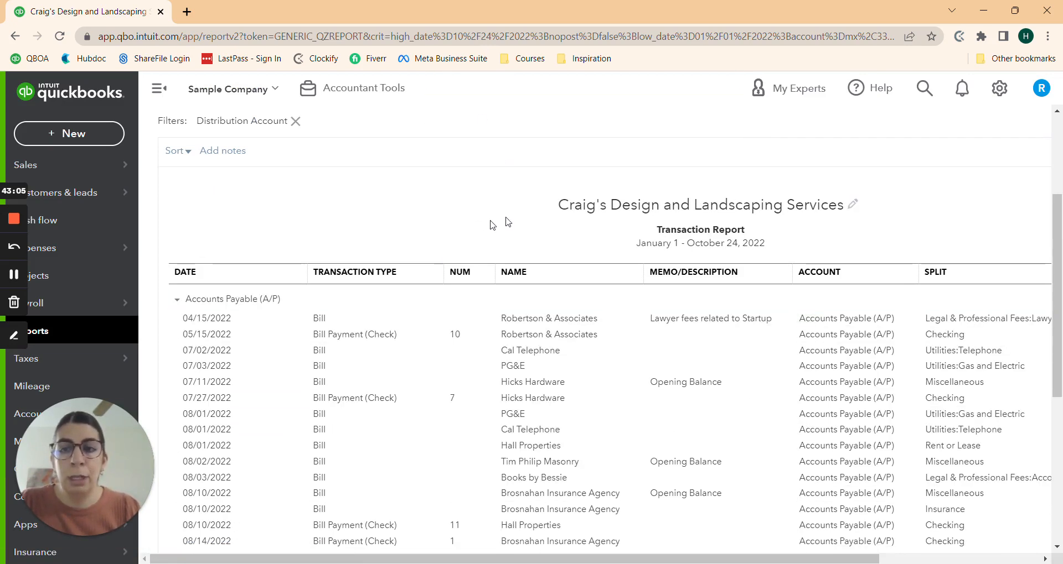
# Step: Open the Balance Sheet report and scroll to the Client Retainer/Deposit/Prepayment balance
pyautogui.scroll(1, 419, 244)
pyautogui.scroll(3, 419, 244)
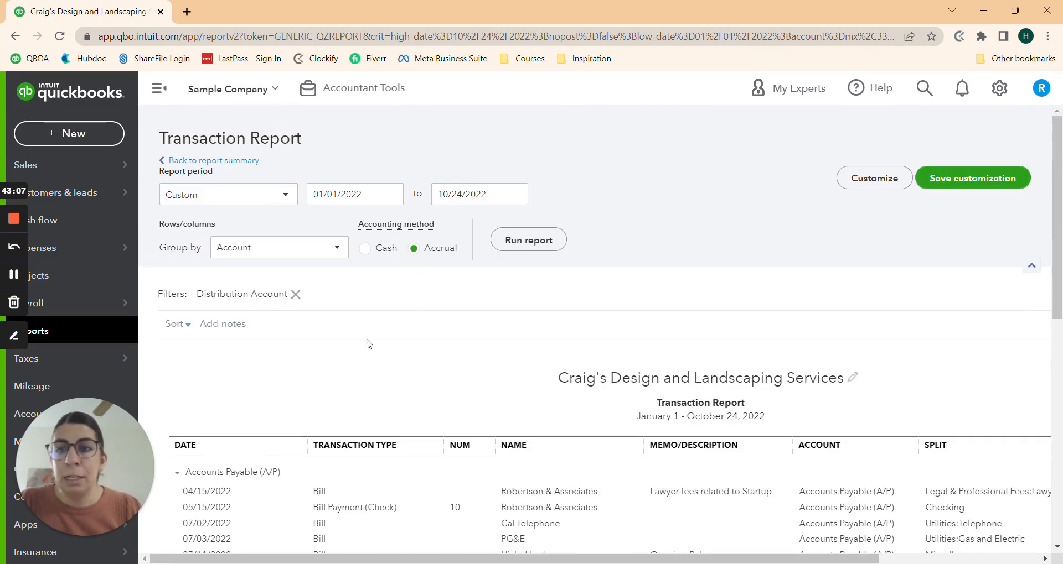
pyautogui.click(48, 340)
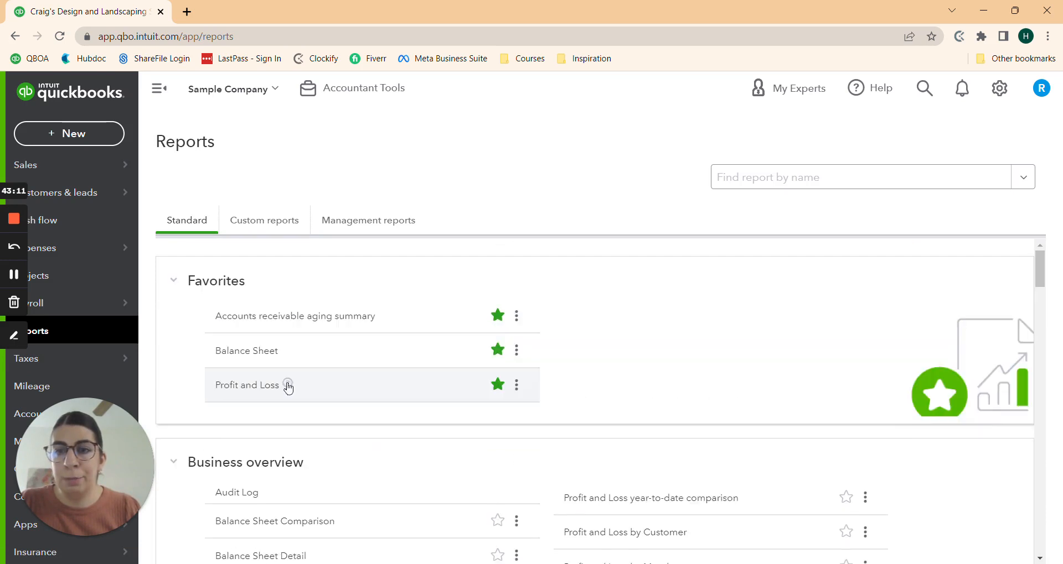
pyautogui.click(239, 355)
pyautogui.scroll(-5, 551, 427)
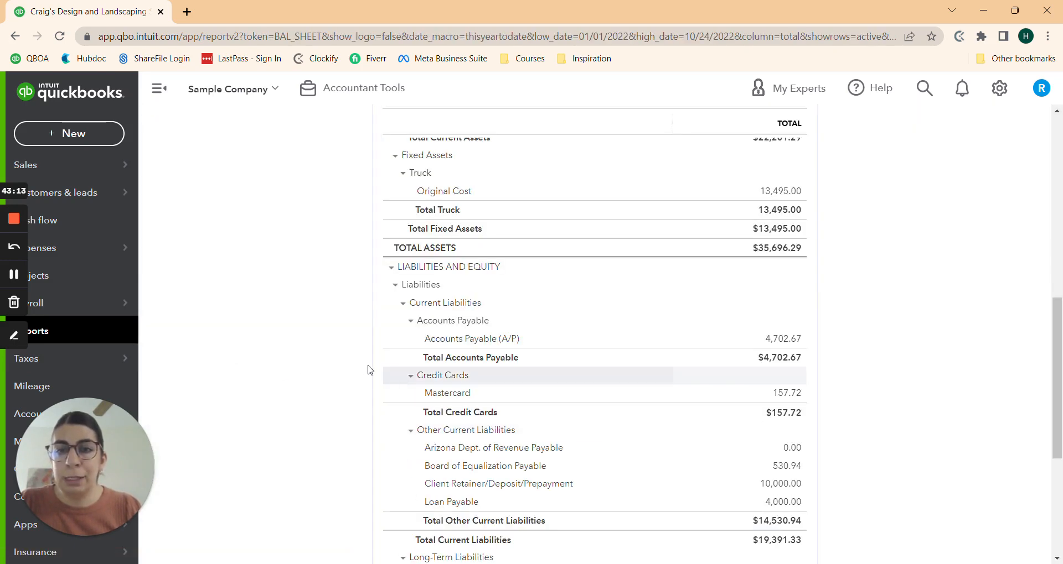
pyautogui.scroll(10, 367, 367)
pyautogui.scroll(-10, 359, 382)
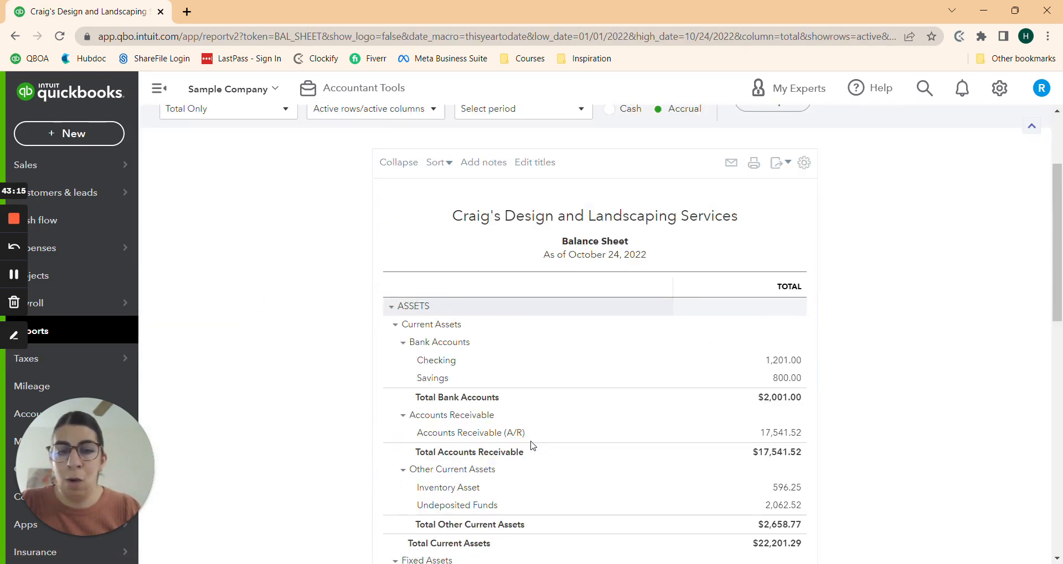
pyautogui.scroll(-2, 415, 334)
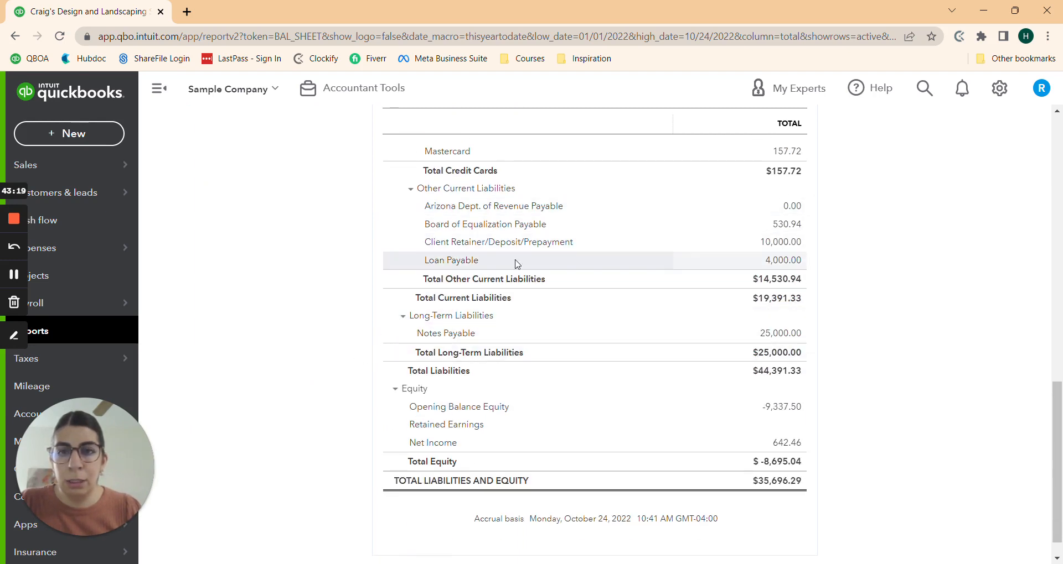
# Step: Drill into the Client Retainer 10,000.00 balance and rerun the transactions grouped by Customer
pyautogui.click(788, 244)
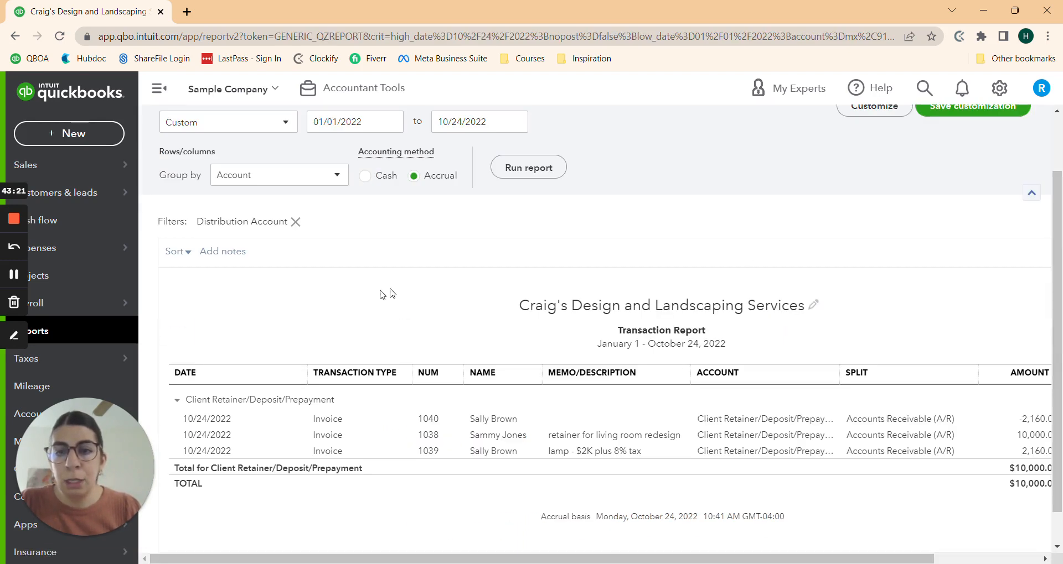
pyautogui.click(253, 176)
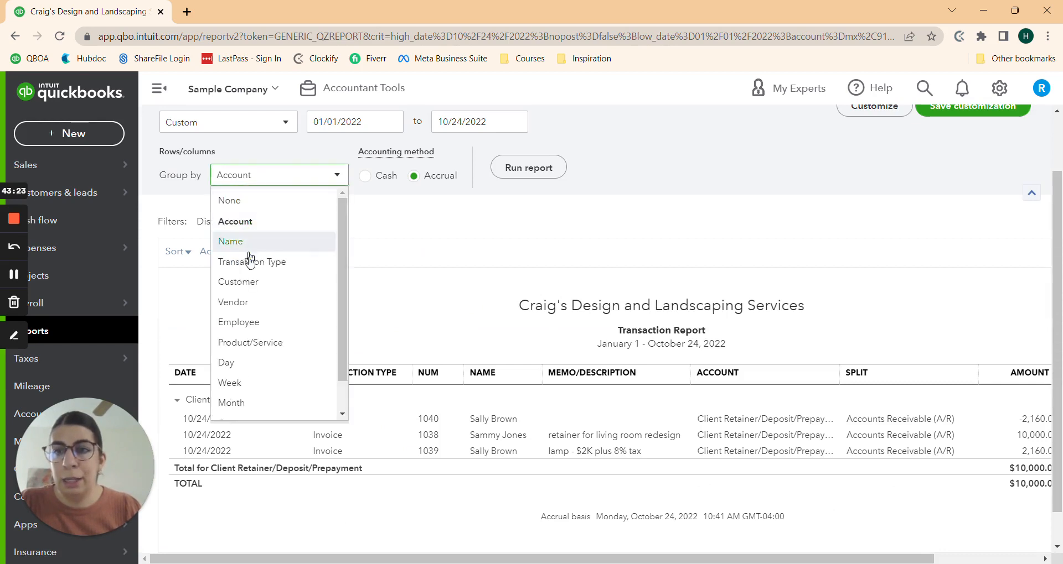
pyautogui.click(243, 282)
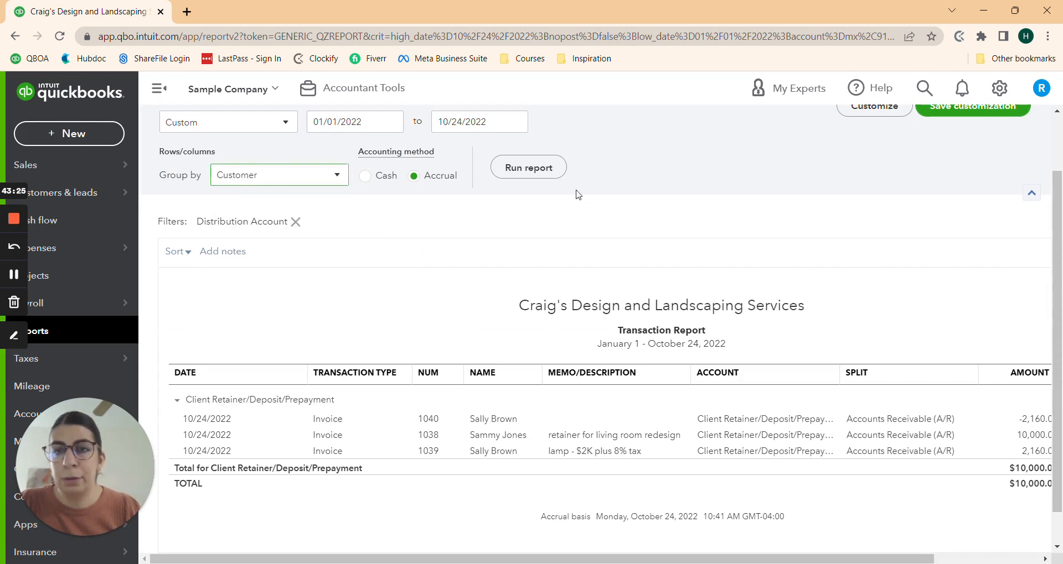
pyautogui.click(524, 166)
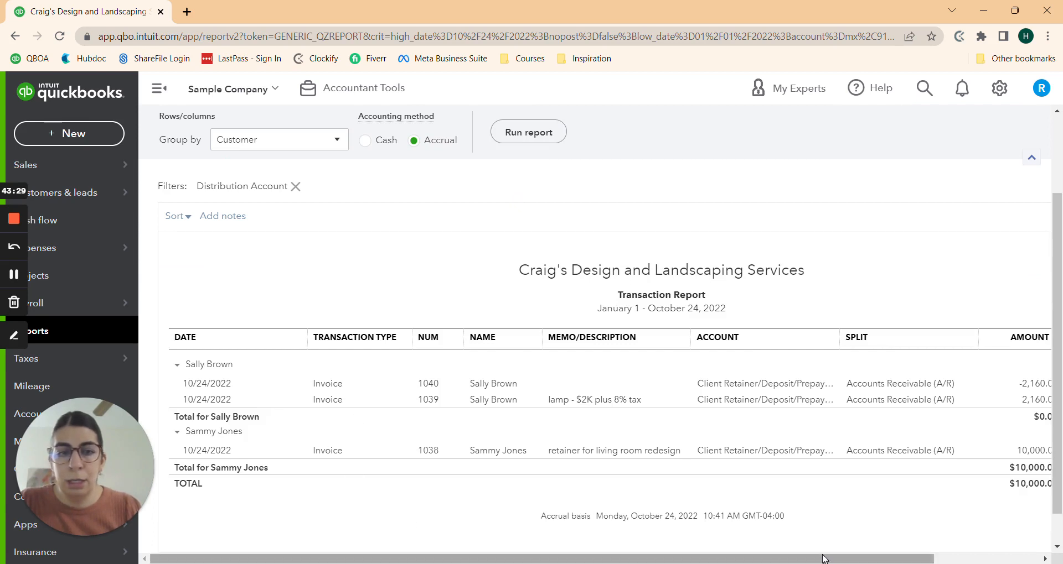
pyautogui.moveTo(830, 559); pyautogui.dragTo(936, 559)
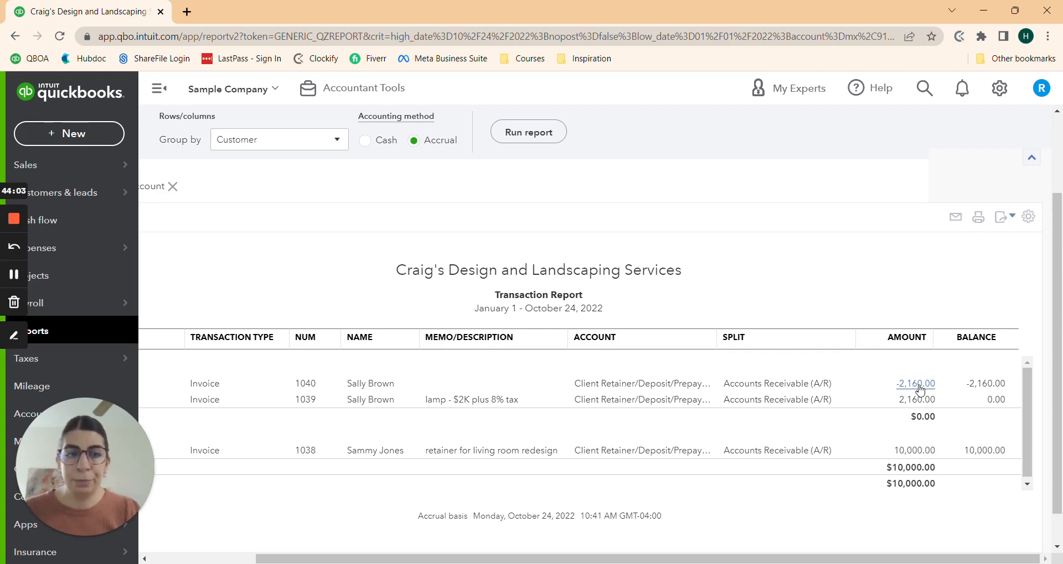
pyautogui.scroll(-1, 865, 490)
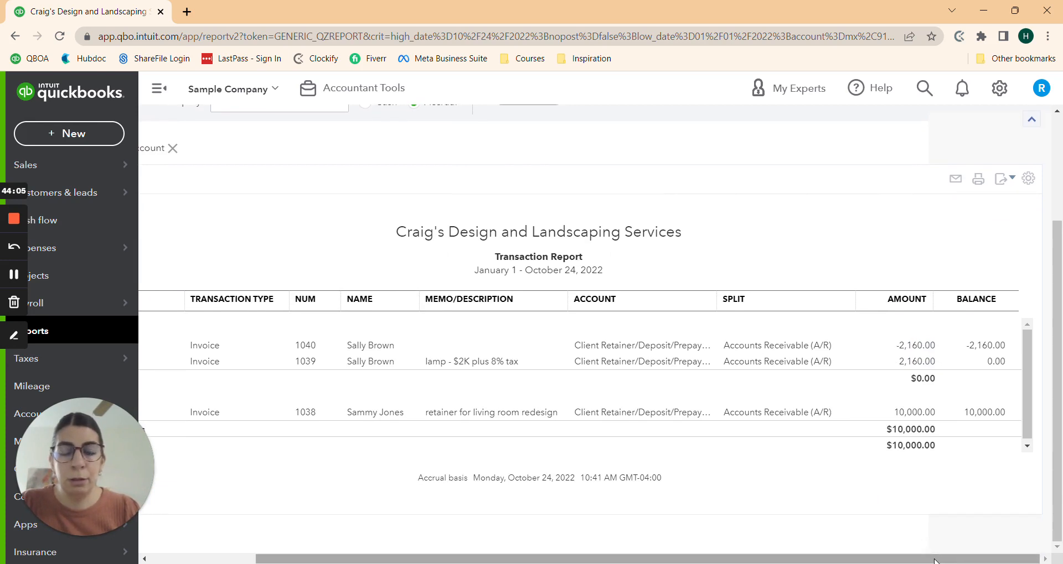
pyautogui.moveTo(934, 560); pyautogui.dragTo(740, 528)
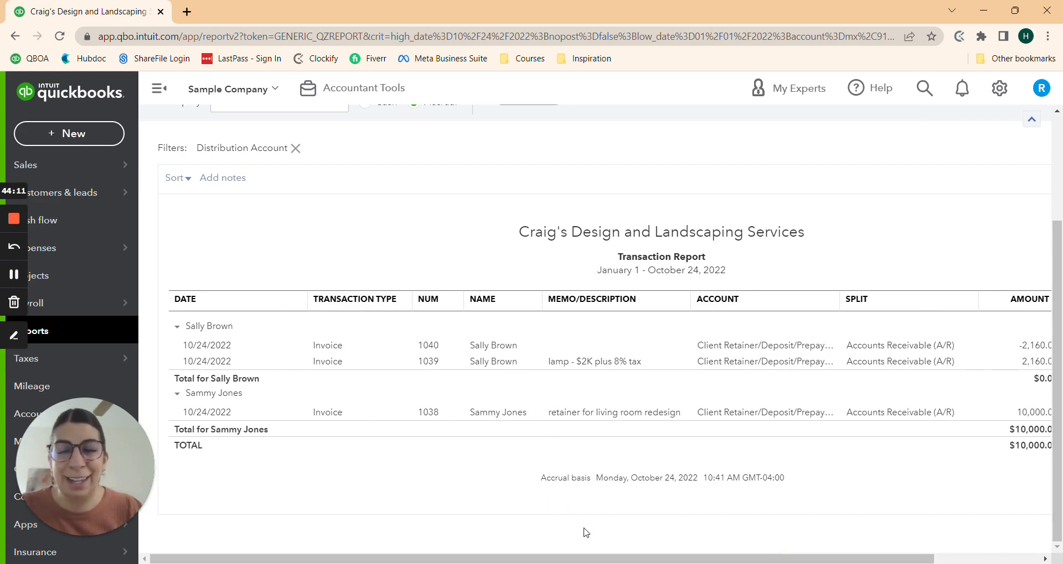
pyautogui.moveTo(651, 561); pyautogui.dragTo(751, 560)
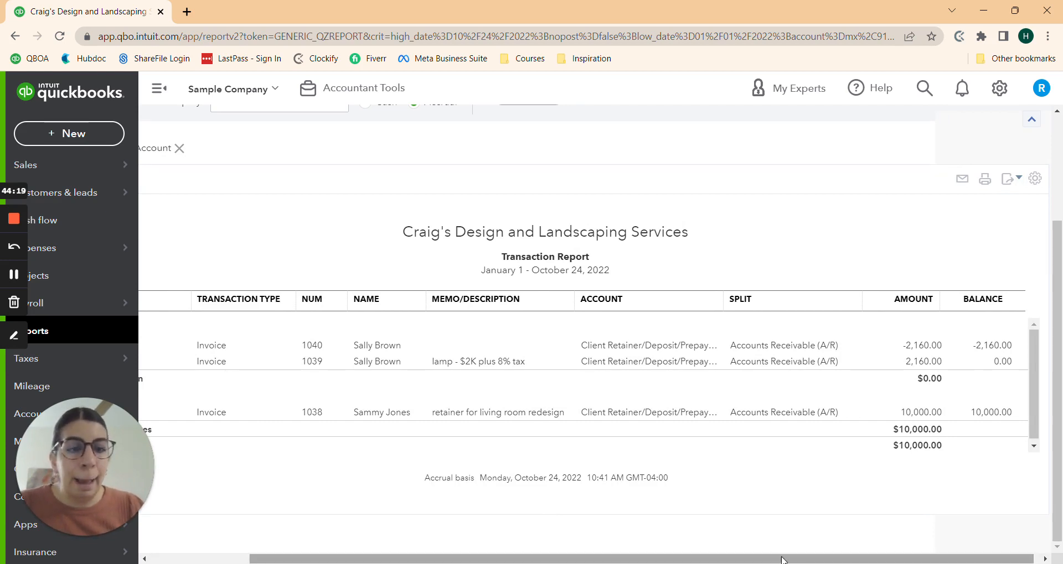
pyautogui.moveTo(782, 561); pyautogui.dragTo(568, 559)
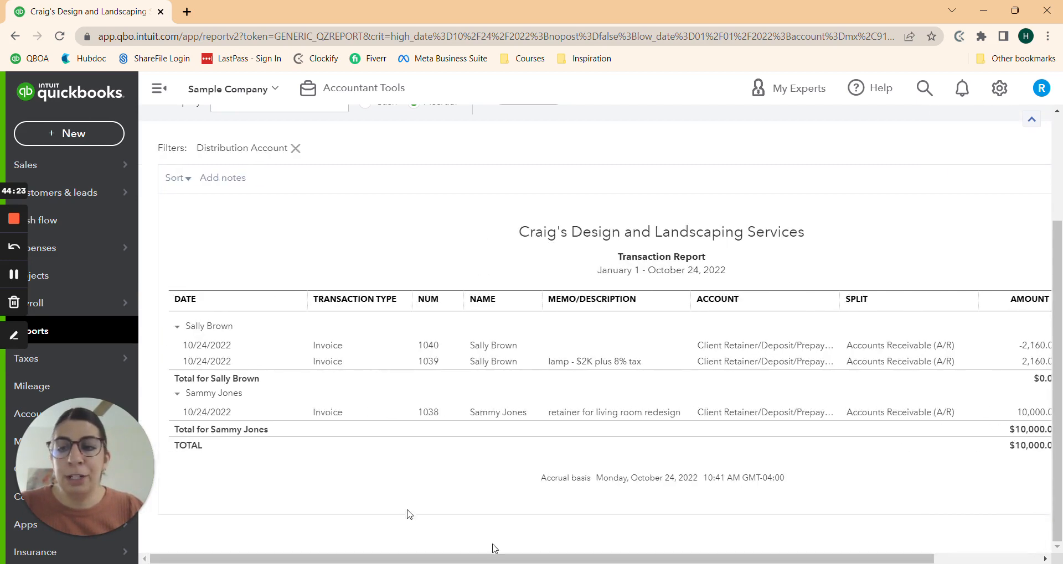
pyautogui.moveTo(804, 560); pyautogui.dragTo(892, 559)
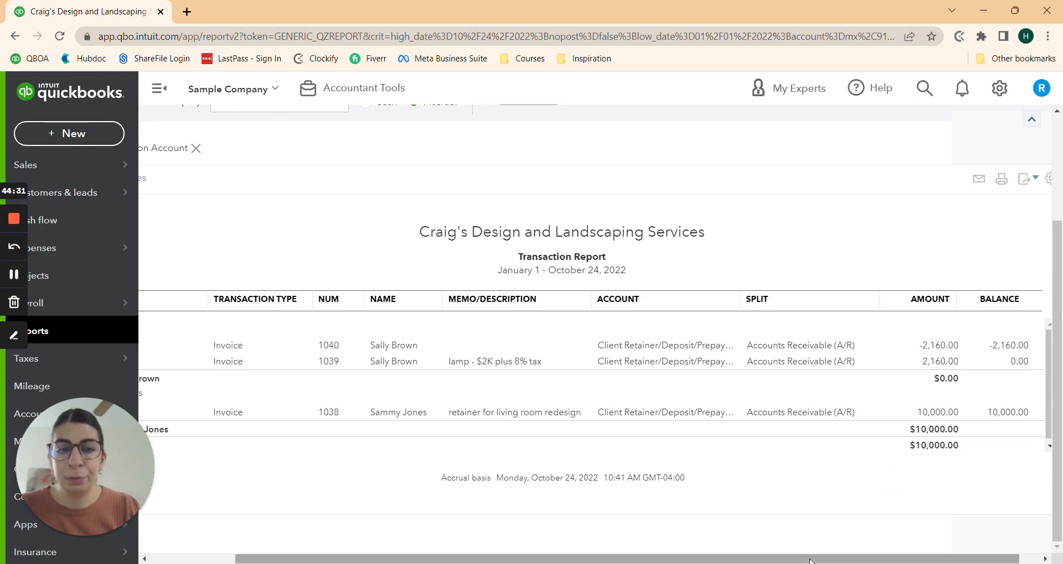
pyautogui.moveTo(819, 560); pyautogui.dragTo(733, 560)
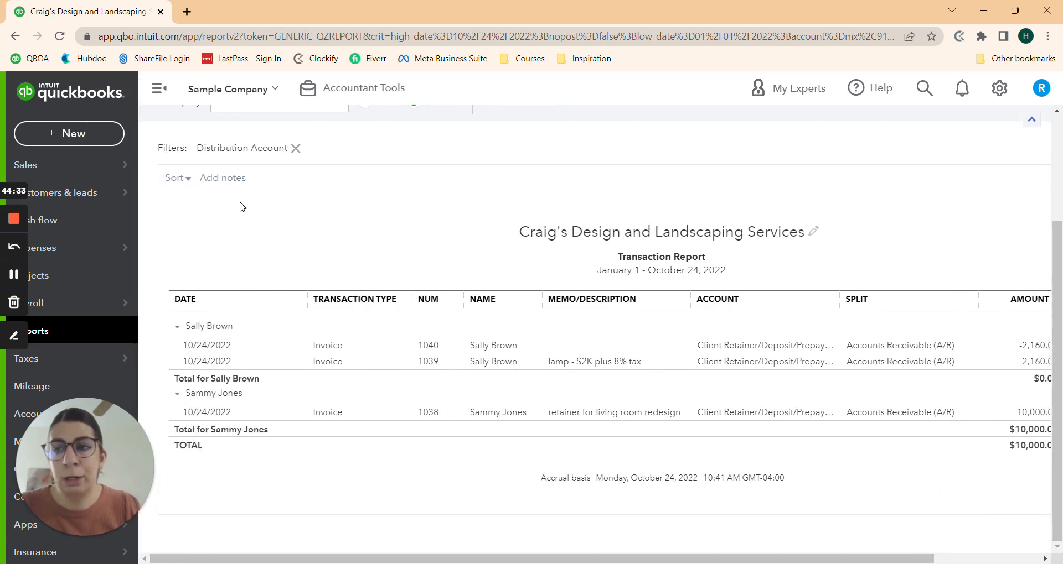
pyautogui.scroll(1, 262, 291)
pyautogui.scroll(2, 262, 292)
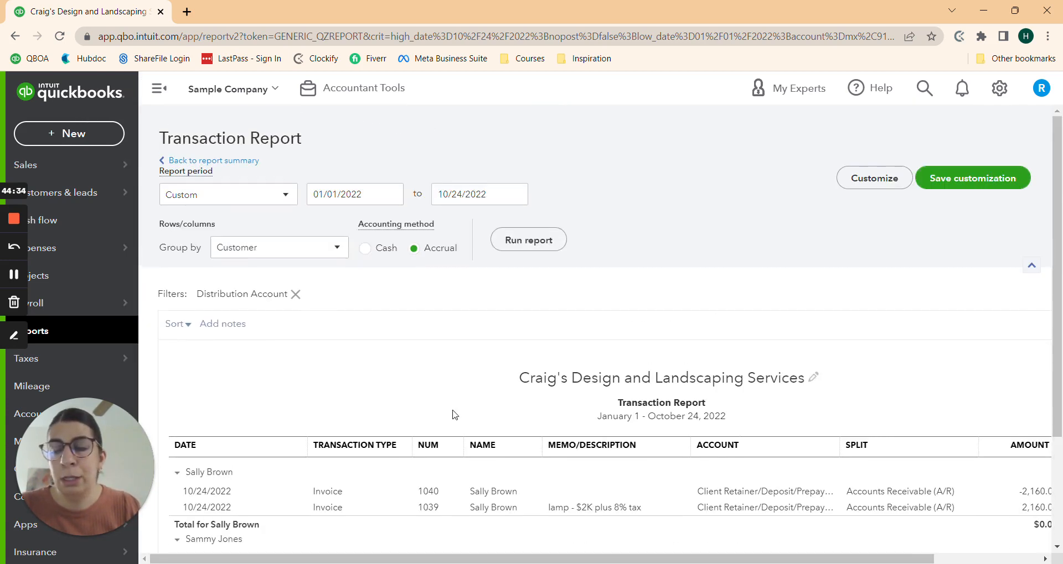
# Step: Search the company file for 'paisle', then close the search
pyautogui.click(927, 93)
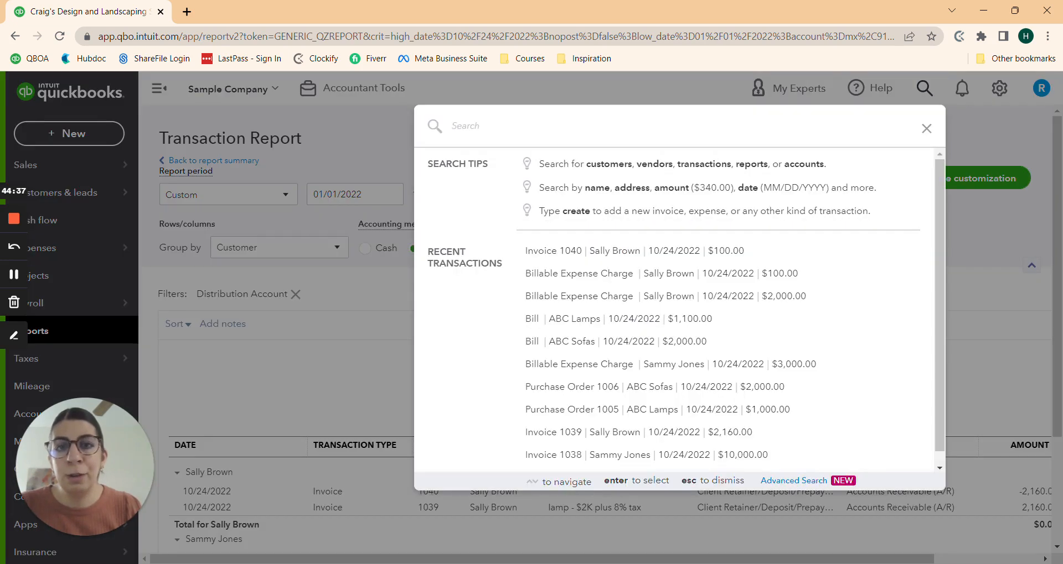
pyautogui.write('pa')
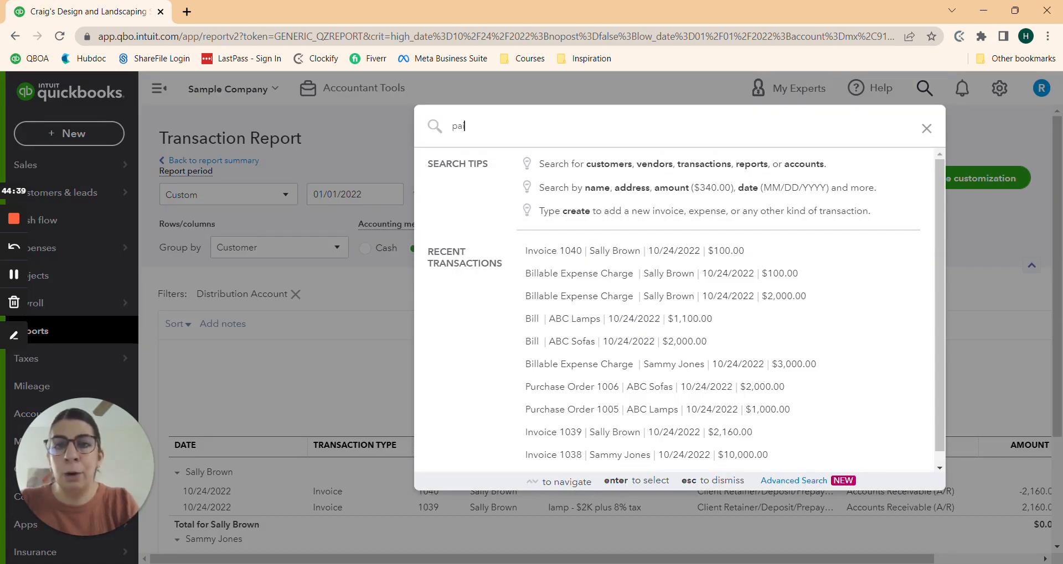
pyautogui.write('isley')
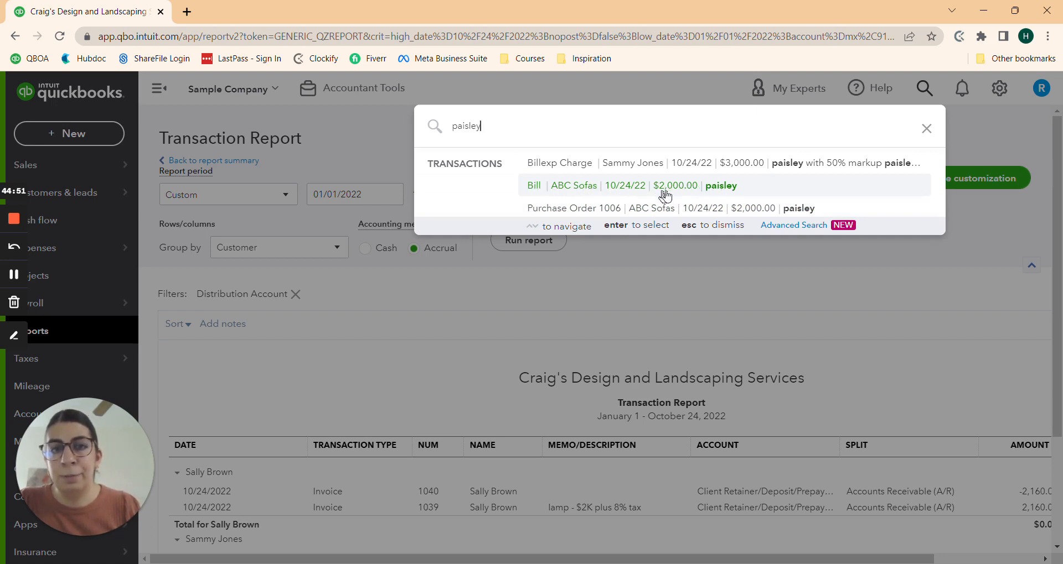
pyautogui.click(470, 308)
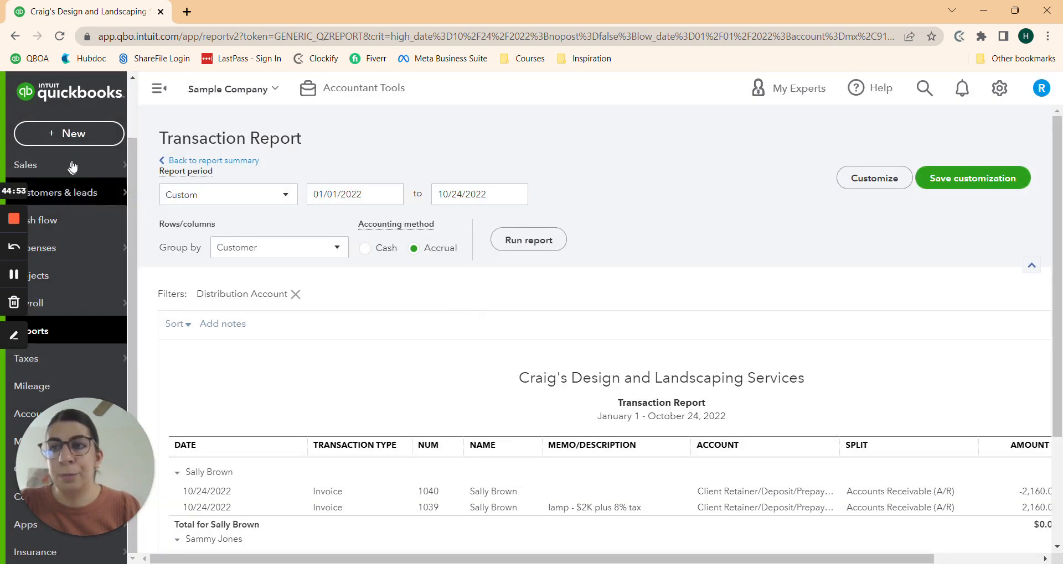
# Step: Start a new invoice for the customer, offering the $3,000.00 paisley billable expense
pyautogui.click(65, 135)
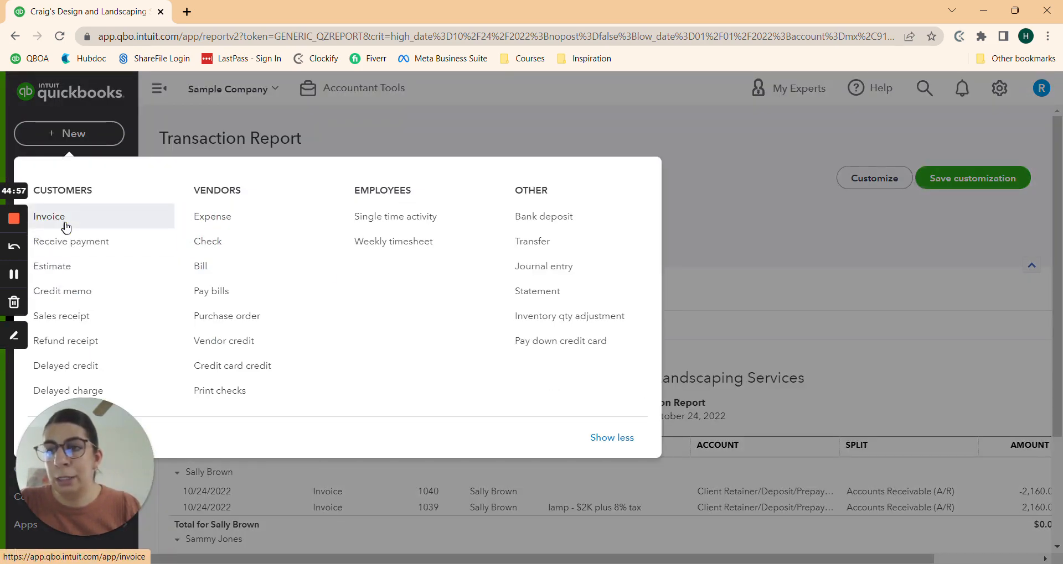
pyautogui.click(66, 227)
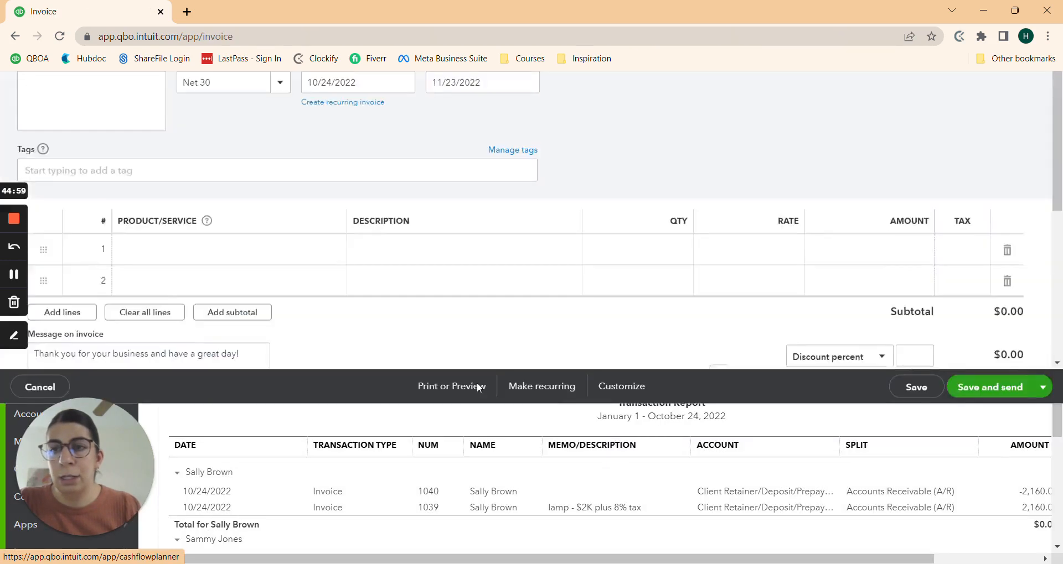
pyautogui.write('sammy')
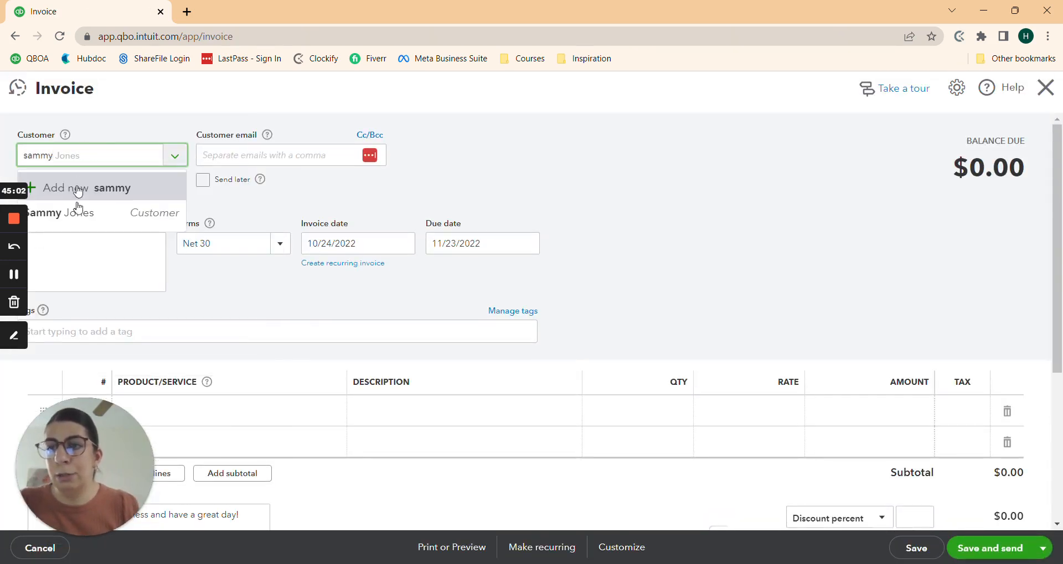
pyautogui.click(79, 208)
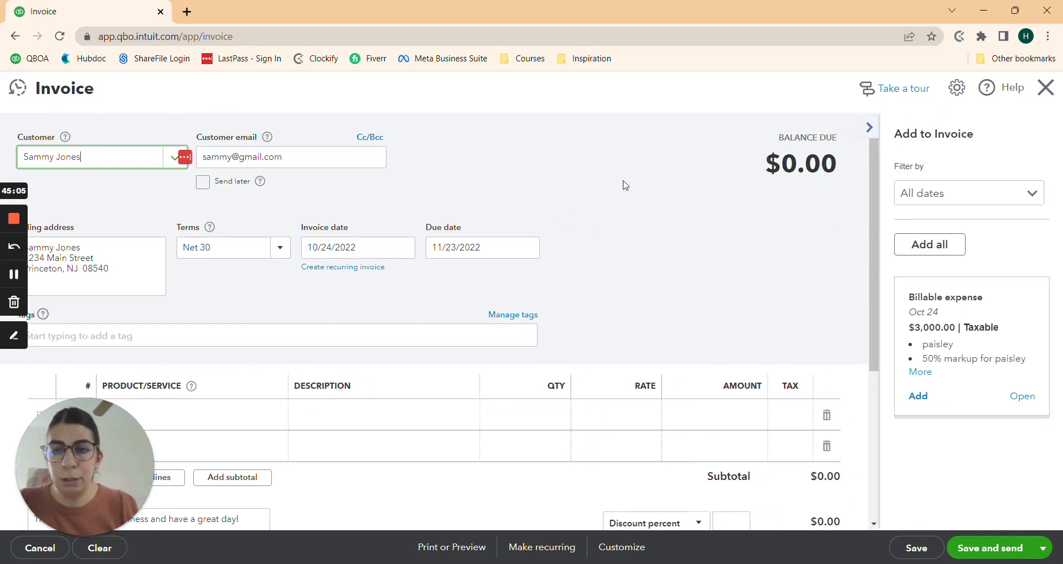
# Step: Add the paisley expense: 2,000.00 plus 50% markup 1,000.00, with 8% tax, totalling $3,240.00
pyautogui.scroll(-3, 631, 178)
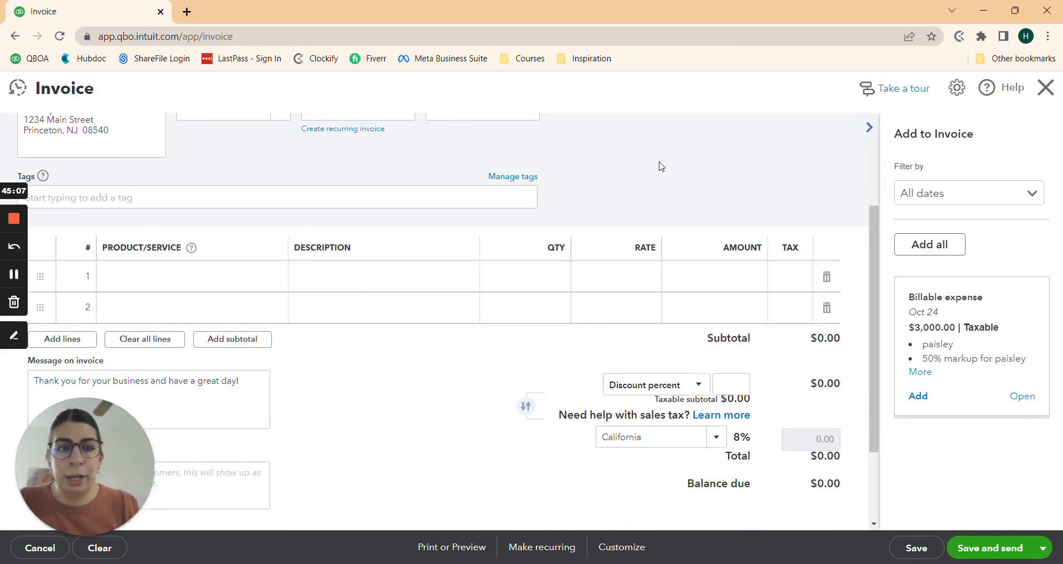
pyautogui.click(918, 397)
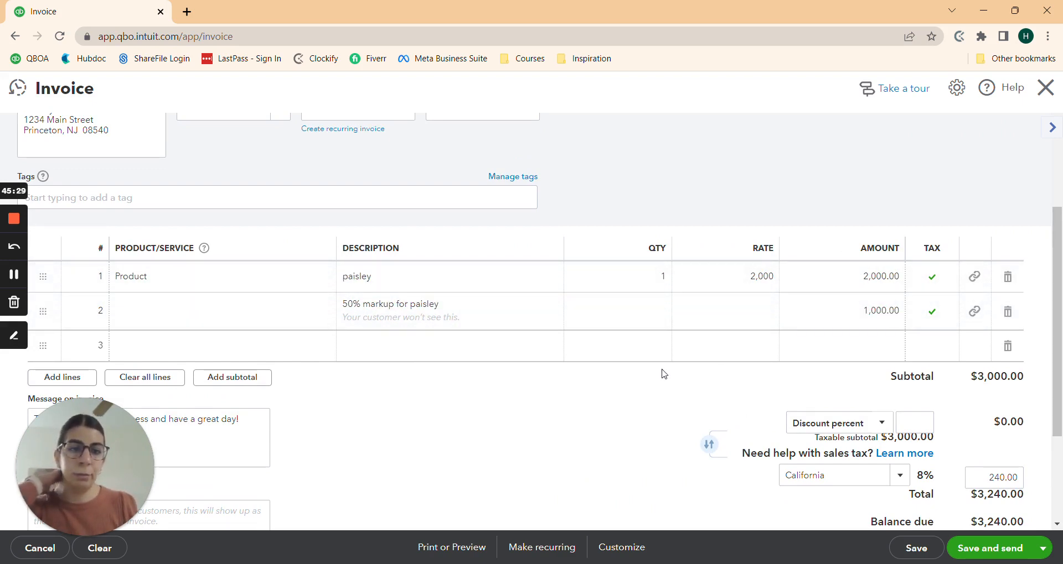
pyautogui.scroll(-1, 659, 374)
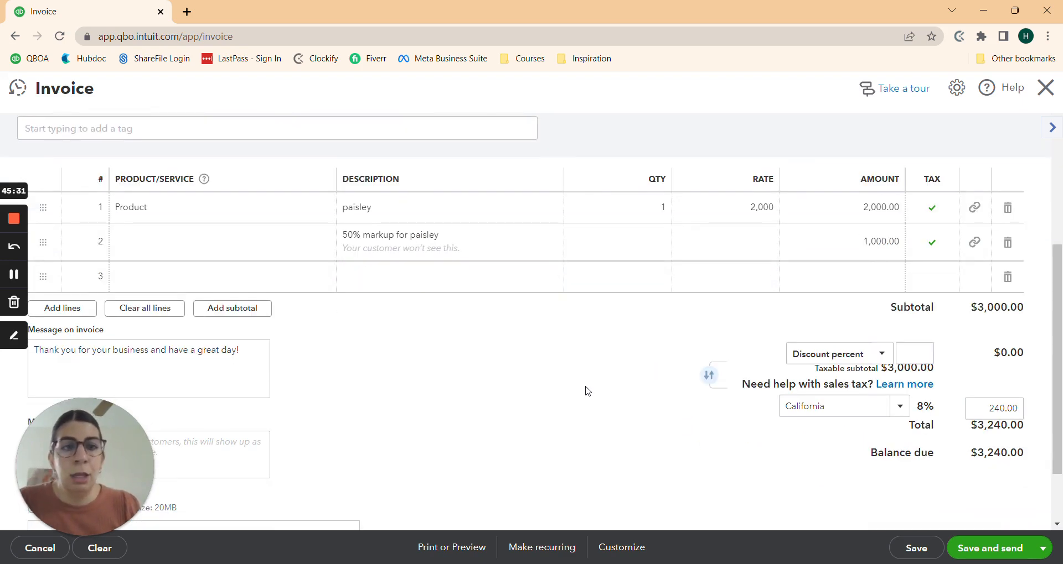
pyautogui.scroll(-1, 568, 369)
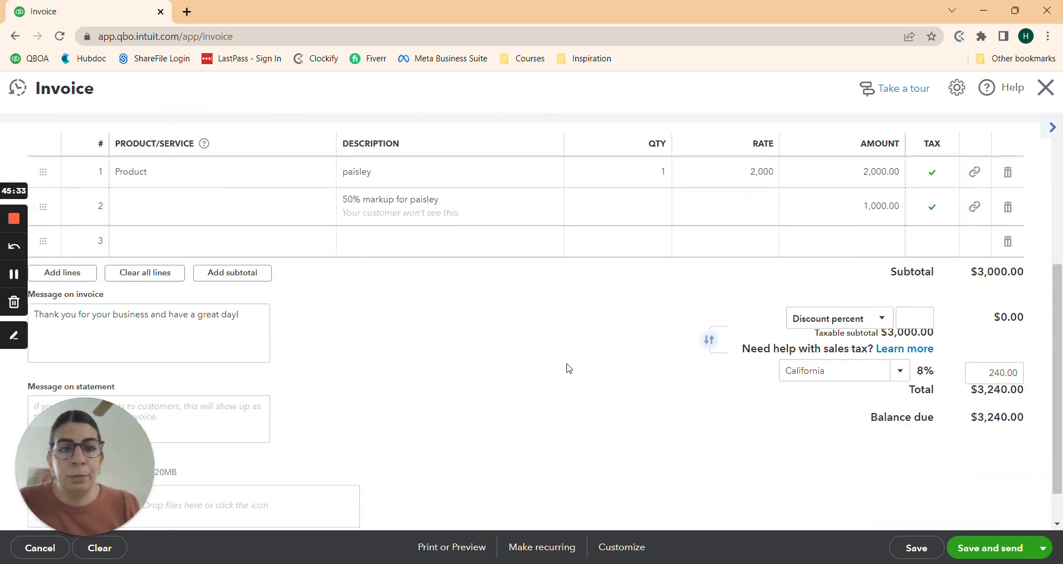
pyautogui.scroll(2, 570, 376)
pyautogui.scroll(-1, 568, 388)
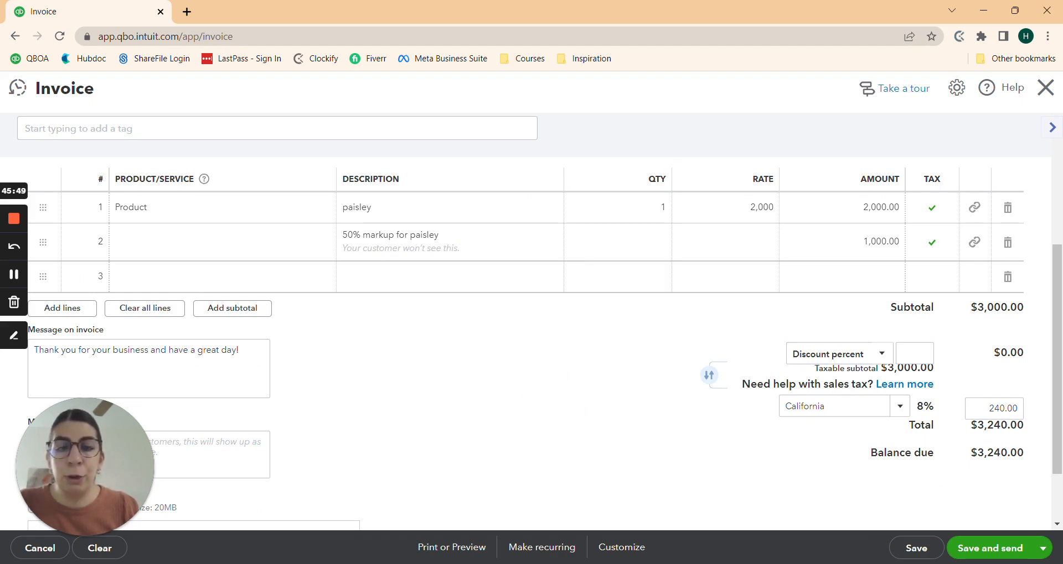
# Step: Add a Retainer/Deposit/Prepayment line 3 with rate -3240
pyautogui.click(262, 281)
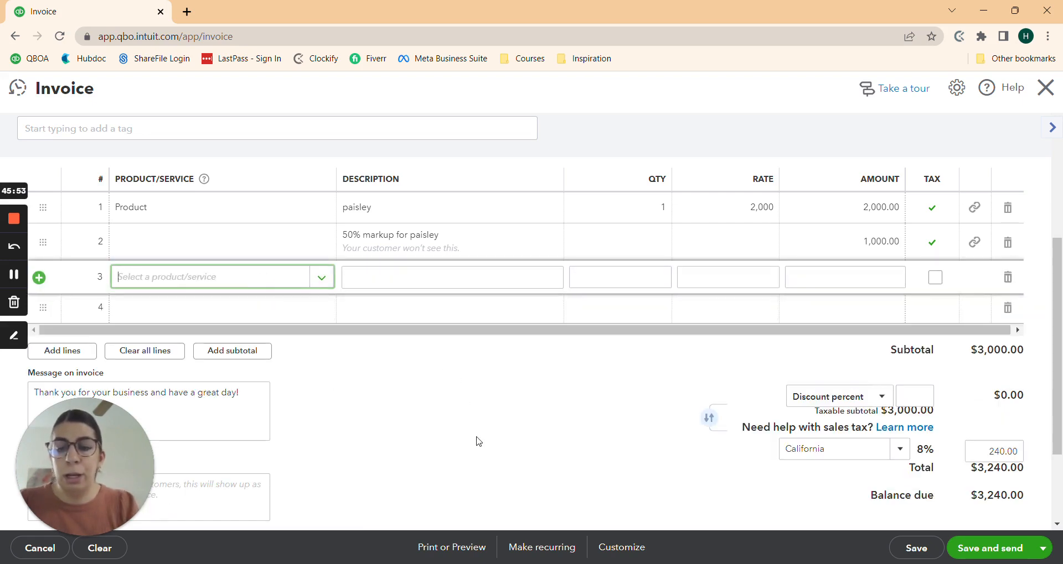
pyautogui.write('retain')
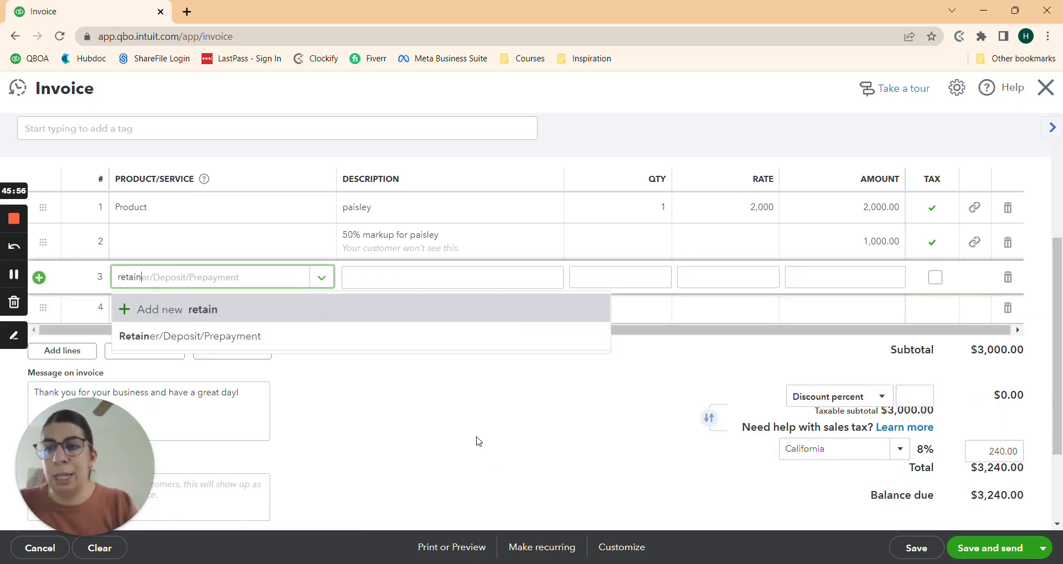
pyautogui.click(378, 335)
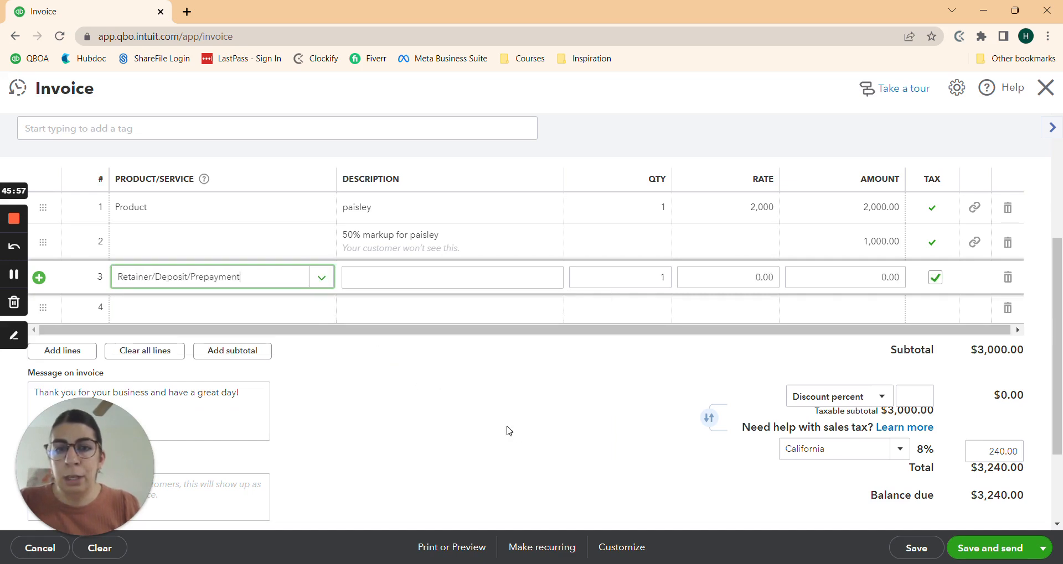
pyautogui.click(886, 277)
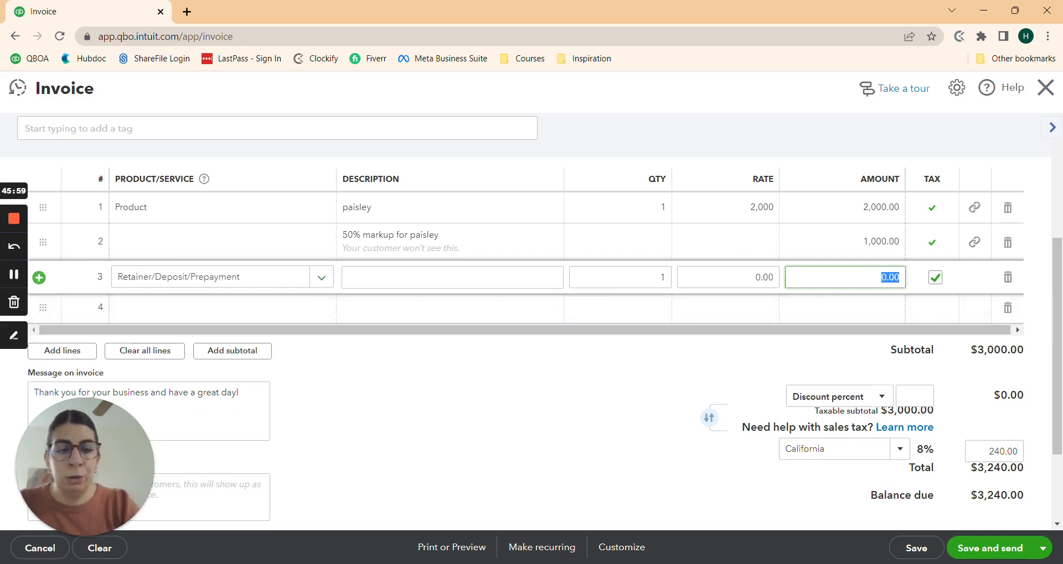
pyautogui.press('BackSpace')
pyautogui.click(720, 277)
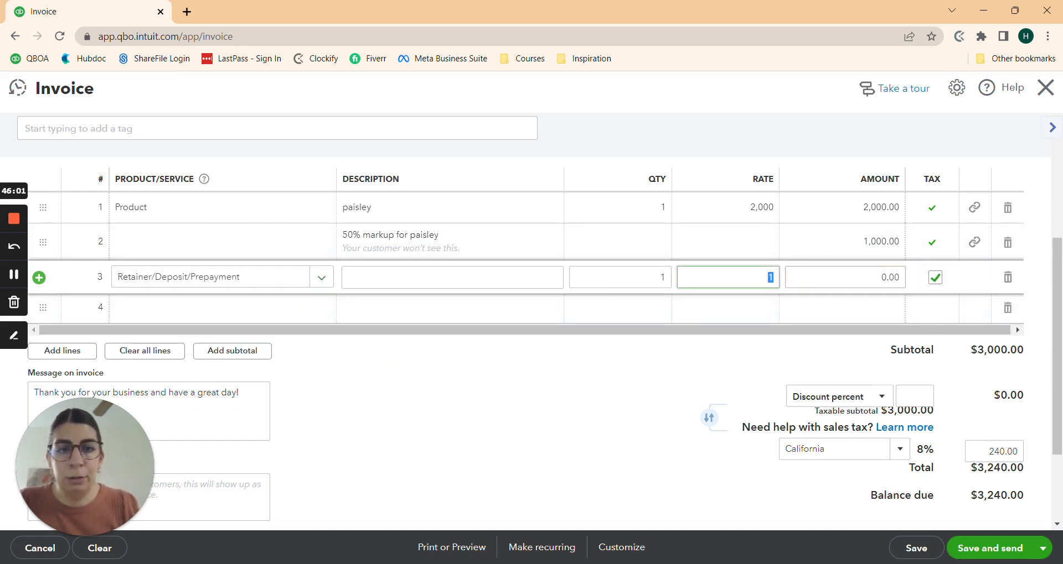
pyautogui.write('-3240')
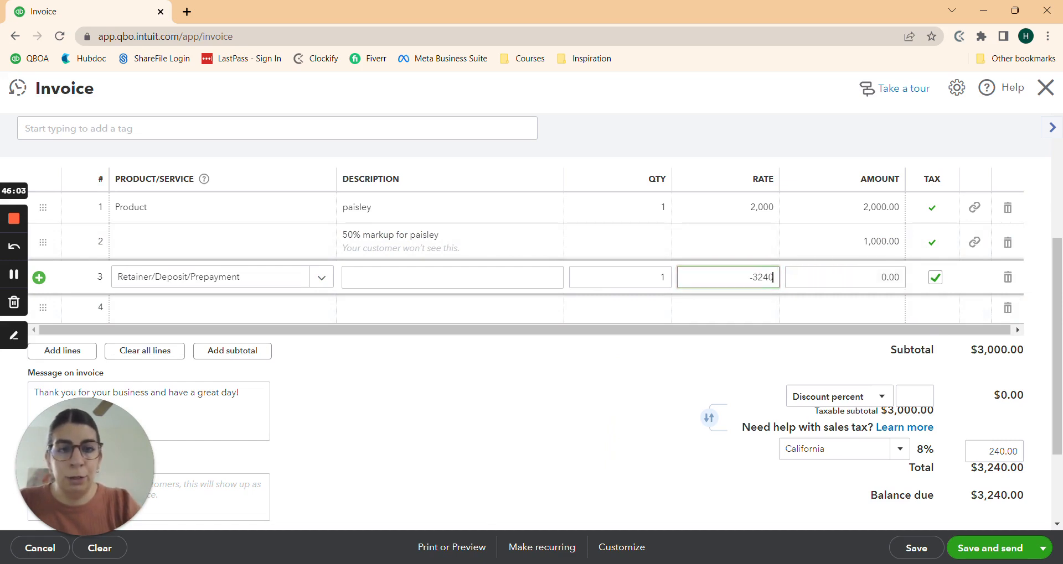
pyautogui.press('Tab')
pyautogui.click(560, 385)
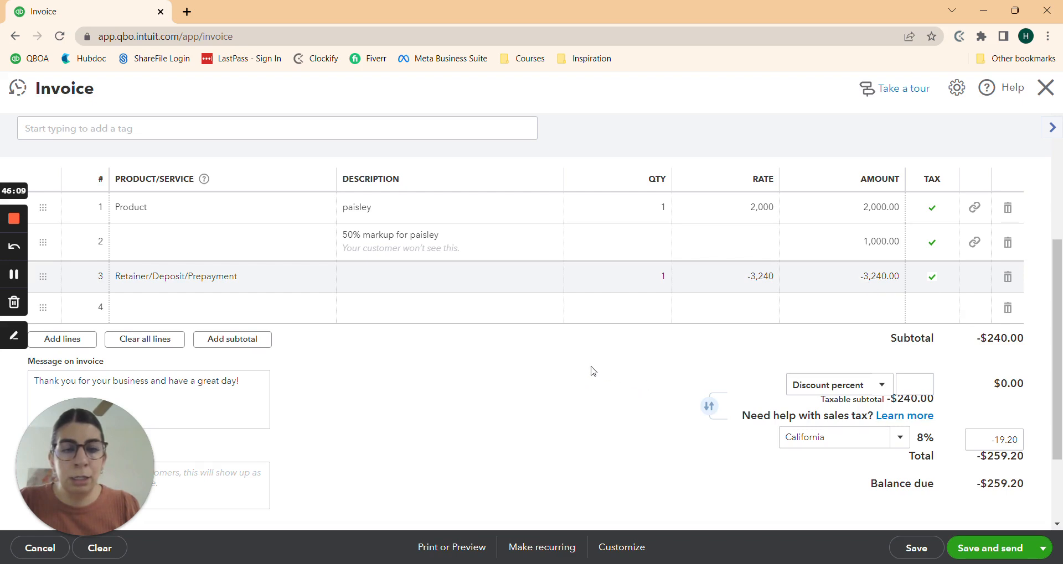
# Step: Untick Tax on the retainer line, then save and send invoice #1041 at $0.00 due
pyautogui.click(932, 276)
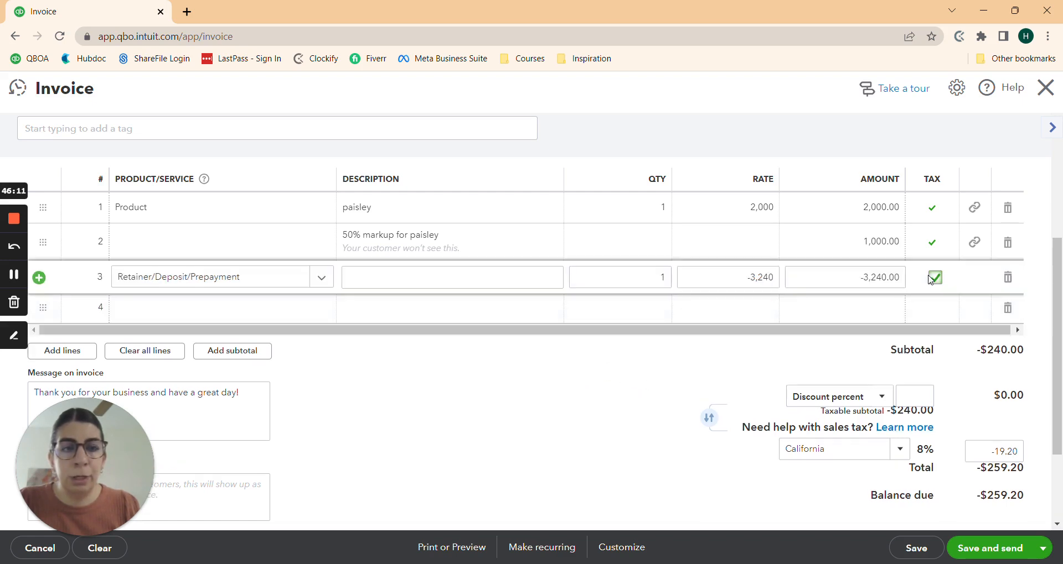
pyautogui.click(935, 277)
pyautogui.click(578, 379)
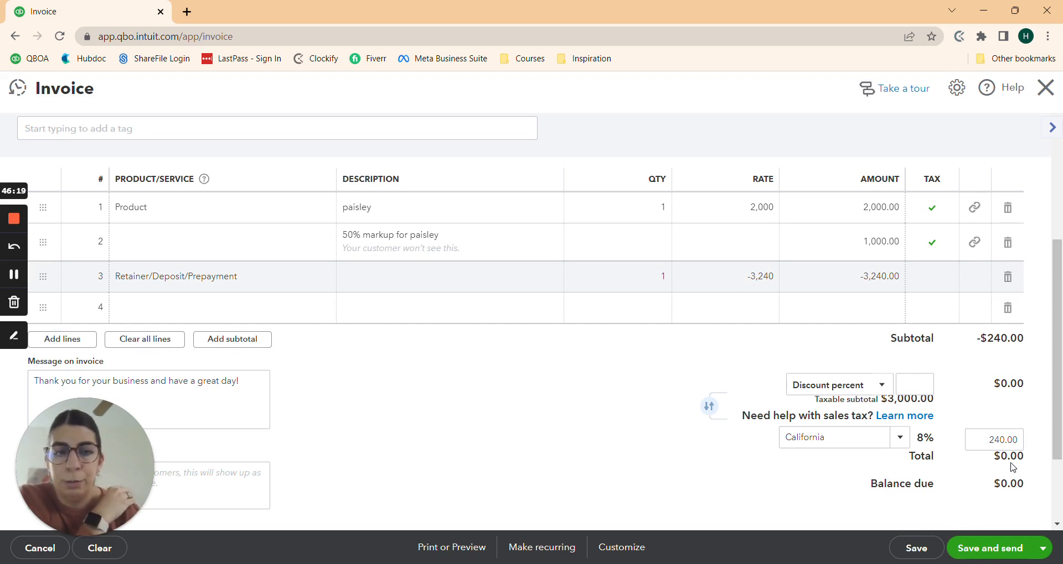
pyautogui.click(980, 549)
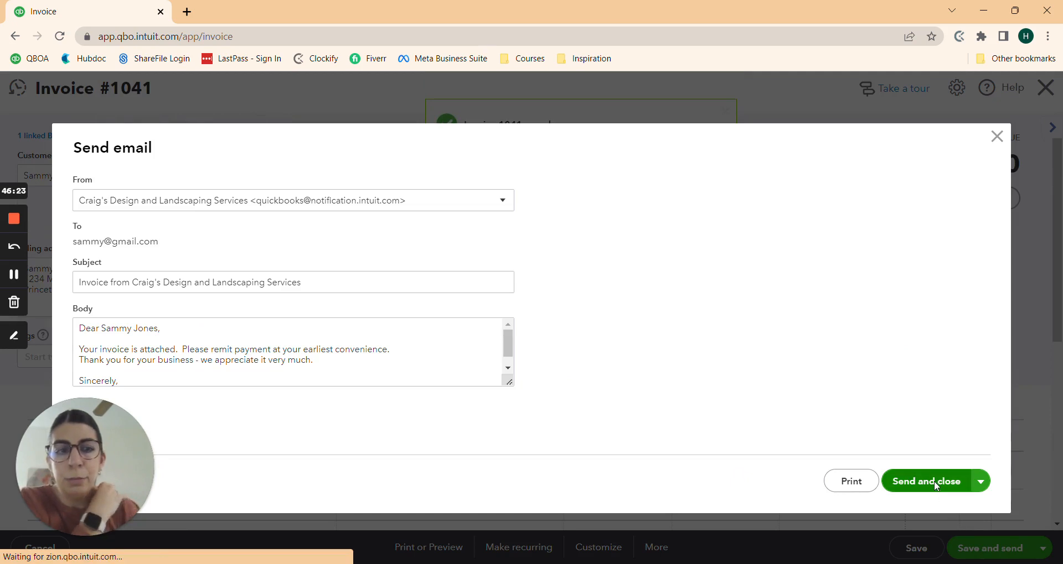
pyautogui.click(936, 486)
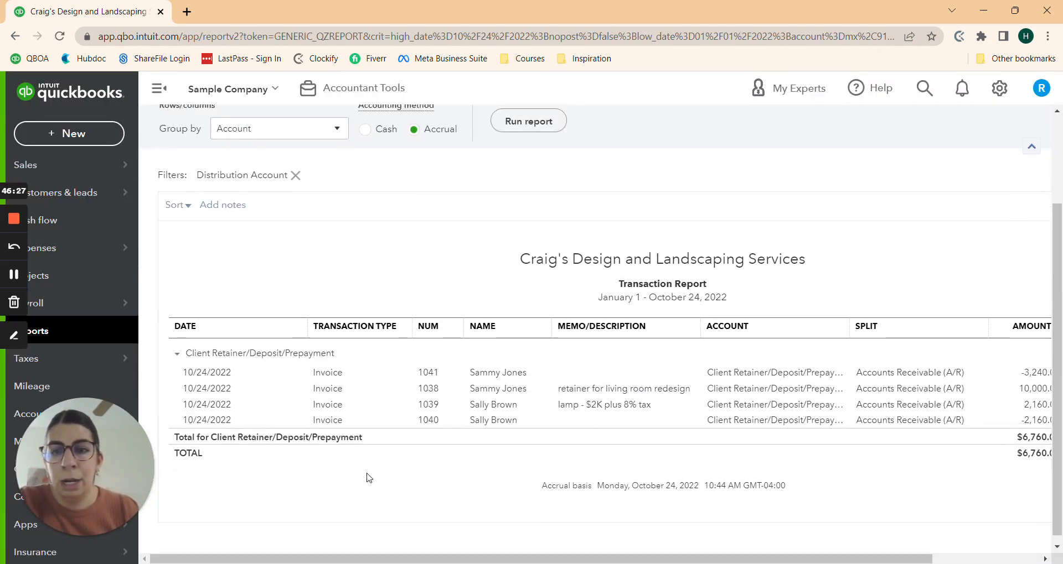
# Step: Rerun the retainer Transaction Report grouped by Customer, showing $6,760.00 remaining after invoice 1041
pyautogui.scroll(2, 369, 478)
pyautogui.click(283, 249)
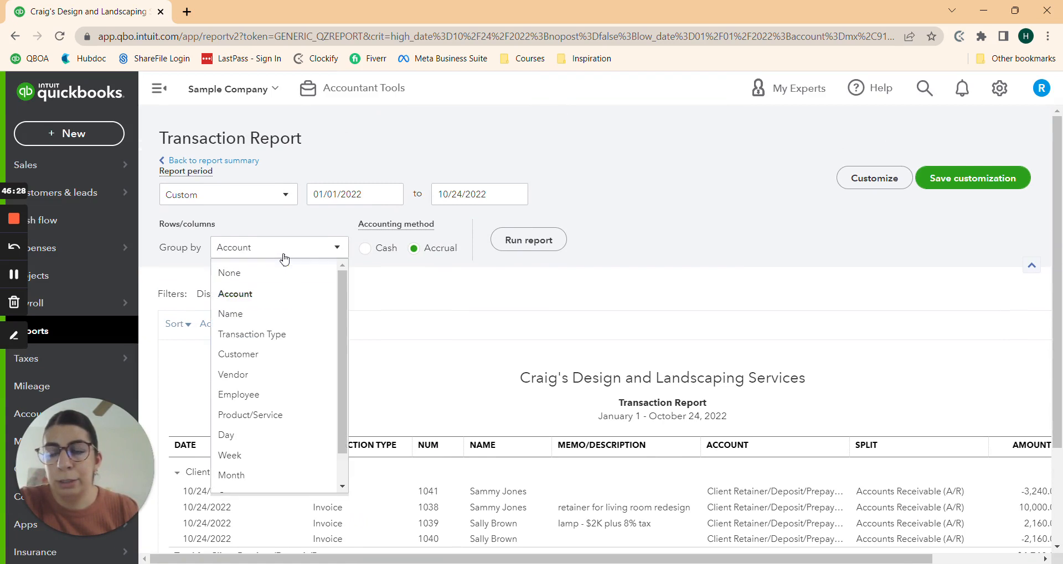
pyautogui.click(249, 354)
pyautogui.click(501, 238)
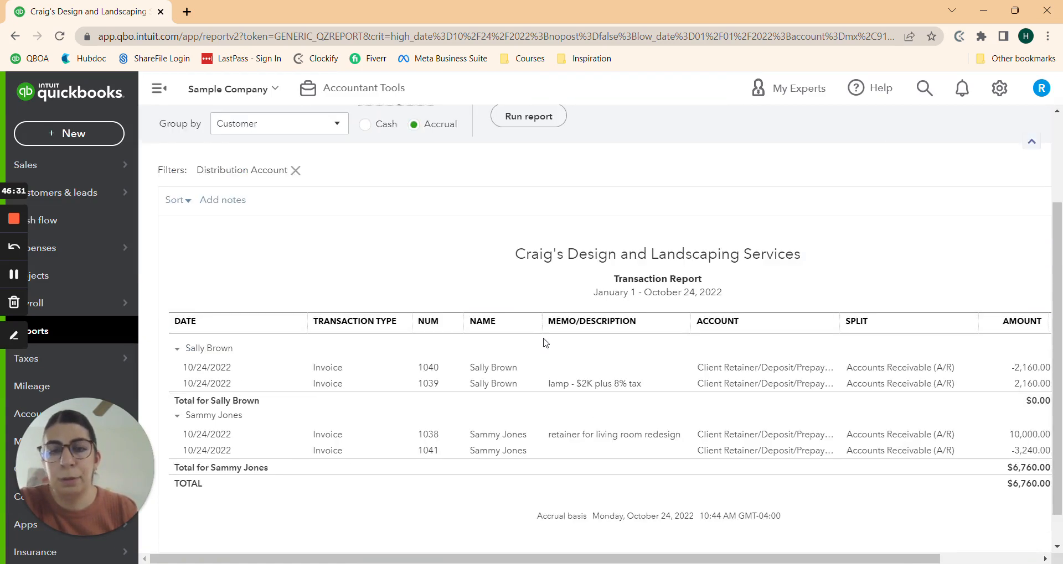
pyautogui.moveTo(600, 559); pyautogui.dragTo(699, 559)
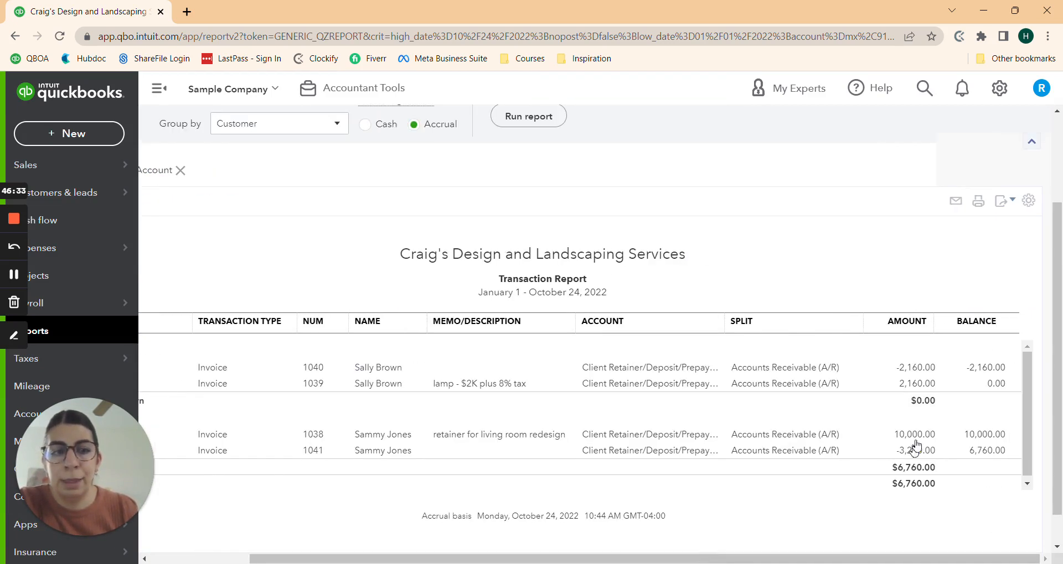